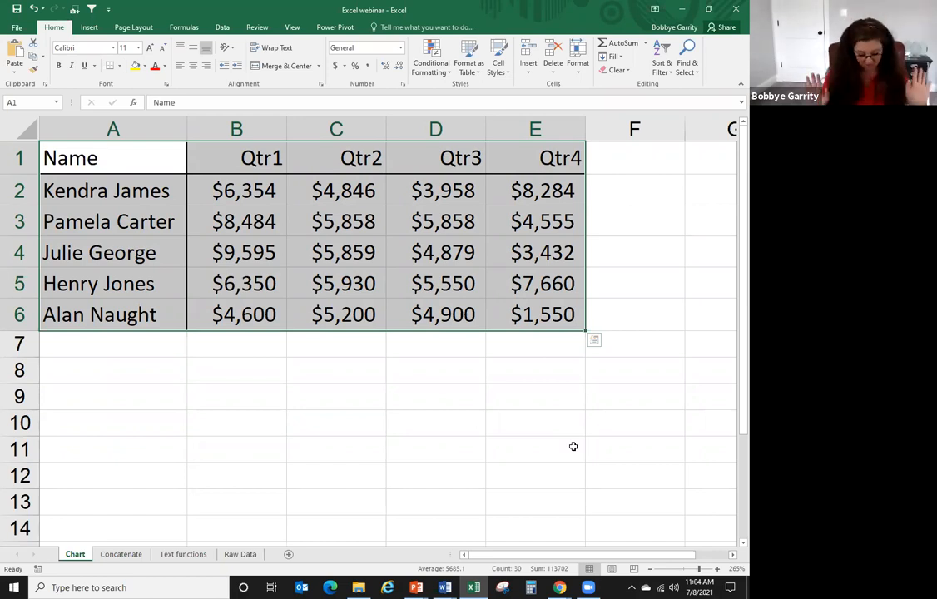
- Create a clustered column chart of each salesperson's Qtr1–Qtr4 sales on a new chart sheet, Chart1
{"action": "key", "text": "F11"}
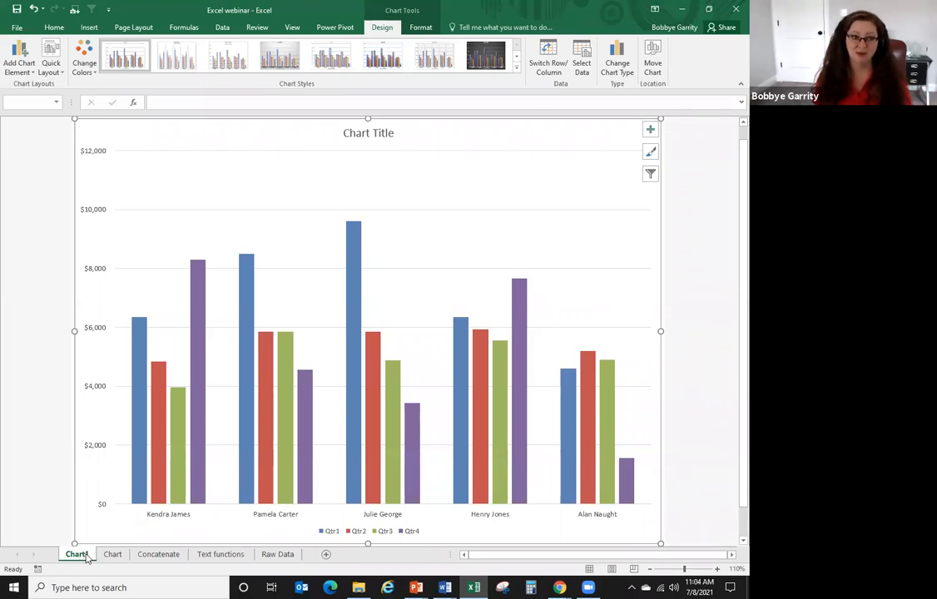
{"action": "left_click", "coordinate": [111, 555]}
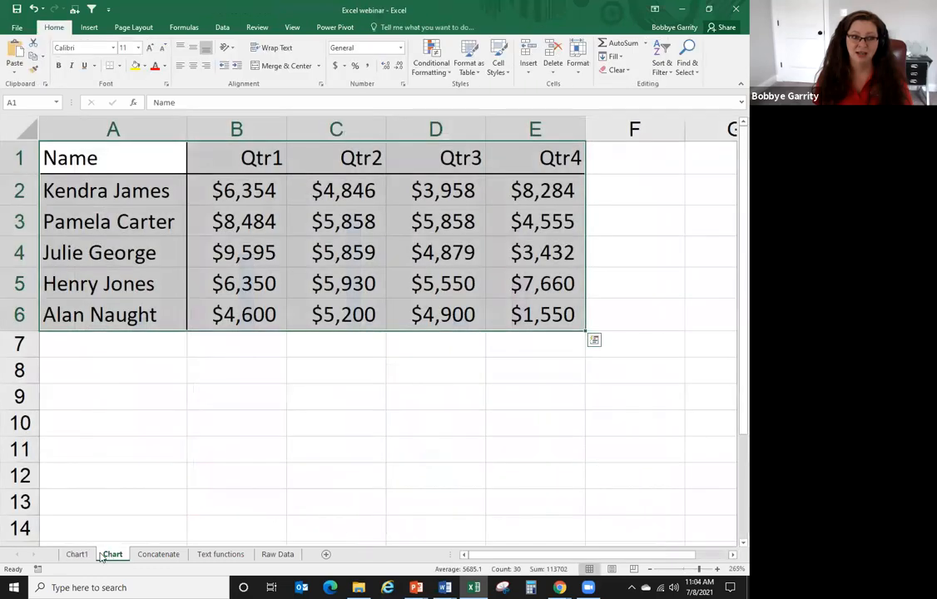
{"action": "left_click", "coordinate": [83, 556]}
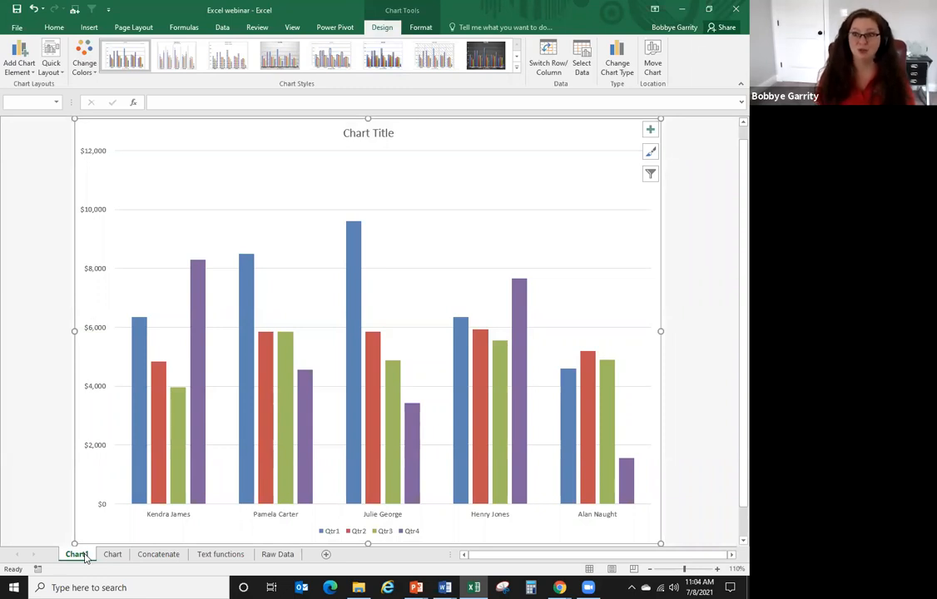
{"action": "scroll", "coordinate": [232, 507], "scroll_direction": "down", "scroll_amount": 1}
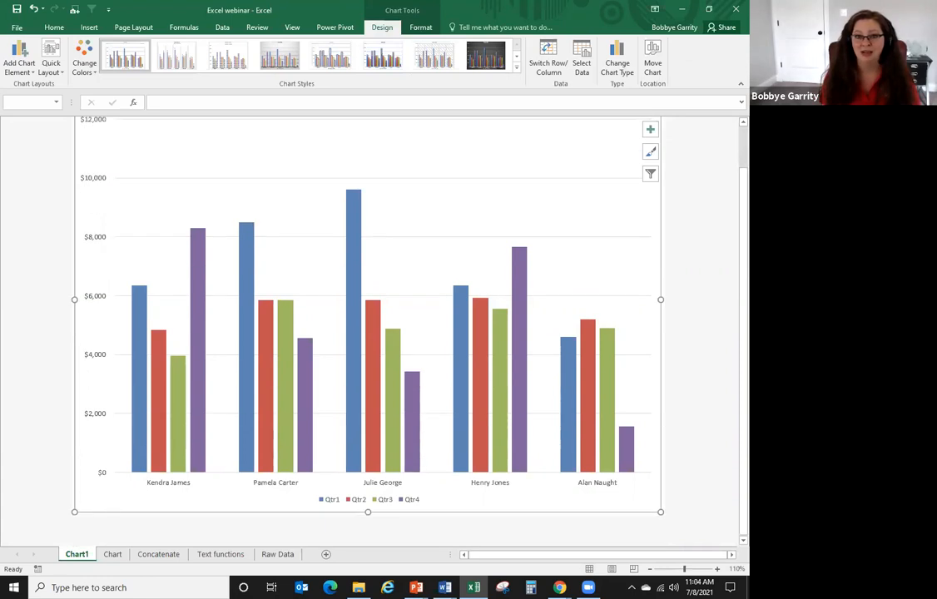
{"action": "scroll", "coordinate": [368, 332], "scroll_direction": "up", "scroll_amount": 1}
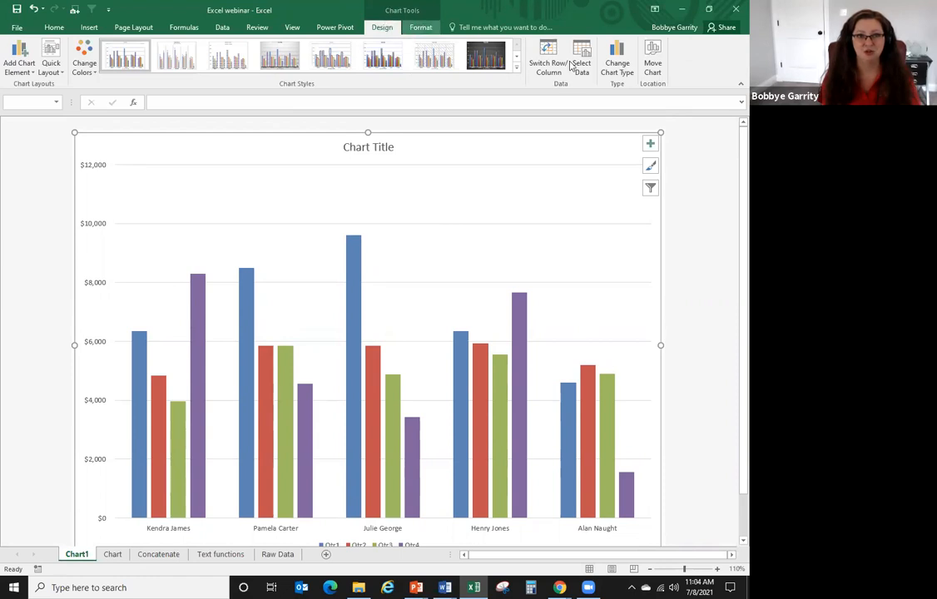
{"action": "left_click", "coordinate": [618, 65]}
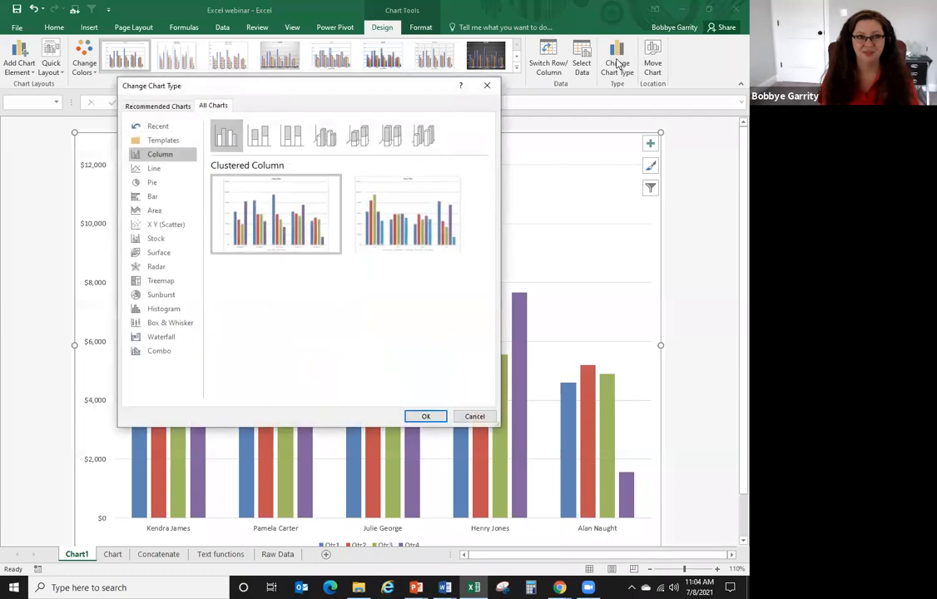
{"action": "left_click", "coordinate": [154, 169]}
{"action": "left_click", "coordinate": [154, 183]}
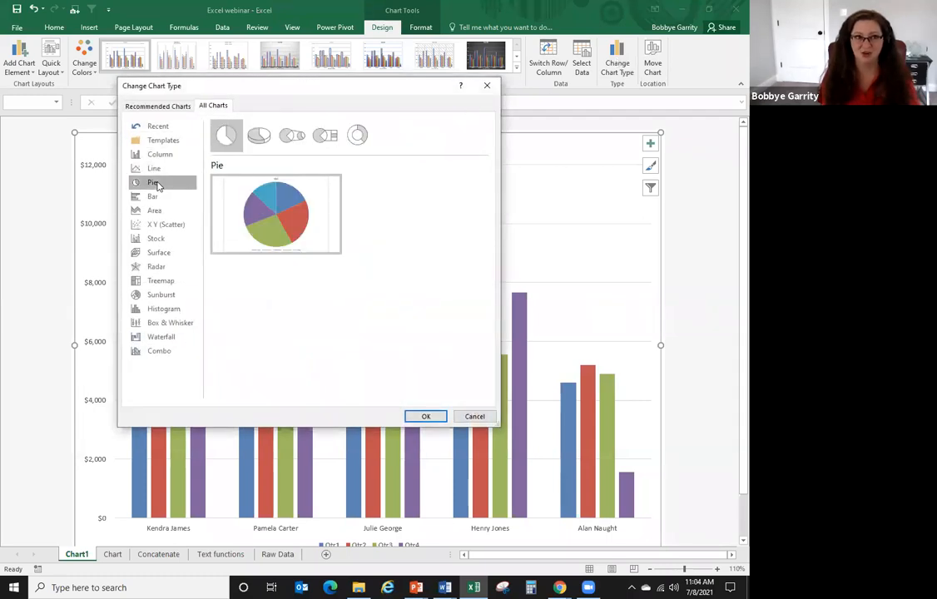
{"action": "left_click", "coordinate": [155, 197]}
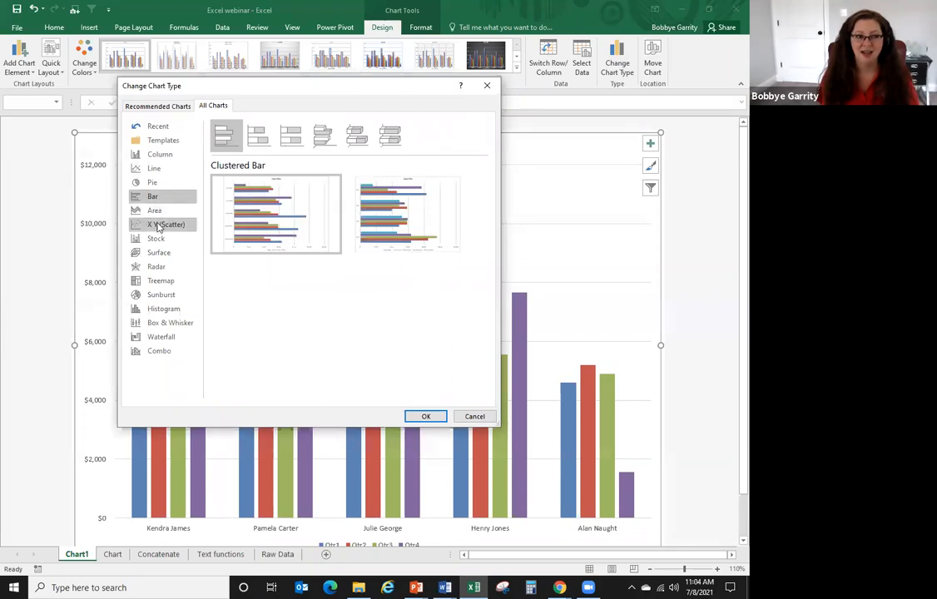
{"action": "left_click", "coordinate": [160, 224]}
{"action": "left_click", "coordinate": [160, 238]}
{"action": "left_click", "coordinate": [158, 267]}
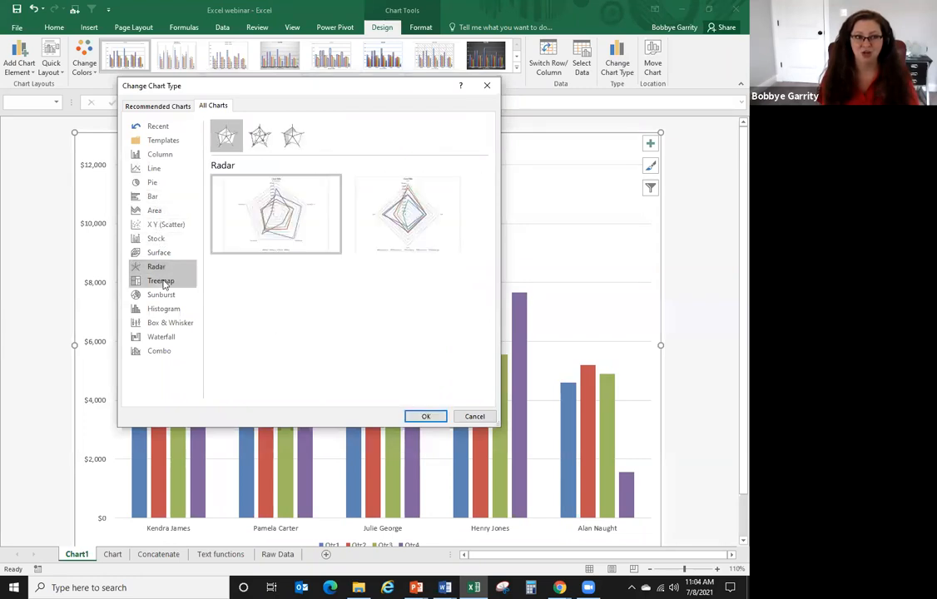
{"action": "left_click", "coordinate": [162, 282]}
{"action": "left_click", "coordinate": [161, 294]}
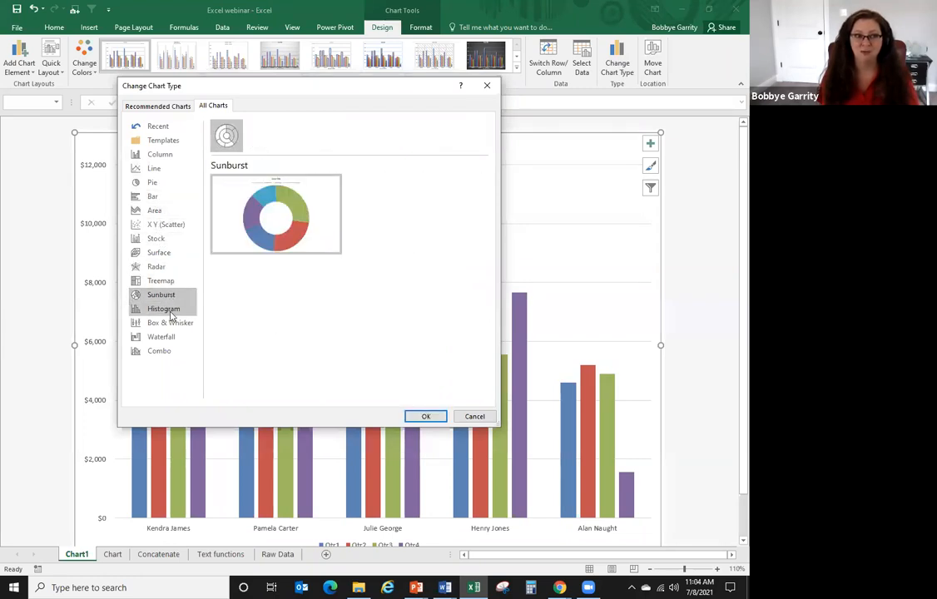
{"action": "left_click", "coordinate": [163, 309]}
{"action": "left_click", "coordinate": [168, 198]}
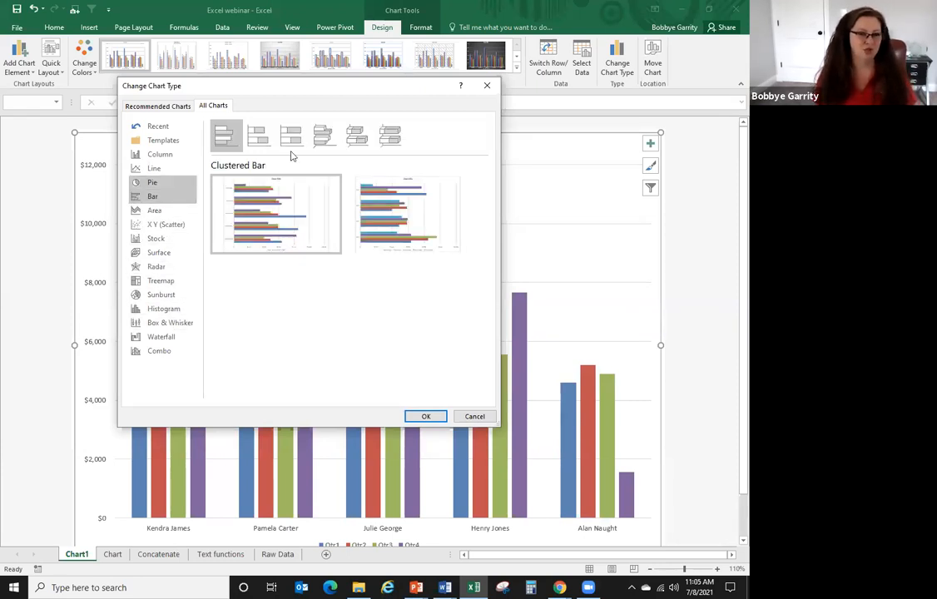
{"action": "right_click", "coordinate": [360, 139]}
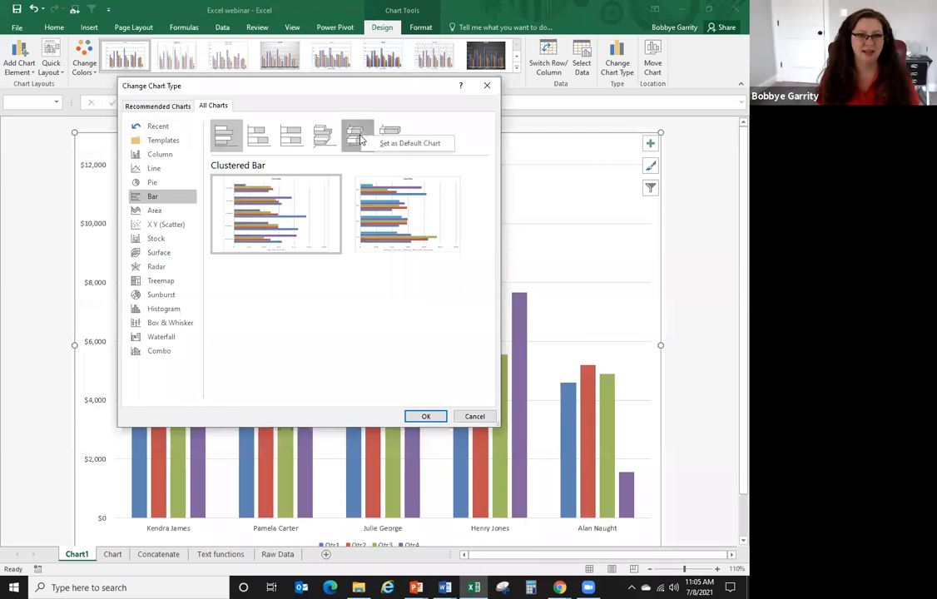
{"action": "left_click", "coordinate": [161, 154]}
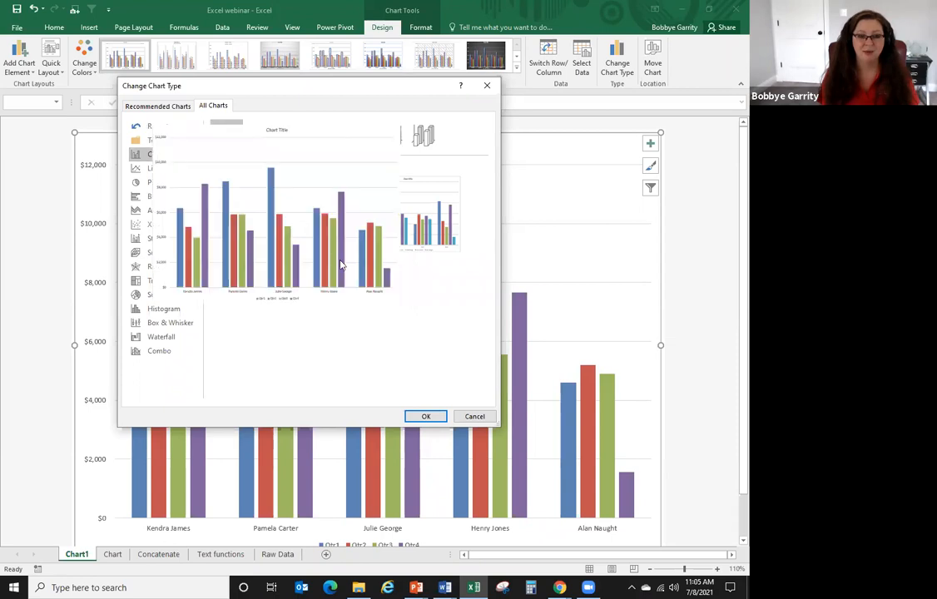
{"action": "left_click", "coordinate": [426, 416]}
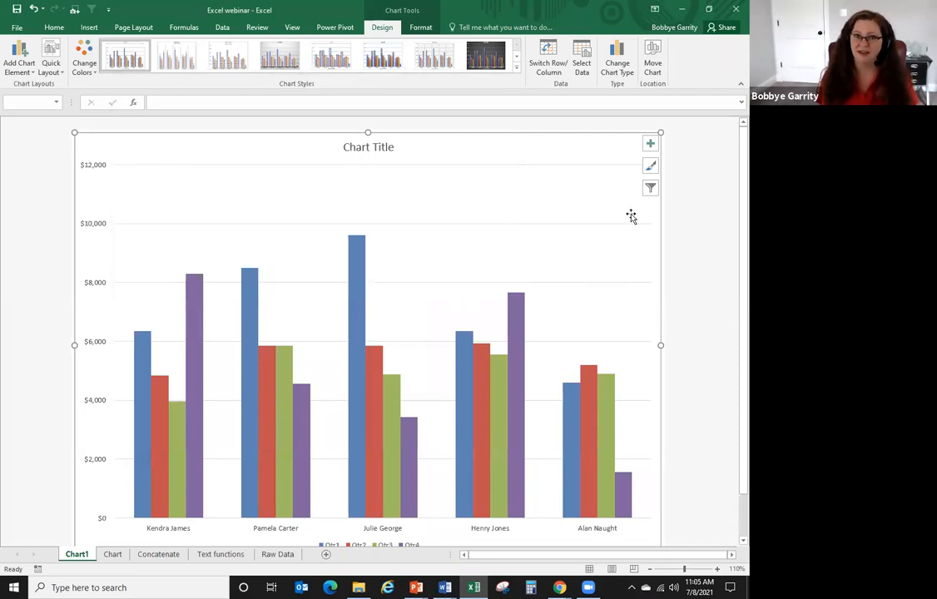
{"action": "left_click", "coordinate": [651, 190]}
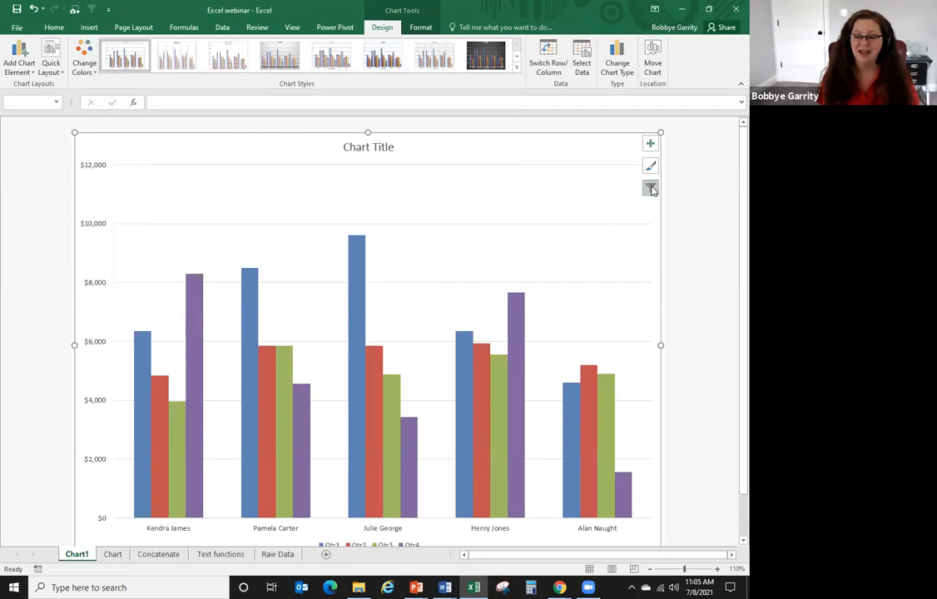
{"action": "left_click", "coordinate": [650, 190]}
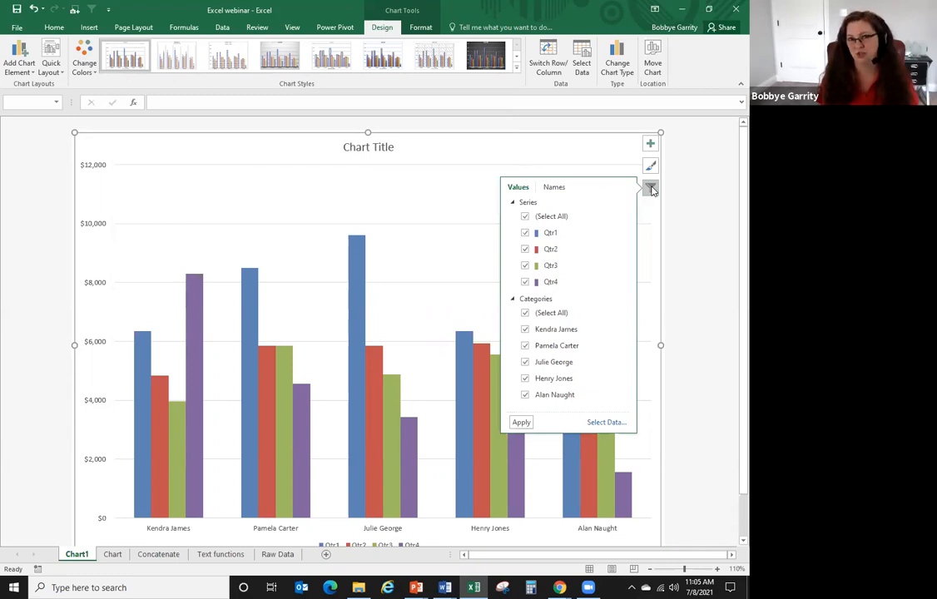
{"action": "left_click", "coordinate": [525, 250]}
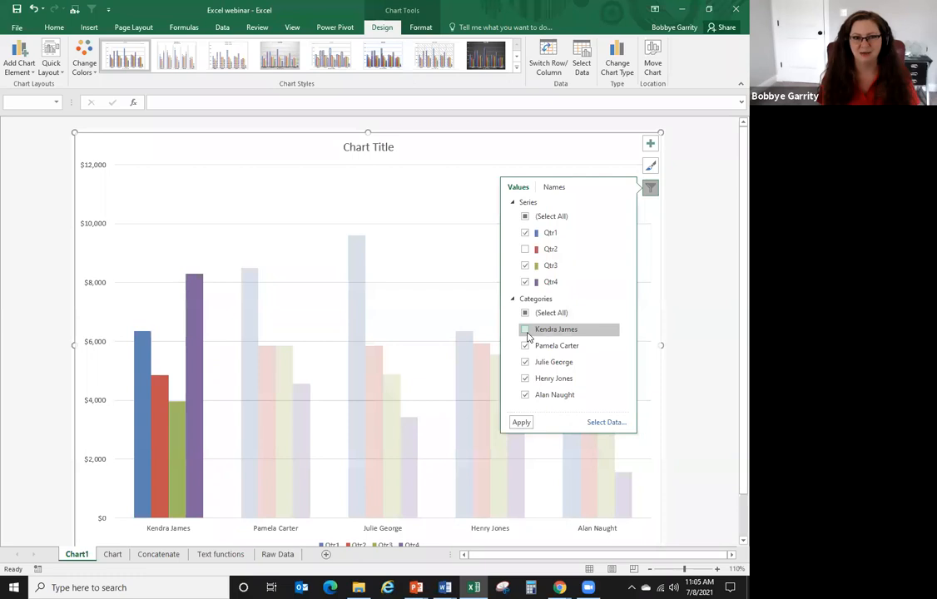
{"action": "left_click", "coordinate": [526, 330]}
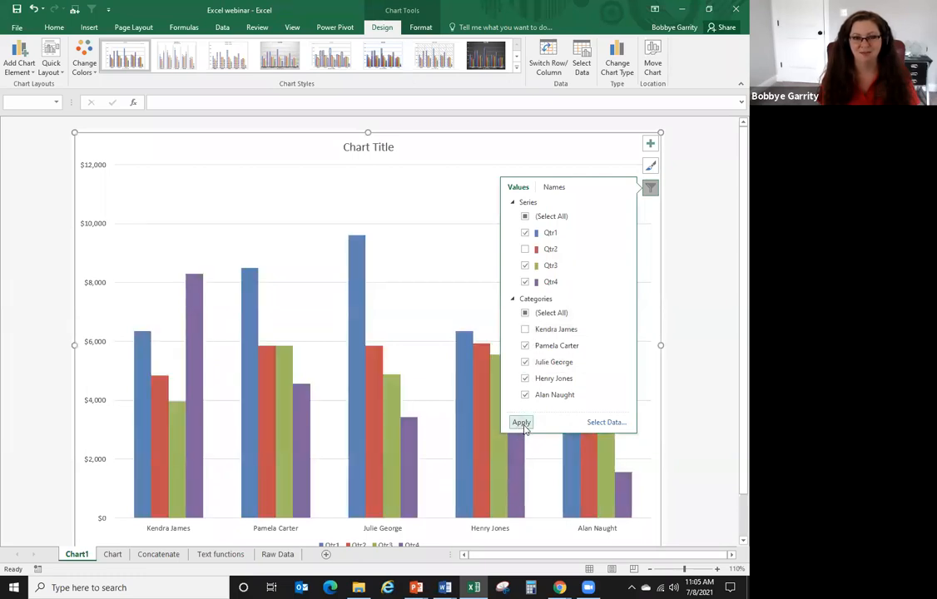
{"action": "left_click", "coordinate": [521, 424]}
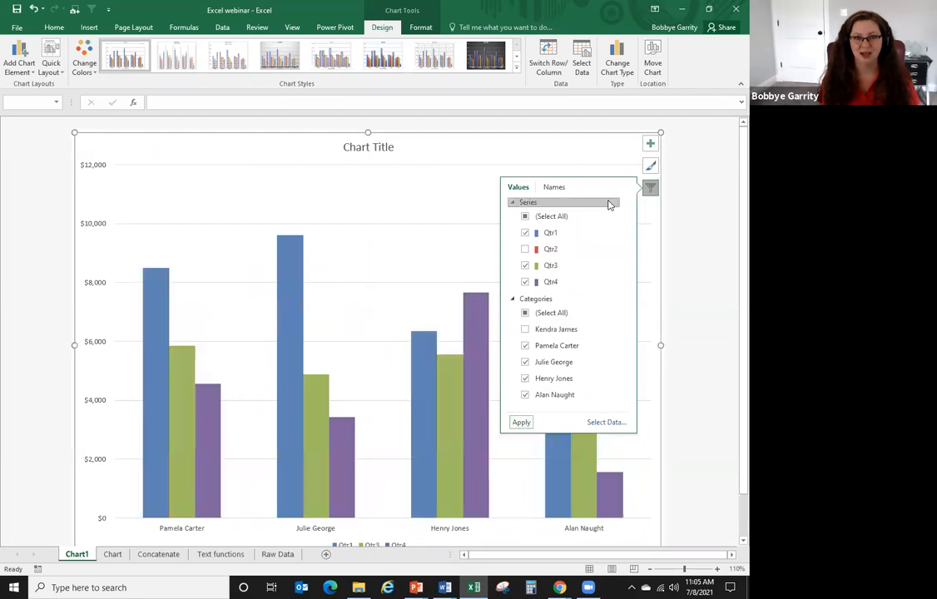
{"action": "left_click", "coordinate": [649, 190]}
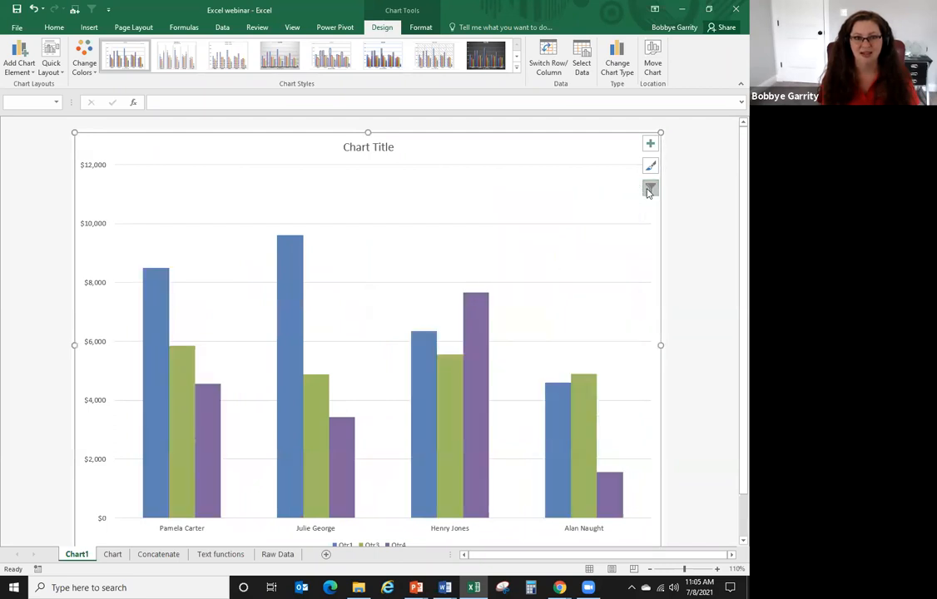
{"action": "left_click", "coordinate": [650, 190]}
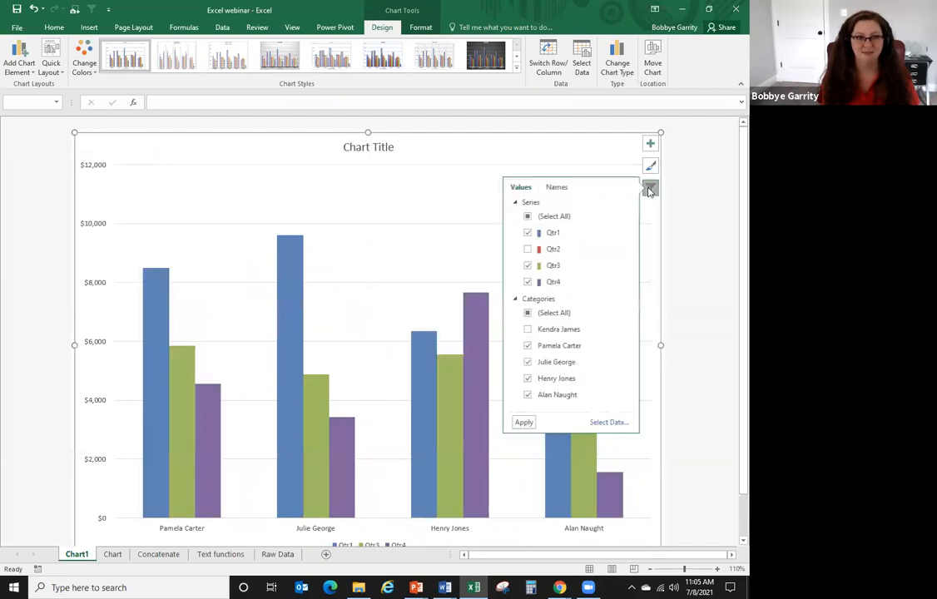
{"action": "left_click", "coordinate": [524, 249]}
{"action": "left_click", "coordinate": [525, 330]}
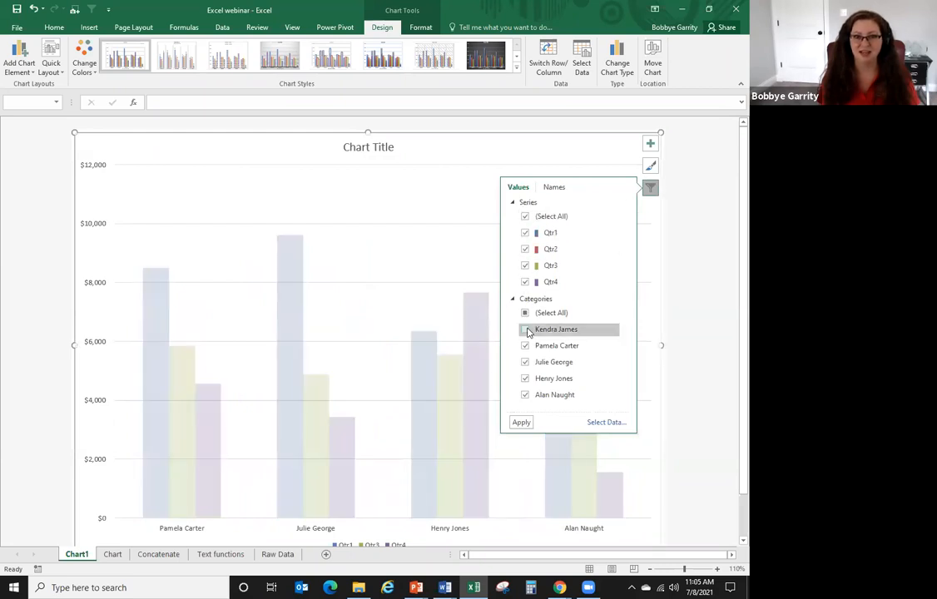
{"action": "left_click", "coordinate": [522, 424]}
{"action": "left_click", "coordinate": [650, 189]}
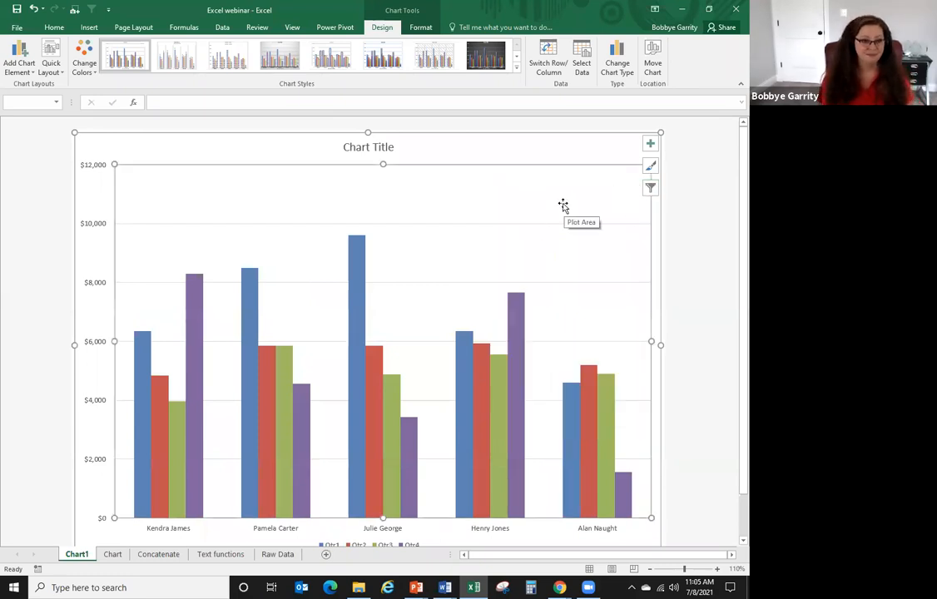
- On the Chart sheet, zoom out, select A1:E6 and embed a clustered column chart with Alt+F1
{"action": "left_click", "coordinate": [113, 555]}
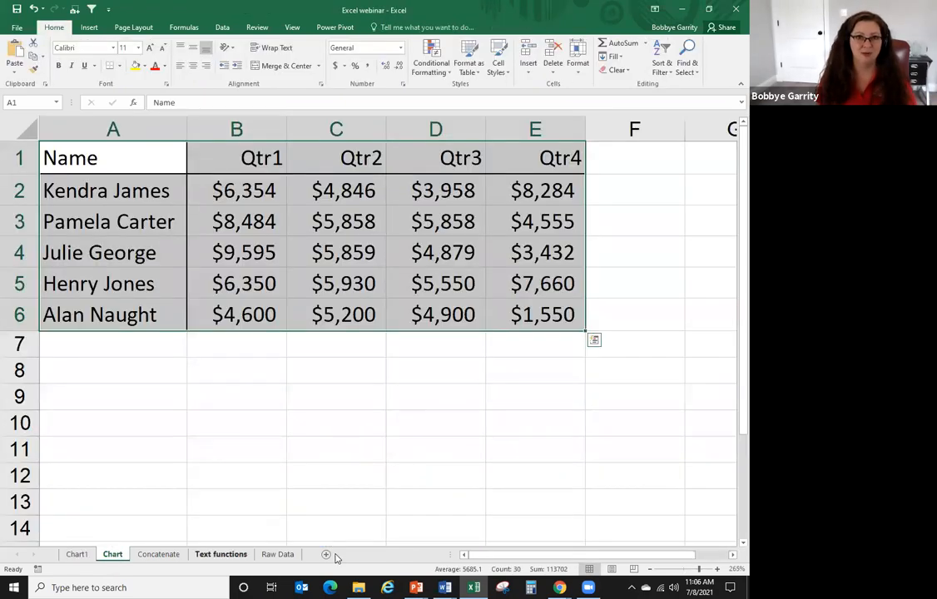
{"action": "left_click", "coordinate": [651, 570]}
{"action": "left_click", "coordinate": [651, 571]}
{"action": "left_click", "coordinate": [650, 571]}
{"action": "left_click", "coordinate": [651, 571]}
{"action": "left_click", "coordinate": [650, 571]}
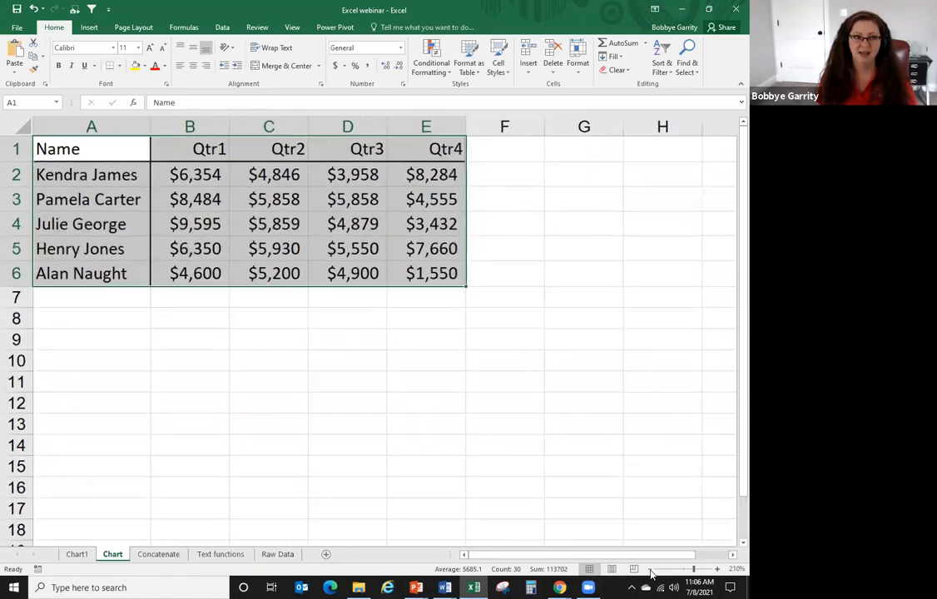
{"action": "left_click", "coordinate": [650, 571]}
{"action": "left_click", "coordinate": [651, 570]}
{"action": "left_click", "coordinate": [650, 570]}
{"action": "left_click", "coordinate": [651, 571]}
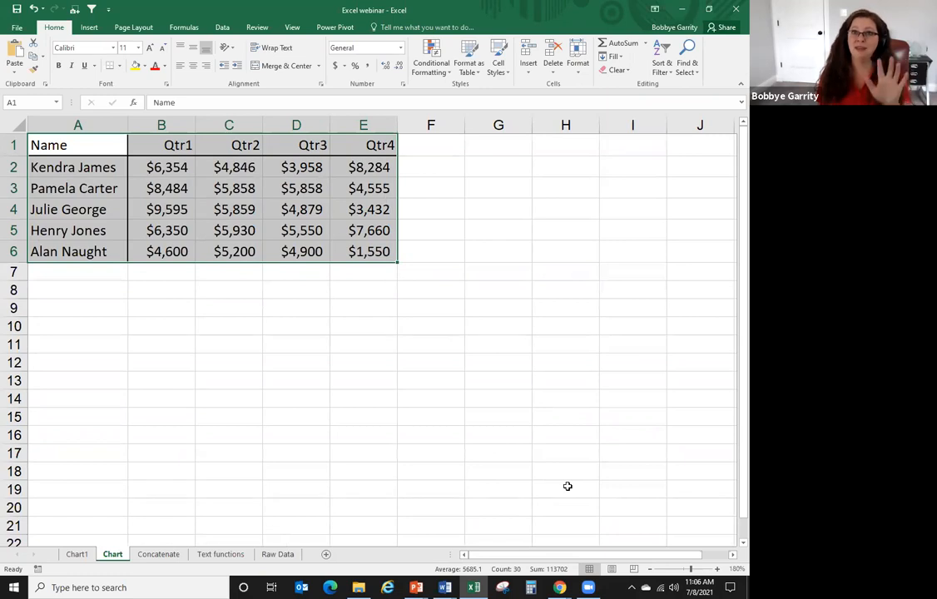
{"action": "left_click_drag", "start_coordinate": [108, 145], "coordinate": [354, 254]}
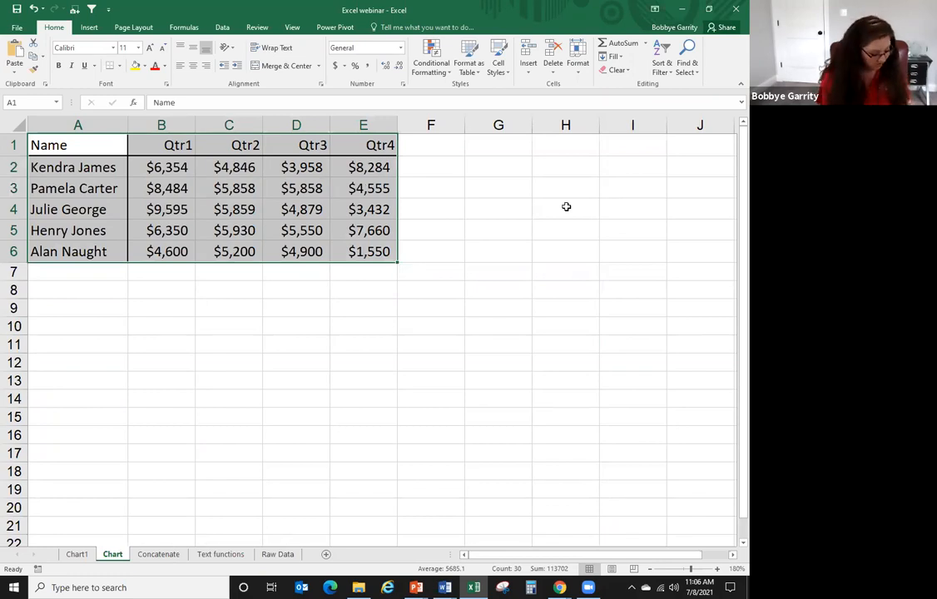
{"action": "key", "text": "alt+F1"}
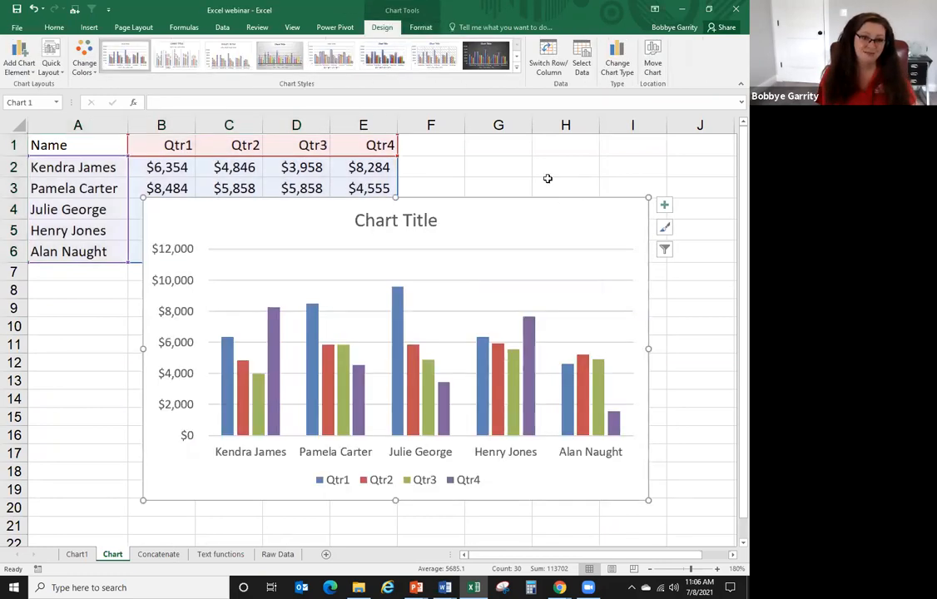
- Move the embedded chart below the sales table, then go to the Chart1 sheet
{"action": "scroll", "coordinate": [522, 223], "scroll_direction": "down", "scroll_amount": 2}
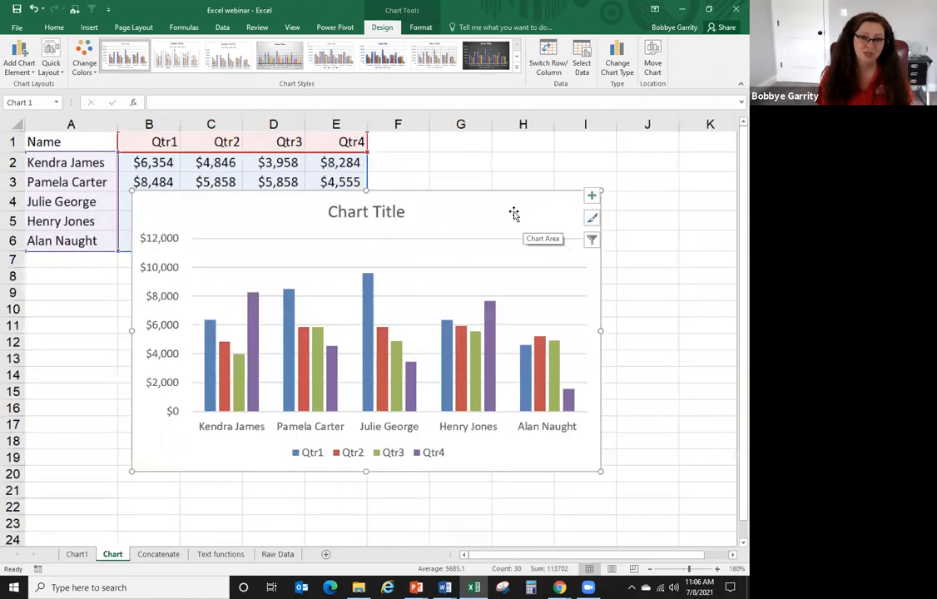
{"action": "left_click_drag", "start_coordinate": [525, 243], "coordinate": [569, 286]}
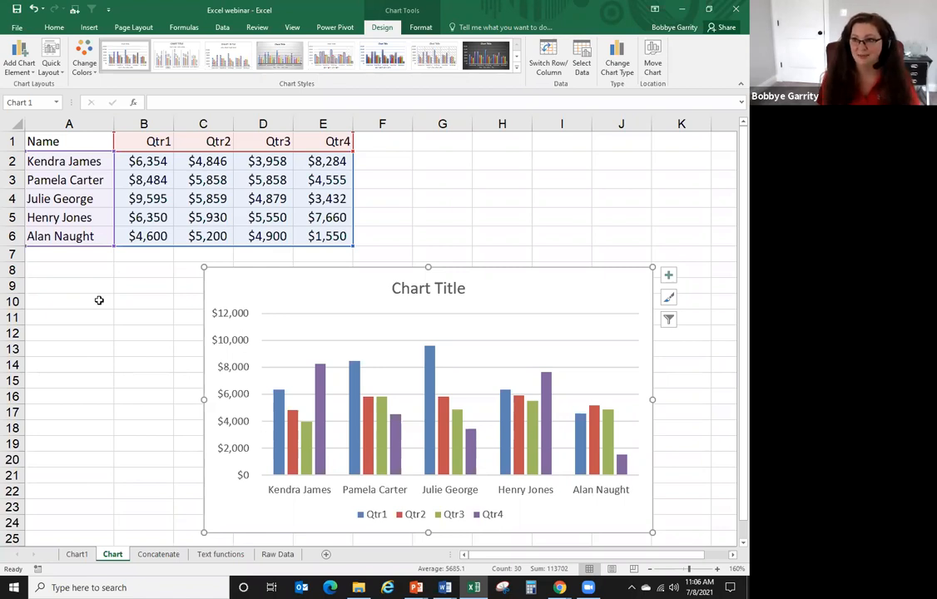
{"action": "left_click", "coordinate": [76, 554]}
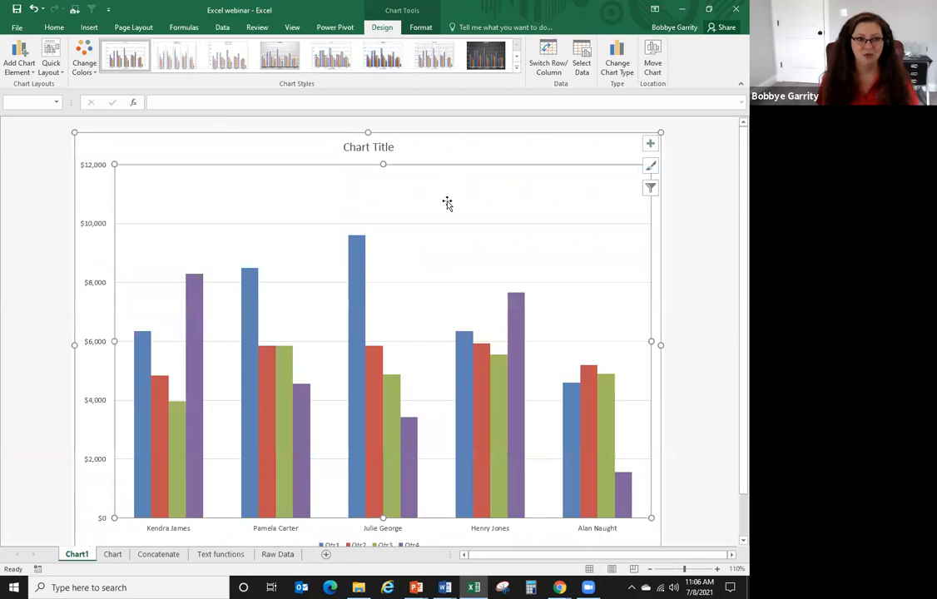
- Save the workbook to the Desktop as 'Excel chart' instead of replacing the existing file
{"action": "left_click", "coordinate": [17, 27]}
{"action": "left_click", "coordinate": [42, 145]}
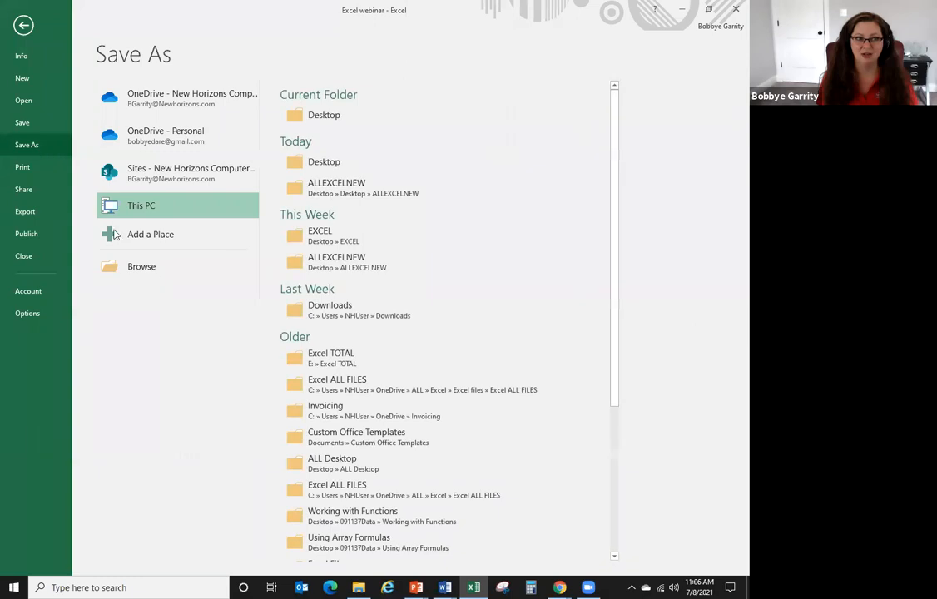
{"action": "left_click", "coordinate": [164, 271]}
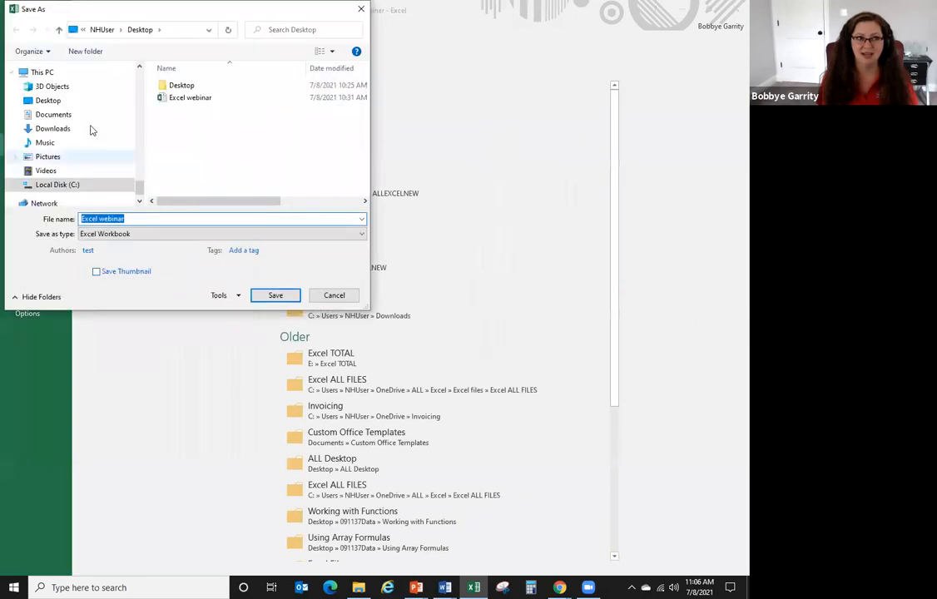
{"action": "left_click", "coordinate": [70, 101]}
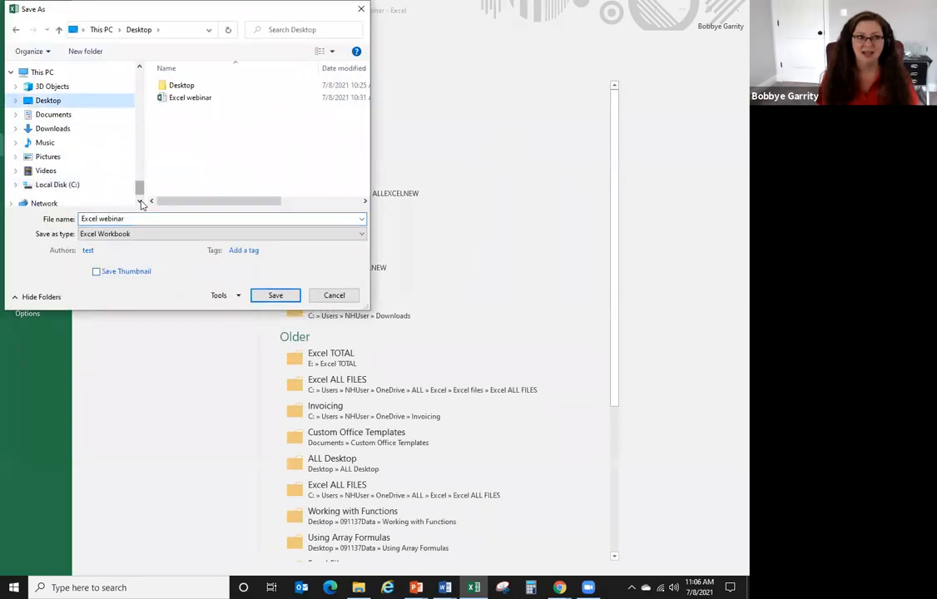
{"action": "left_click", "coordinate": [277, 297]}
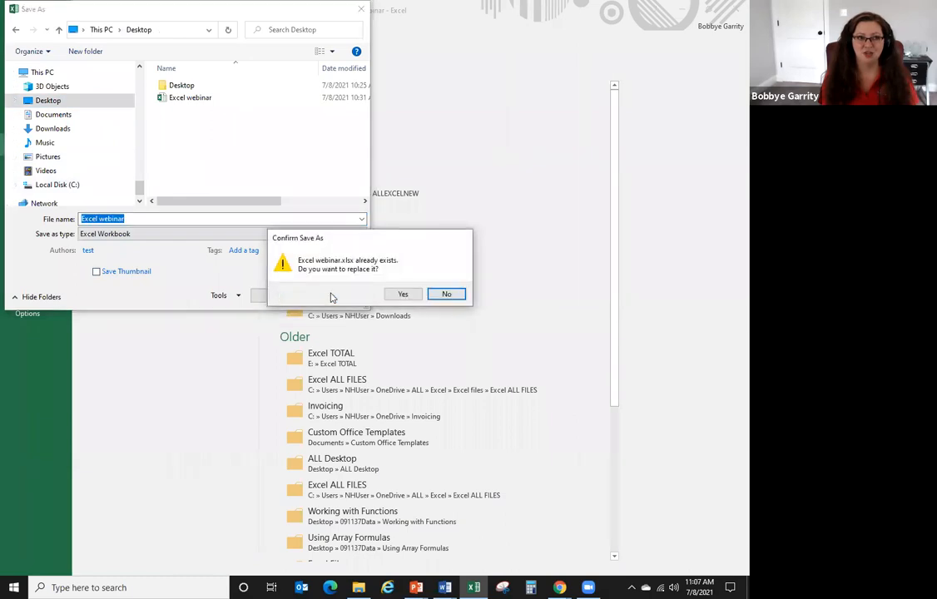
{"action": "left_click", "coordinate": [446, 293]}
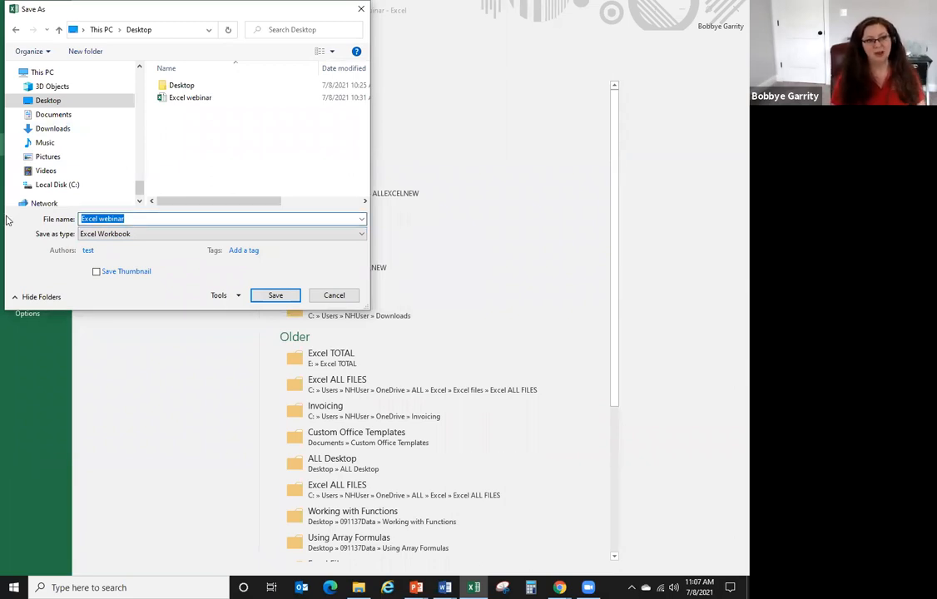
{"action": "left_click_drag", "start_coordinate": [157, 215], "coordinate": [72, 210]}
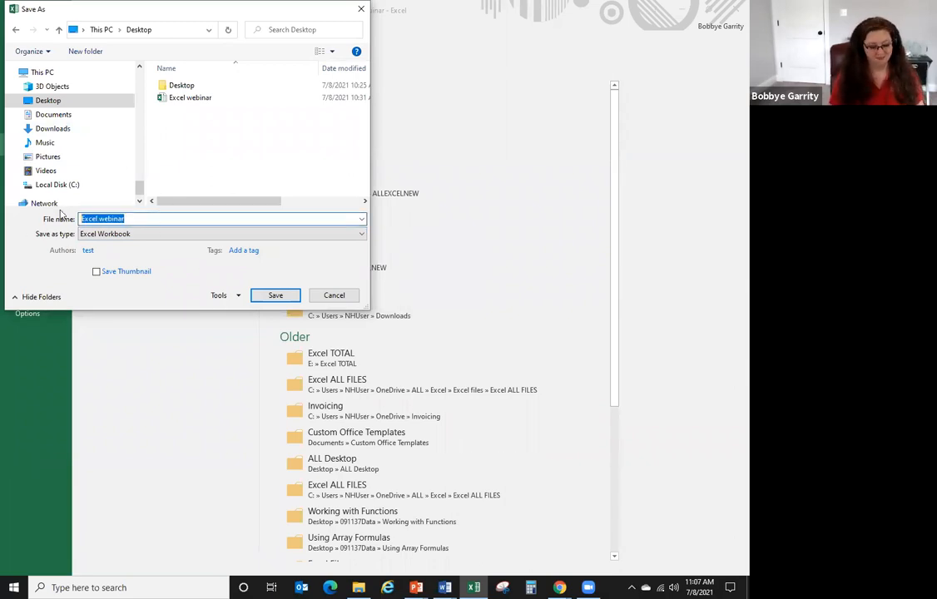
{"action": "type", "text": "cel chart"}
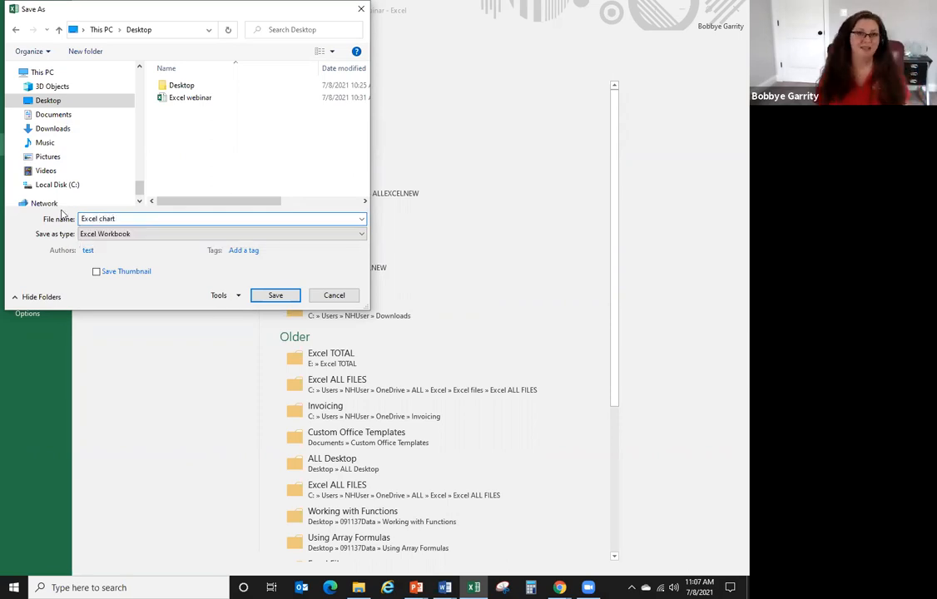
{"action": "left_click", "coordinate": [274, 295]}
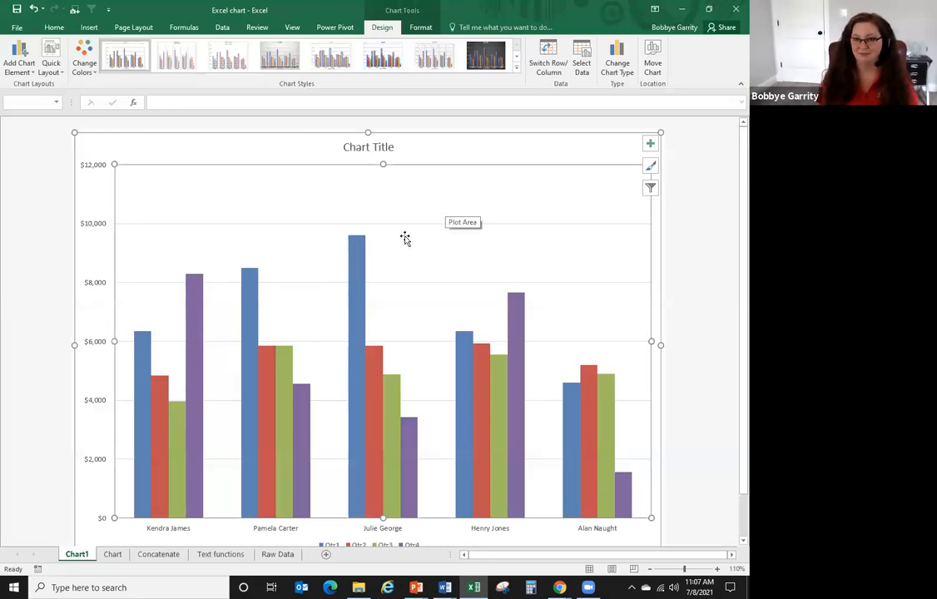
- Delete the embedded chart from the Chart sheet, zoom back in and reselect the sales table A1:E6
{"action": "left_click", "coordinate": [112, 554]}
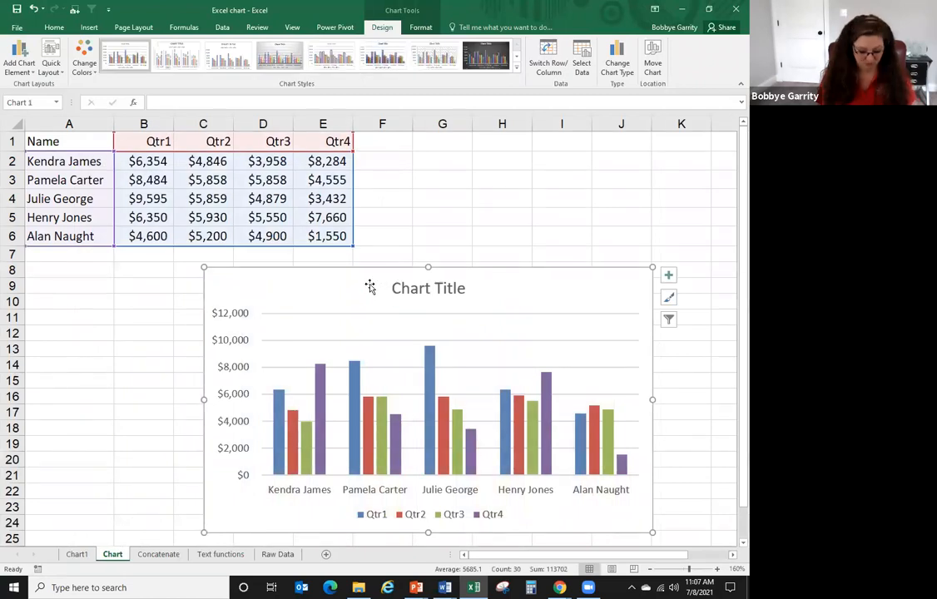
{"action": "key", "text": "Delete"}
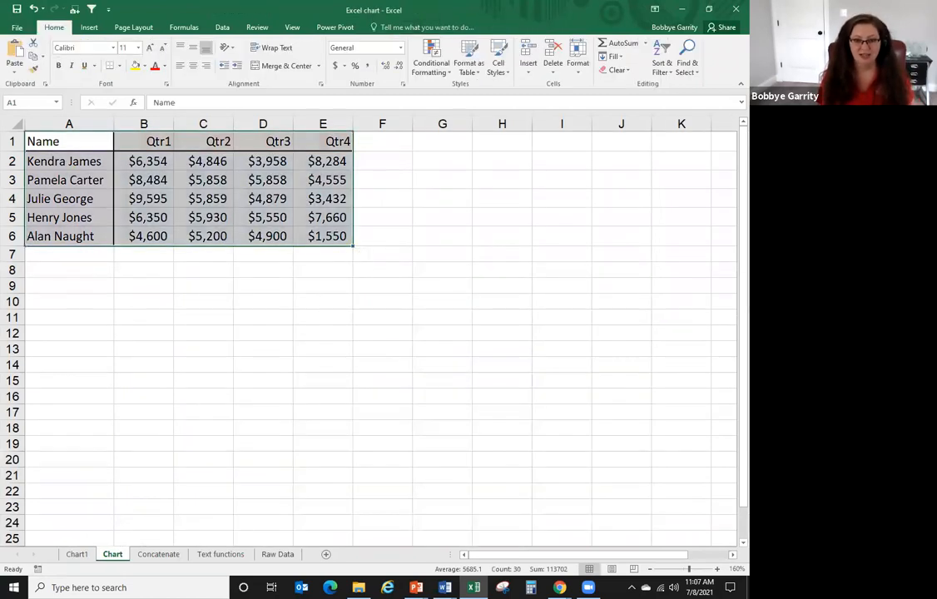
{"action": "left_click", "coordinate": [717, 569]}
{"action": "left_click", "coordinate": [717, 569]}
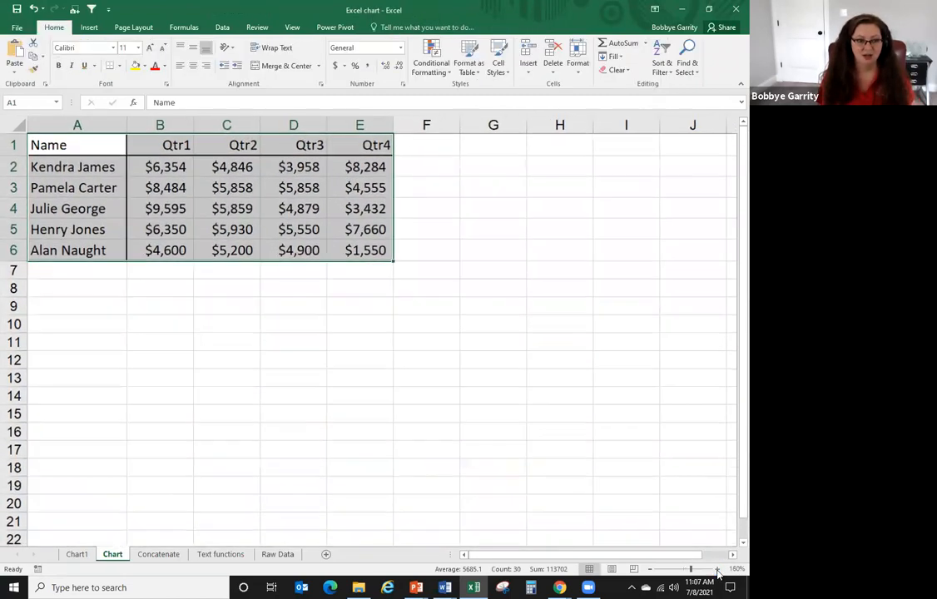
{"action": "left_click", "coordinate": [717, 569]}
{"action": "left_click", "coordinate": [717, 569]}
{"action": "left_click", "coordinate": [717, 569]}
{"action": "left_click", "coordinate": [717, 569]}
{"action": "left_click", "coordinate": [717, 569]}
{"action": "left_click", "coordinate": [717, 569]}
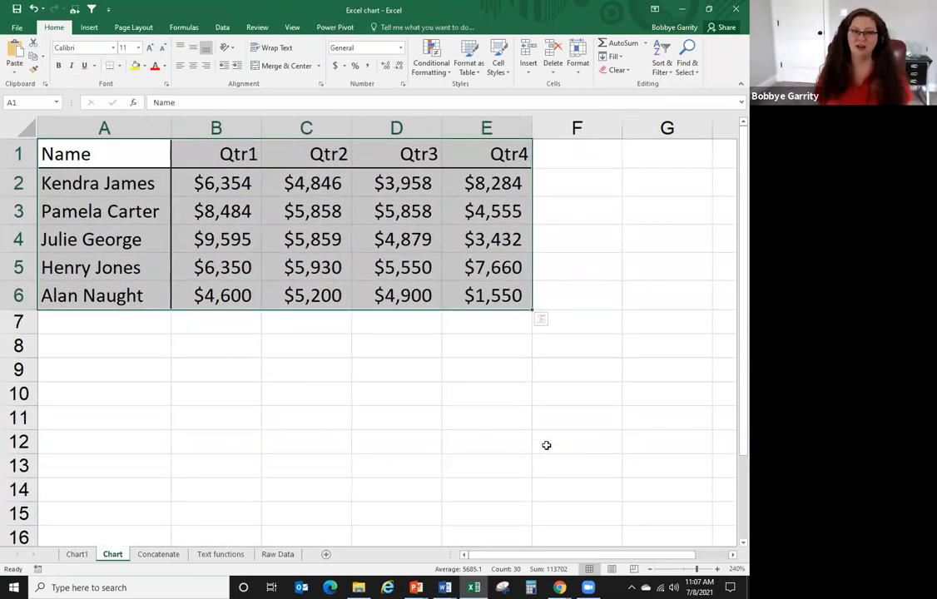
{"action": "left_click", "coordinate": [437, 414]}
{"action": "left_click_drag", "start_coordinate": [105, 157], "coordinate": [470, 283]}
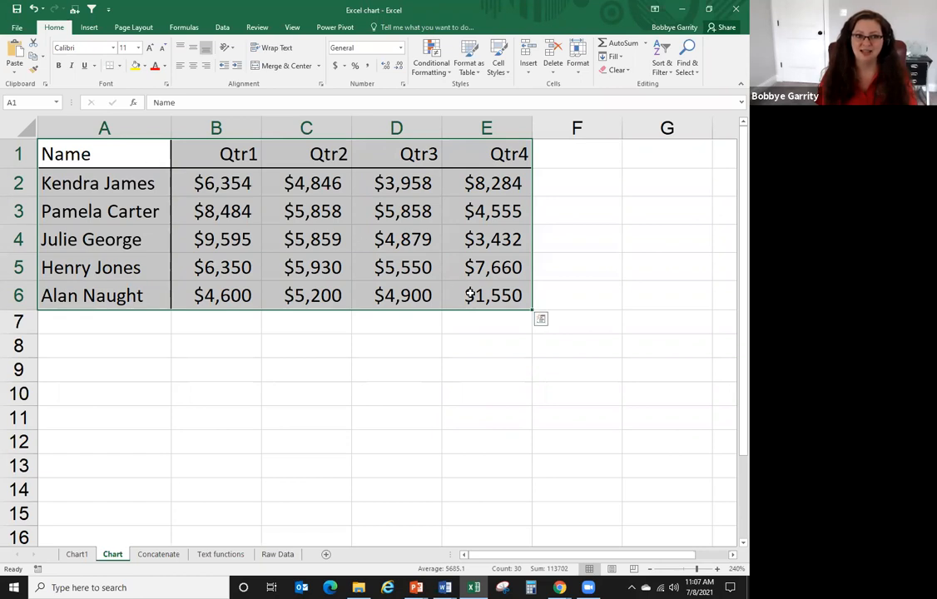
- Preview the Quick Analysis Charts, Totals, Tables and Sparklines options for the sales table
{"action": "left_click", "coordinate": [540, 323]}
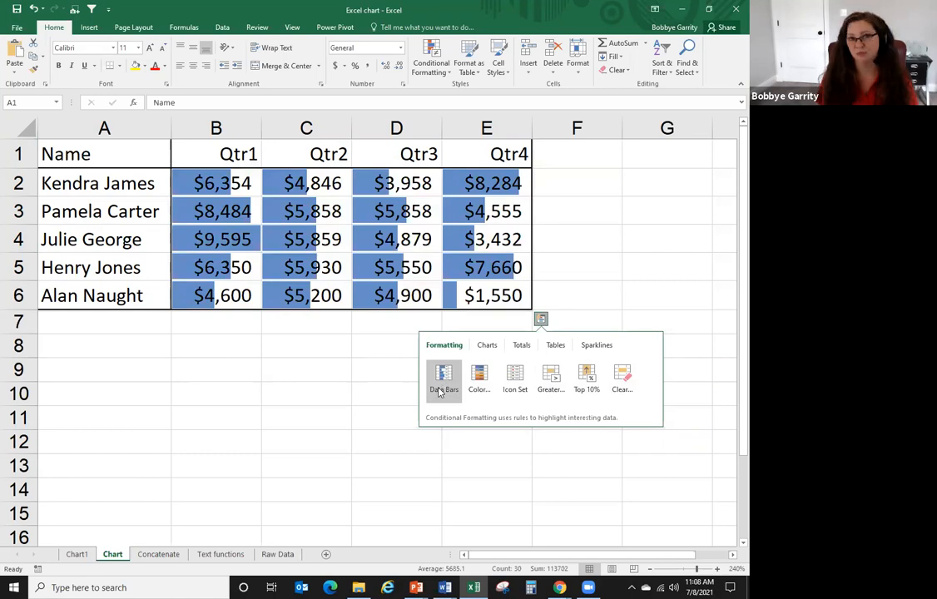
{"action": "left_click", "coordinate": [487, 347]}
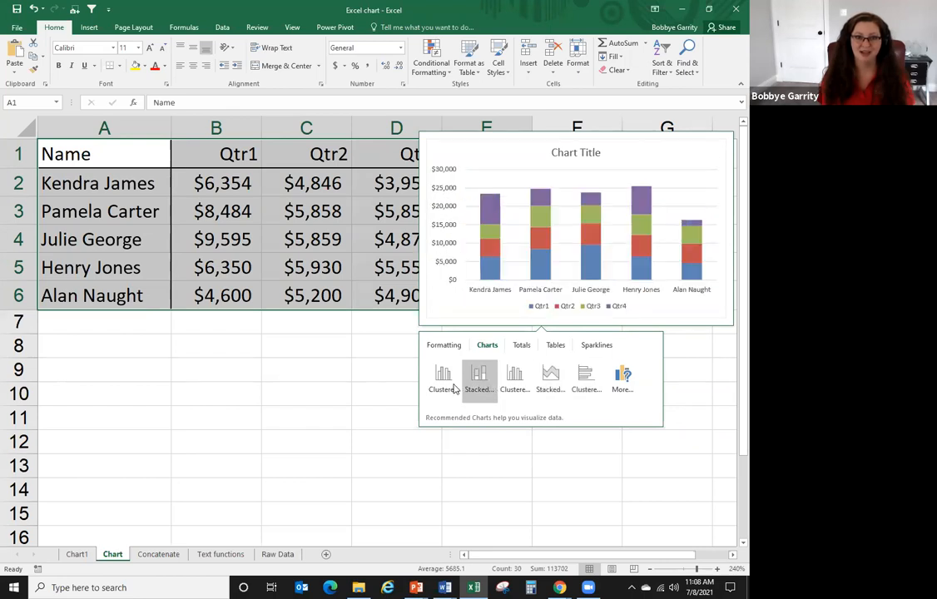
{"action": "left_click", "coordinate": [522, 346]}
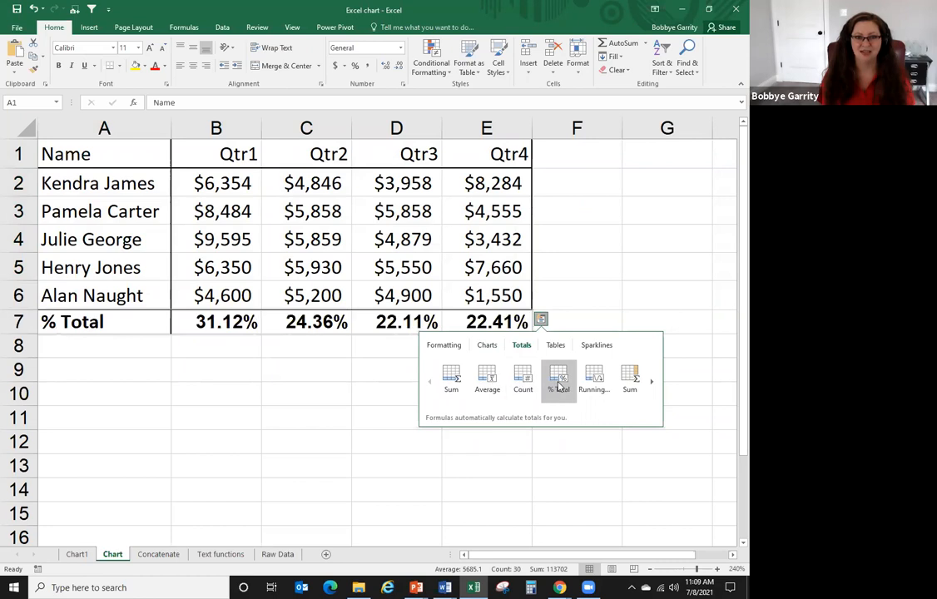
{"action": "left_click", "coordinate": [652, 383]}
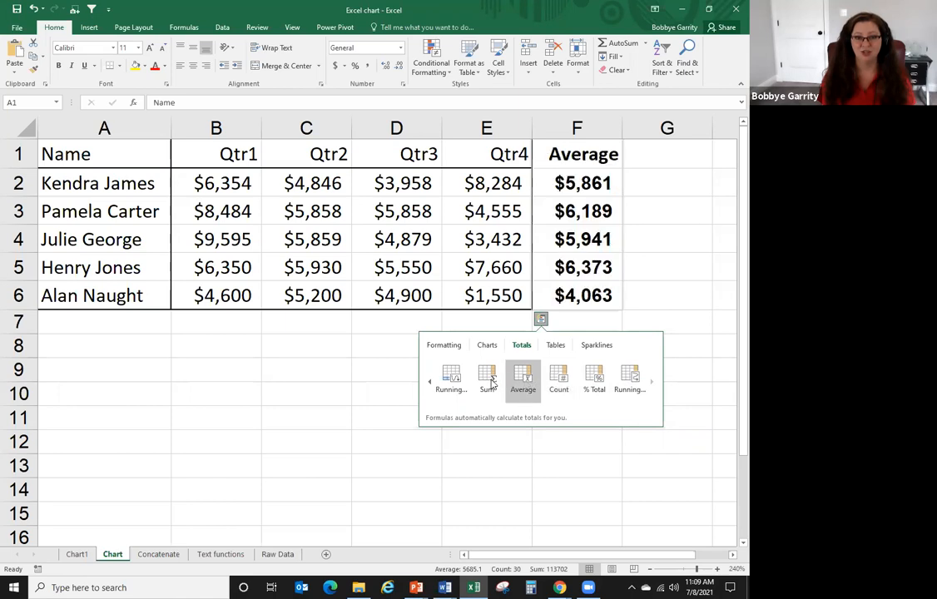
{"action": "left_click", "coordinate": [556, 349]}
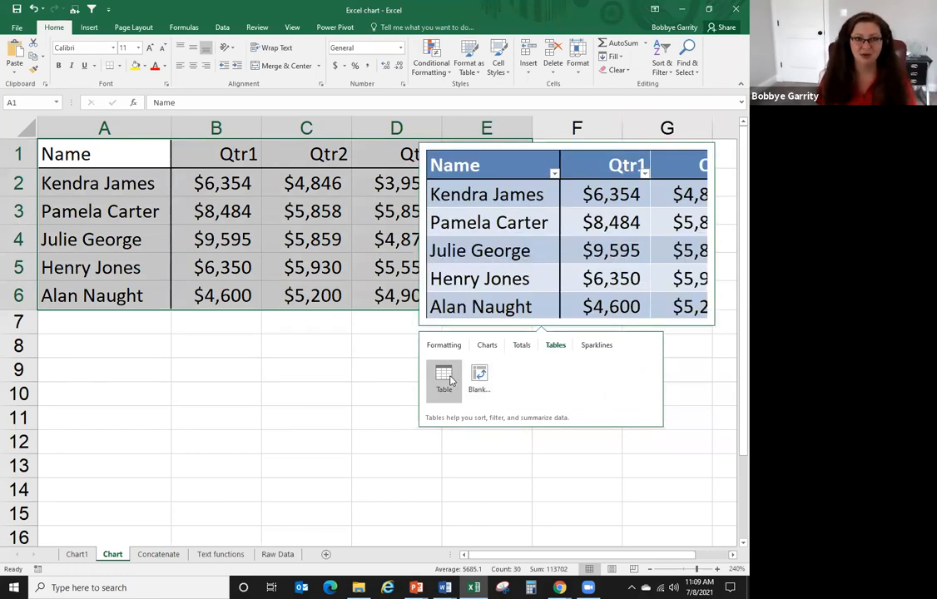
{"action": "left_click", "coordinate": [597, 346]}
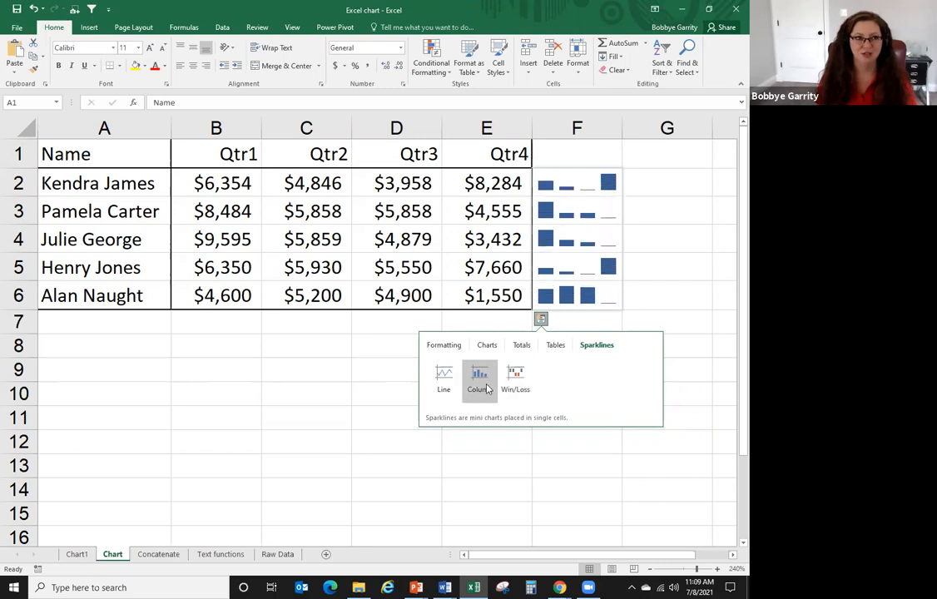
- Insert line sparklines in F2:F6, showing low-point markers and markers on every point
{"action": "left_click", "coordinate": [442, 387]}
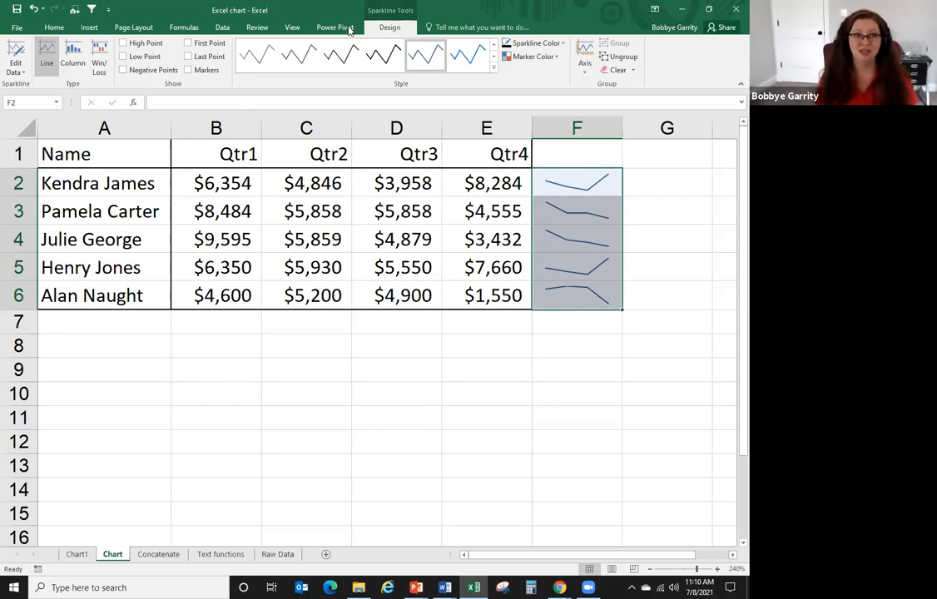
{"action": "left_click", "coordinate": [124, 43]}
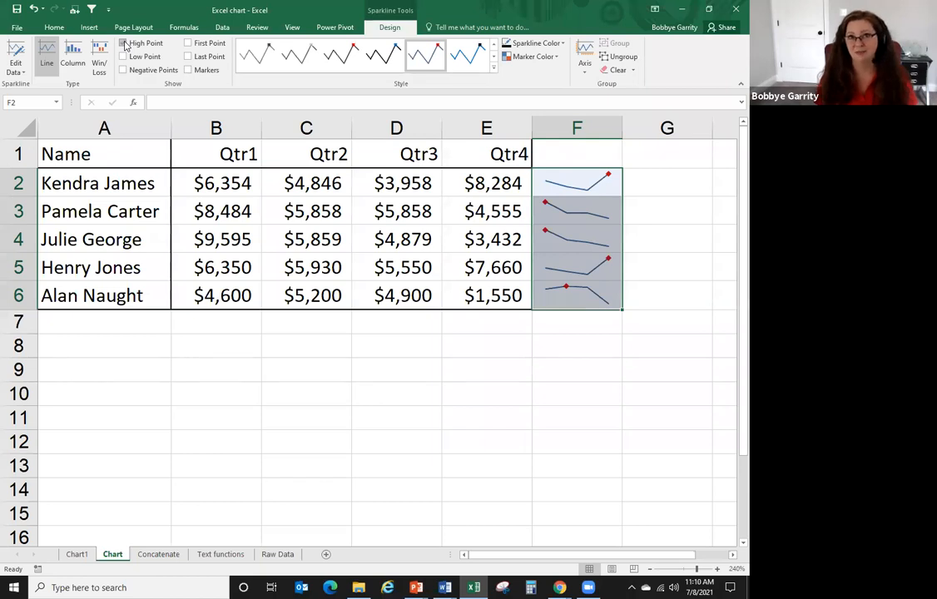
{"action": "left_click", "coordinate": [124, 44]}
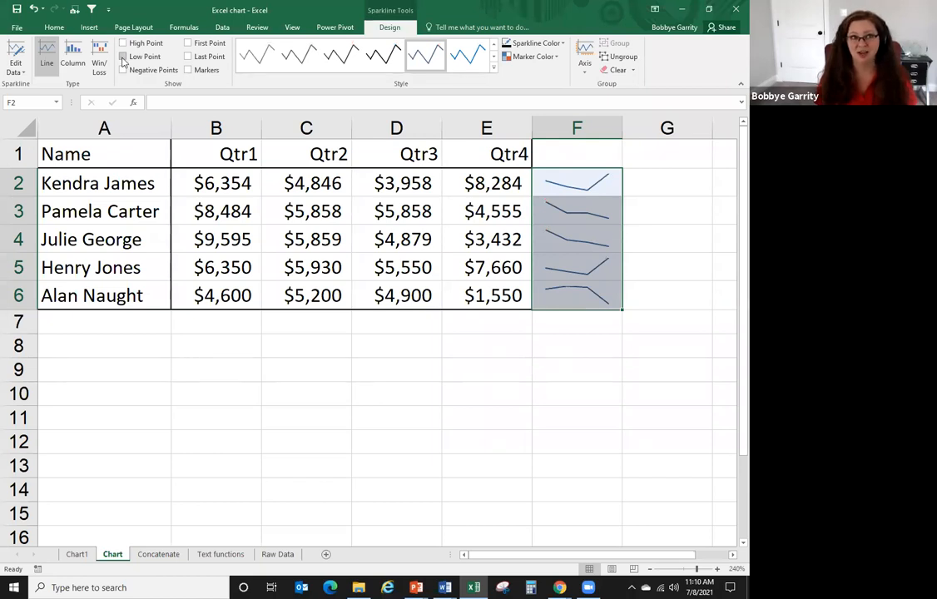
{"action": "left_click", "coordinate": [123, 56]}
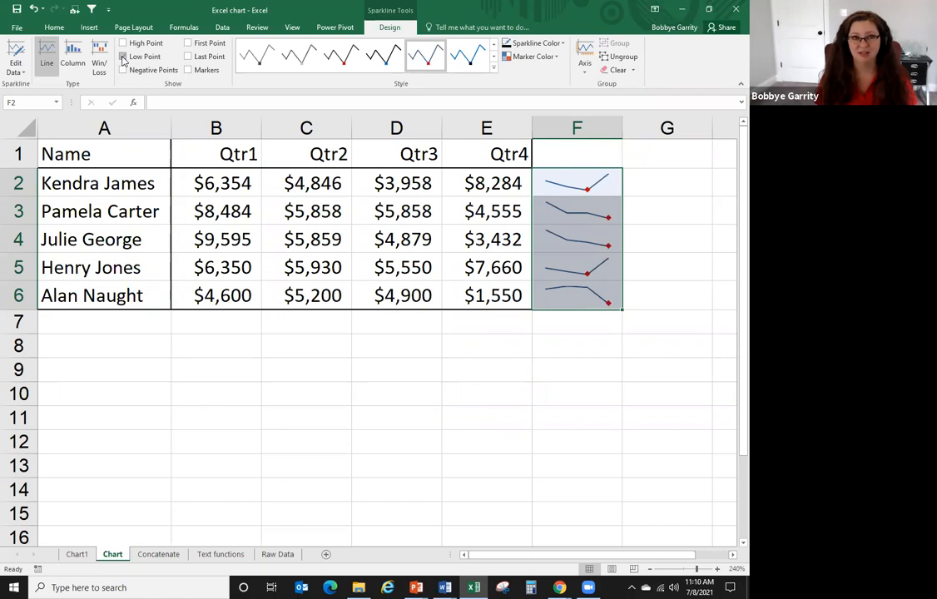
{"action": "left_click", "coordinate": [188, 70]}
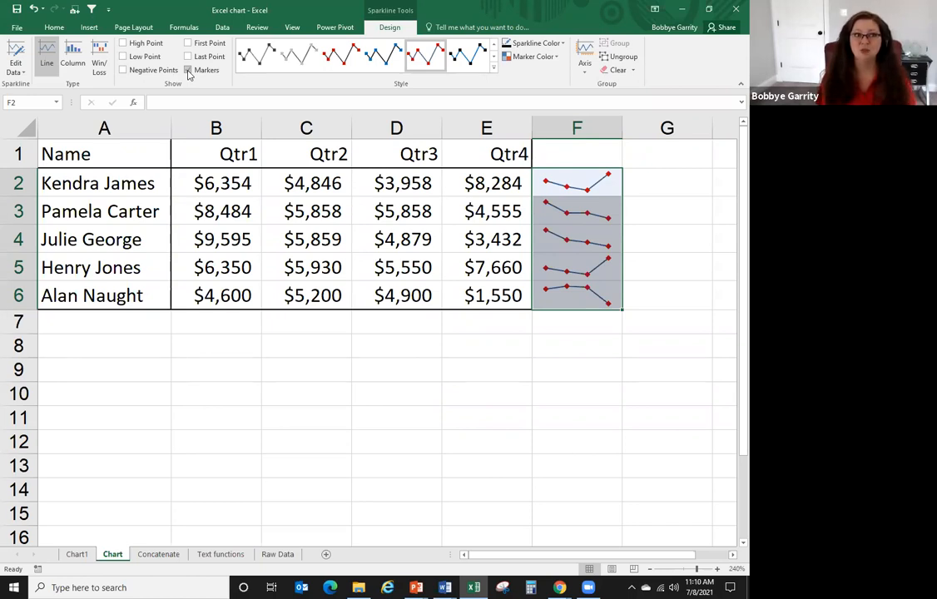
- Reselect A1:E6, dismiss Quick Analysis, and move to the Concatenate employee sheet
{"action": "left_click_drag", "start_coordinate": [138, 151], "coordinate": [543, 320]}
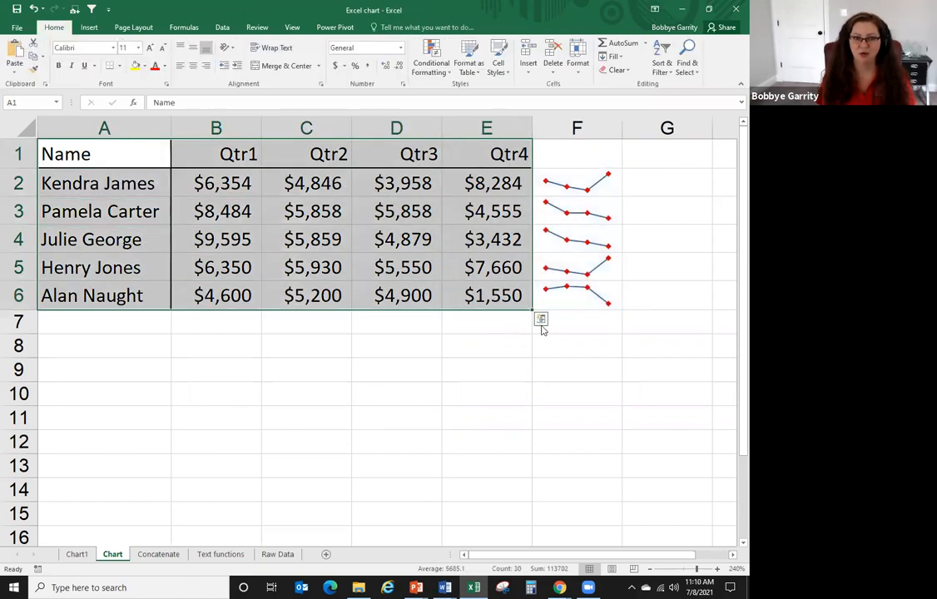
{"action": "left_click", "coordinate": [541, 319]}
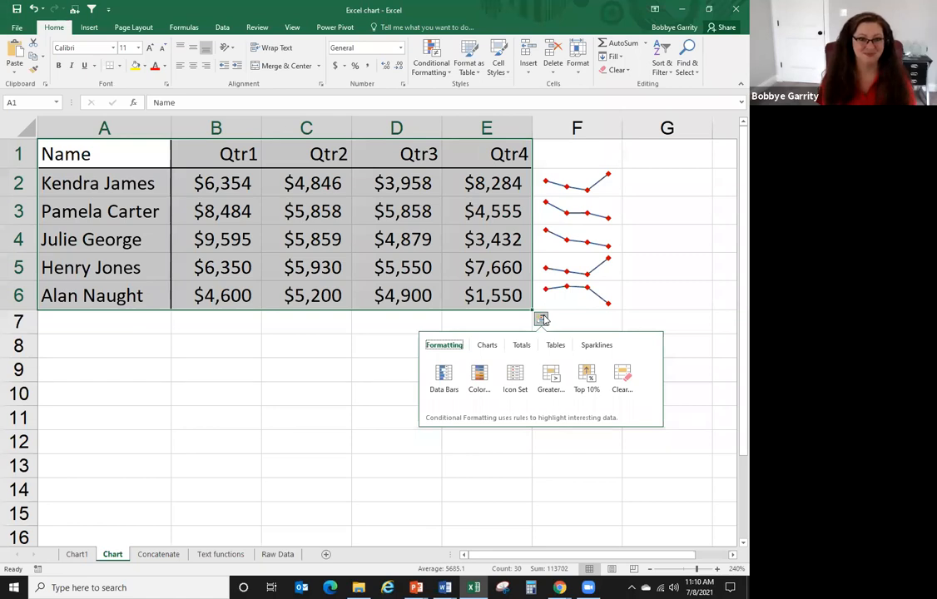
{"action": "left_click", "coordinate": [346, 393]}
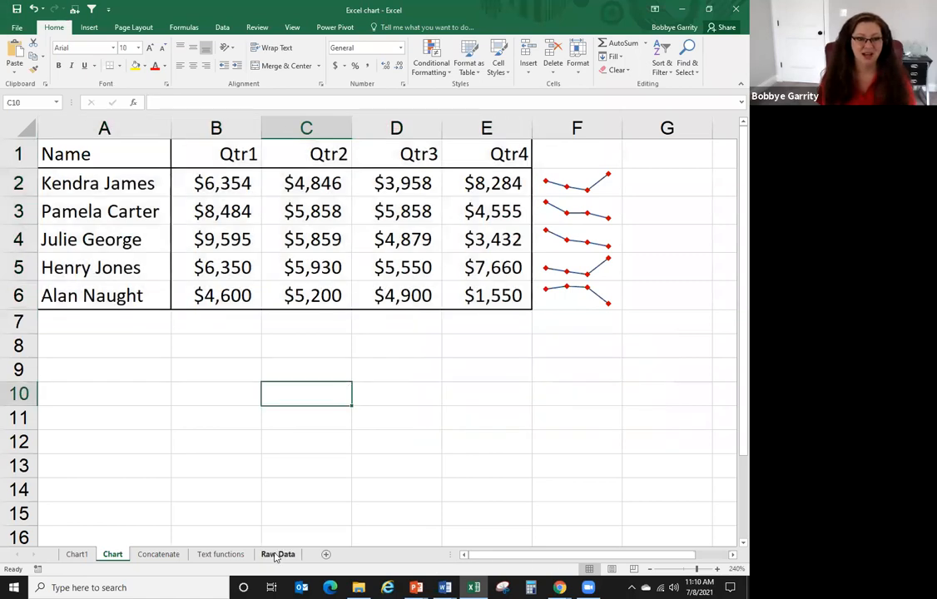
{"action": "left_click", "coordinate": [225, 556]}
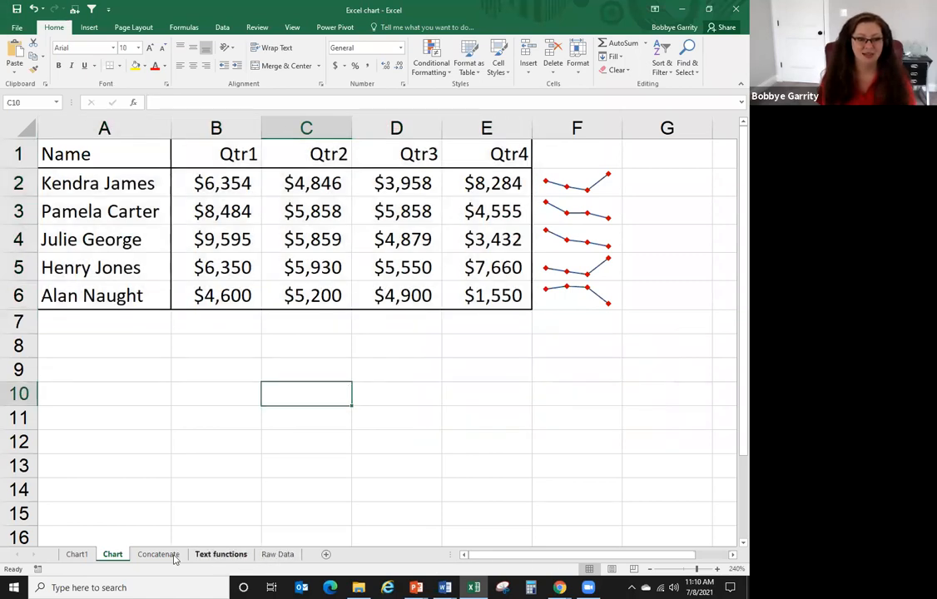
{"action": "left_click", "coordinate": [166, 558]}
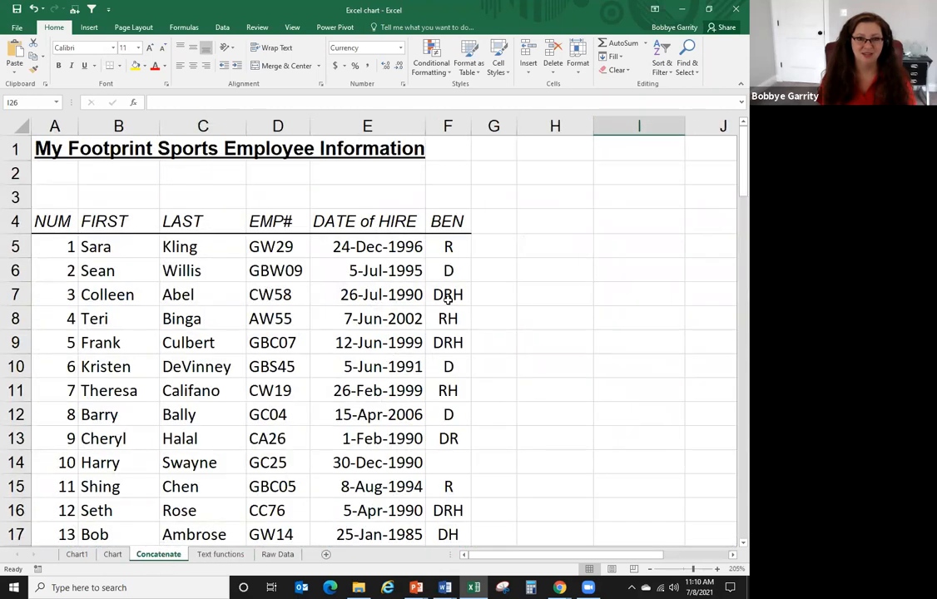
- Widen column G, then check row 5's first name, last name and EMP# before returning to G5
{"action": "left_click", "coordinate": [496, 247]}
{"action": "left_click_drag", "start_coordinate": [516, 125], "coordinate": [655, 126]}
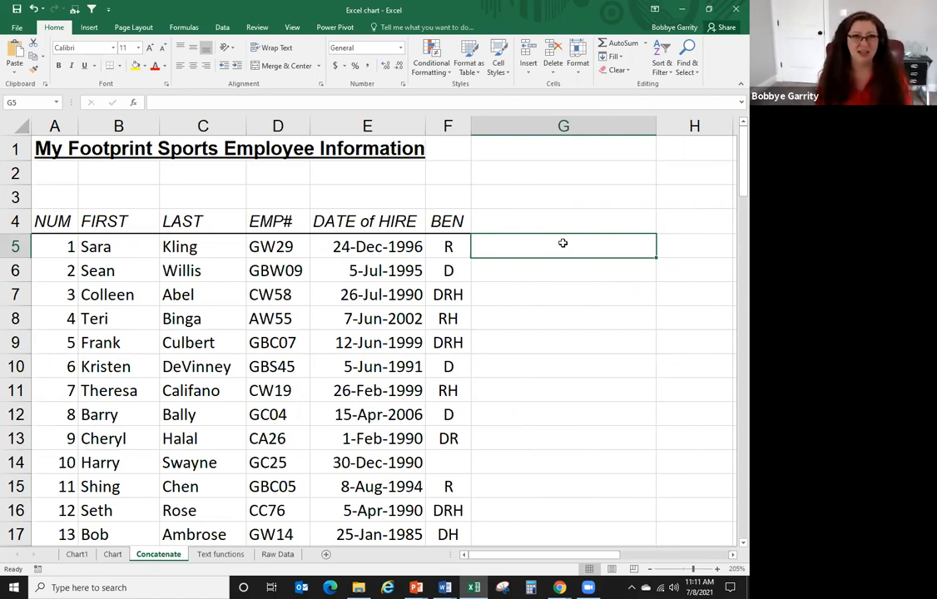
{"action": "left_click", "coordinate": [122, 247]}
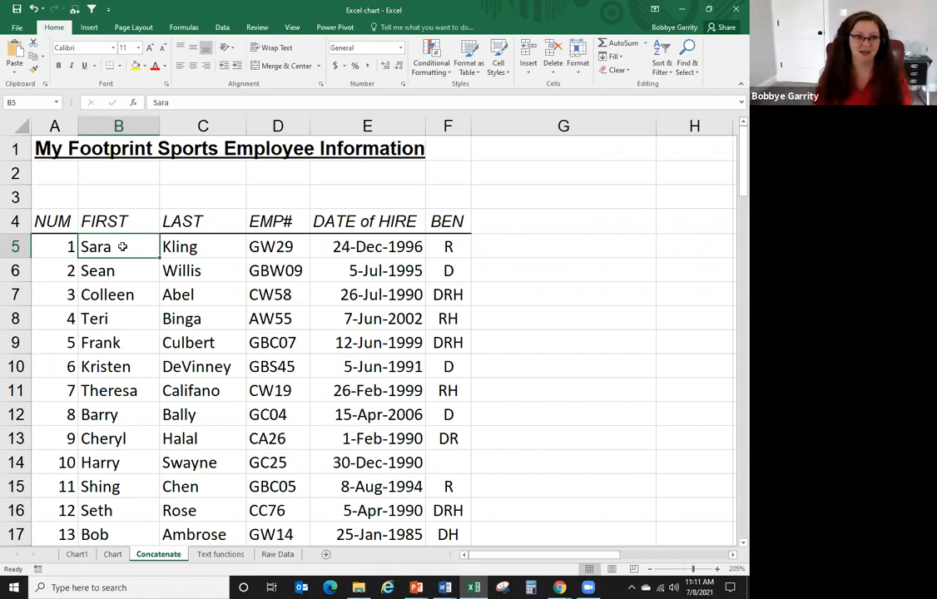
{"action": "left_click", "coordinate": [220, 244]}
{"action": "left_click", "coordinate": [277, 246]}
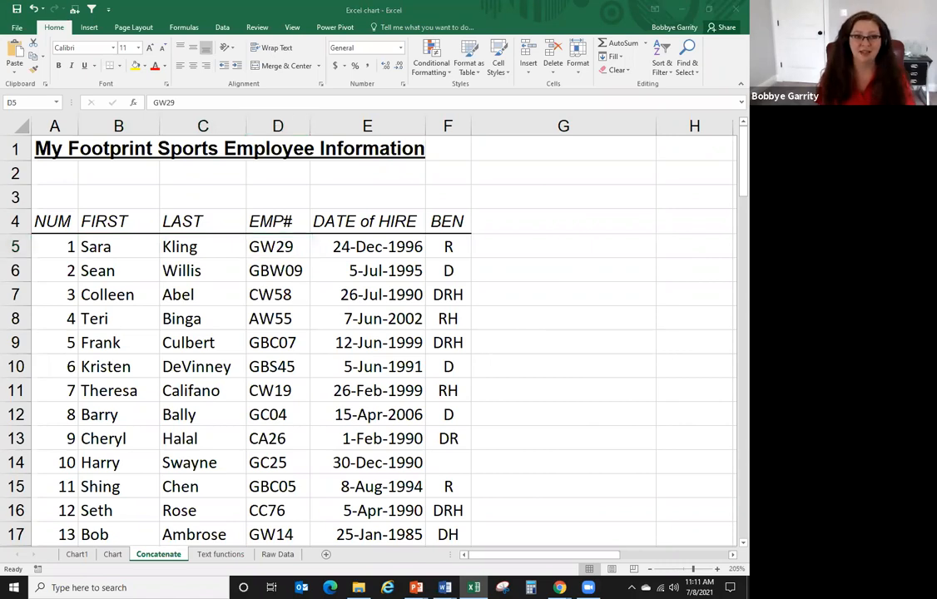
{"action": "left_click", "coordinate": [604, 244]}
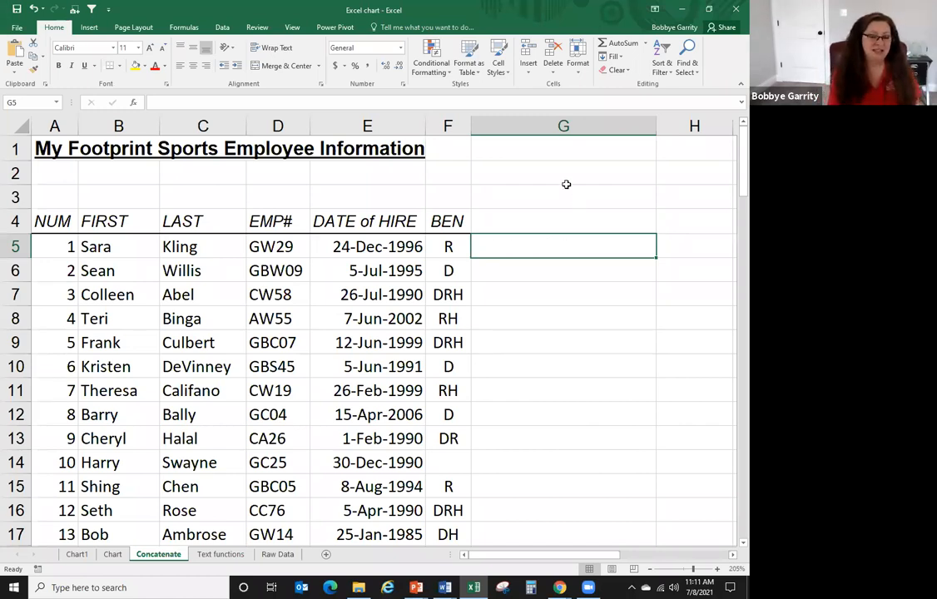
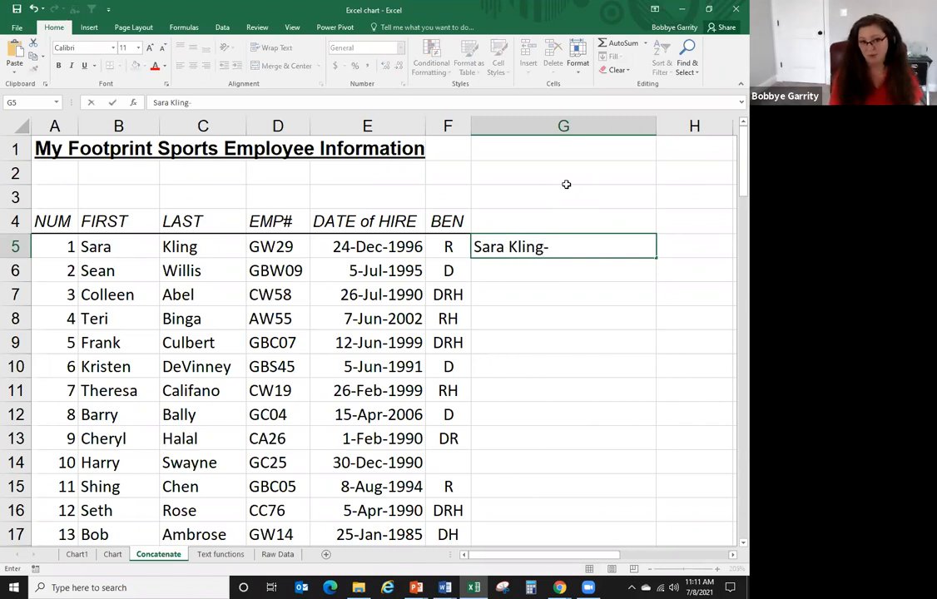
- Enter the first employee's 'First Last-EMP#' example in G5 and Flash Fill column G
{"action": "type", "text": "GW29"}
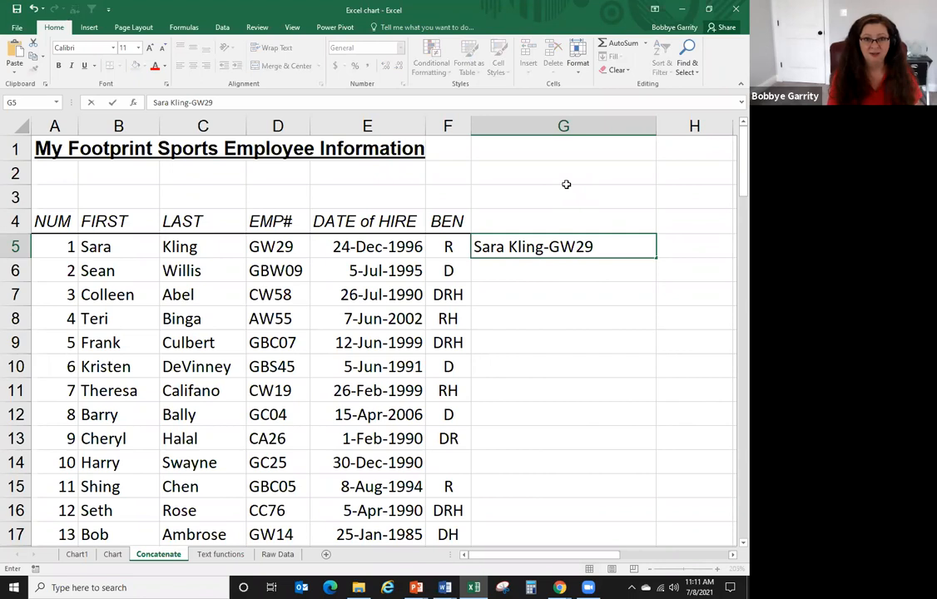
{"action": "key", "text": "Return"}
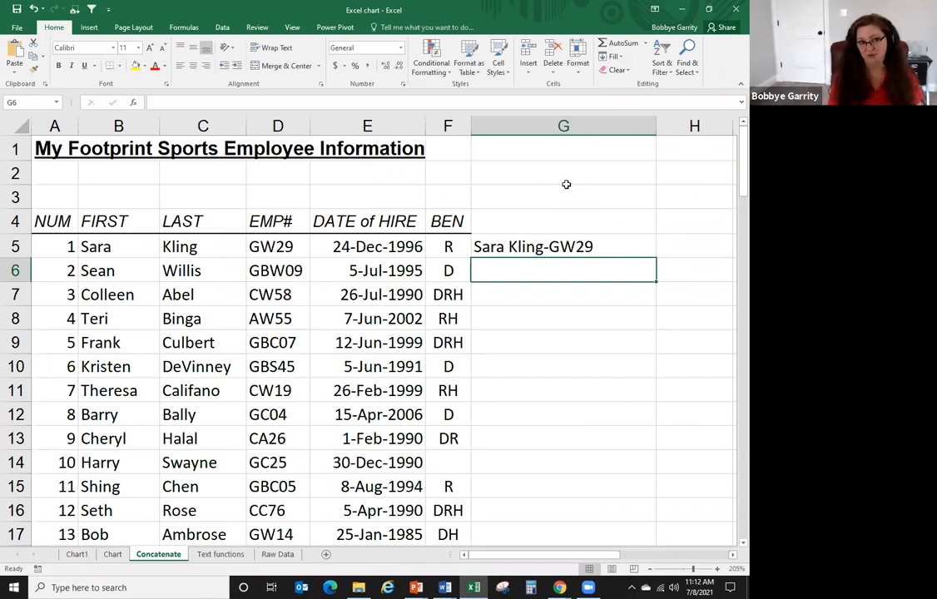
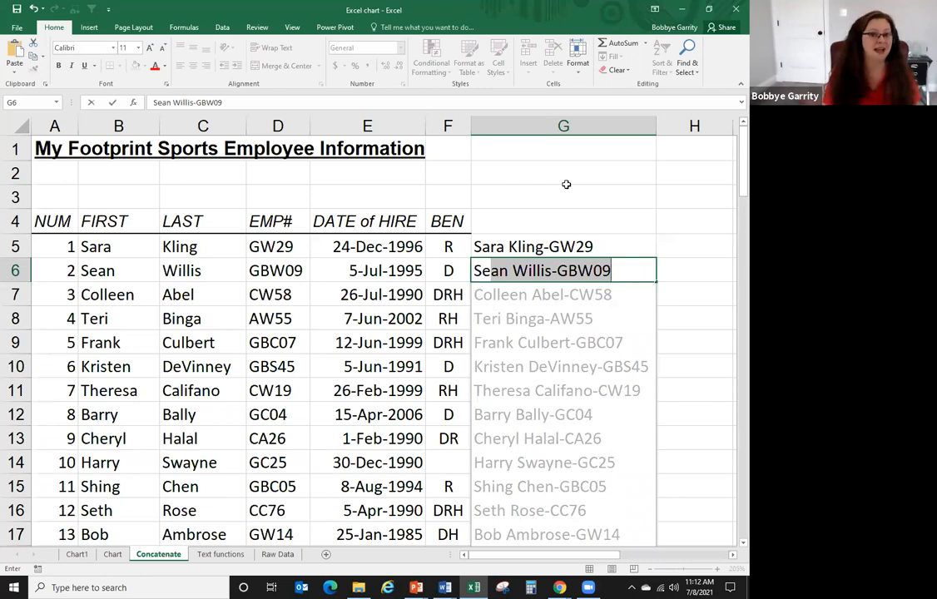
{"action": "key", "text": "Return"}
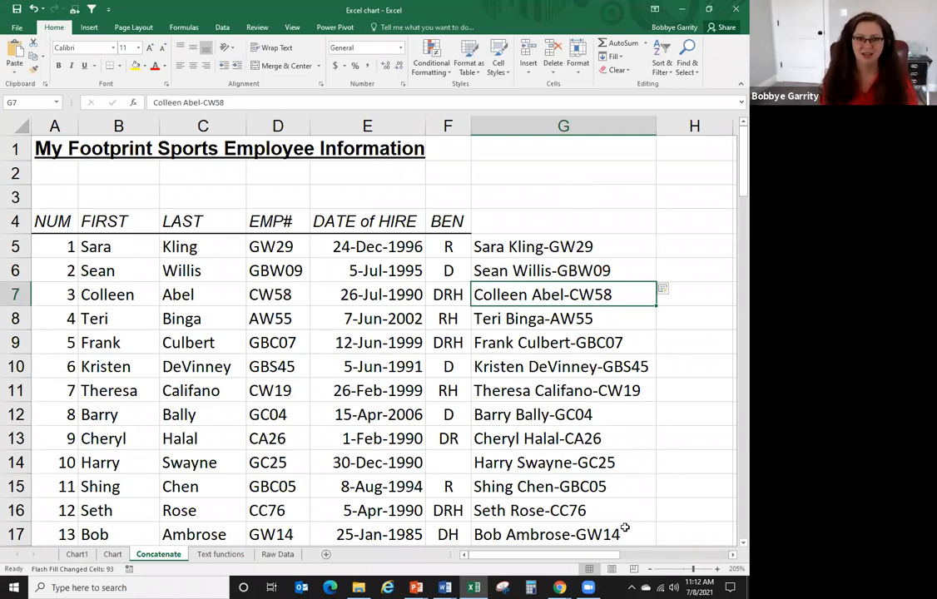
{"action": "left_click_drag", "start_coordinate": [574, 562], "coordinate": [638, 414]}
{"action": "left_click", "coordinate": [504, 247]}
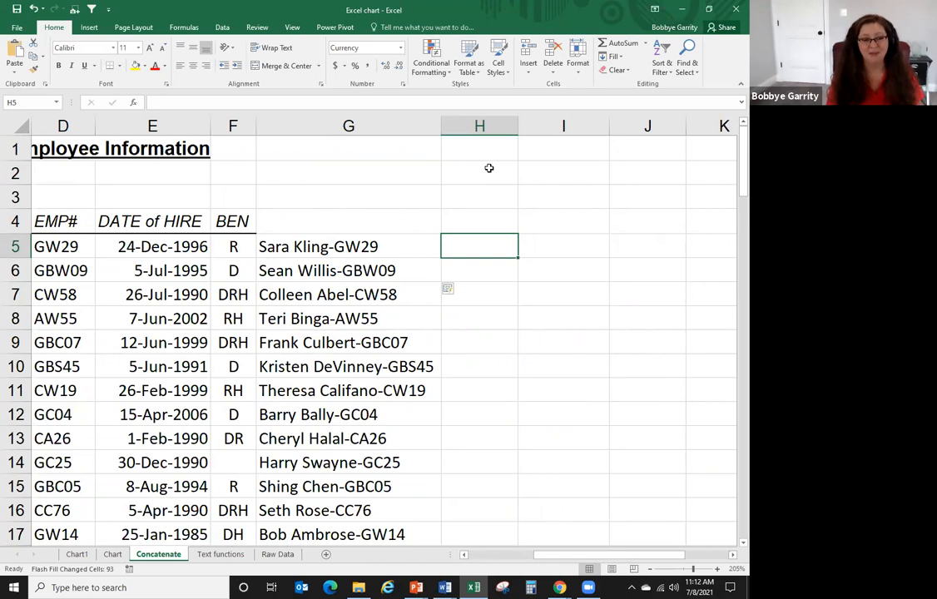
- Enter the first employee's name as Last.First in H5, Flash Fill column H with Ctrl+E, and autofit it
{"action": "key", "text": "Return"}
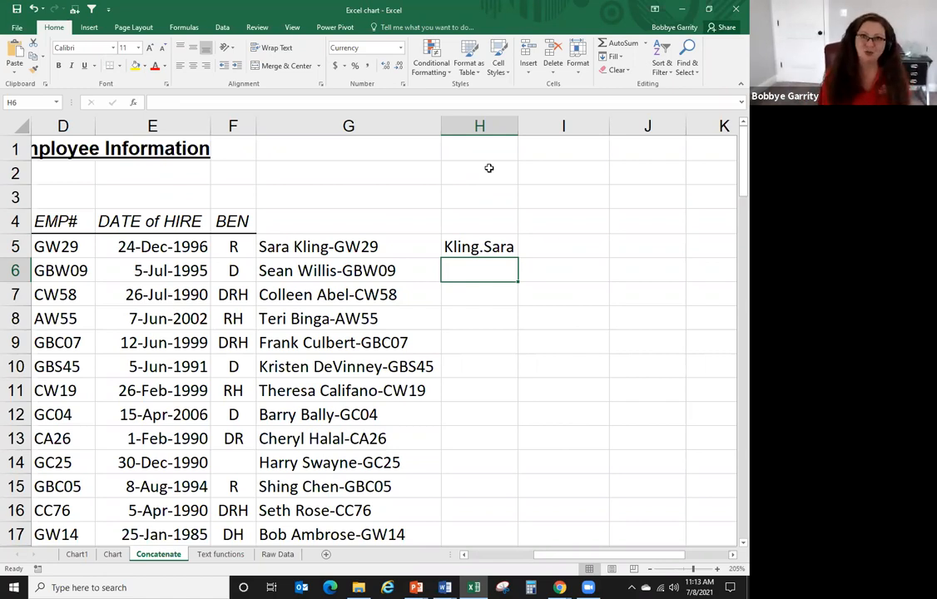
{"action": "key", "text": "ctrl+e"}
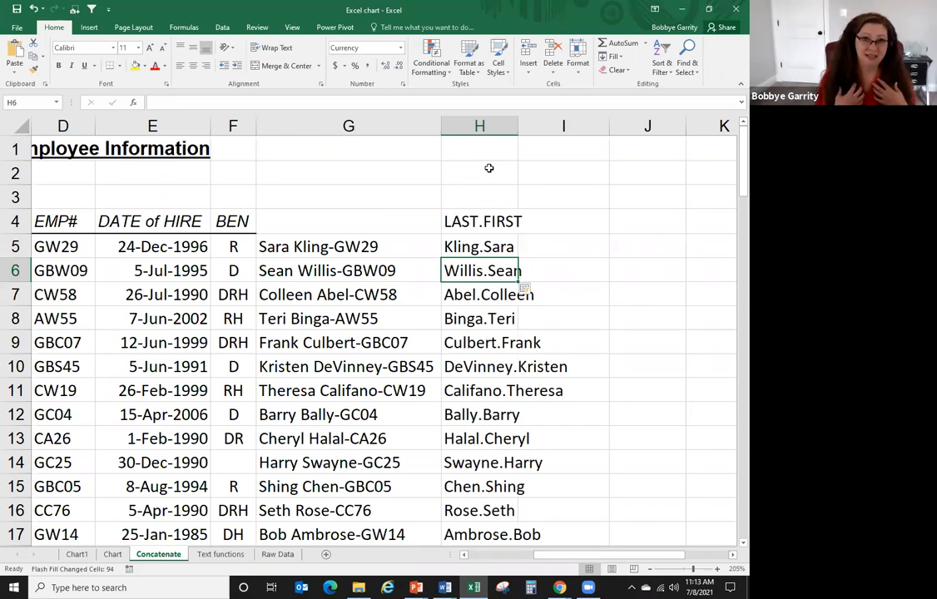
{"action": "double_click", "coordinate": [519, 125]}
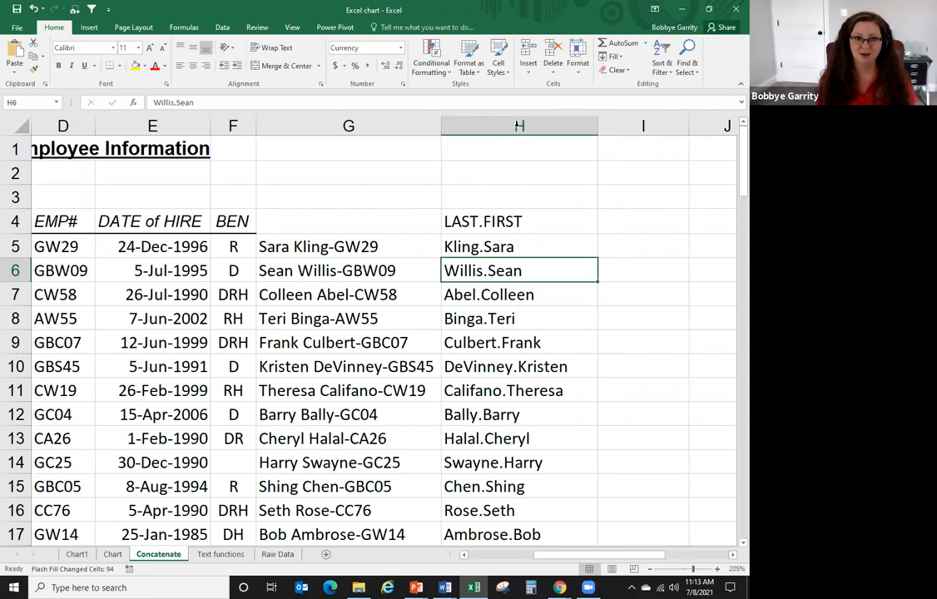
{"action": "left_click", "coordinate": [637, 248]}
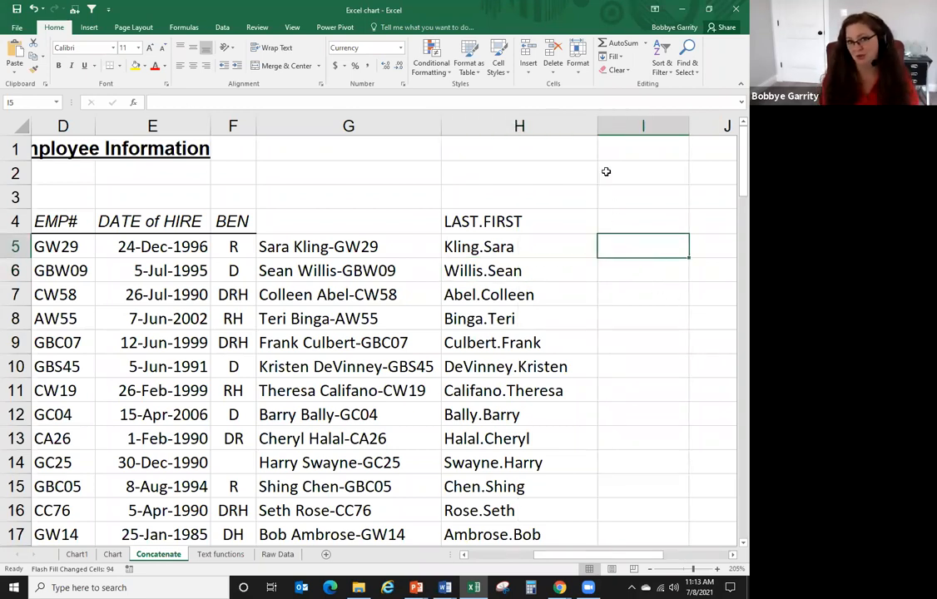
{"action": "left_click_drag", "start_coordinate": [596, 136], "coordinate": [579, 139]}
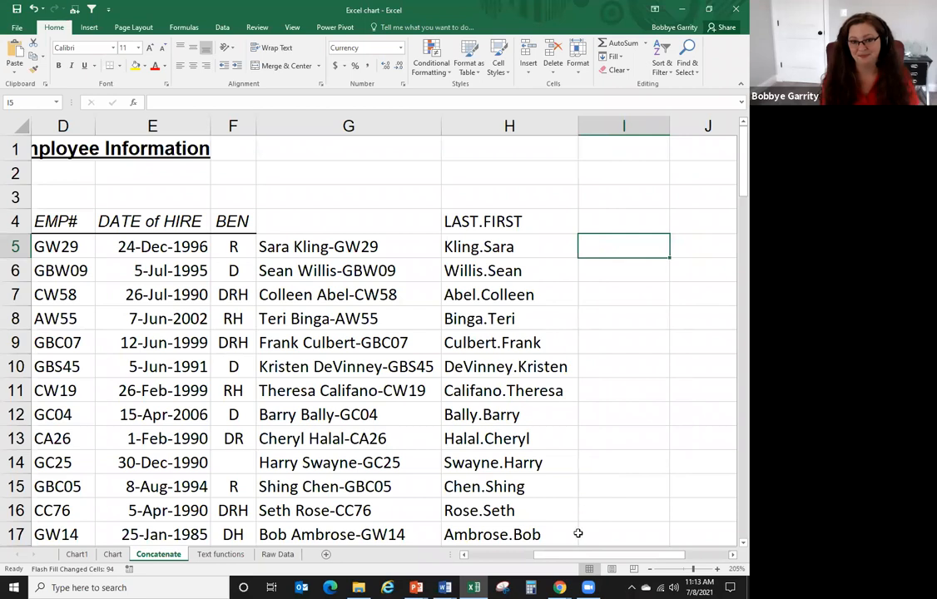
{"action": "left_click_drag", "start_coordinate": [581, 558], "coordinate": [619, 546]}
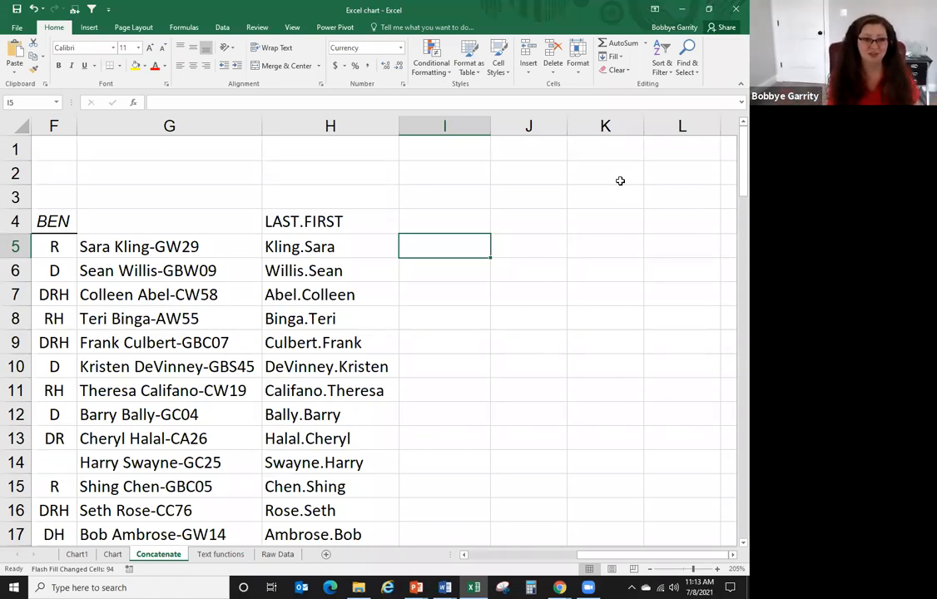
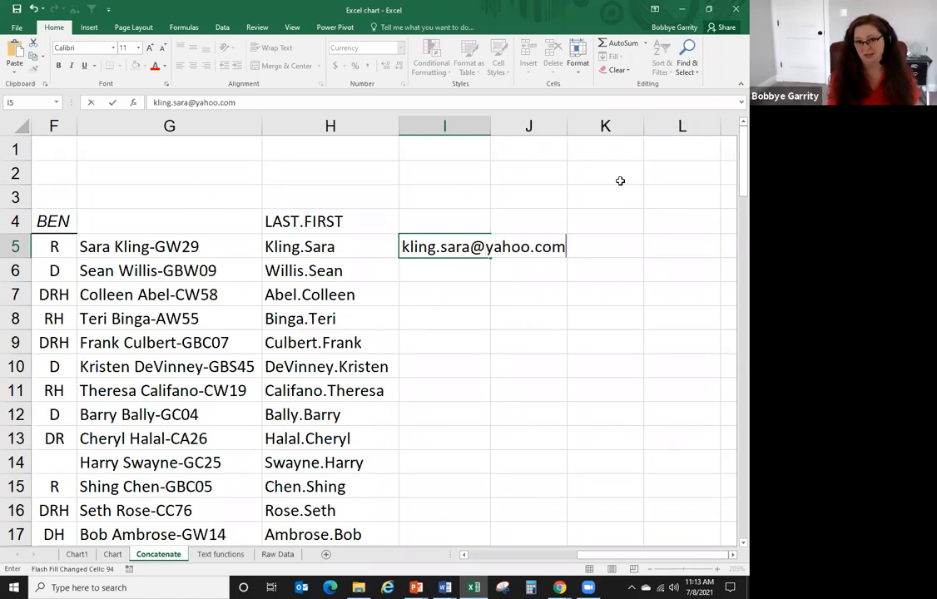
{"action": "key", "text": "Return"}
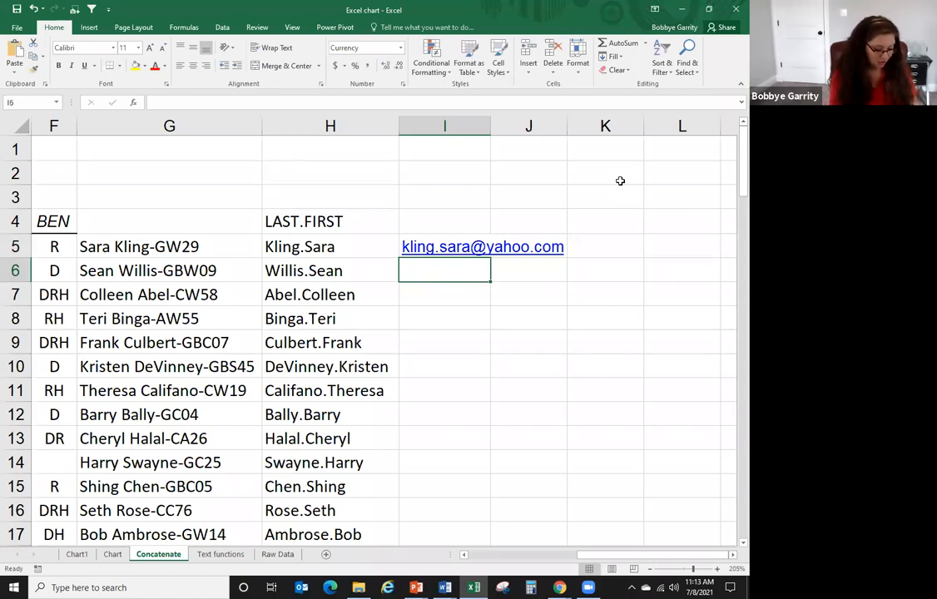
{"action": "key", "text": "ctrl+e"}
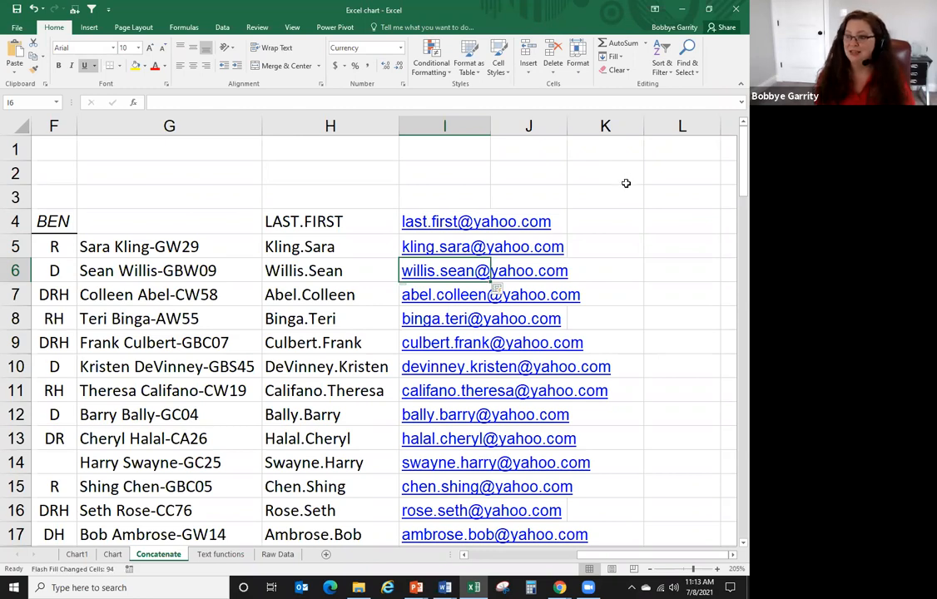
{"action": "left_click", "coordinate": [667, 247]}
{"action": "left_click_drag", "start_coordinate": [595, 563], "coordinate": [469, 558]}
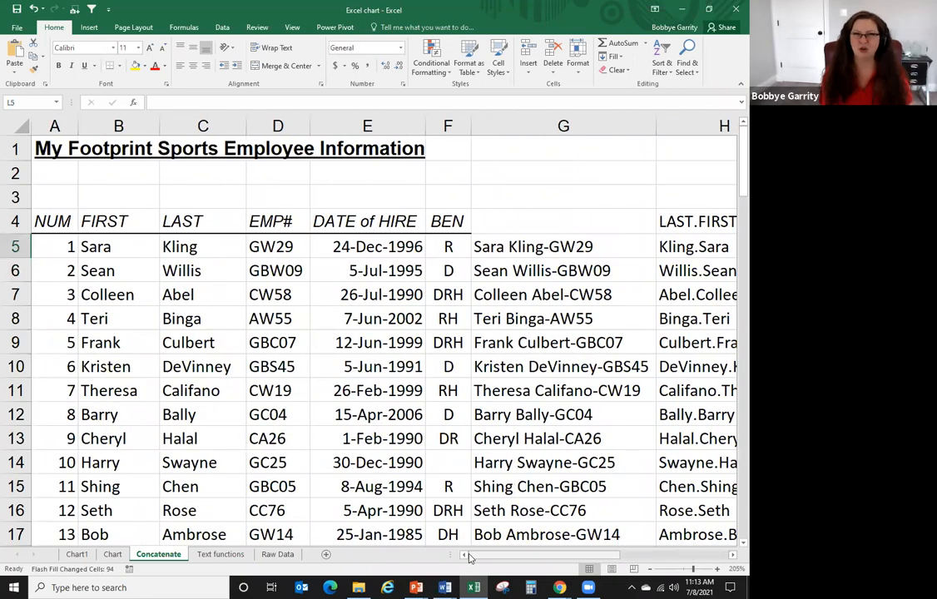
- On the Text functions sheet, insert two blank columns after the Name column
{"action": "left_click", "coordinate": [213, 555]}
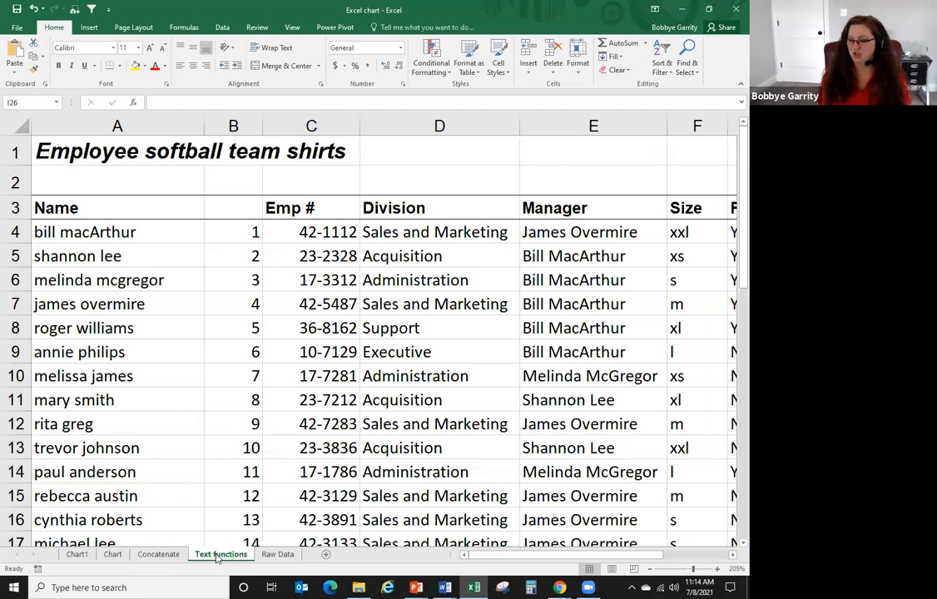
{"action": "left_click_drag", "start_coordinate": [247, 123], "coordinate": [294, 124]}
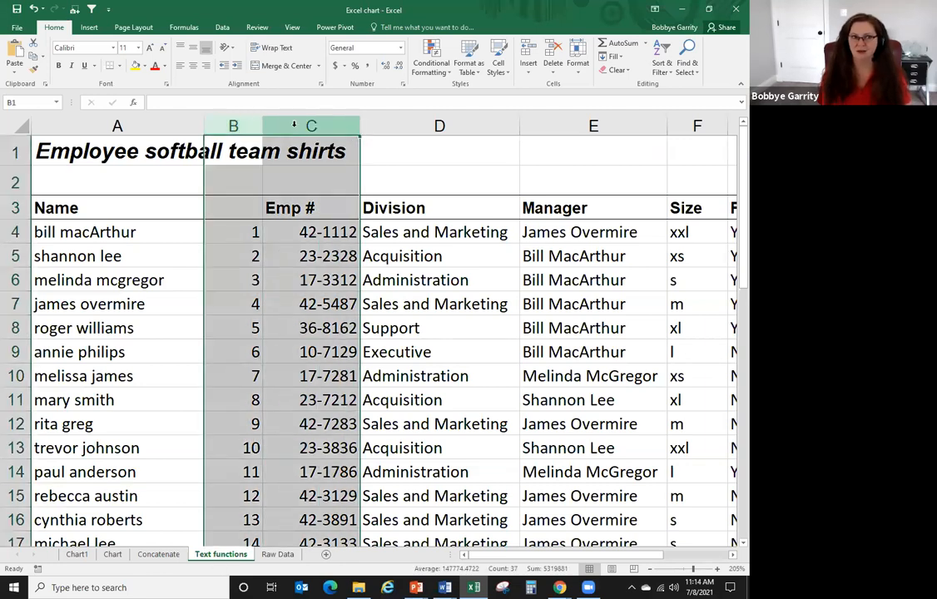
{"action": "right_click", "coordinate": [295, 126]}
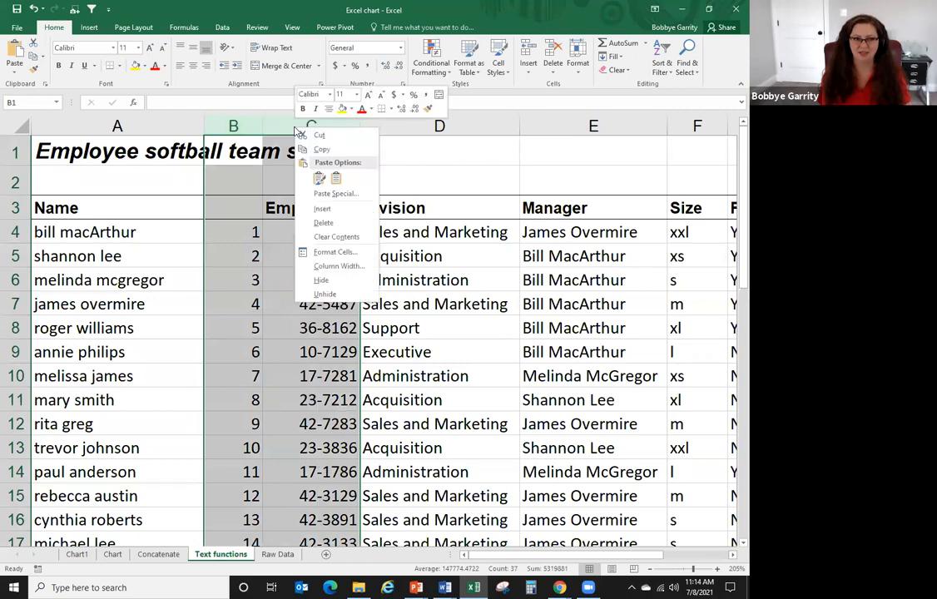
{"action": "left_click", "coordinate": [321, 209]}
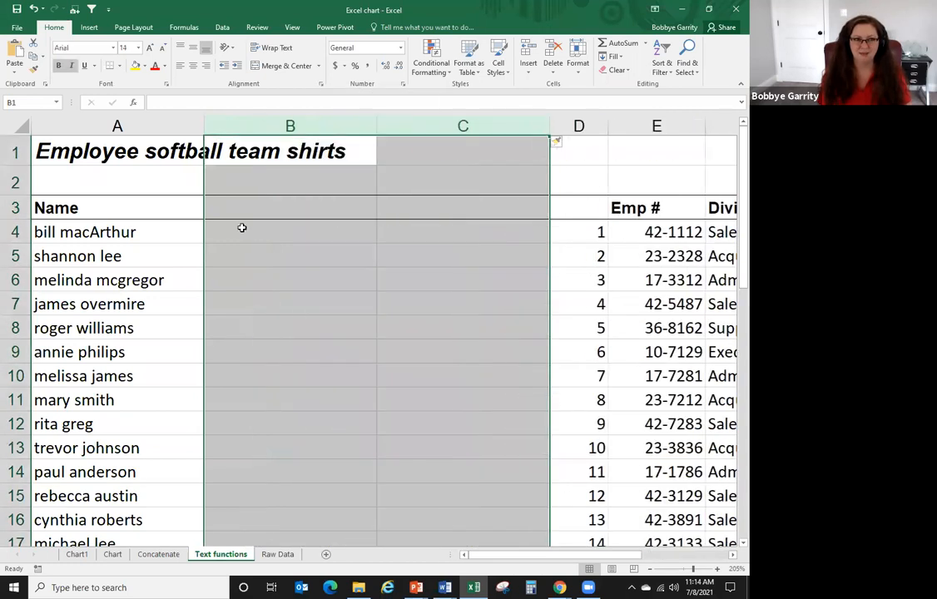
{"action": "left_click", "coordinate": [239, 229]}
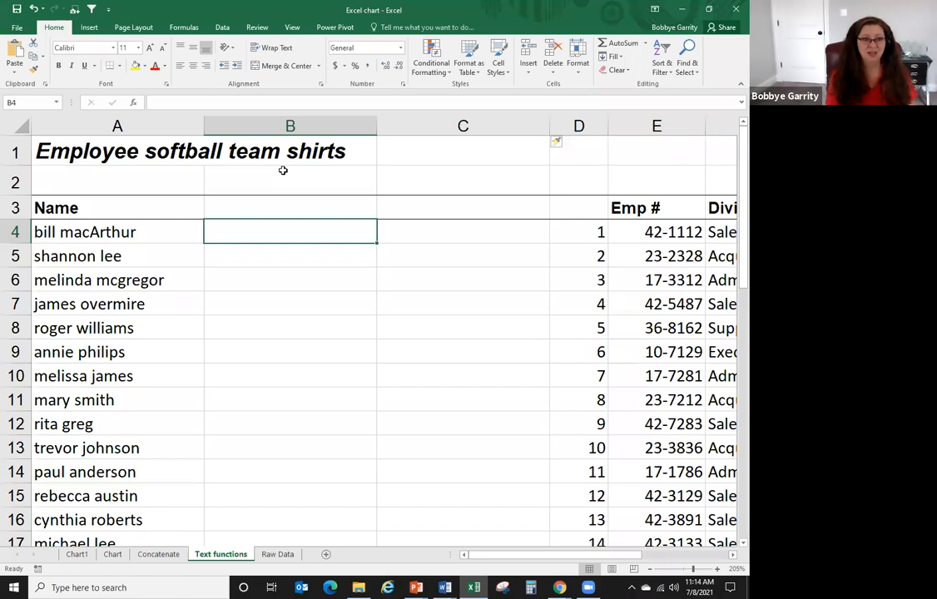
- Type two example first names in column B and let Flash Fill complete the column
{"action": "type", "text": "Bill"}
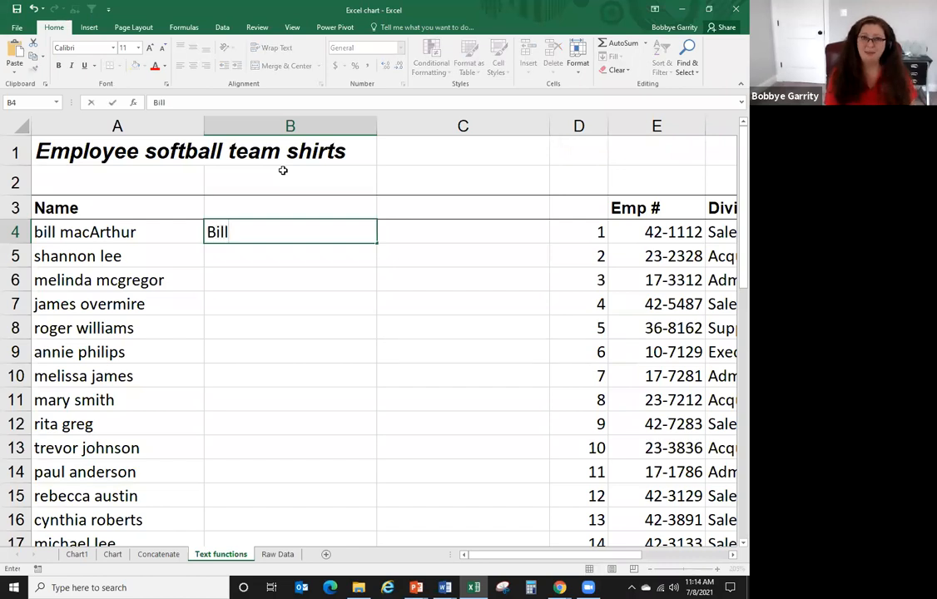
{"action": "key", "text": "Return"}
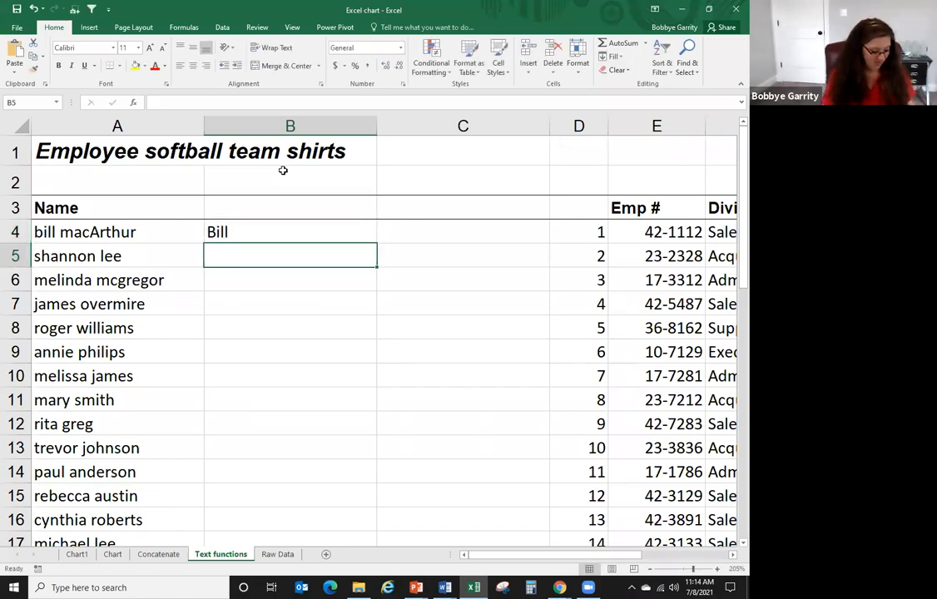
{"action": "type", "text": "Shannon"}
{"action": "key", "text": "Return"}
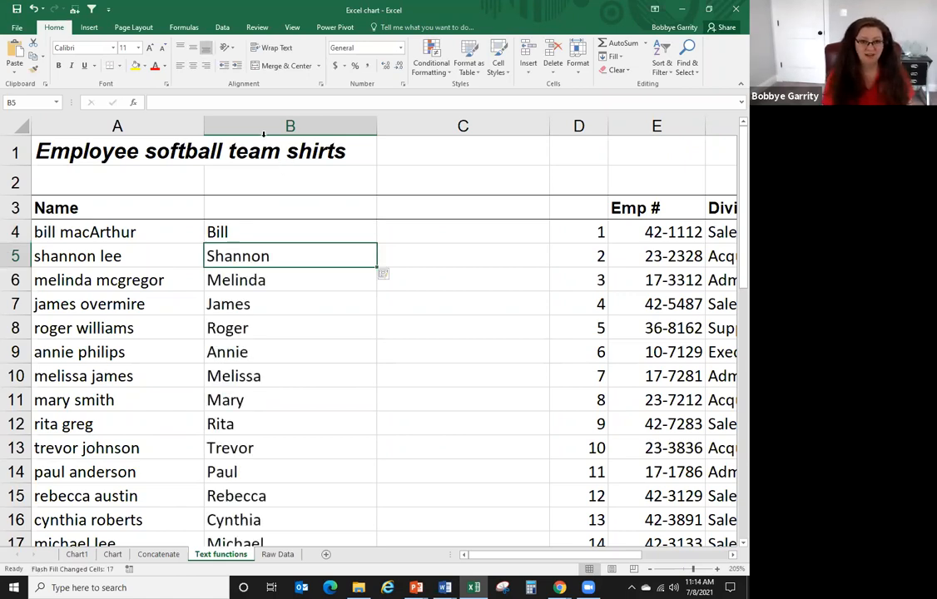
- Type two example last names starting at C4 and Flash Fill the rest of column C
{"action": "left_click", "coordinate": [449, 231]}
{"action": "type", "text": "MacArthur"}
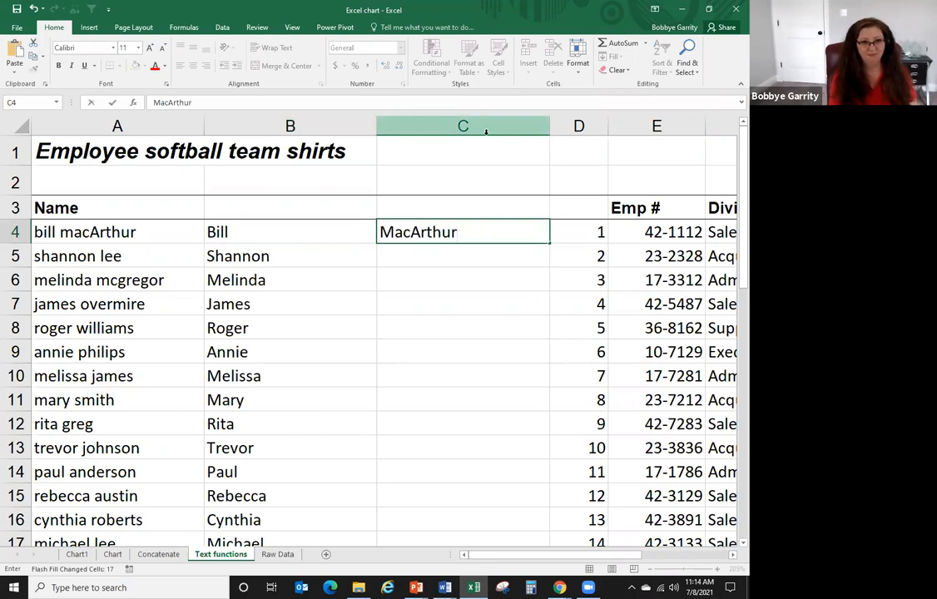
{"action": "key", "text": "Return"}
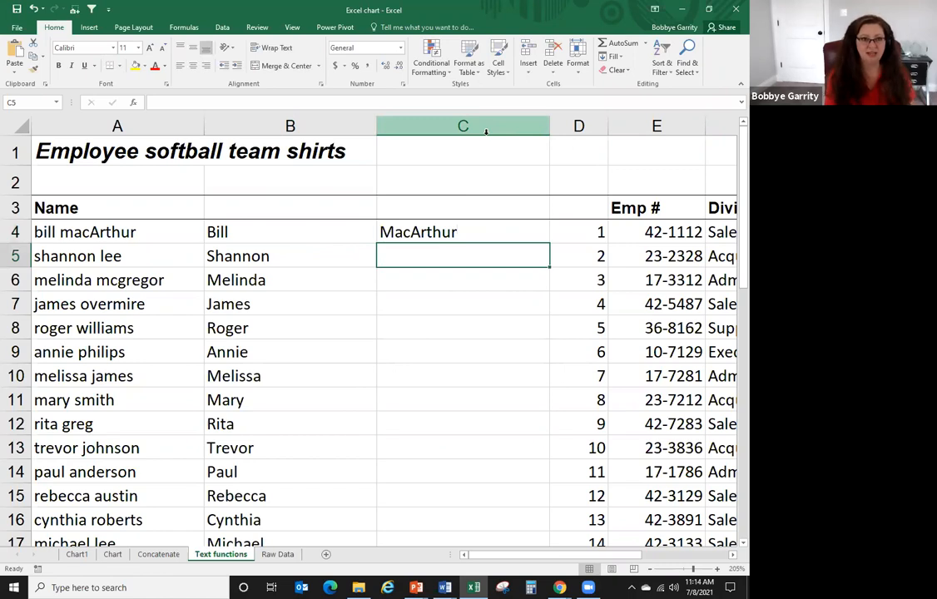
{"action": "type", "text": "Lee"}
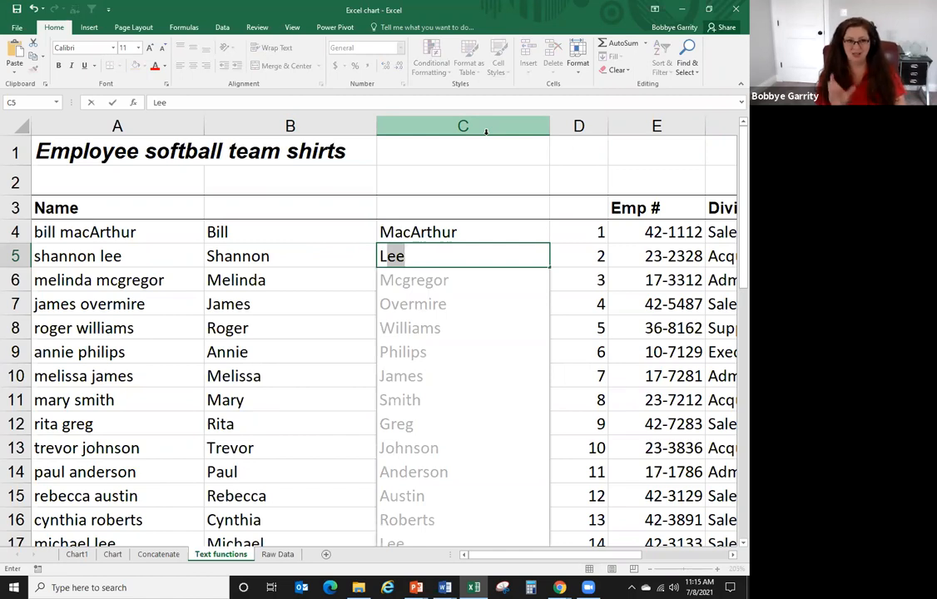
{"action": "key", "text": "Return"}
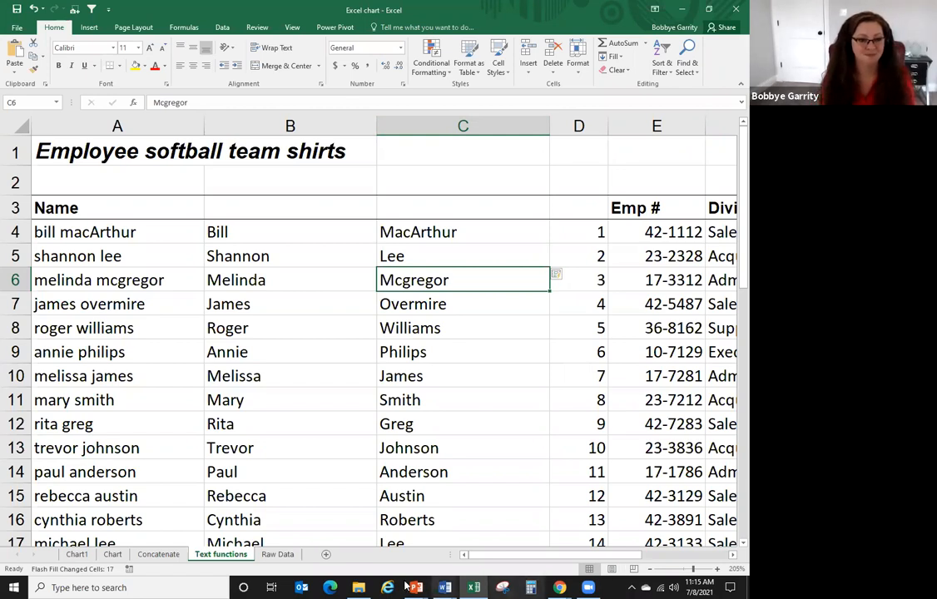
- On the Chart1 sheet, change the Qtr1 bars' fill to dark teal
{"action": "left_click", "coordinate": [113, 554]}
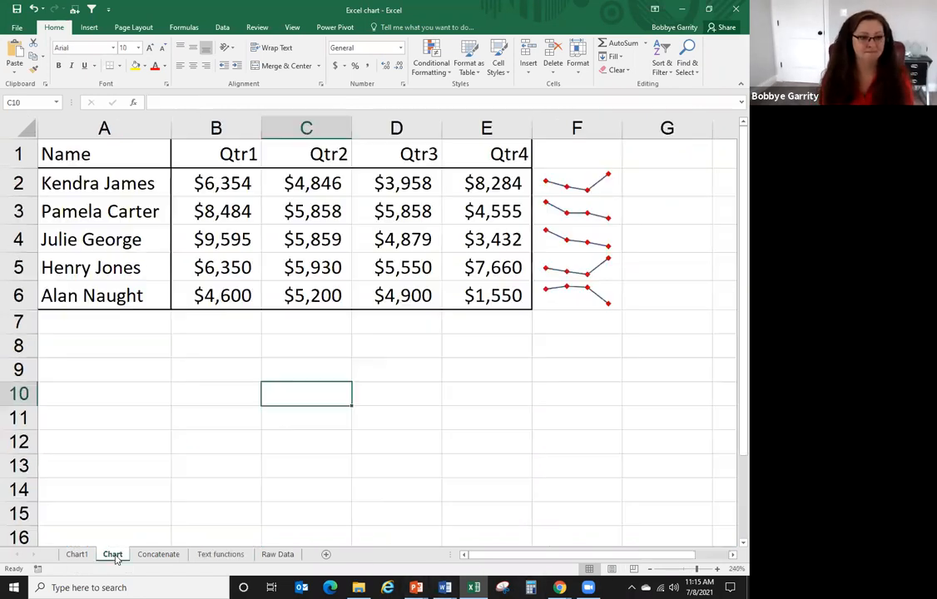
{"action": "left_click", "coordinate": [76, 554]}
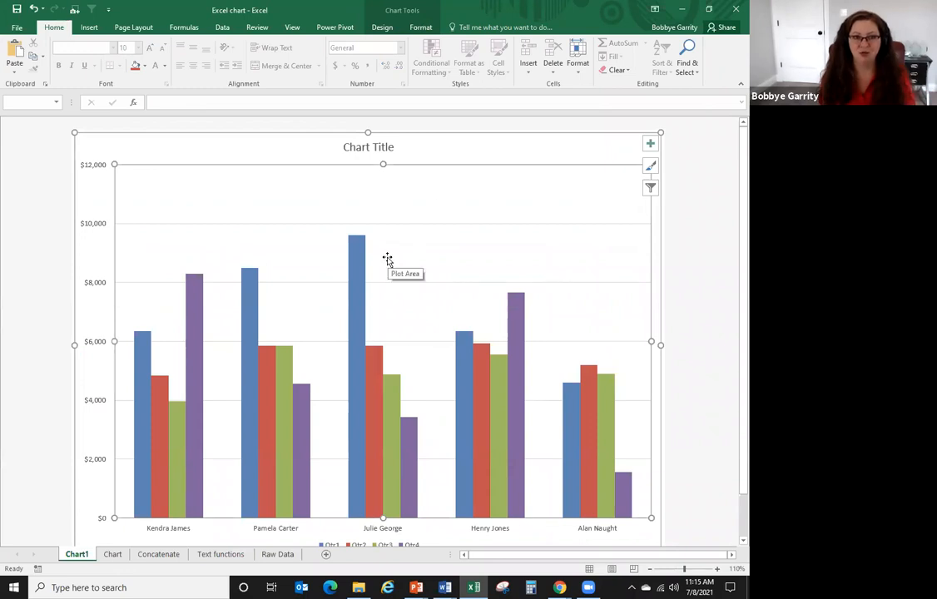
{"action": "left_click", "coordinate": [358, 254]}
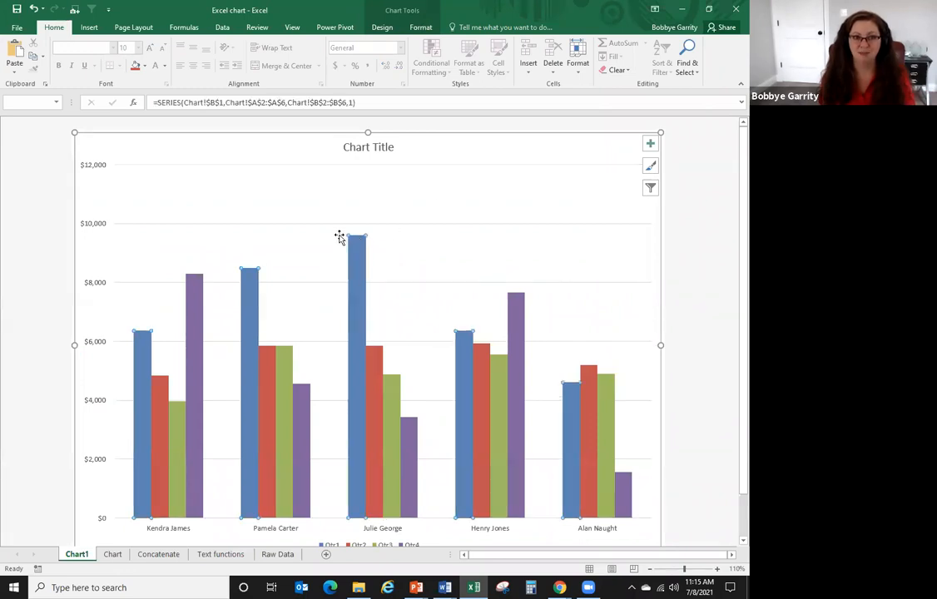
{"action": "left_click", "coordinate": [420, 30]}
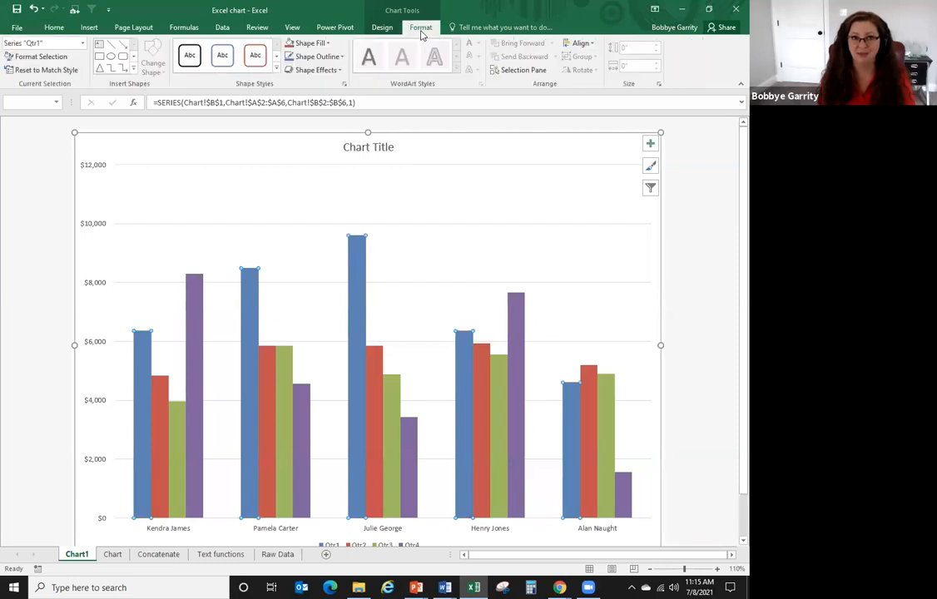
{"action": "left_click", "coordinate": [325, 46]}
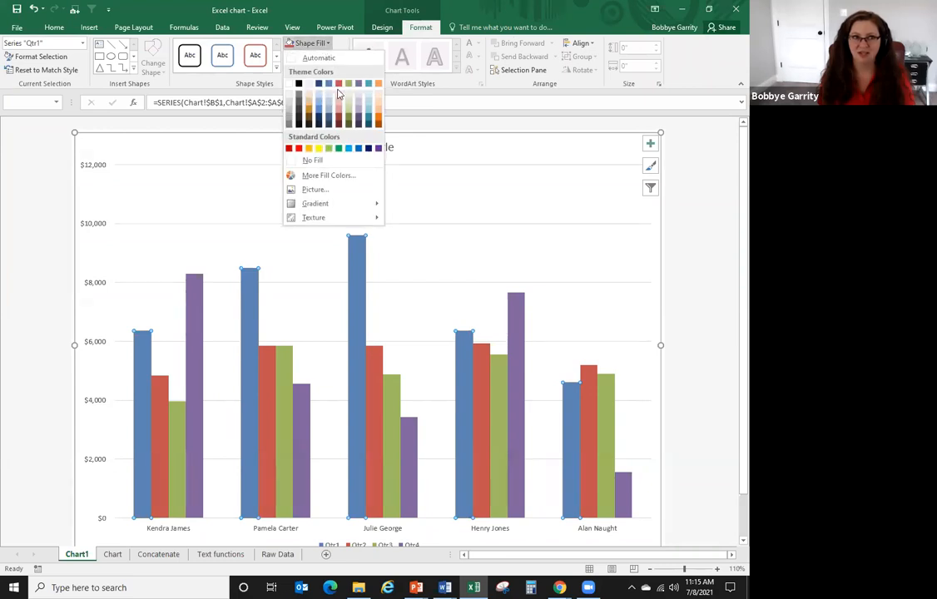
{"action": "left_click", "coordinate": [308, 83]}
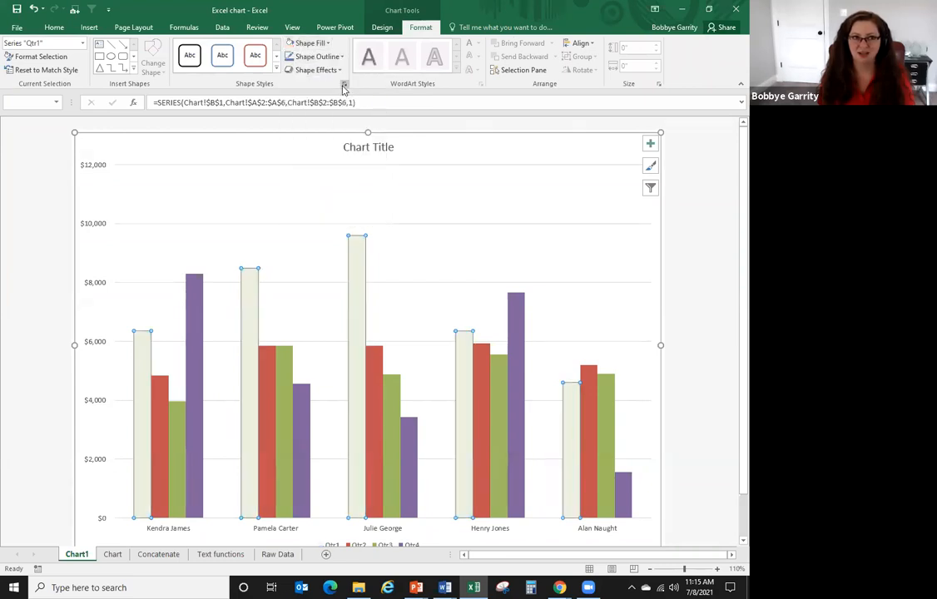
{"action": "left_click", "coordinate": [310, 43]}
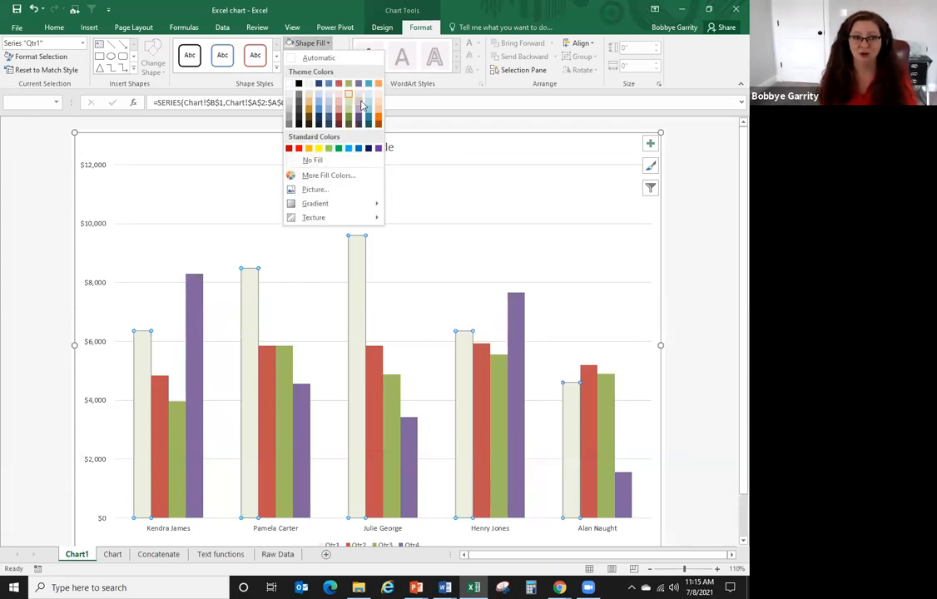
{"action": "left_click", "coordinate": [368, 126]}
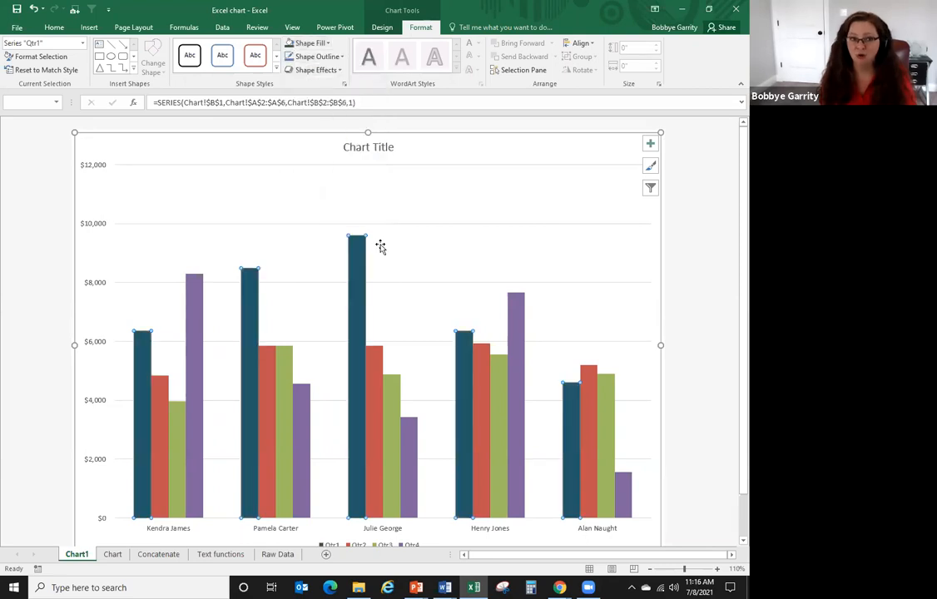
- Recolour the Qtr2 bars dark orange, Qtr3 near-black and Qtr4 olive green
{"action": "left_click", "coordinate": [372, 356]}
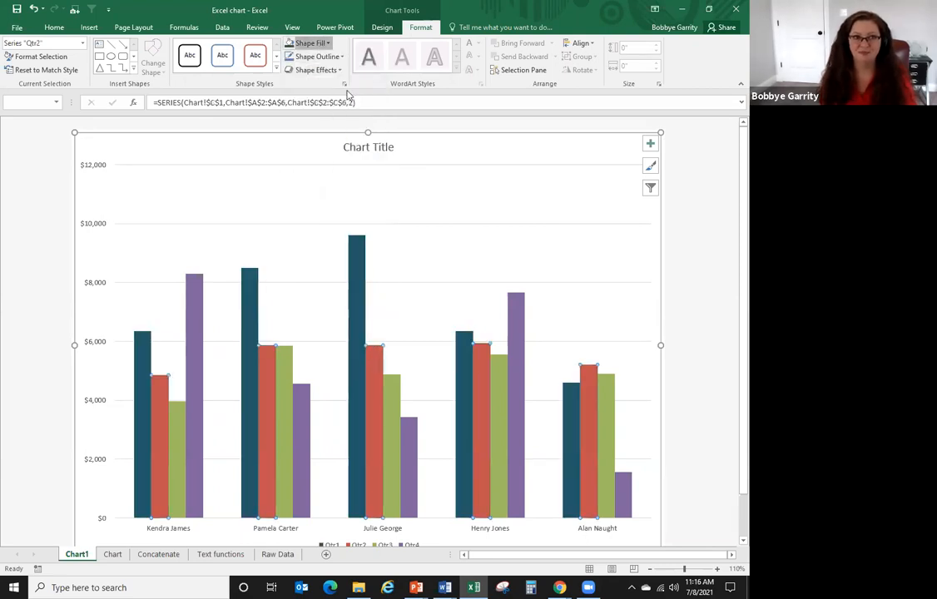
{"action": "left_click", "coordinate": [326, 44]}
{"action": "left_click", "coordinate": [336, 116]}
{"action": "left_click", "coordinate": [388, 383]}
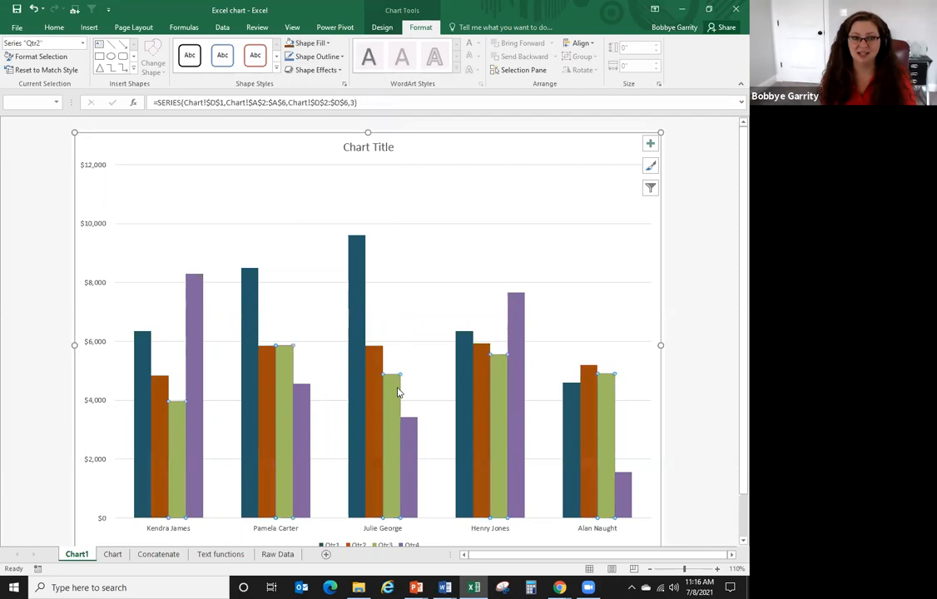
{"action": "left_click", "coordinate": [312, 44]}
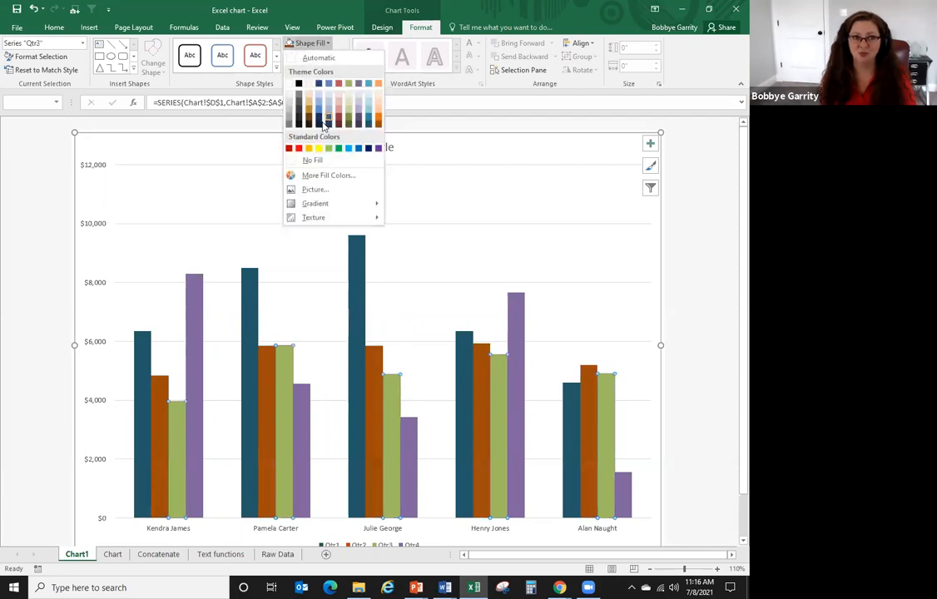
{"action": "left_click", "coordinate": [298, 119]}
{"action": "left_click", "coordinate": [410, 427]}
{"action": "left_click", "coordinate": [311, 43]}
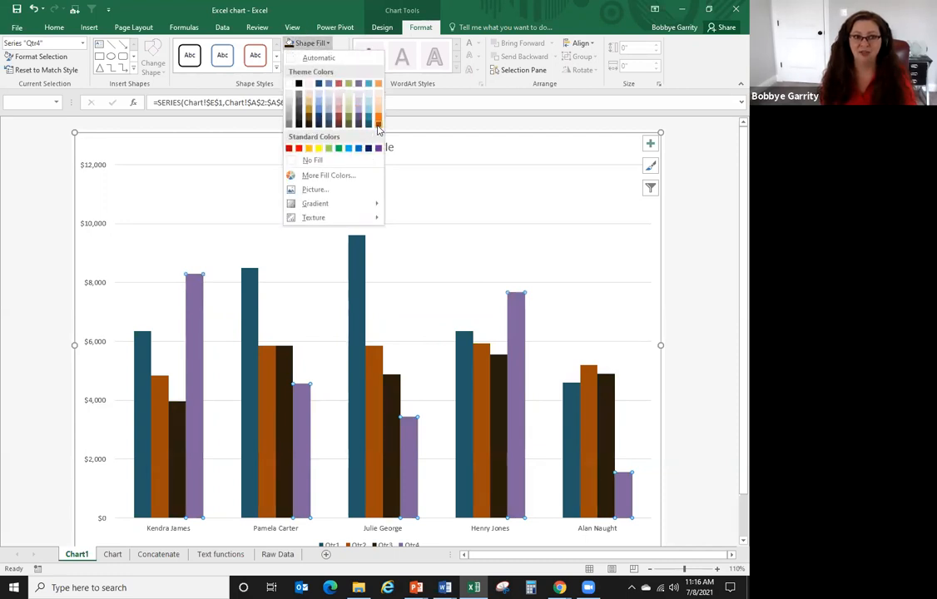
{"action": "key", "text": "Escape"}
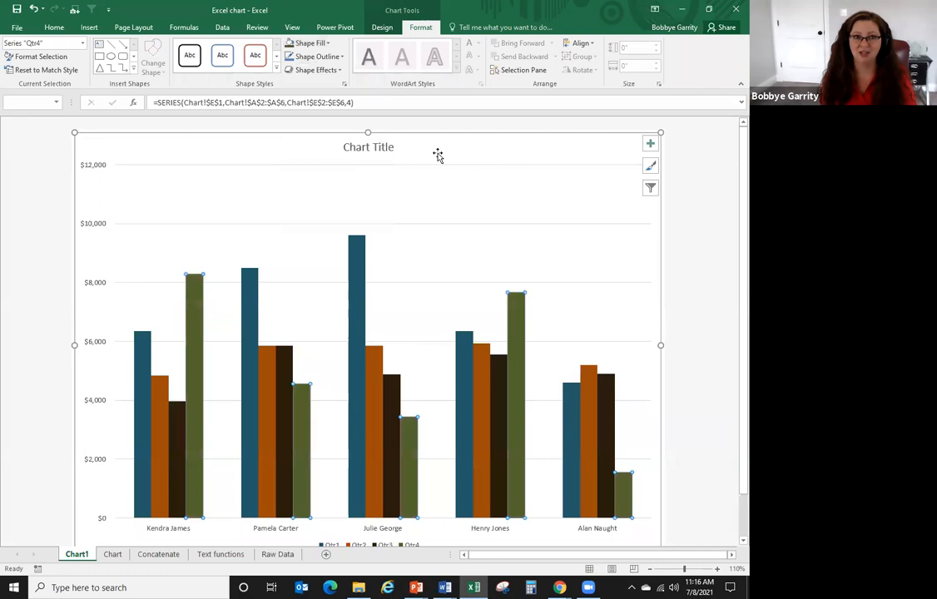
{"action": "left_click", "coordinate": [388, 178]}
{"action": "left_click", "coordinate": [411, 209]}
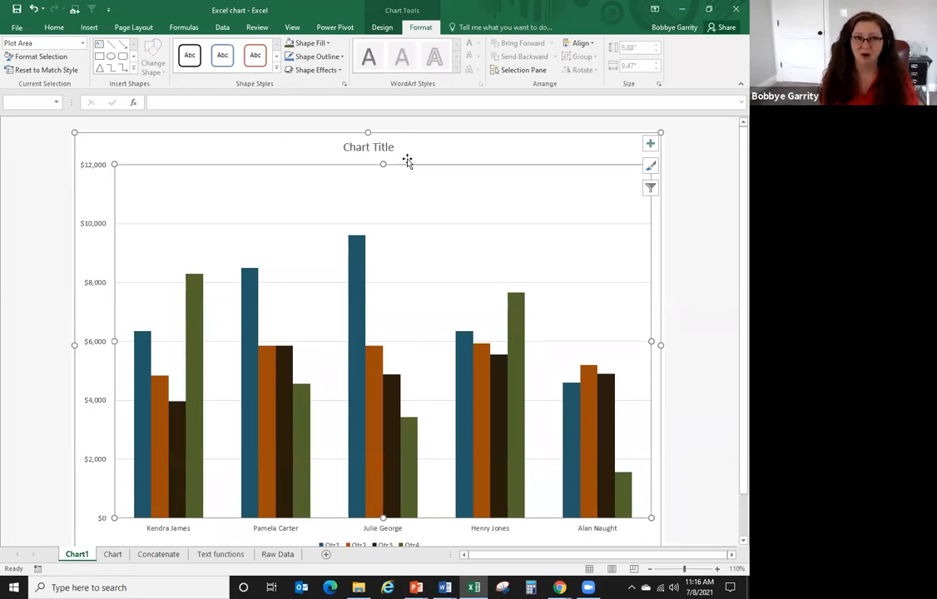
- Fill the chart's plot area with a sunflower photo found by an online 'flower' image search
{"action": "left_click", "coordinate": [326, 43]}
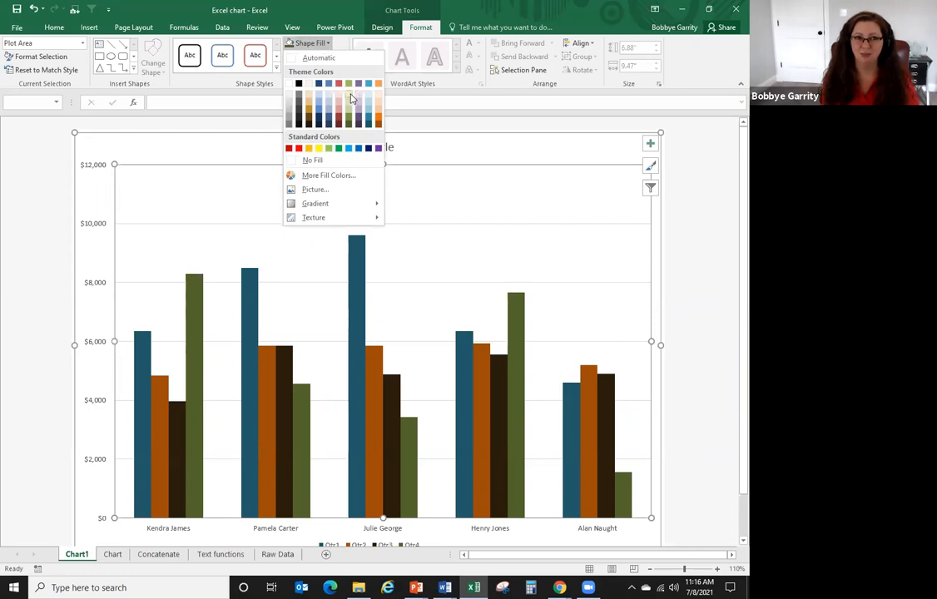
{"action": "left_click", "coordinate": [308, 84]}
{"action": "left_click", "coordinate": [321, 48]}
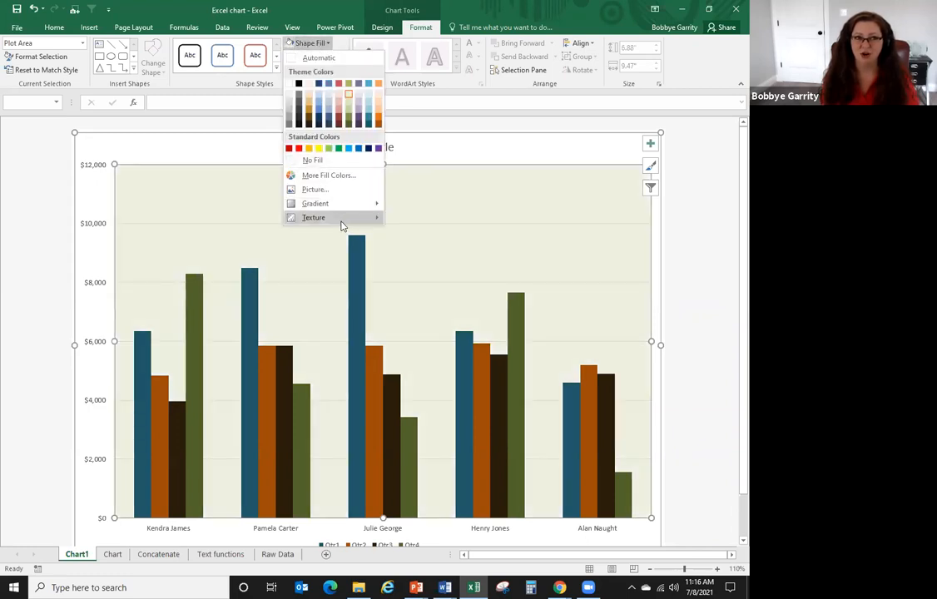
{"action": "mouse_move", "coordinate": [343, 218]}
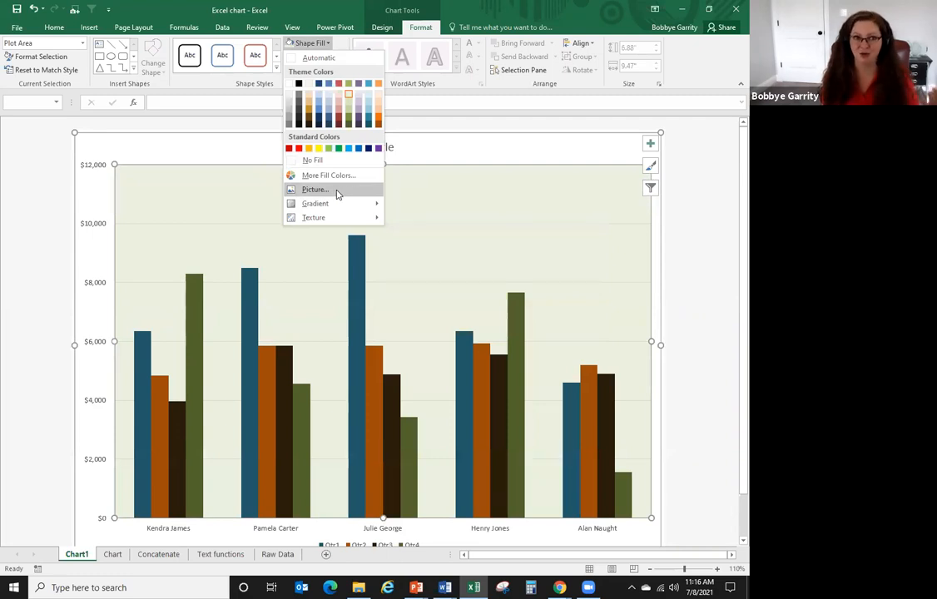
{"action": "left_click", "coordinate": [337, 190]}
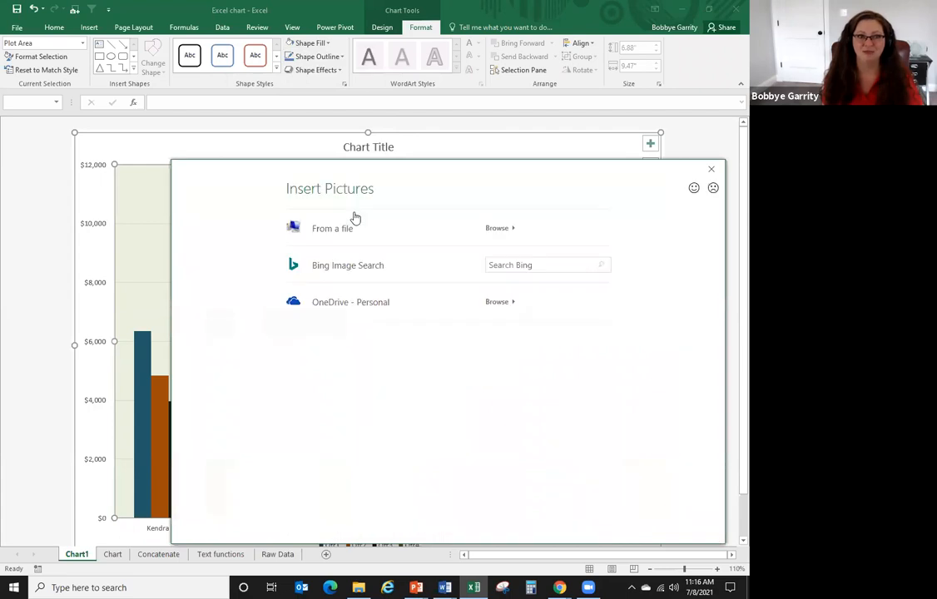
{"action": "left_click", "coordinate": [516, 265]}
{"action": "type", "text": "flower"}
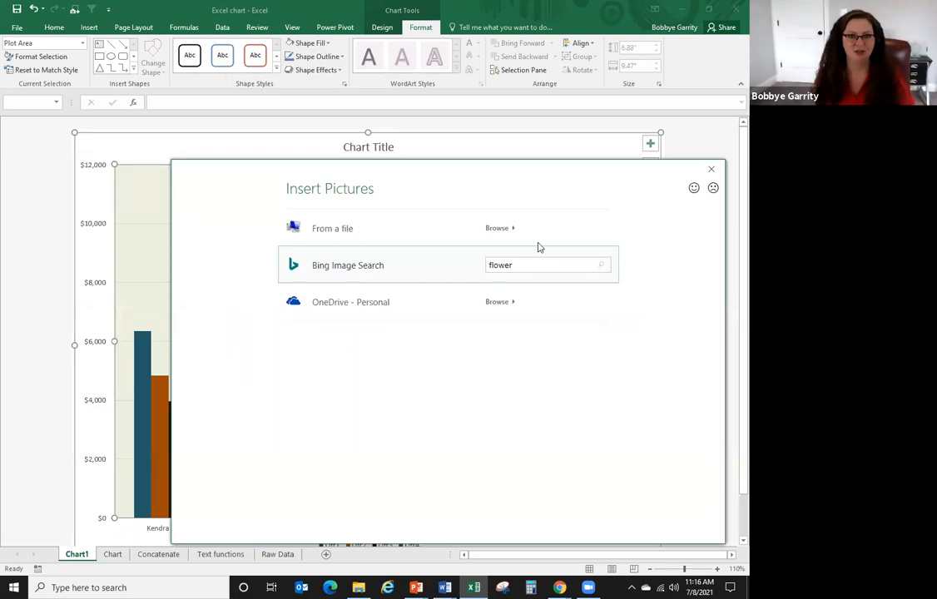
{"action": "key", "text": "Return"}
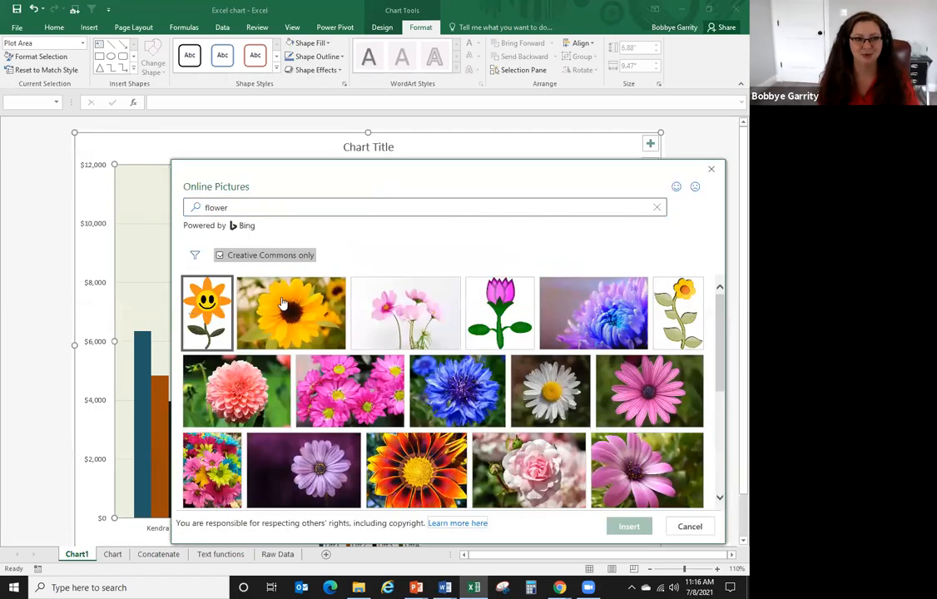
{"action": "left_click", "coordinate": [311, 319]}
{"action": "left_click", "coordinate": [627, 525]}
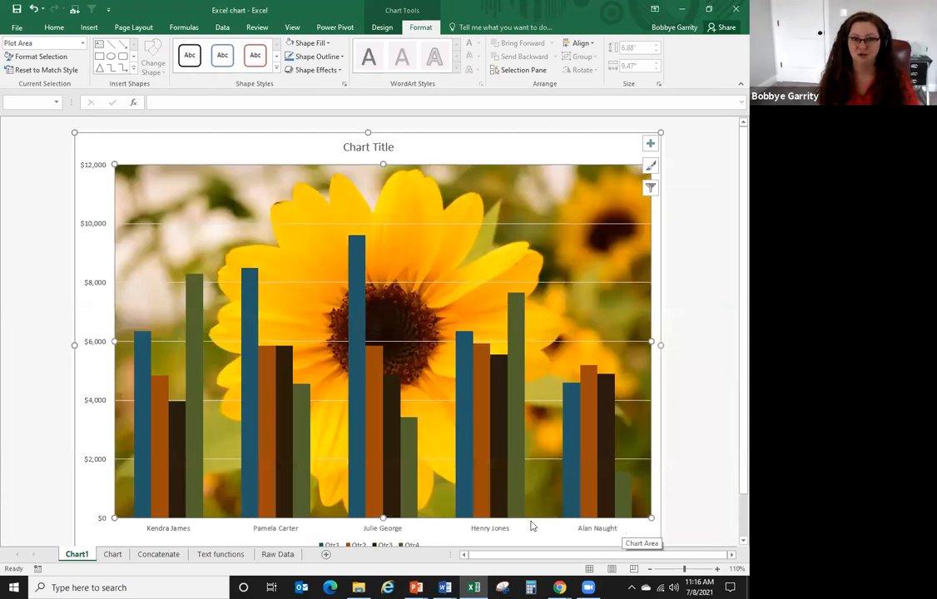
- Look over the Chart and Outlander Spices sheets, then return to the Text functions sheet
{"action": "left_click", "coordinate": [114, 555]}
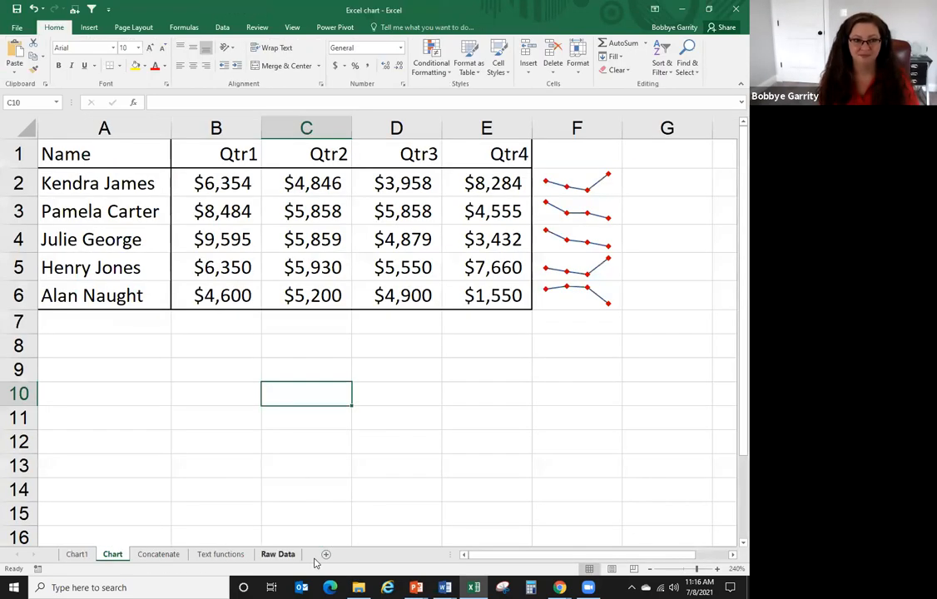
{"action": "left_click", "coordinate": [289, 555]}
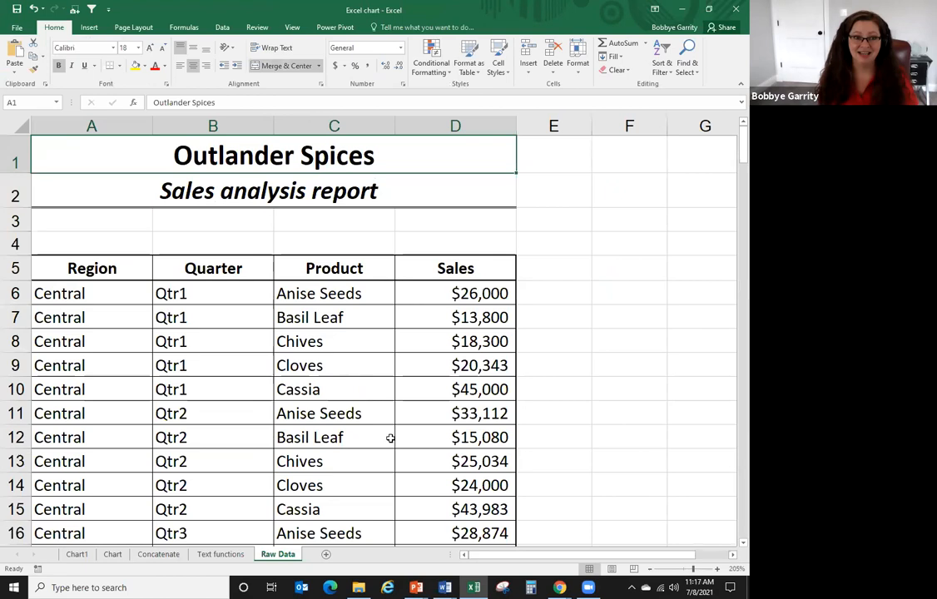
{"action": "left_click", "coordinate": [554, 286]}
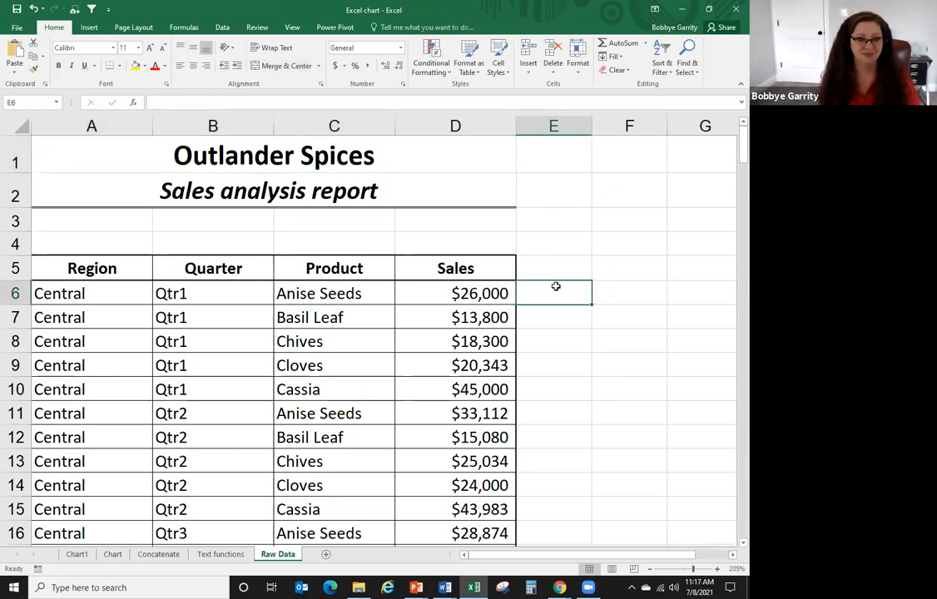
{"action": "left_click", "coordinate": [220, 554]}
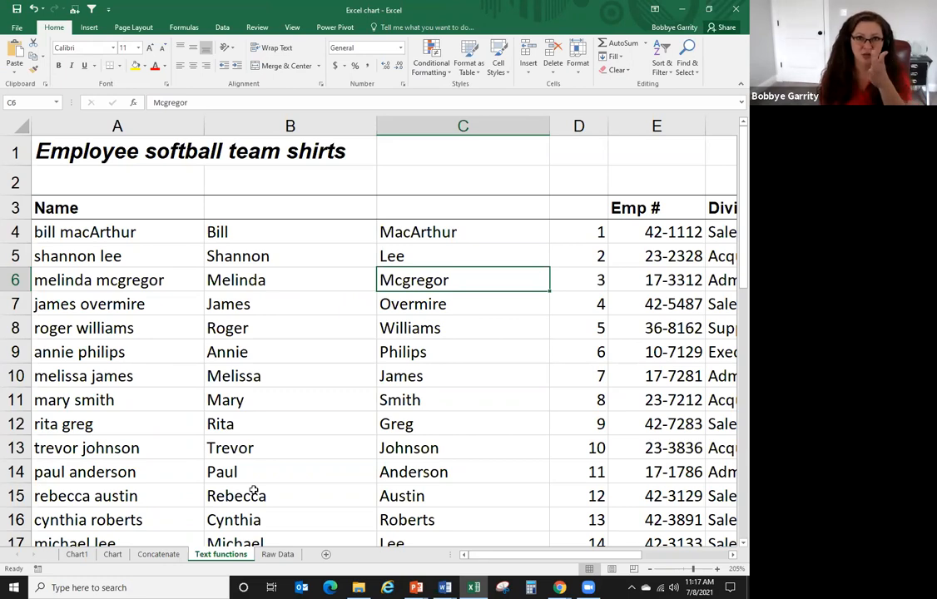
{"action": "left_click", "coordinate": [288, 29]}
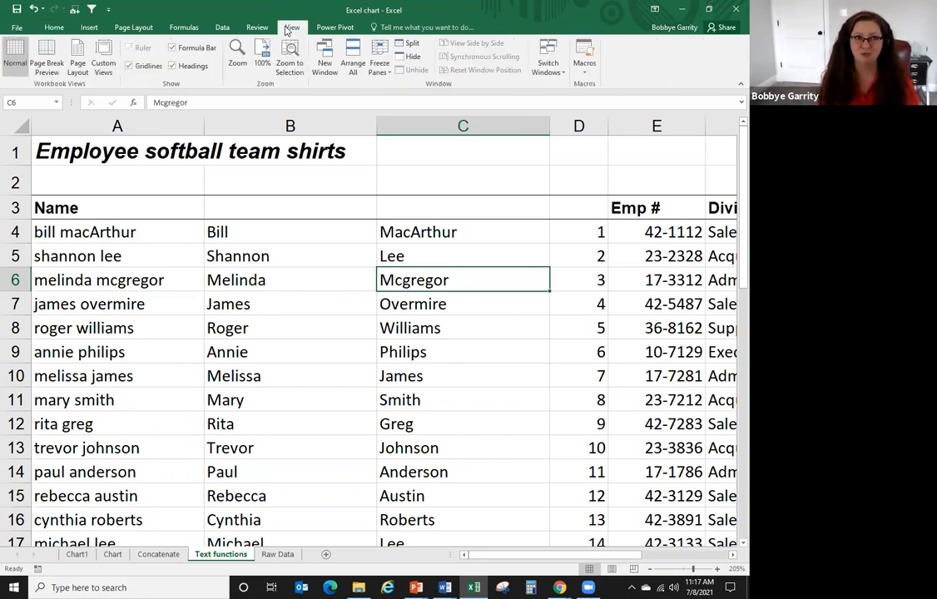
- In Page Break Preview at 130%, drag the page break so page 2 starts at Division, then show Chart1
{"action": "left_click", "coordinate": [48, 66]}
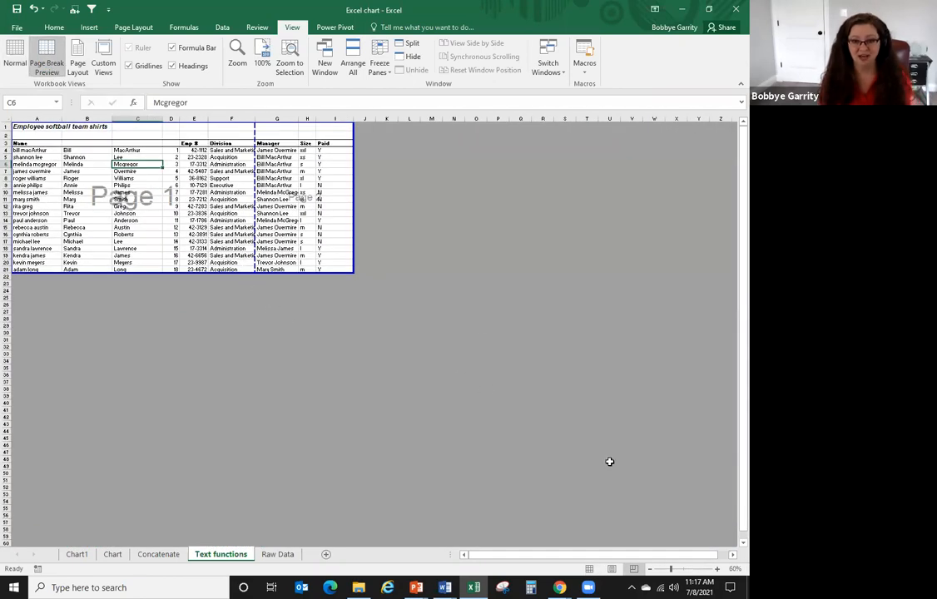
{"action": "left_click", "coordinate": [716, 569]}
{"action": "left_click", "coordinate": [716, 569]}
{"action": "left_click", "coordinate": [716, 569]}
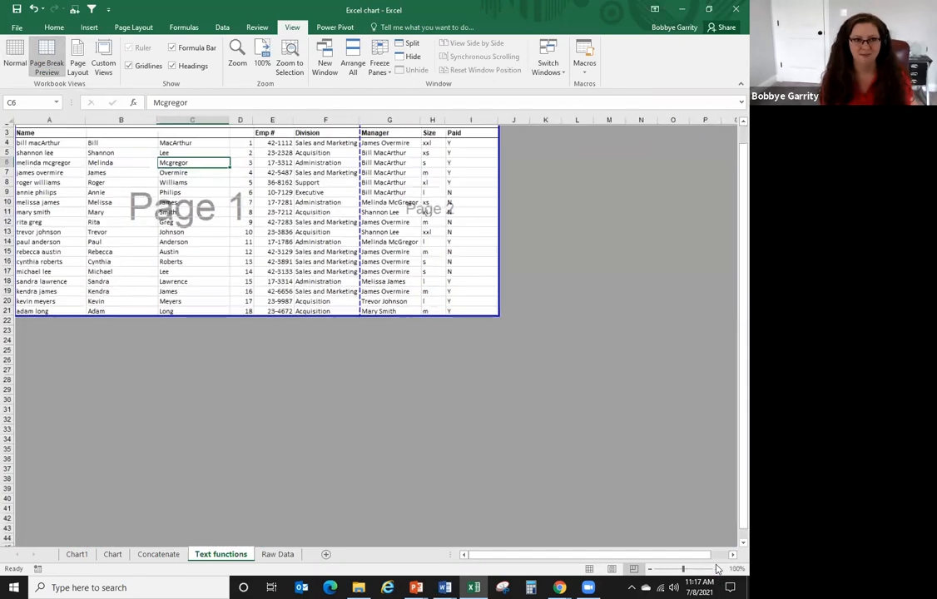
{"action": "left_click", "coordinate": [716, 569]}
{"action": "left_click", "coordinate": [716, 569]}
{"action": "left_click", "coordinate": [716, 569]}
{"action": "left_click", "coordinate": [716, 569]}
{"action": "scroll", "coordinate": [503, 272], "scroll_direction": "up", "scroll_amount": 2}
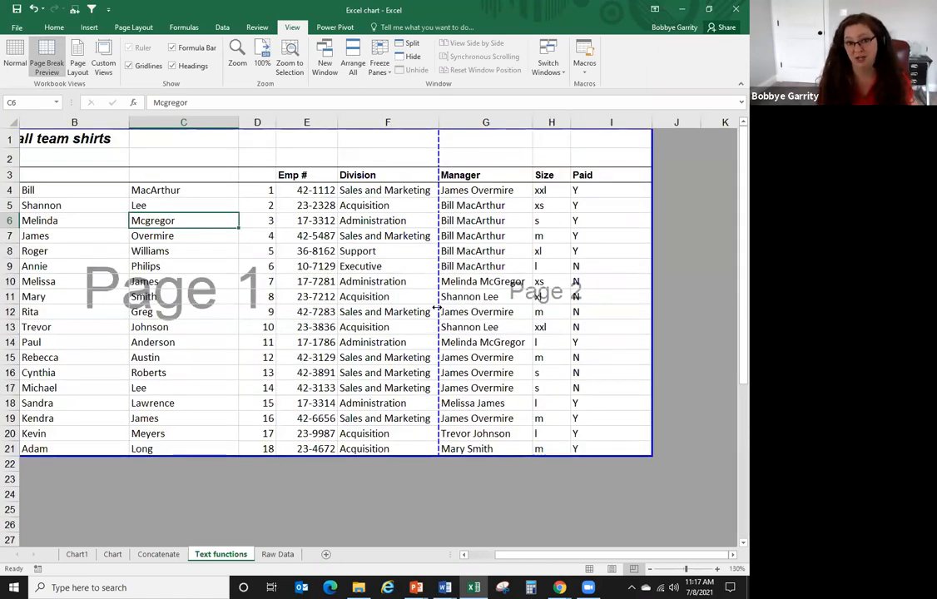
{"action": "left_click_drag", "start_coordinate": [438, 366], "coordinate": [331, 378]}
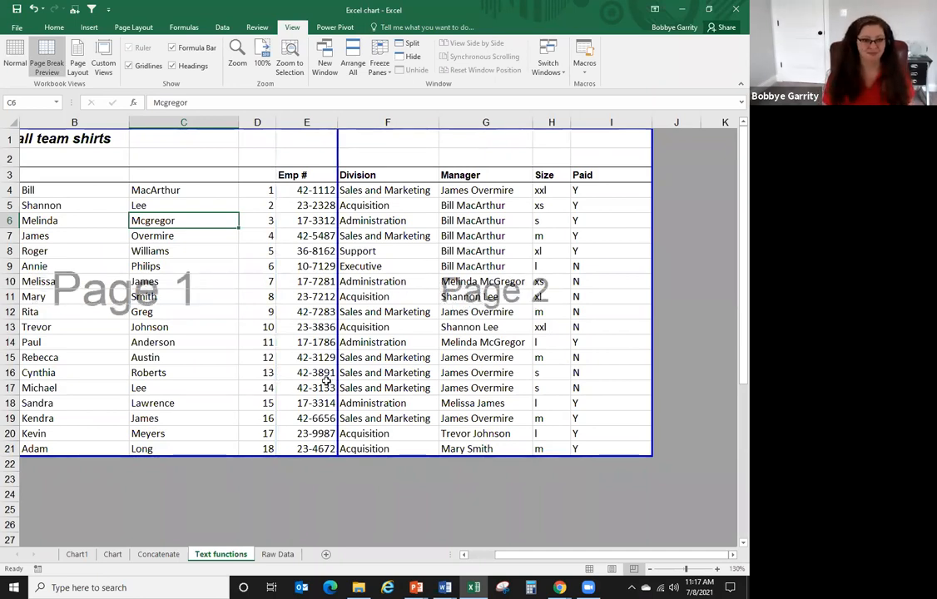
{"action": "left_click", "coordinate": [77, 554]}
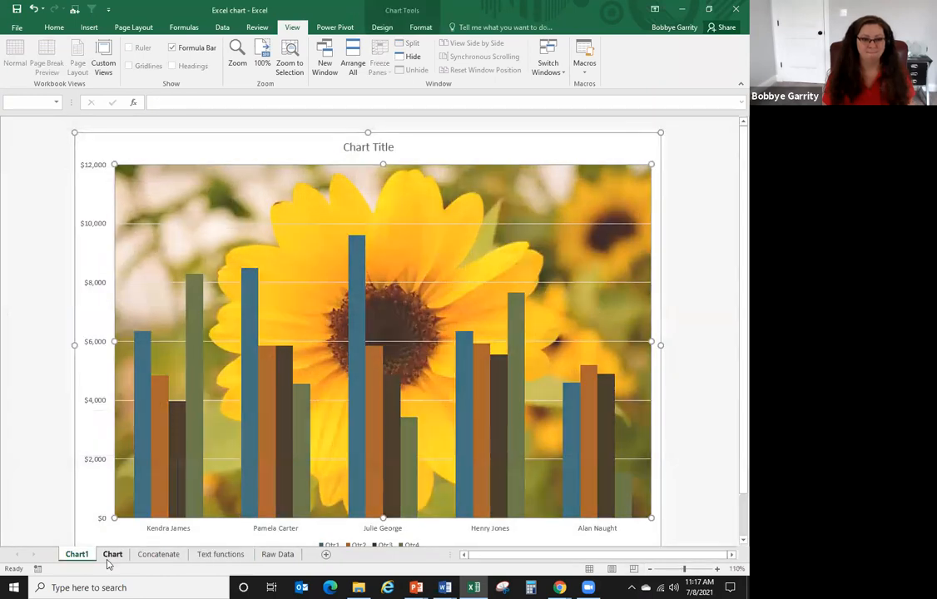
- Look over the Chart and Raw Data sheets and set Text functions back to Normal view
{"action": "left_click", "coordinate": [112, 555]}
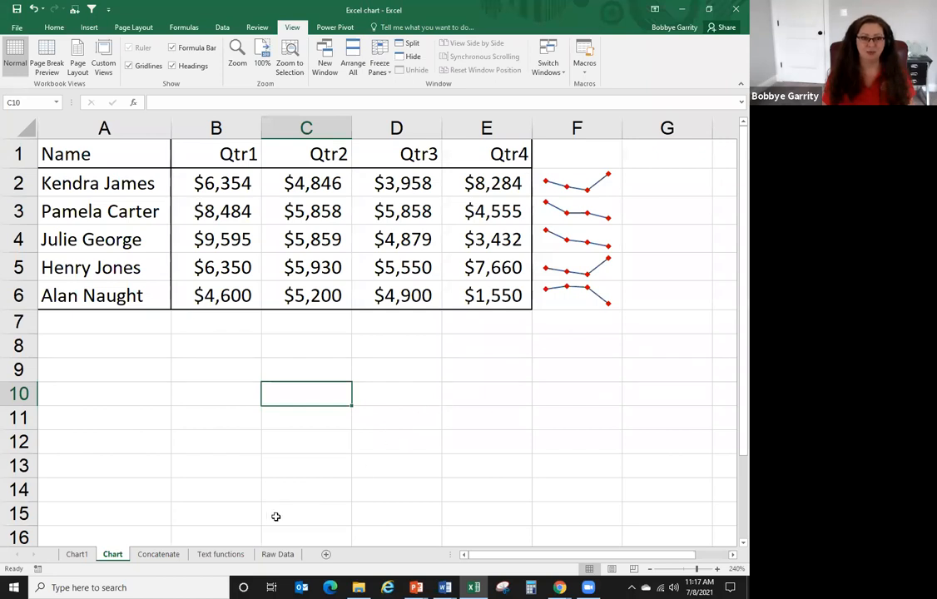
{"action": "left_click", "coordinate": [275, 553]}
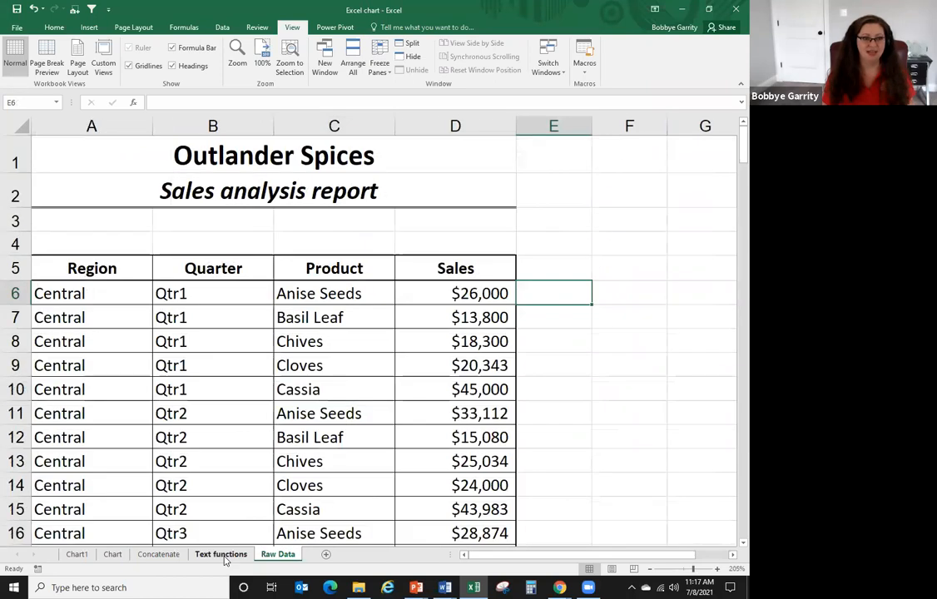
{"action": "left_click", "coordinate": [221, 554]}
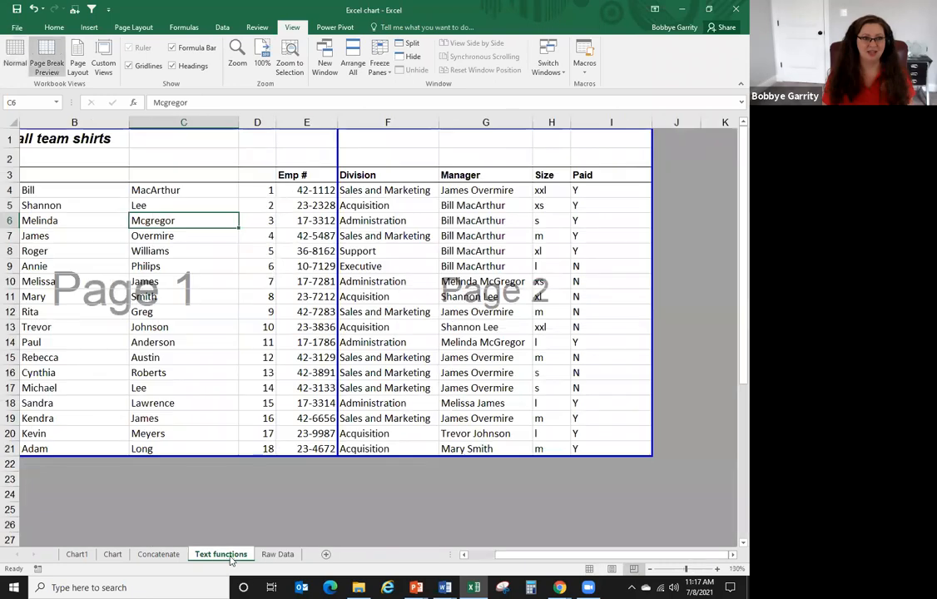
{"action": "left_click", "coordinate": [17, 55]}
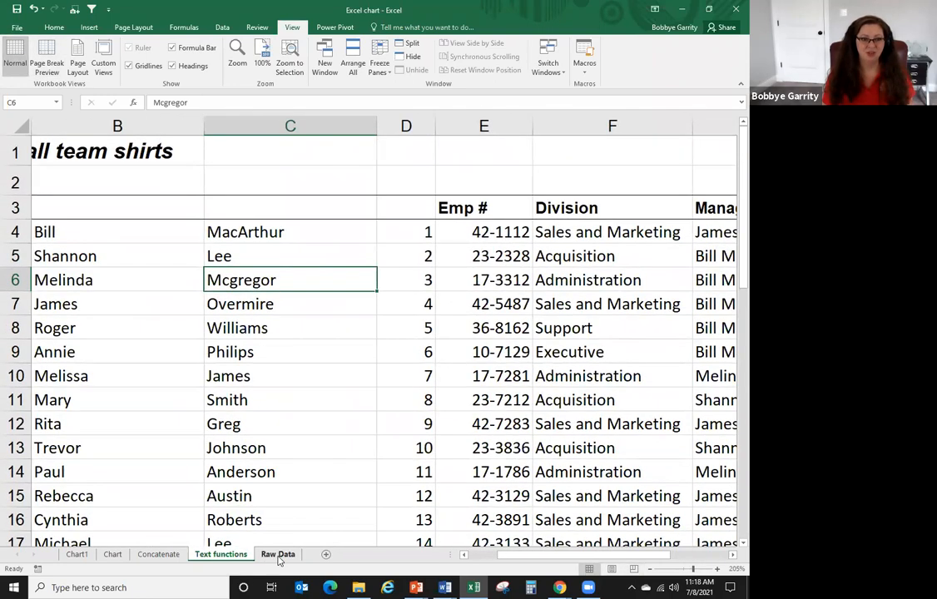
- Look over the Concatenate sheet's FIRST and LAST columns, then switch to the Word executive summary
{"action": "left_click", "coordinate": [277, 554]}
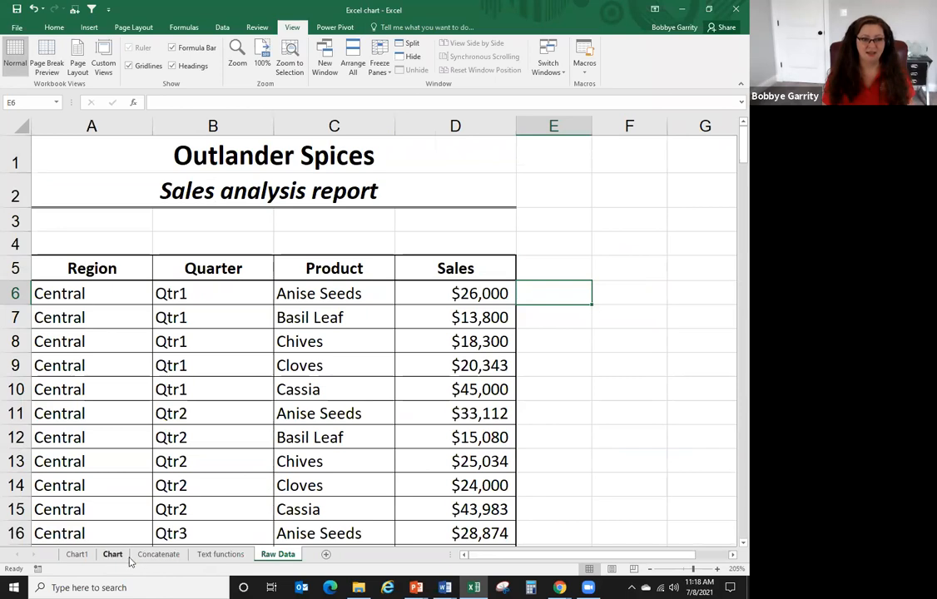
{"action": "left_click", "coordinate": [158, 554]}
{"action": "left_click", "coordinate": [119, 246]}
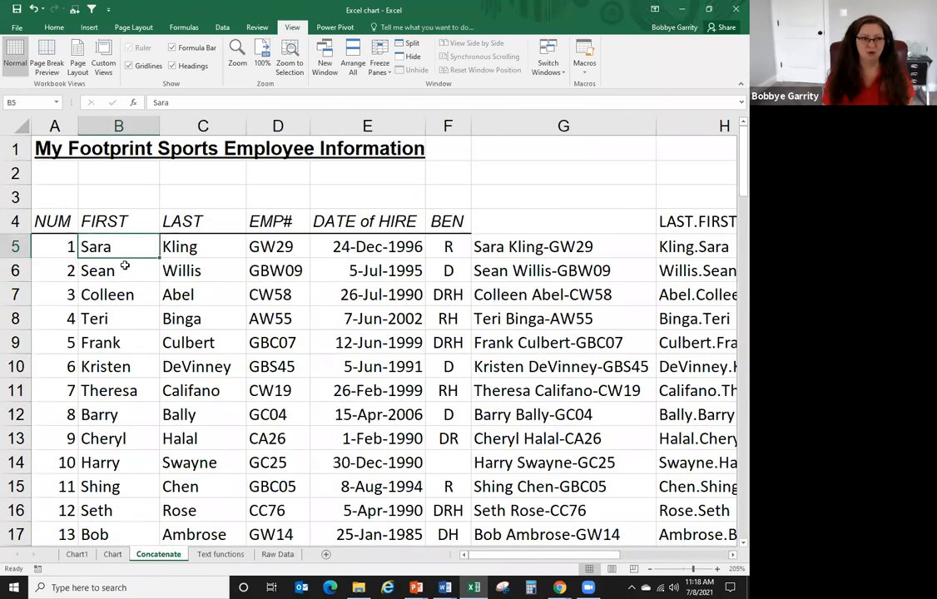
{"action": "key", "text": "Down"}
{"action": "key", "text": "Down"}
{"action": "key", "text": "Down"}
{"action": "left_click", "coordinate": [132, 256]}
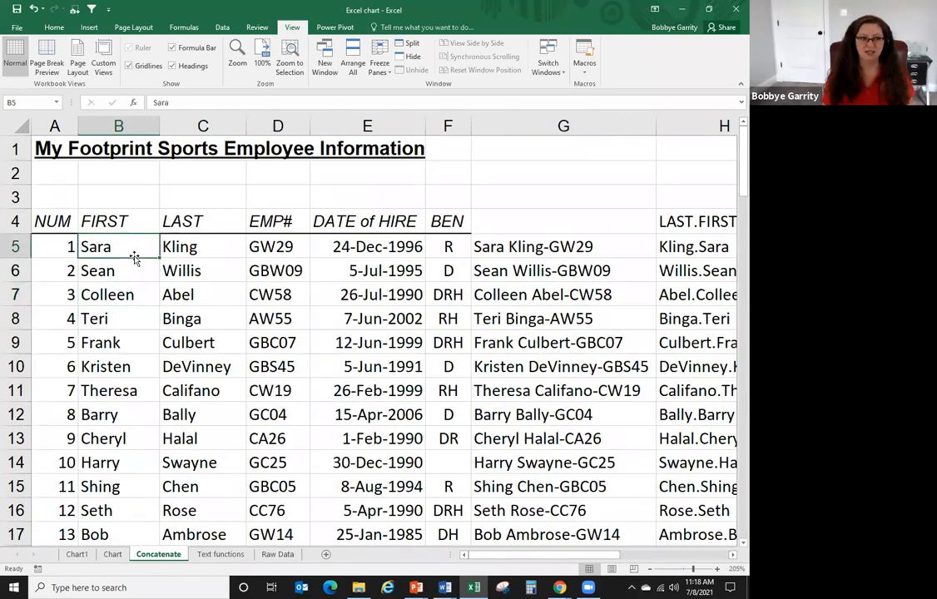
{"action": "left_click", "coordinate": [193, 247]}
{"action": "left_click", "coordinate": [127, 245]}
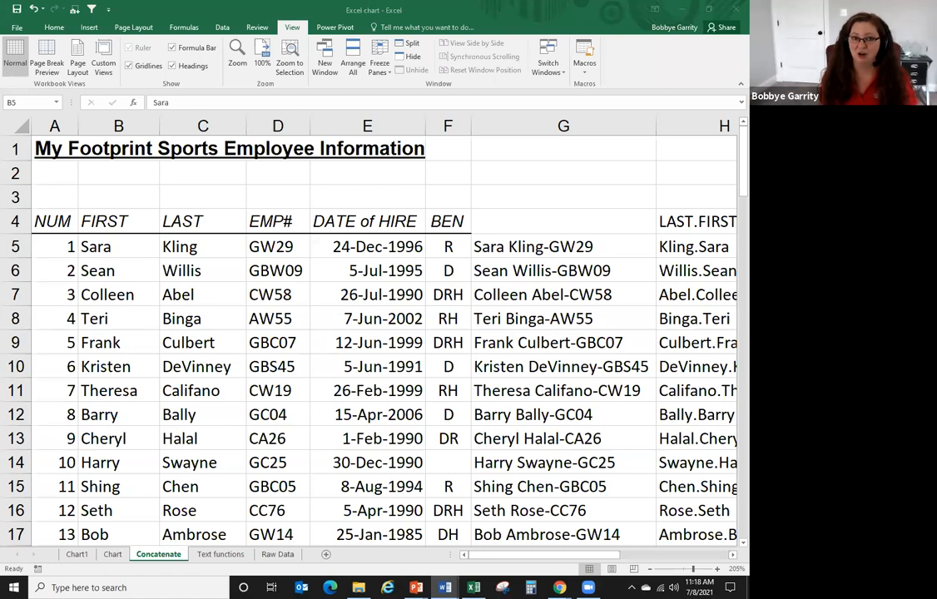
{"action": "key", "text": "alt+Tab"}
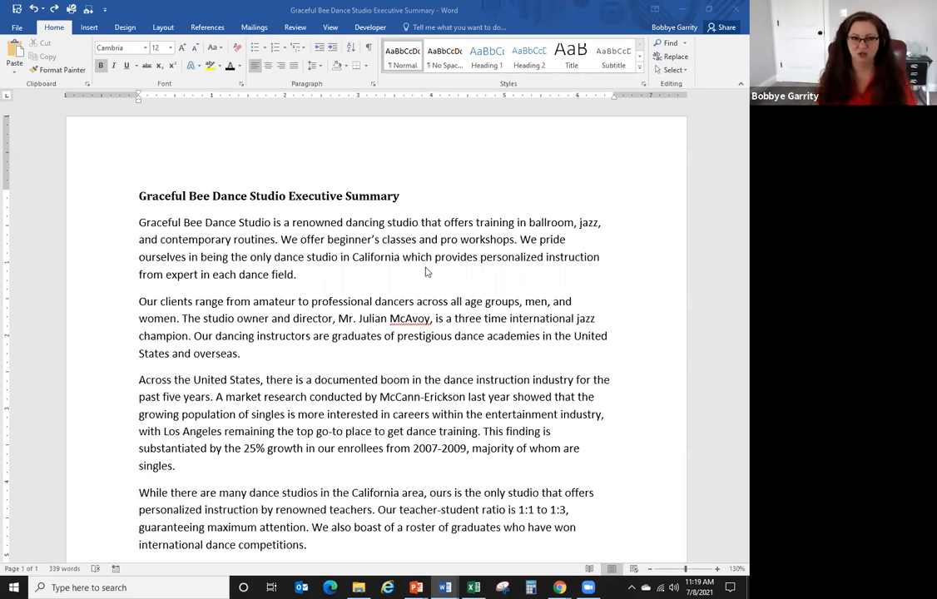
- Run Smart Lookup on 'California', checking its dictionary definition and pronunciation
{"action": "left_click_drag", "start_coordinate": [360, 259], "coordinate": [388, 263]}
{"action": "left_click", "coordinate": [377, 257]}
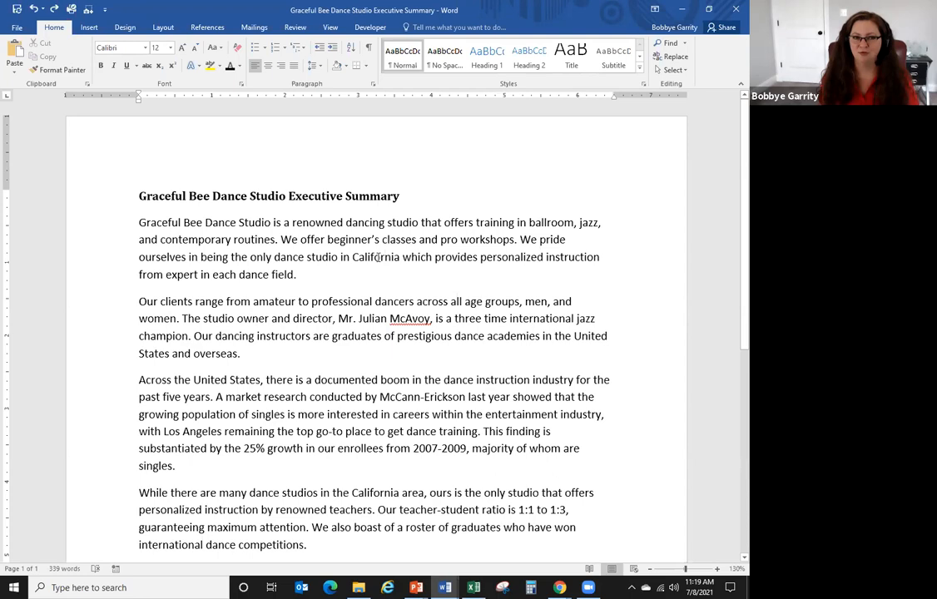
{"action": "right_click", "coordinate": [378, 258]}
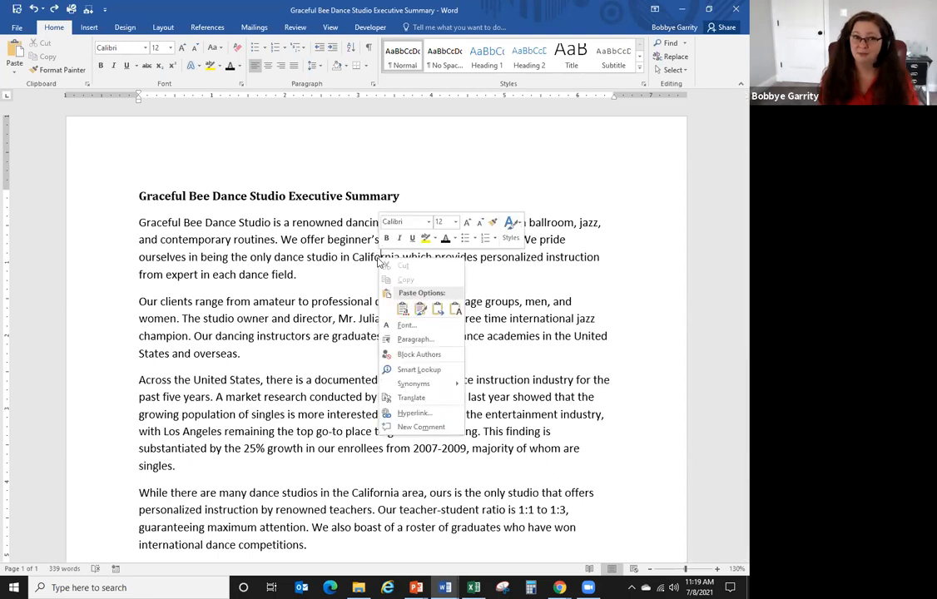
{"action": "left_click", "coordinate": [418, 371]}
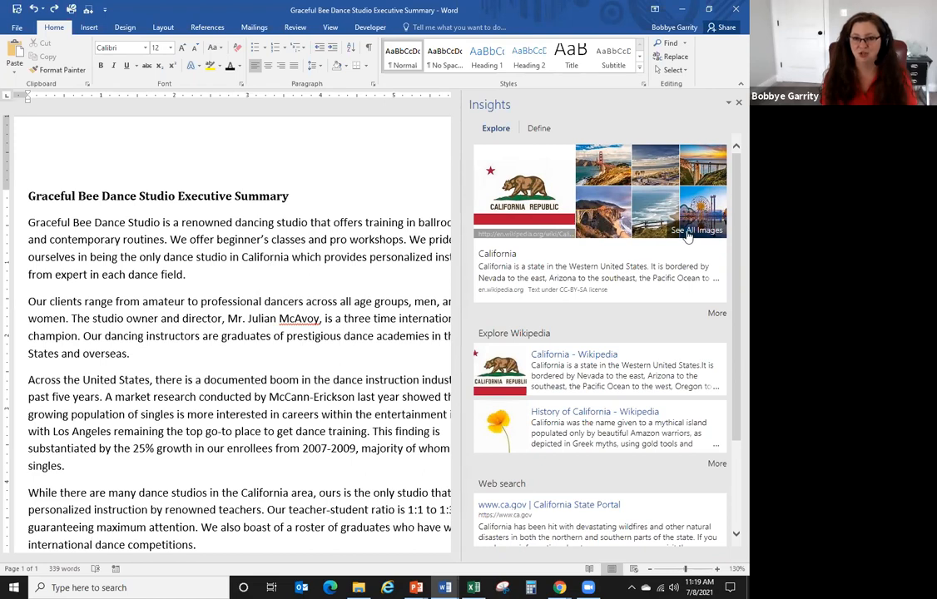
{"action": "scroll", "coordinate": [732, 254], "scroll_direction": "down", "scroll_amount": 3}
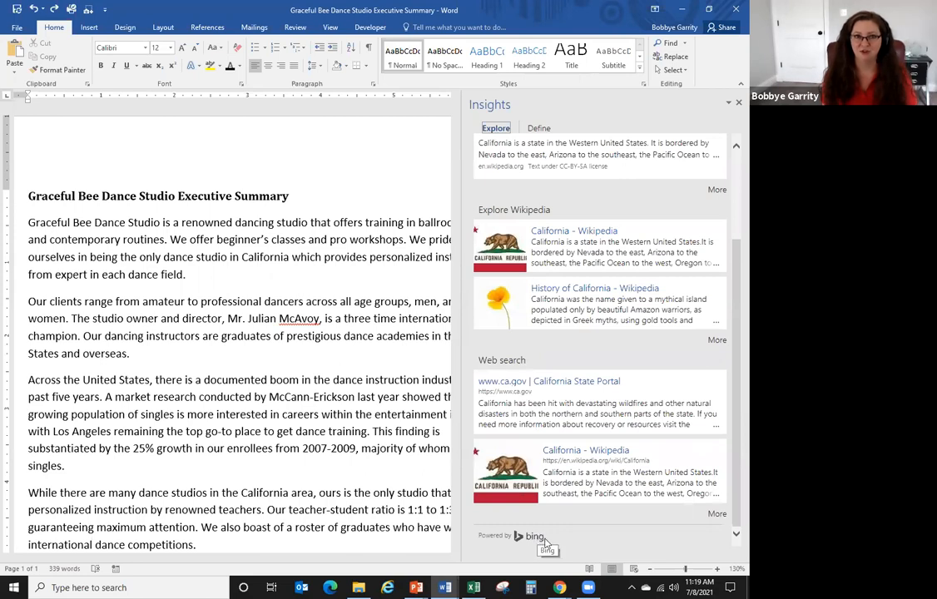
{"action": "left_click", "coordinate": [539, 129]}
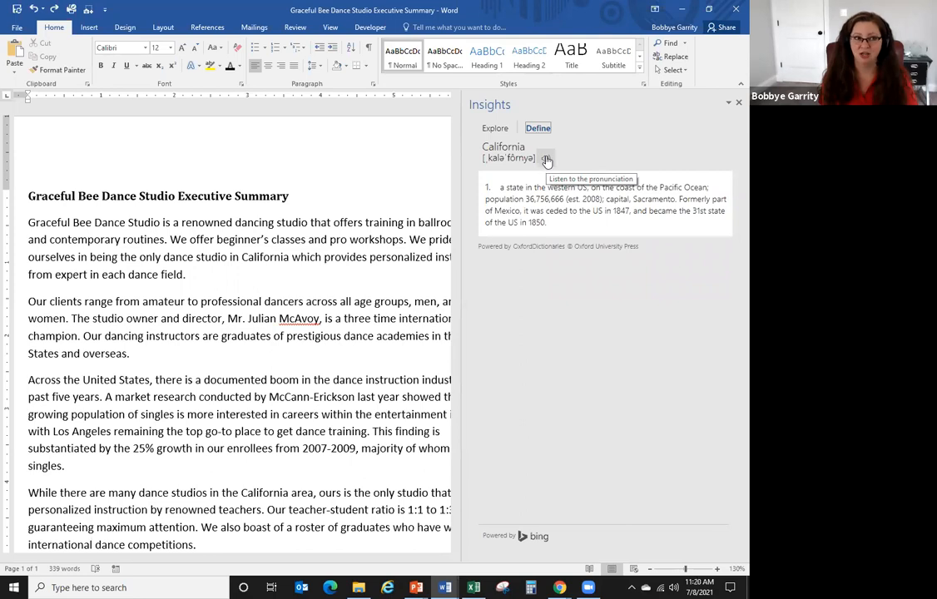
{"action": "left_click", "coordinate": [545, 160]}
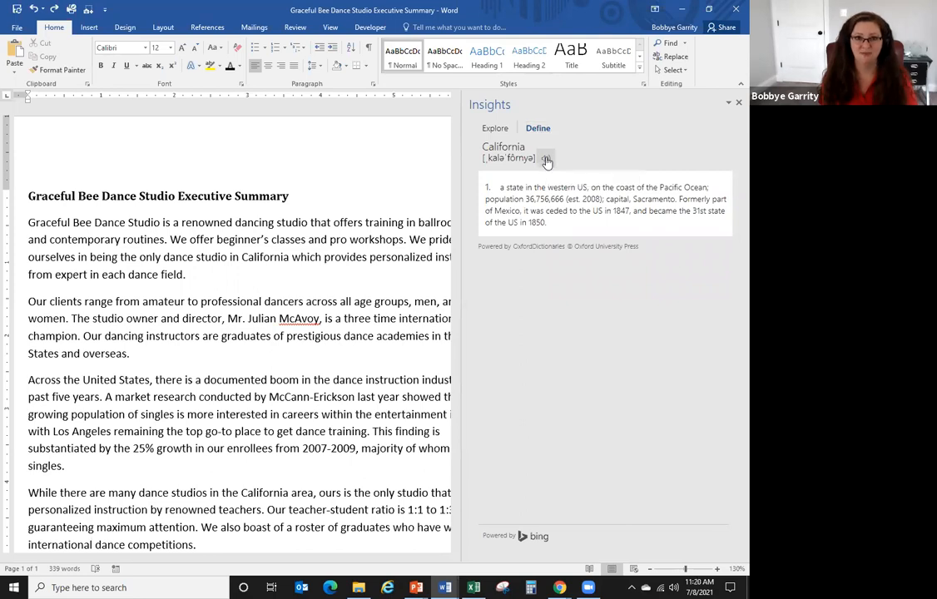
{"action": "left_click", "coordinate": [494, 129]}
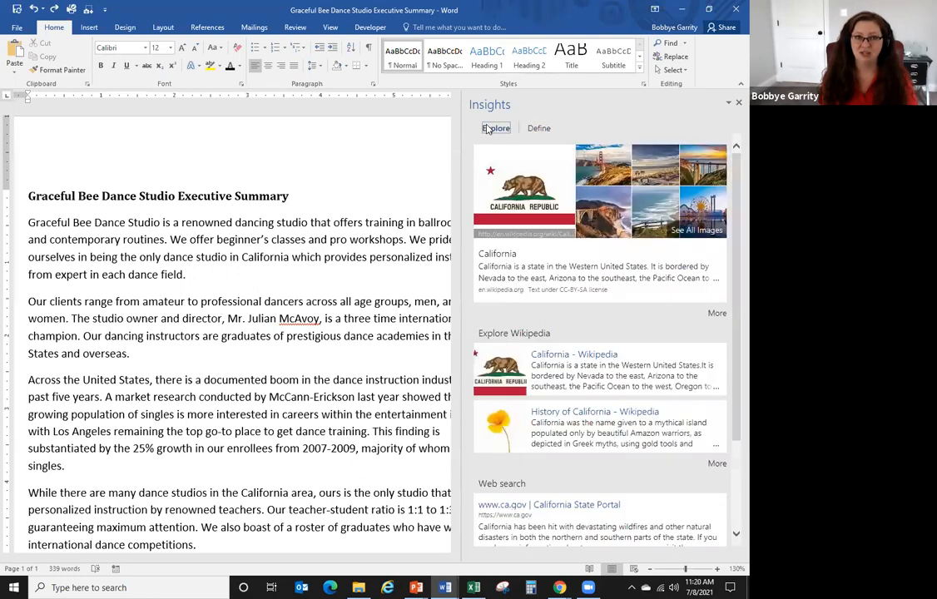
- View California image results, then close the Insights pane and dismiss the shortcut menu
{"action": "left_click", "coordinate": [694, 232]}
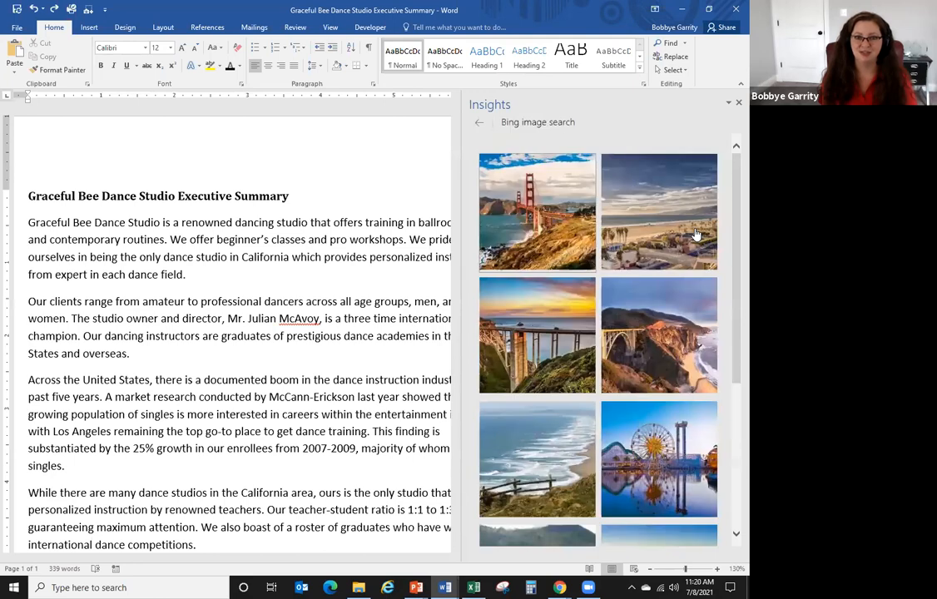
{"action": "mouse_move", "coordinate": [732, 195]}
{"action": "left_mouse_down"}
{"action": "mouse_move", "coordinate": [732, 329]}
{"action": "mouse_move", "coordinate": [732, 188]}
{"action": "left_mouse_up"}
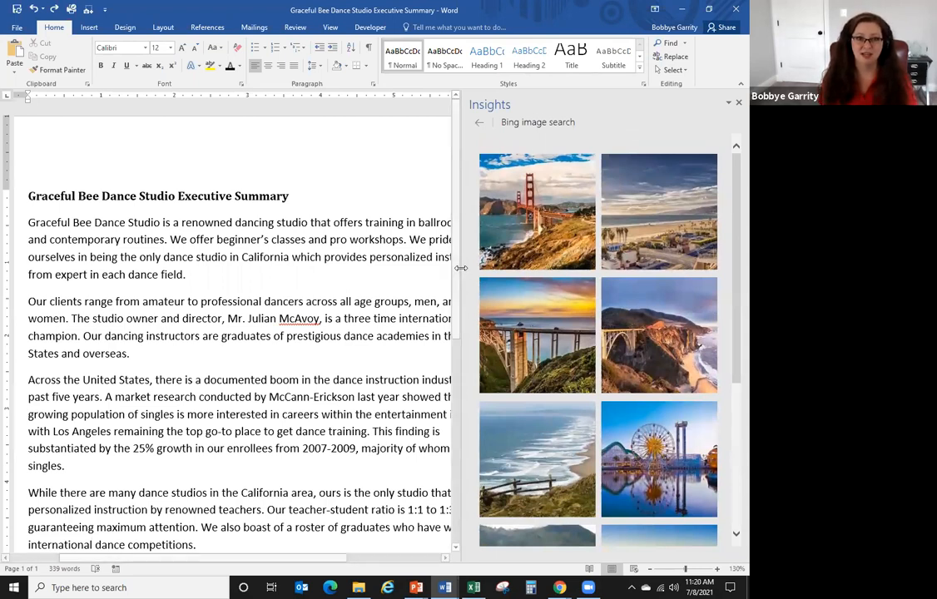
{"action": "left_click_drag", "start_coordinate": [459, 268], "coordinate": [516, 268]}
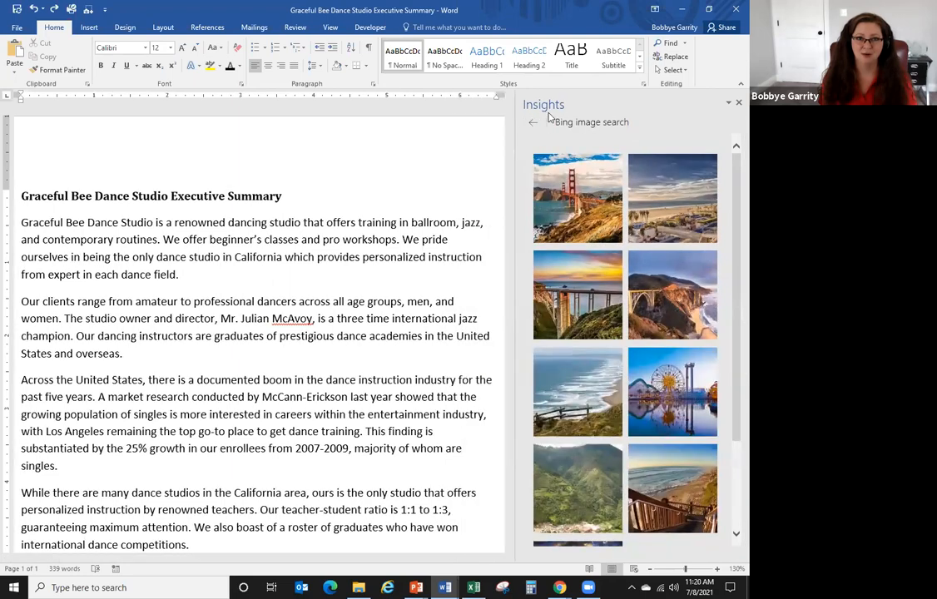
{"action": "left_click", "coordinate": [738, 103]}
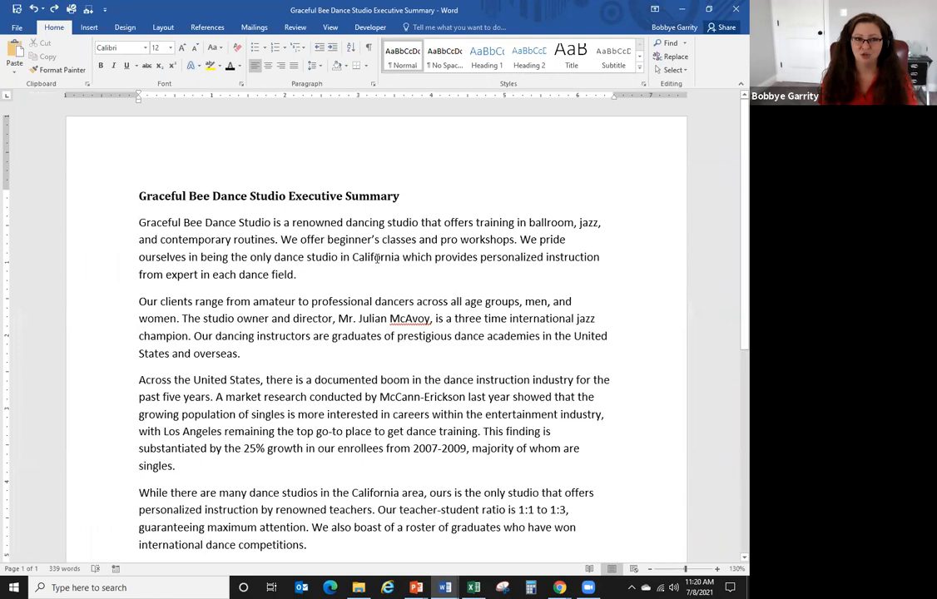
{"action": "right_click", "coordinate": [379, 259]}
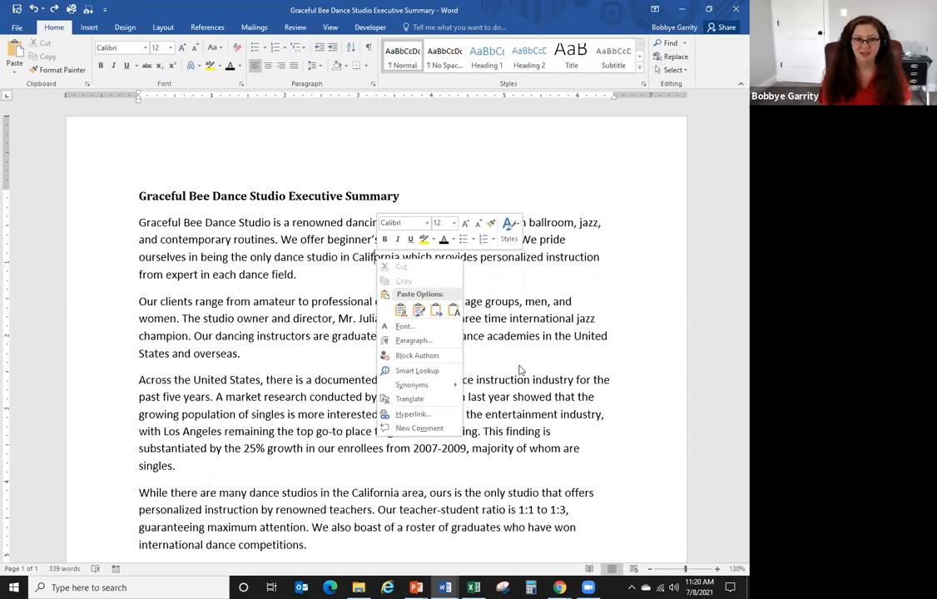
{"action": "key", "text": "Escape"}
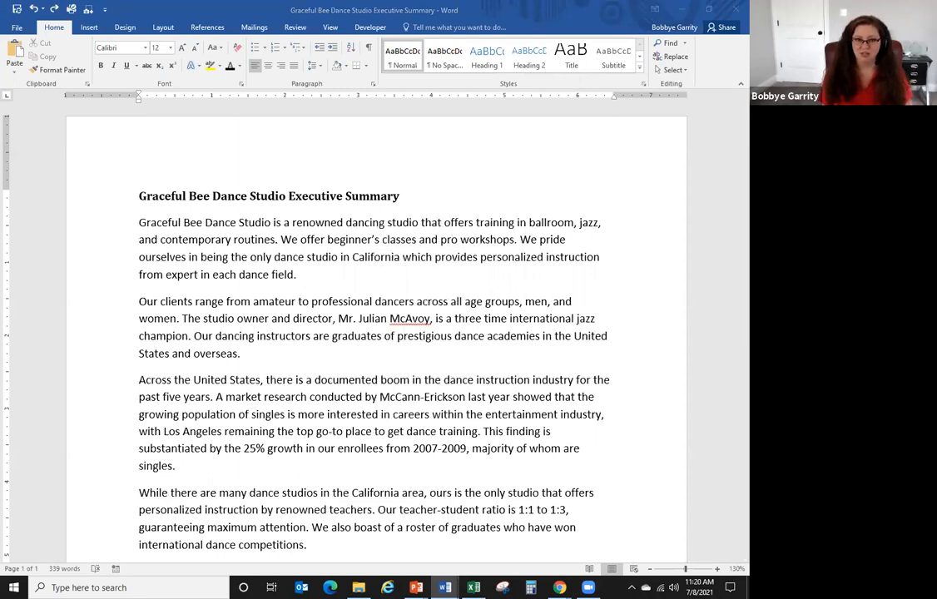
{"action": "left_click", "coordinate": [644, 379]}
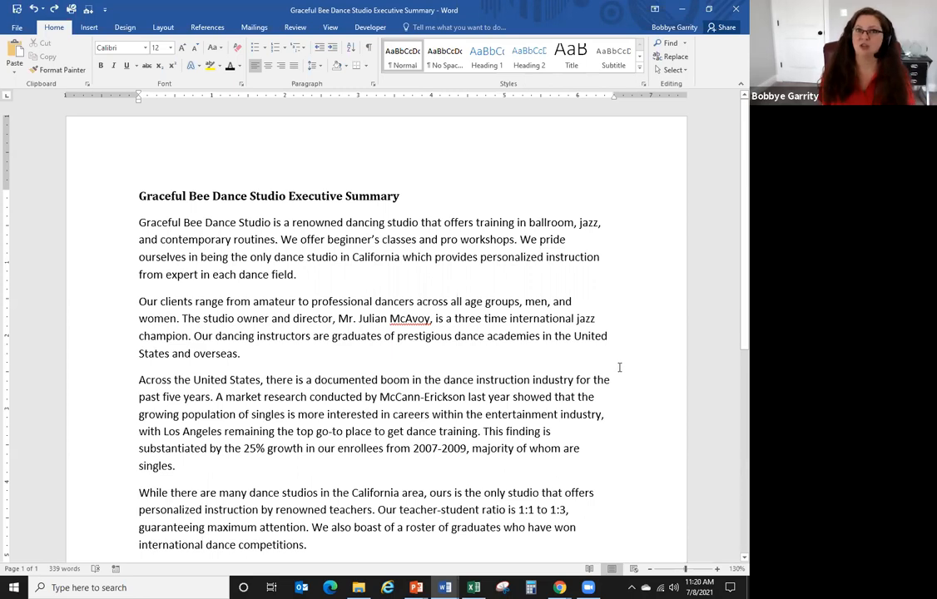
- Create a new blank document, Document4, from the File > New page
{"action": "left_click", "coordinate": [17, 30]}
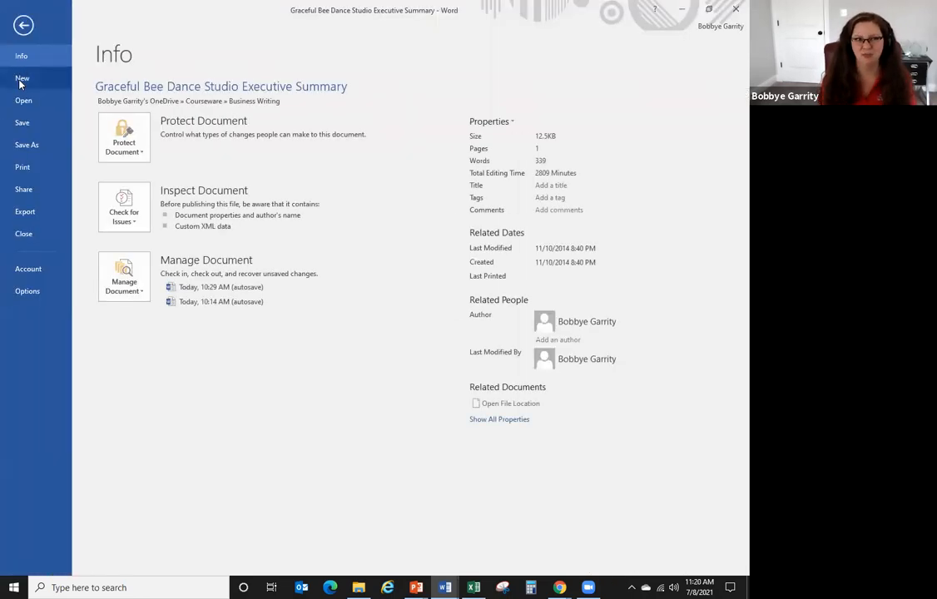
{"action": "left_click", "coordinate": [21, 78]}
{"action": "left_click", "coordinate": [163, 197]}
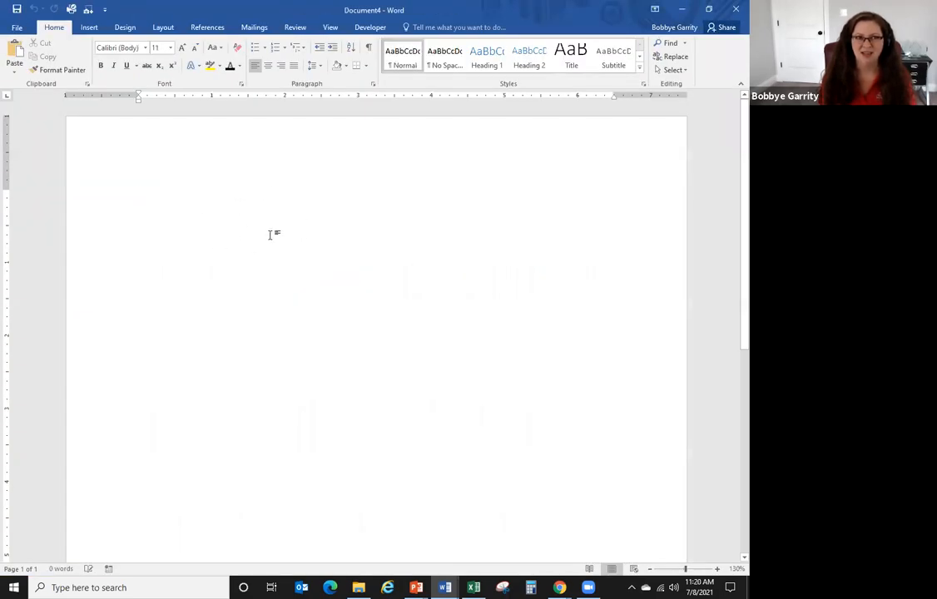
{"action": "left_click", "coordinate": [88, 28]}
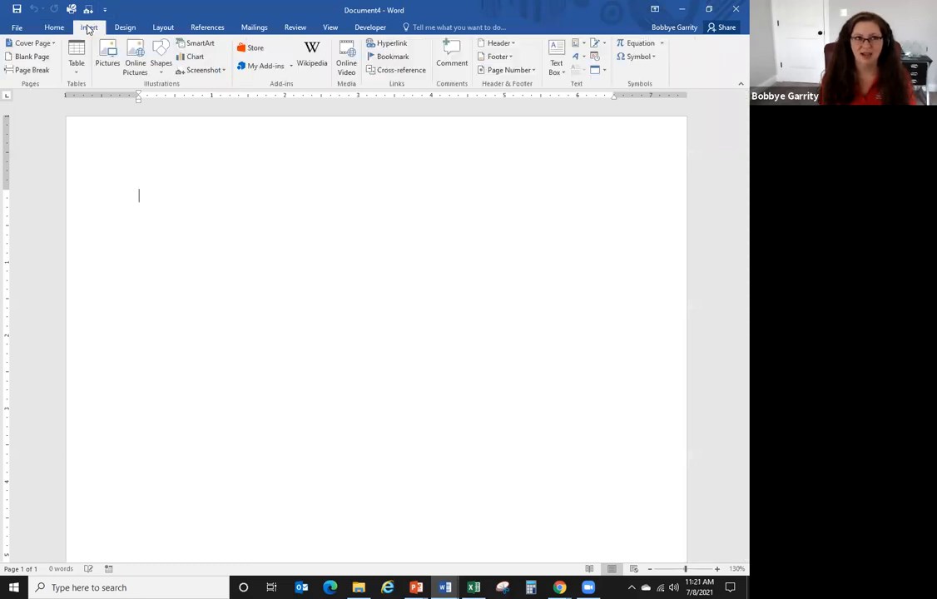
{"action": "left_click", "coordinate": [182, 73]}
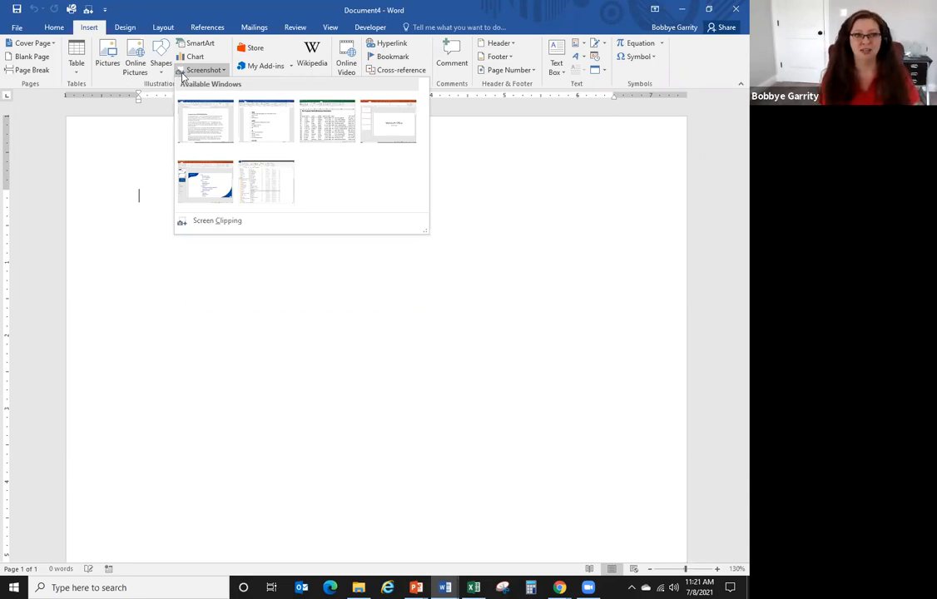
{"action": "left_click", "coordinate": [400, 134]}
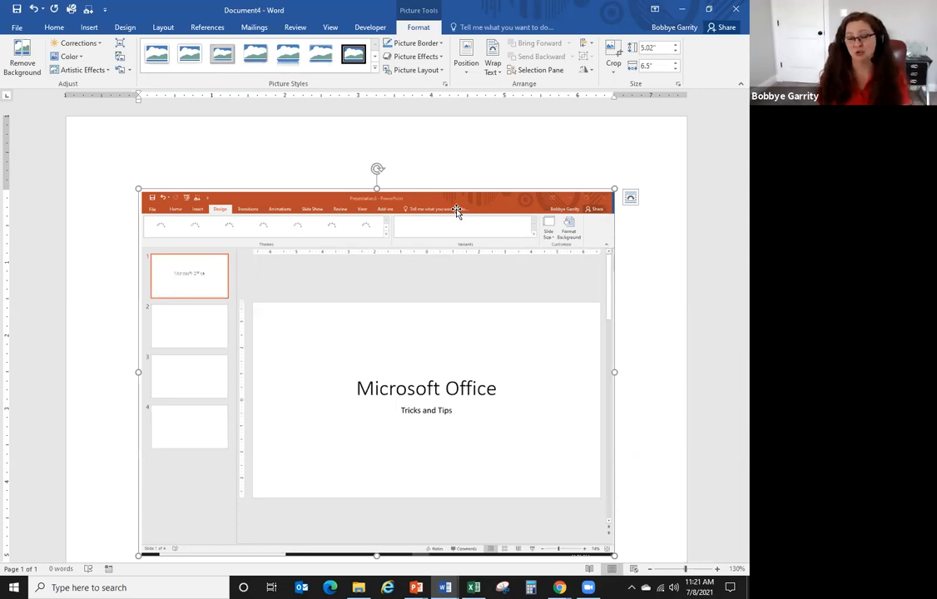
{"action": "key", "text": "Delete"}
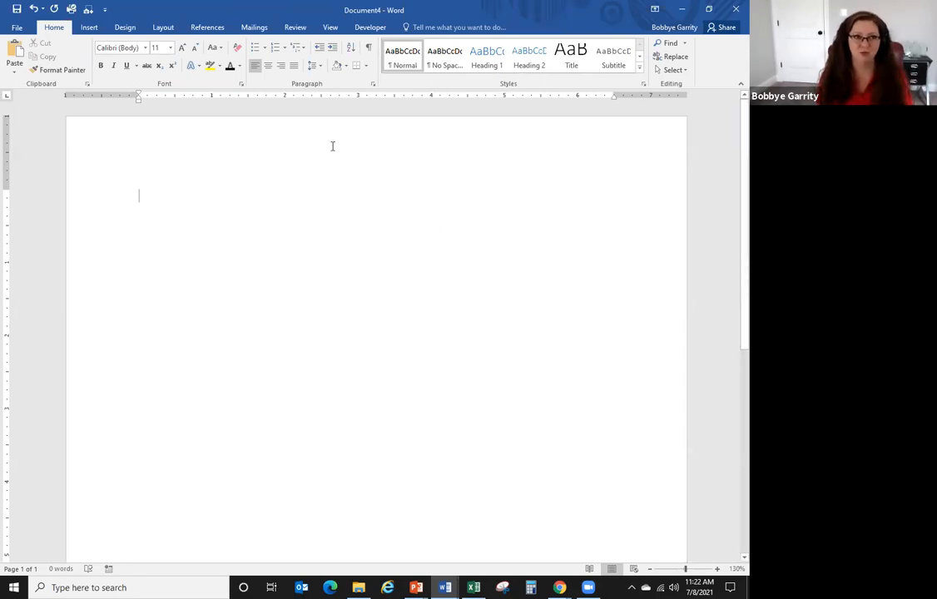
- Insert a screen clipping of the summary's title and first paragraph
{"action": "left_click", "coordinate": [92, 33]}
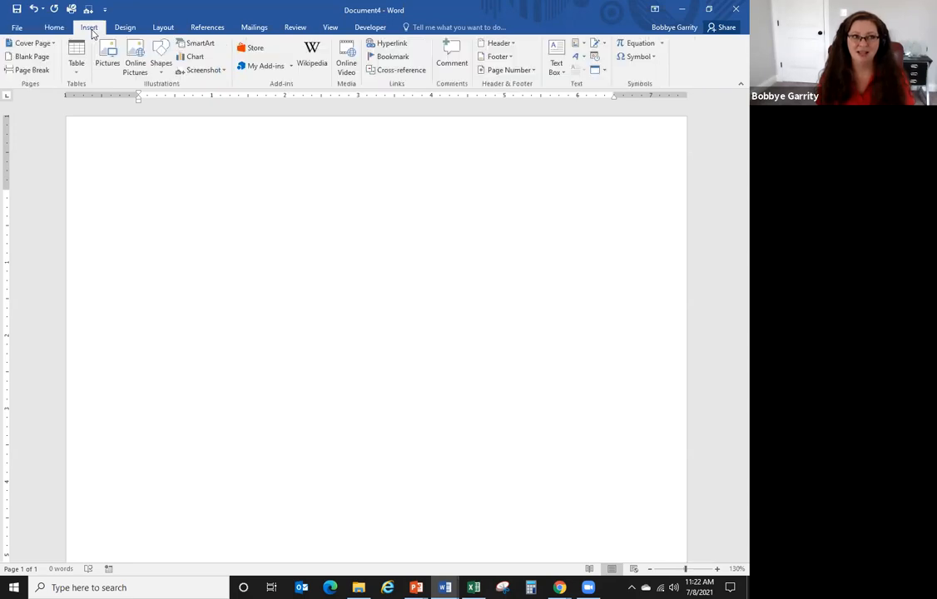
{"action": "left_click", "coordinate": [209, 74]}
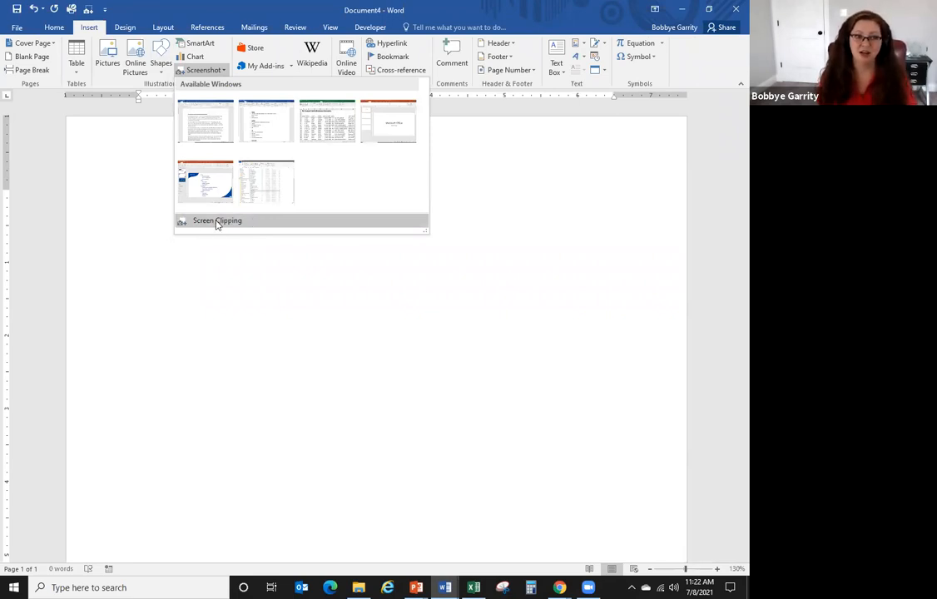
{"action": "left_click", "coordinate": [216, 222]}
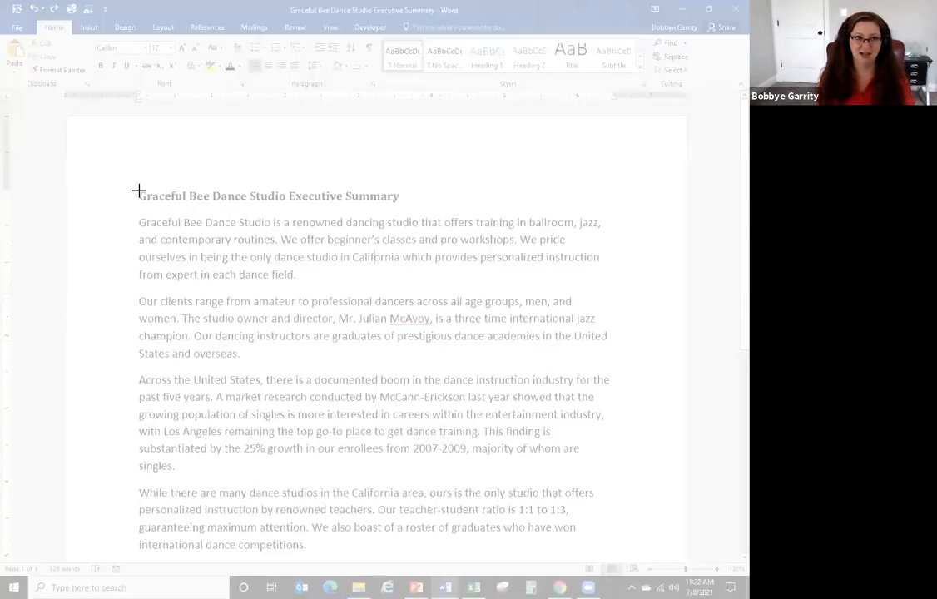
{"action": "left_click_drag", "start_coordinate": [138, 188], "coordinate": [616, 294]}
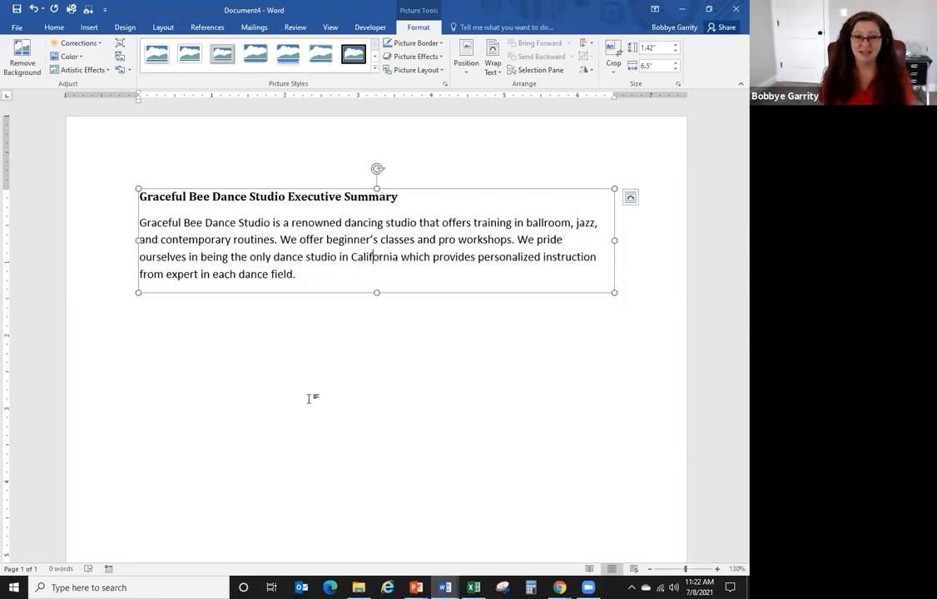
{"action": "left_click", "coordinate": [628, 292]}
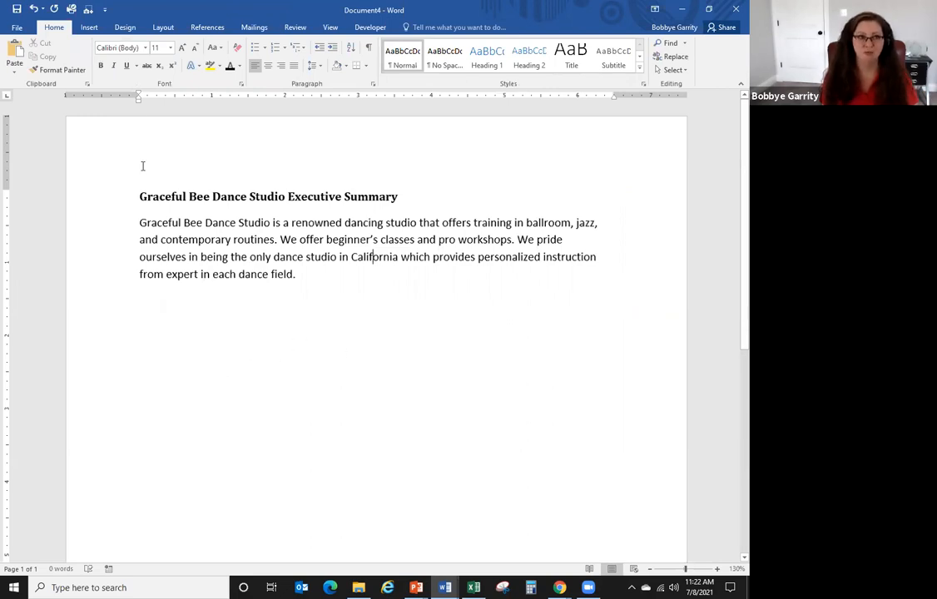
- Insert a second screen clipping of the paragraph beginning 'Across the United States'
{"action": "left_click", "coordinate": [89, 27]}
{"action": "left_click", "coordinate": [199, 71]}
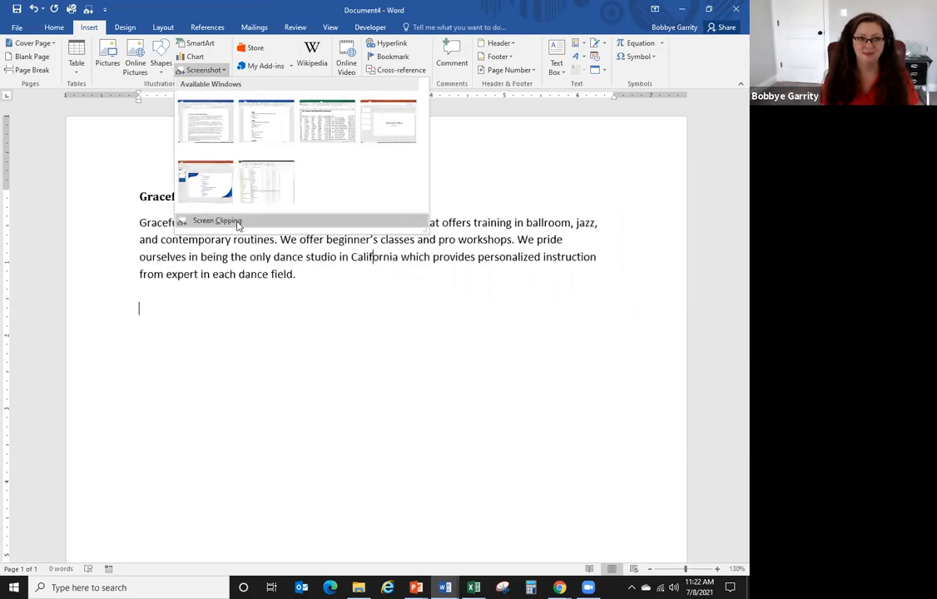
{"action": "left_click", "coordinate": [218, 220]}
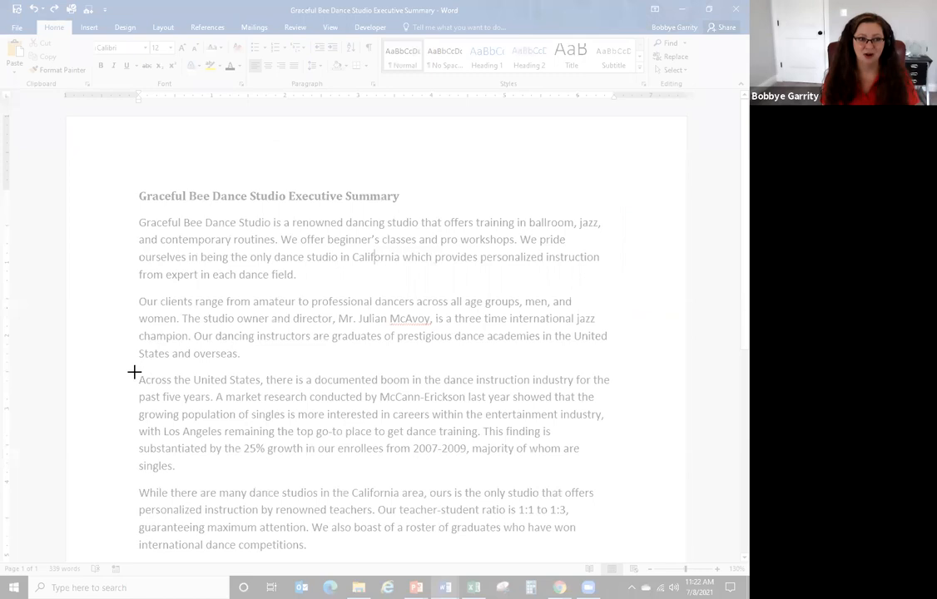
{"action": "left_click_drag", "start_coordinate": [135, 374], "coordinate": [615, 477]}
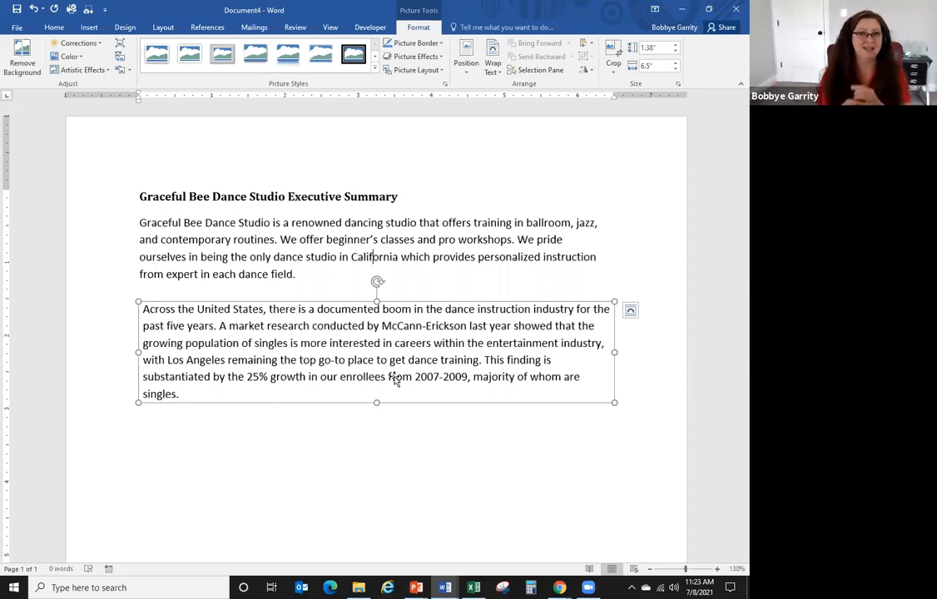
{"action": "left_click", "coordinate": [91, 28]}
{"action": "left_click", "coordinate": [198, 69]}
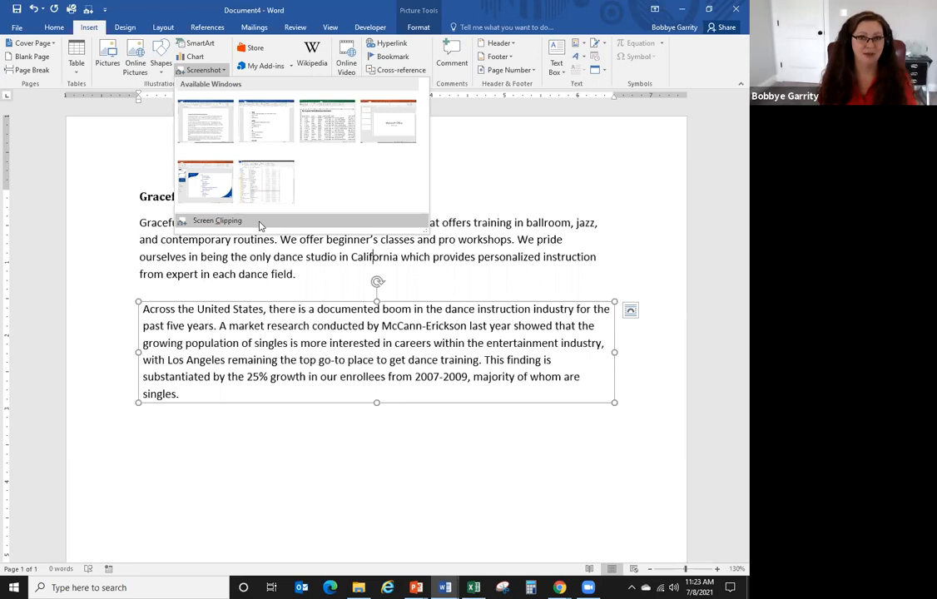
{"action": "right_click", "coordinate": [259, 225]}
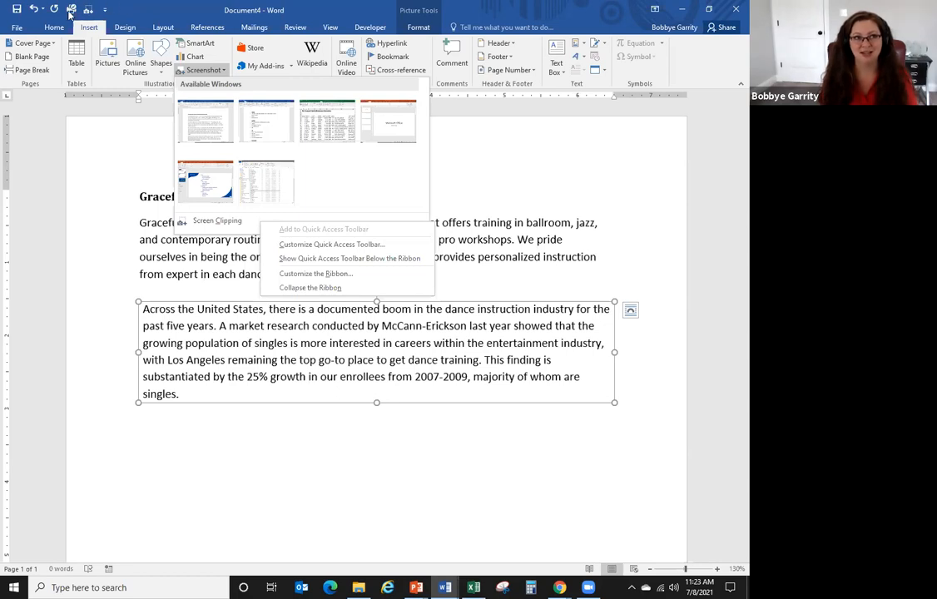
{"action": "right_click", "coordinate": [231, 221]}
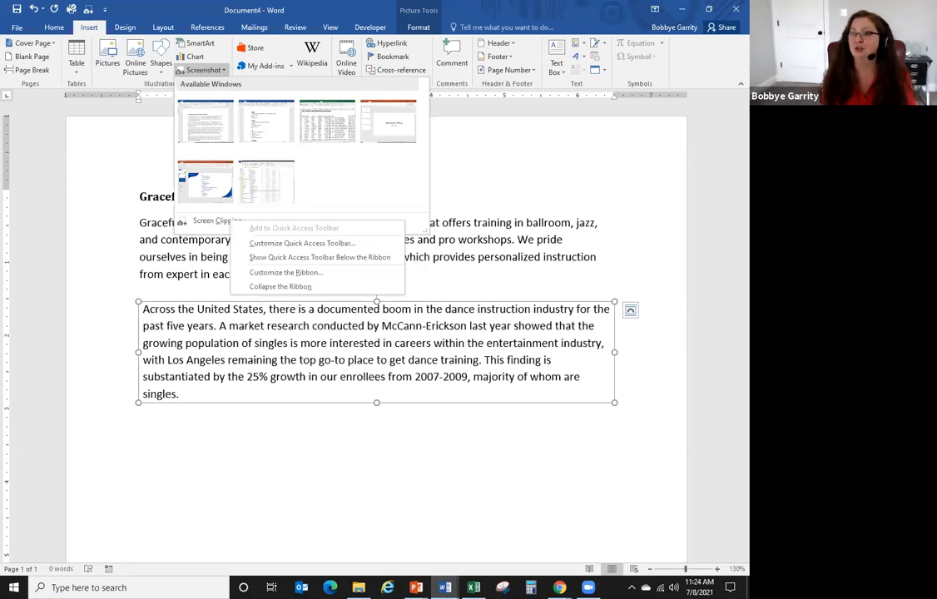
{"action": "left_click", "coordinate": [396, 224]}
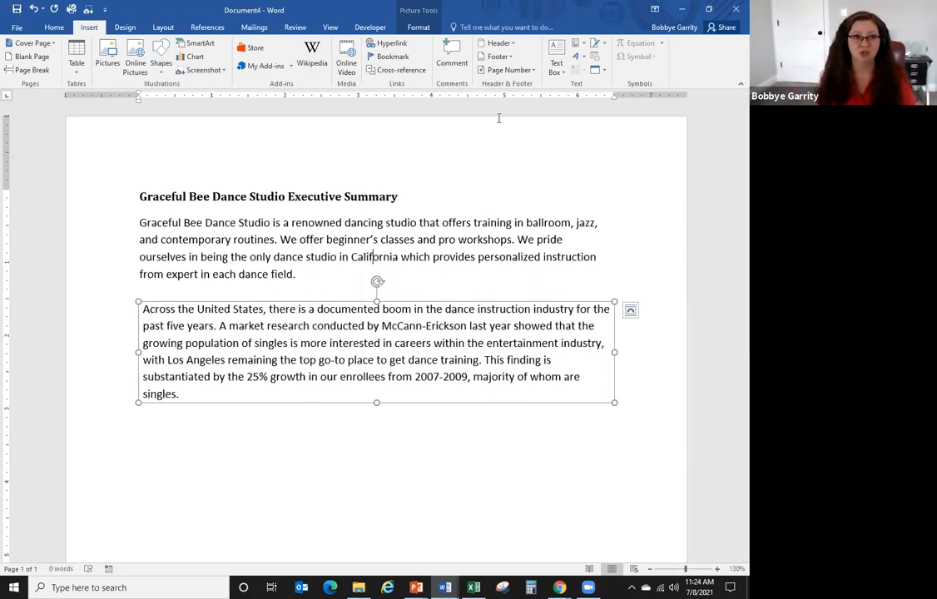
- Delete both clipped pictures from the new document
{"action": "key", "text": "Delete"}
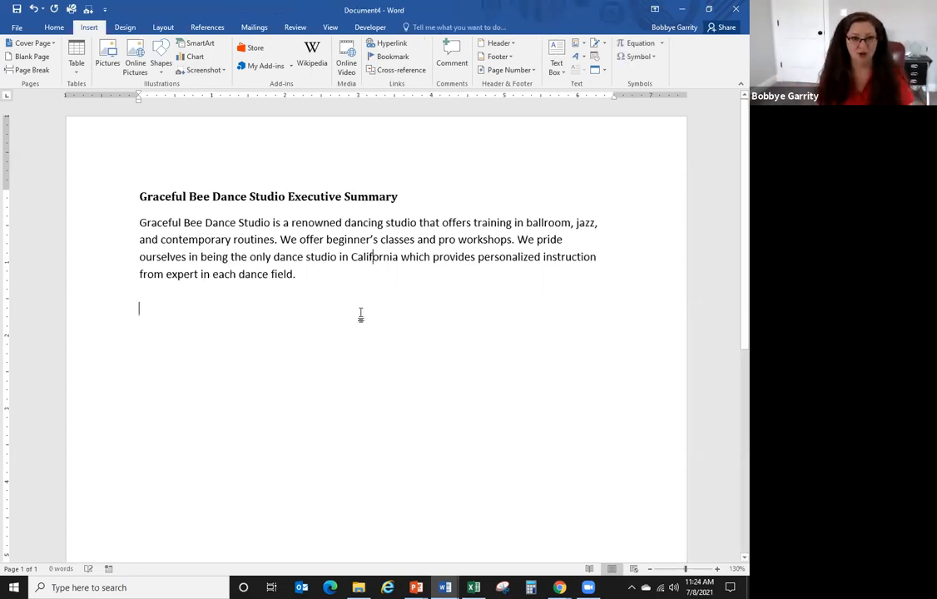
{"action": "left_click", "coordinate": [315, 243]}
{"action": "key", "text": "Delete"}
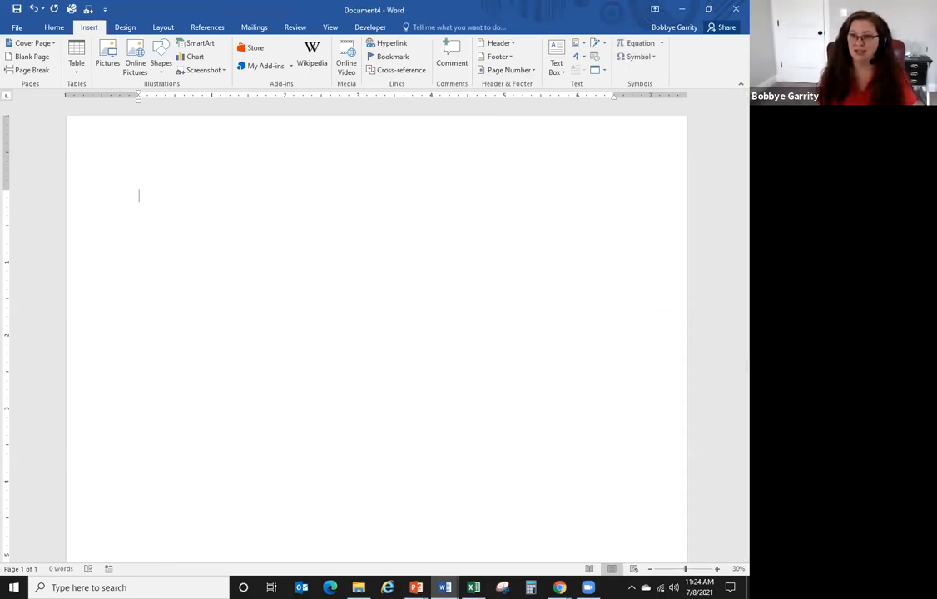
- Close Document4 without saving, returning to the dance studio executive summary
{"action": "left_click", "coordinate": [279, 359]}
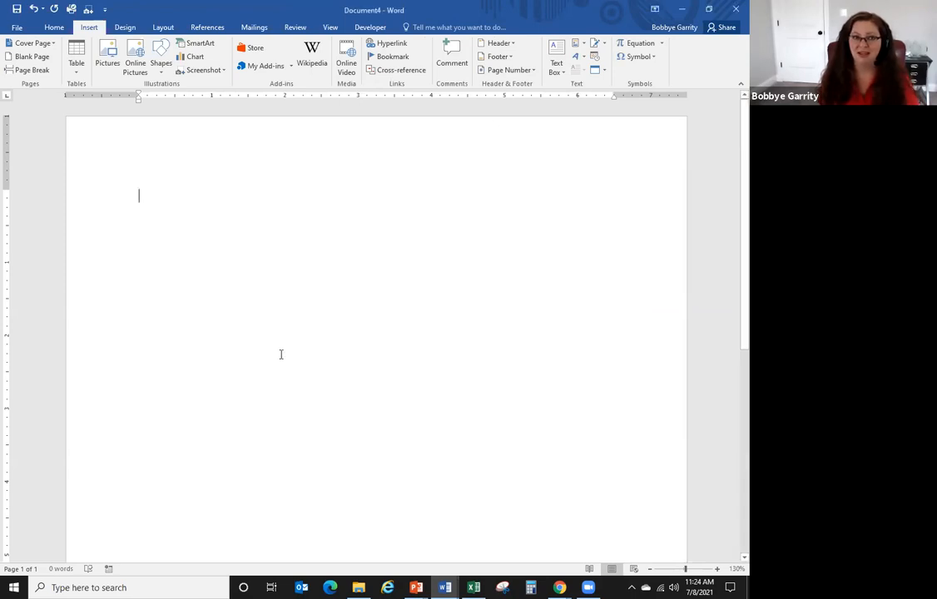
{"action": "left_click", "coordinate": [735, 8]}
{"action": "left_click", "coordinate": [375, 316]}
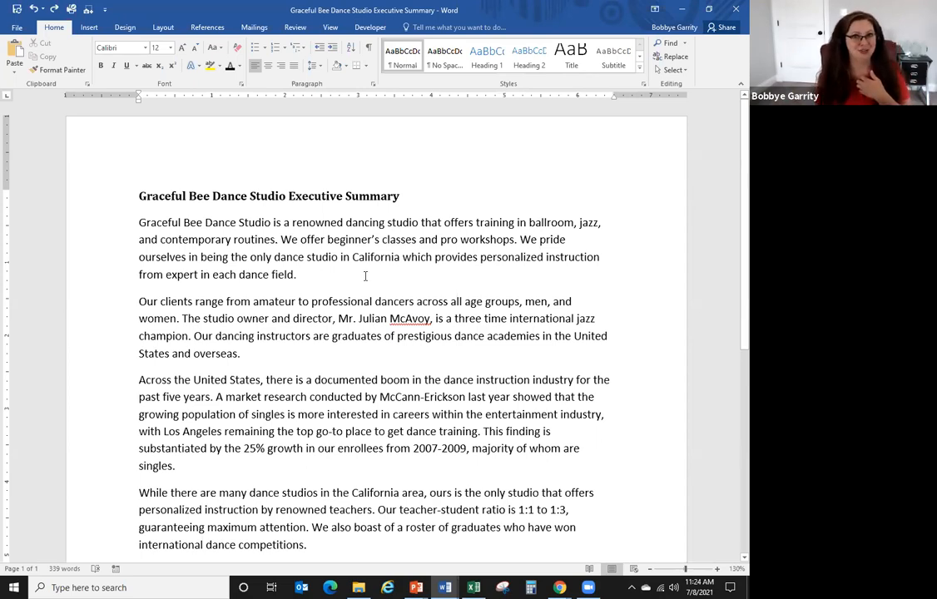
- Open AutoCorrect via File > Options > Proofing and type bg in Replace to find its entry
{"action": "left_click", "coordinate": [16, 28]}
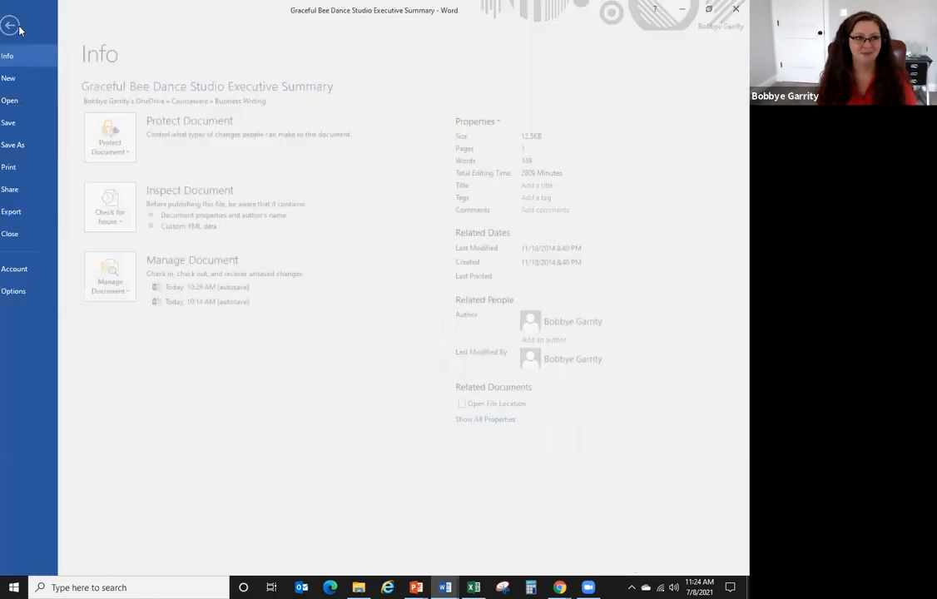
{"action": "left_click", "coordinate": [27, 291]}
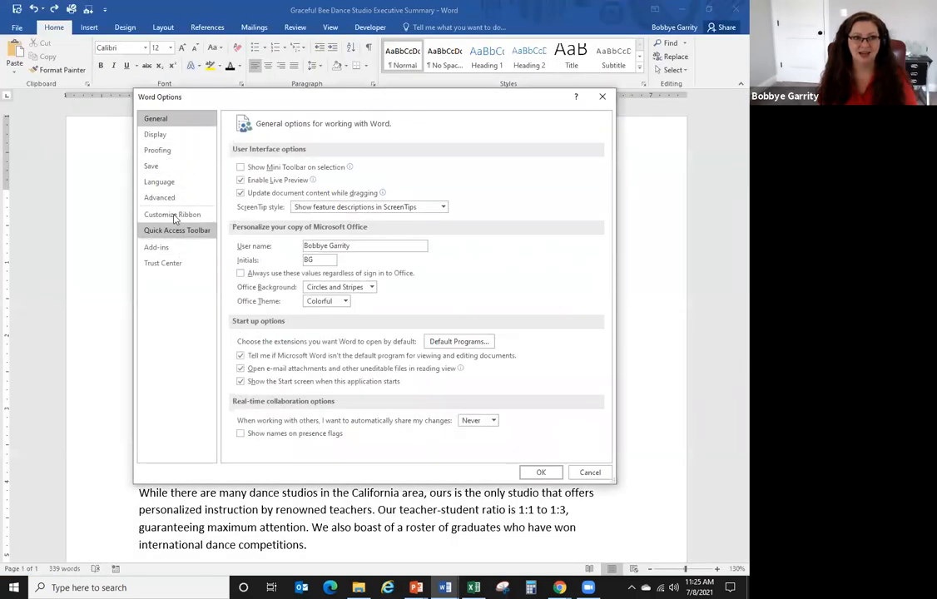
{"action": "left_click", "coordinate": [179, 152]}
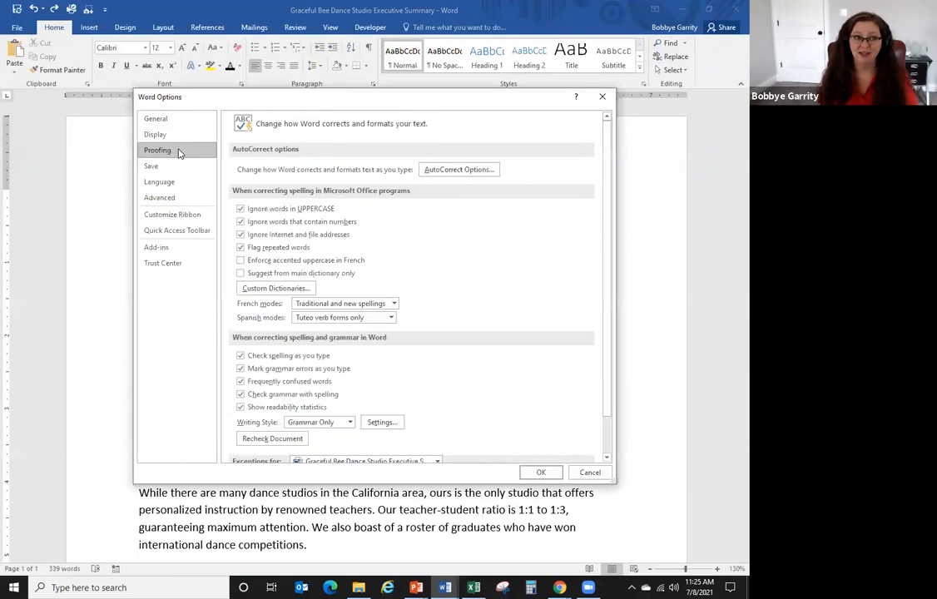
{"action": "left_click", "coordinate": [457, 170]}
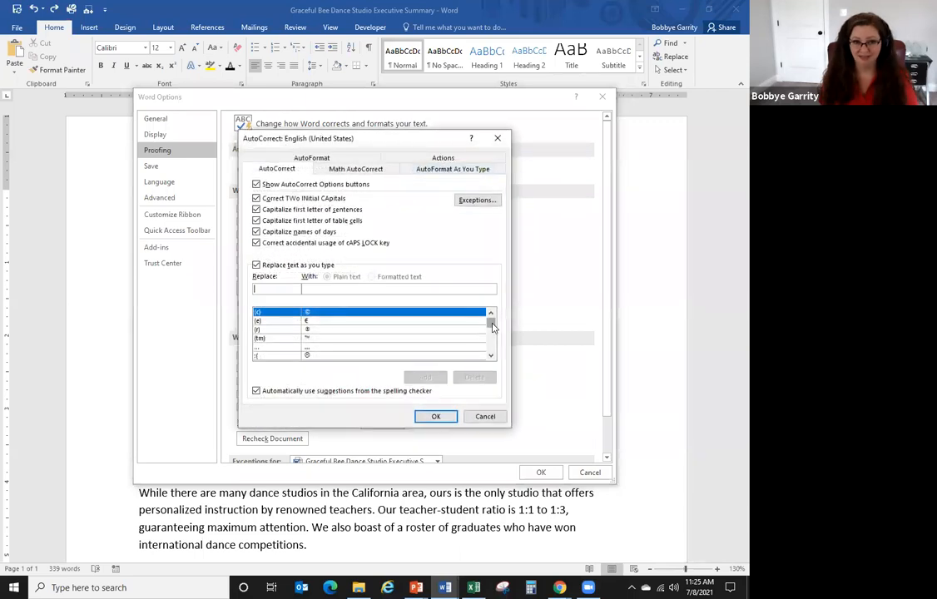
{"action": "left_click_drag", "start_coordinate": [491, 327], "coordinate": [492, 343]}
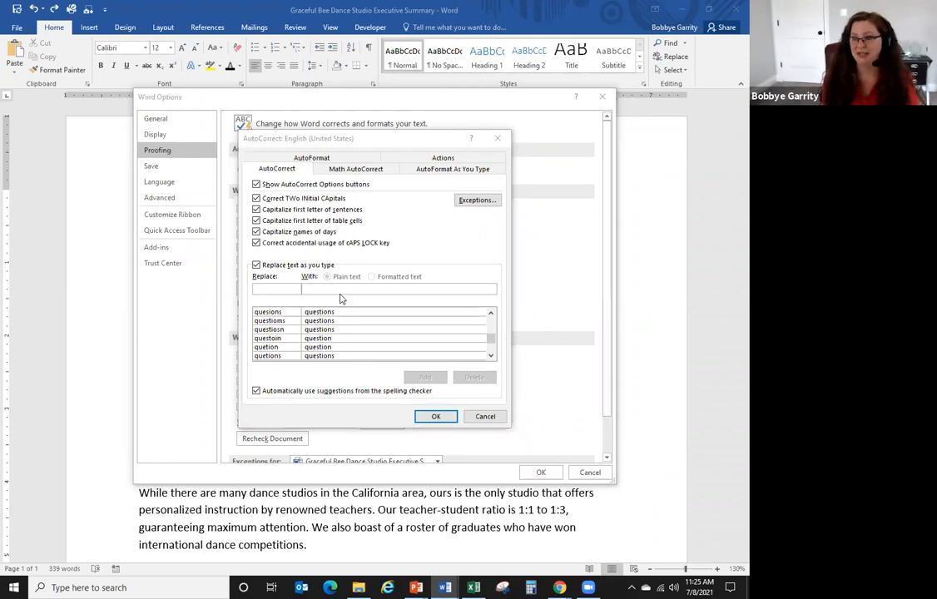
{"action": "left_click", "coordinate": [283, 290]}
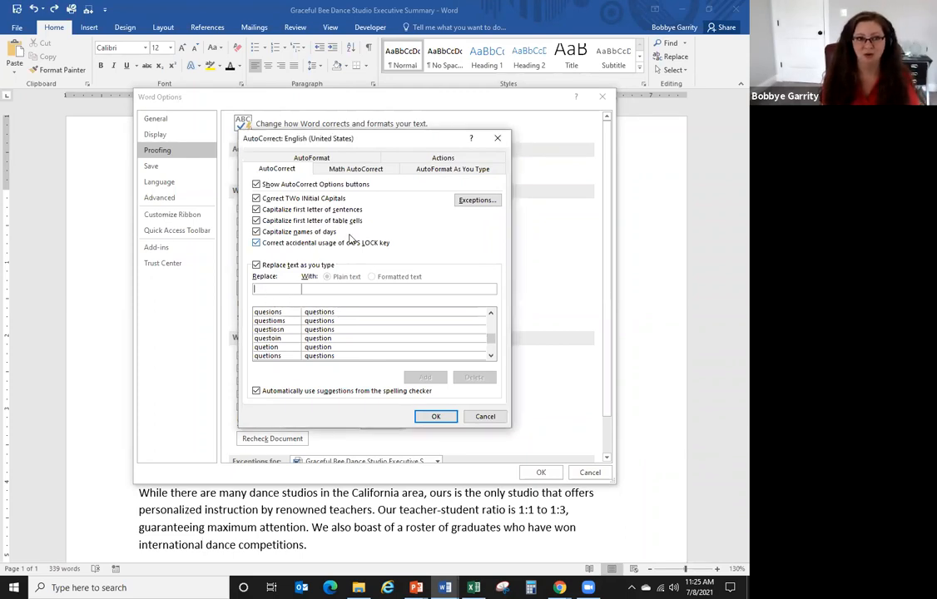
{"action": "type", "text": "bg"}
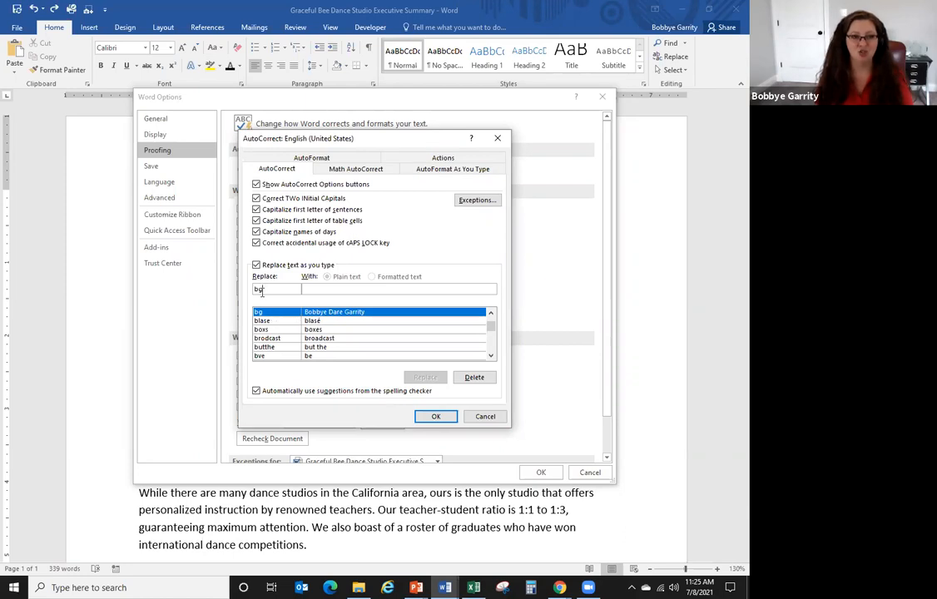
- Enter bdg in Replace and the presenter's full name in With, then add the entry
{"action": "key", "text": "BackSpace"}
{"action": "type", "text": "dg"}
{"action": "key", "text": "Tab"}
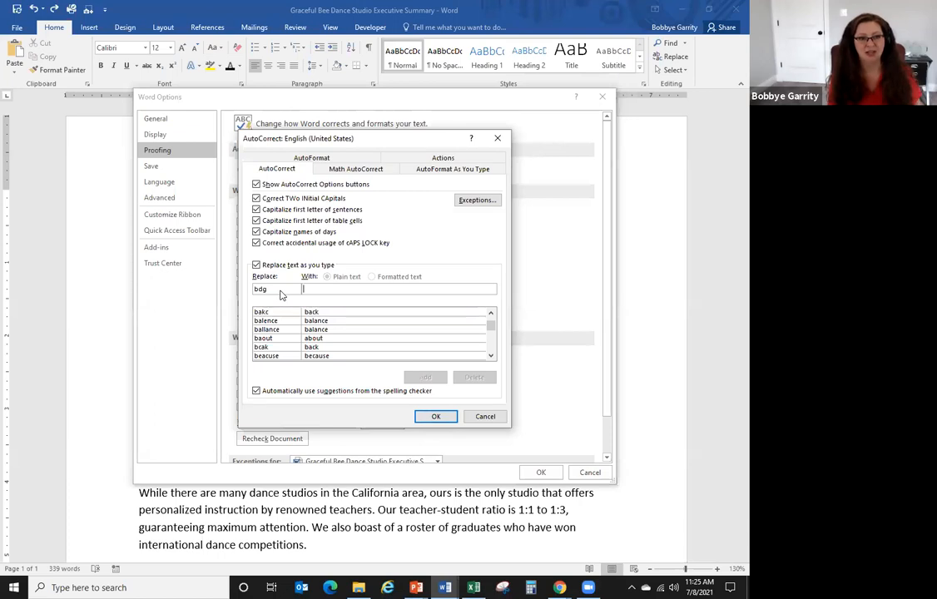
{"action": "type", "text": "Bobby"}
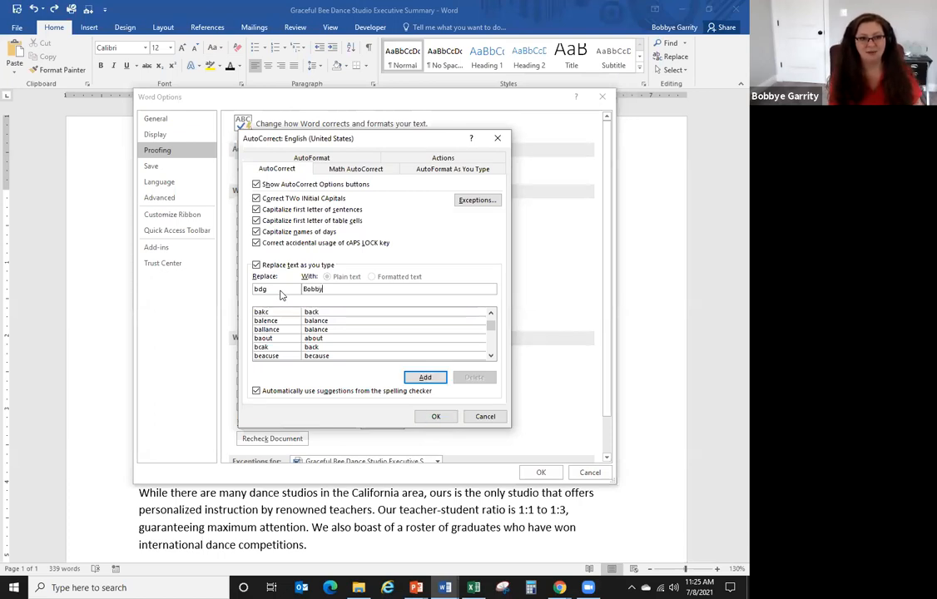
{"action": "type", "text": "e Dare Ga"}
{"action": "key", "text": "BackSpace"}
{"action": "key", "text": "BackSpace"}
{"action": "key", "text": "BackSpace"}
{"action": "type", "text": "Dare Garrity"}
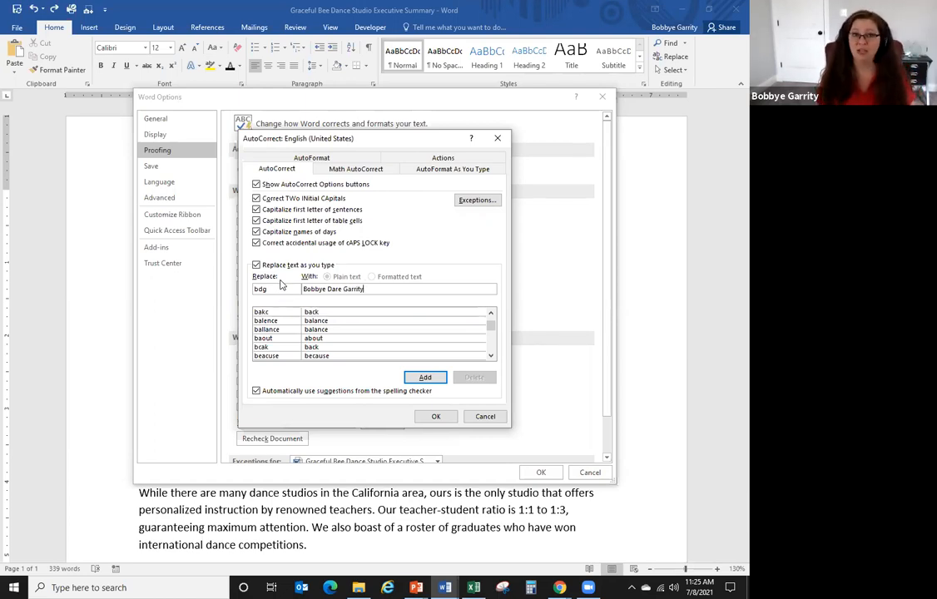
{"action": "left_click_drag", "start_coordinate": [267, 289], "coordinate": [248, 291]}
{"action": "left_click", "coordinate": [270, 292]}
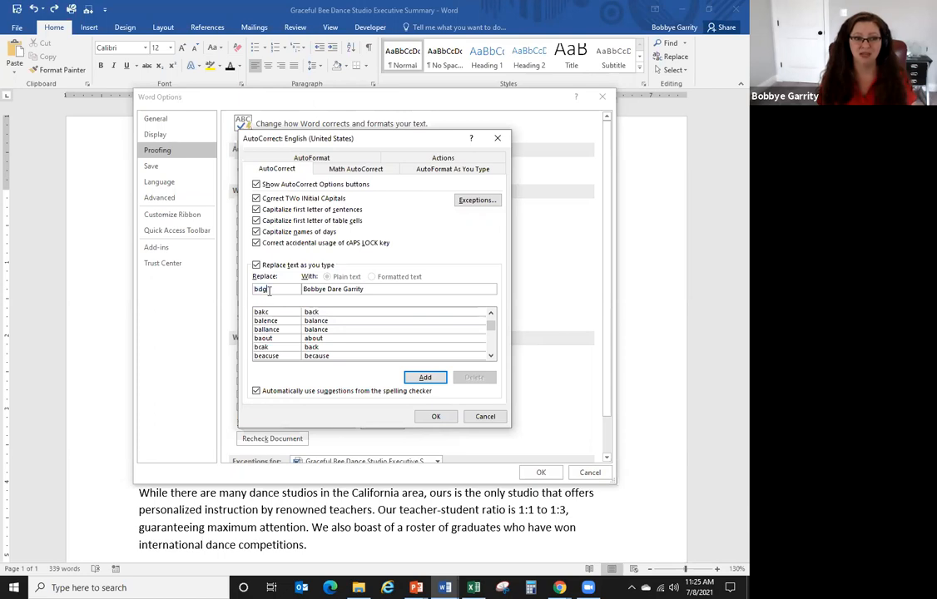
{"action": "left_click", "coordinate": [425, 377]}
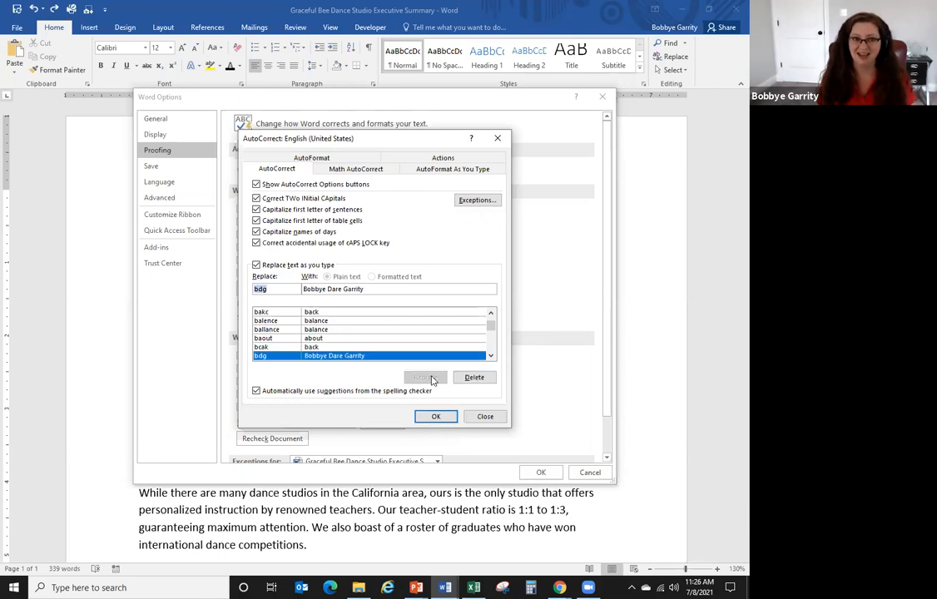
- Close AutoCorrect and Word Options, then type bdg on a new last line to expand it
{"action": "left_click", "coordinate": [436, 416]}
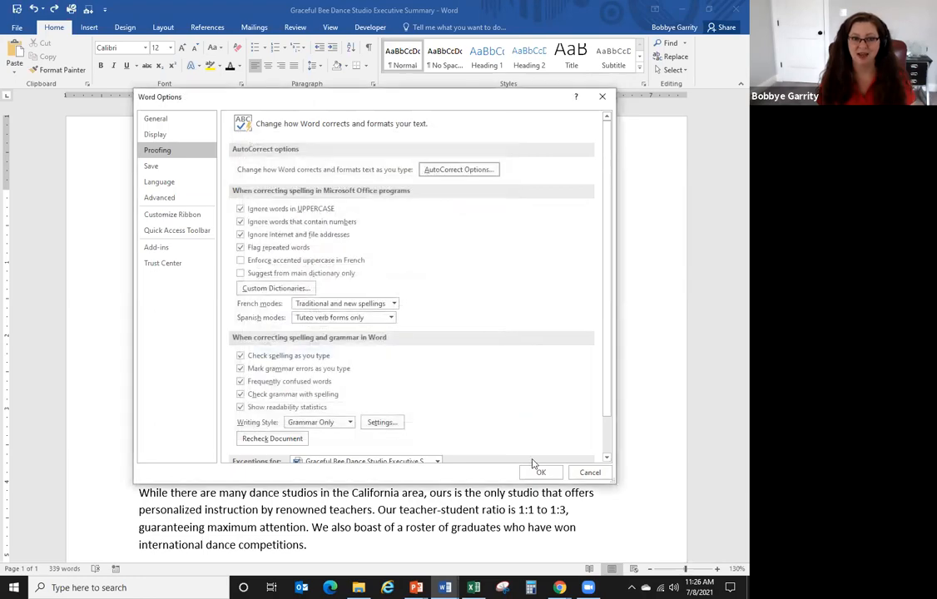
{"action": "left_click", "coordinate": [539, 472]}
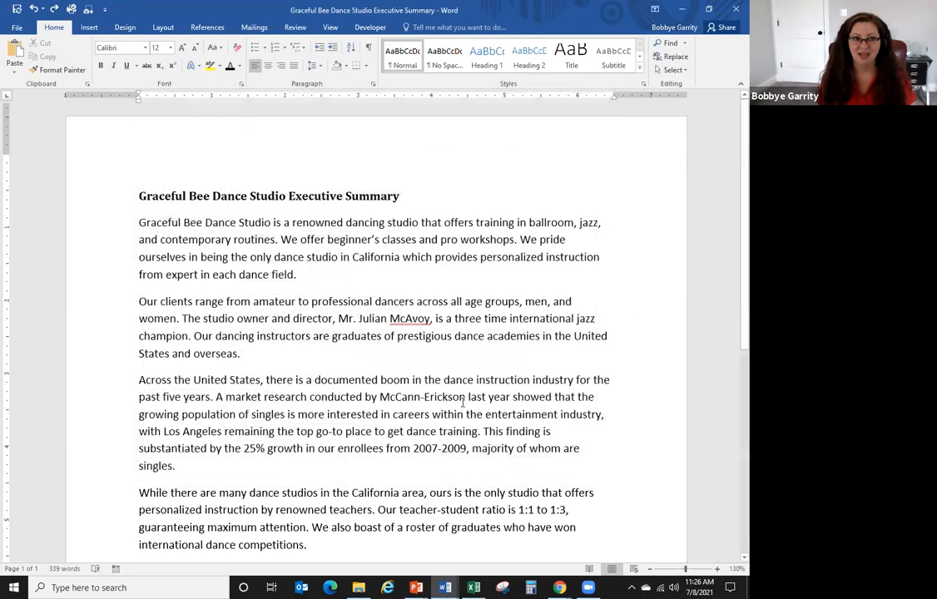
{"action": "scroll", "coordinate": [461, 395], "scroll_direction": "down", "scroll_amount": 6}
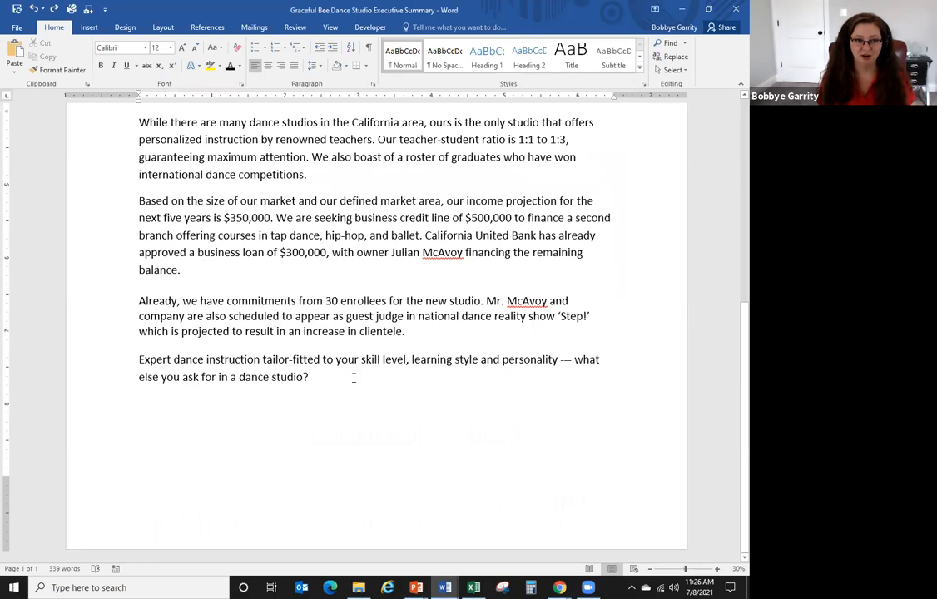
{"action": "key", "text": "Return"}
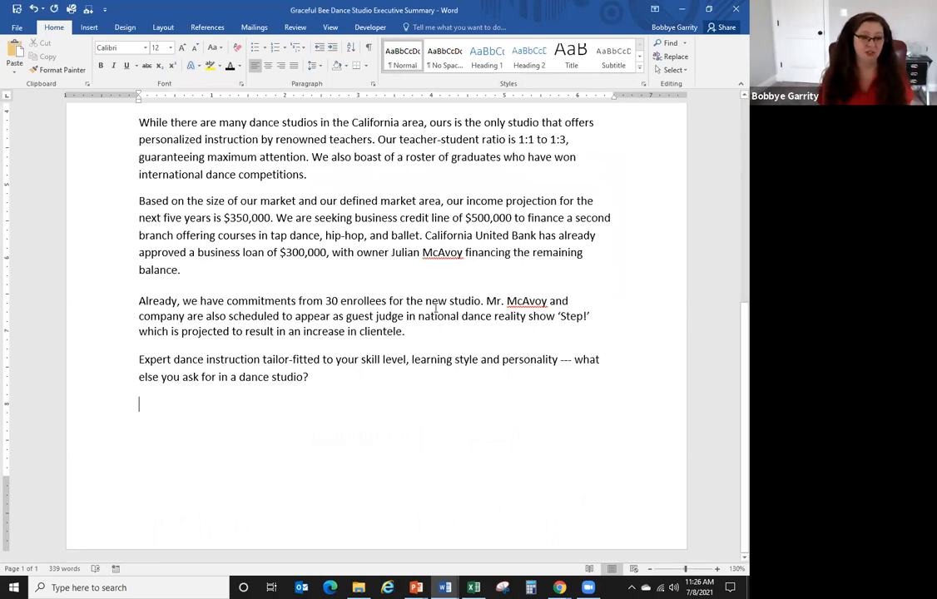
{"action": "type", "text": "bdg"}
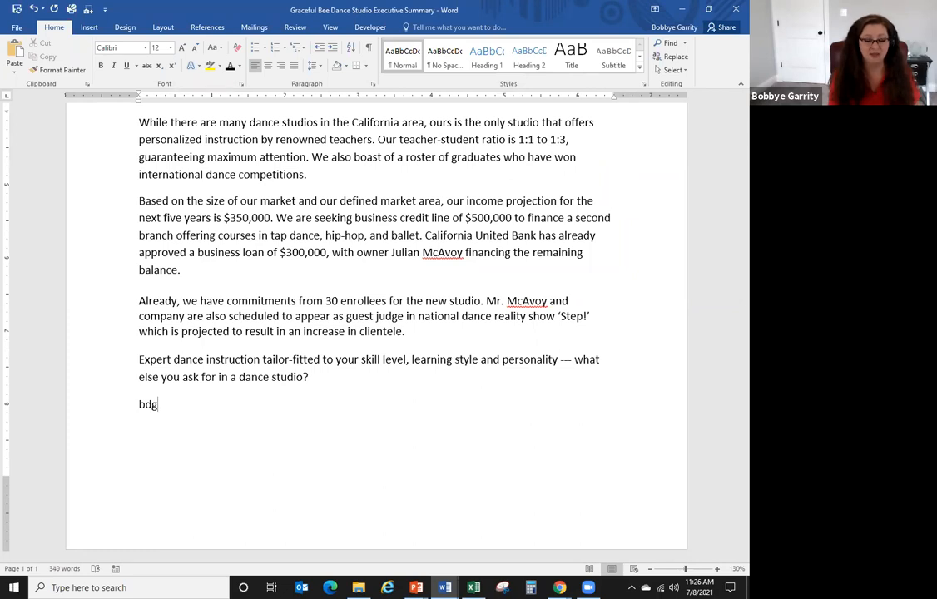
{"action": "key", "text": "Return"}
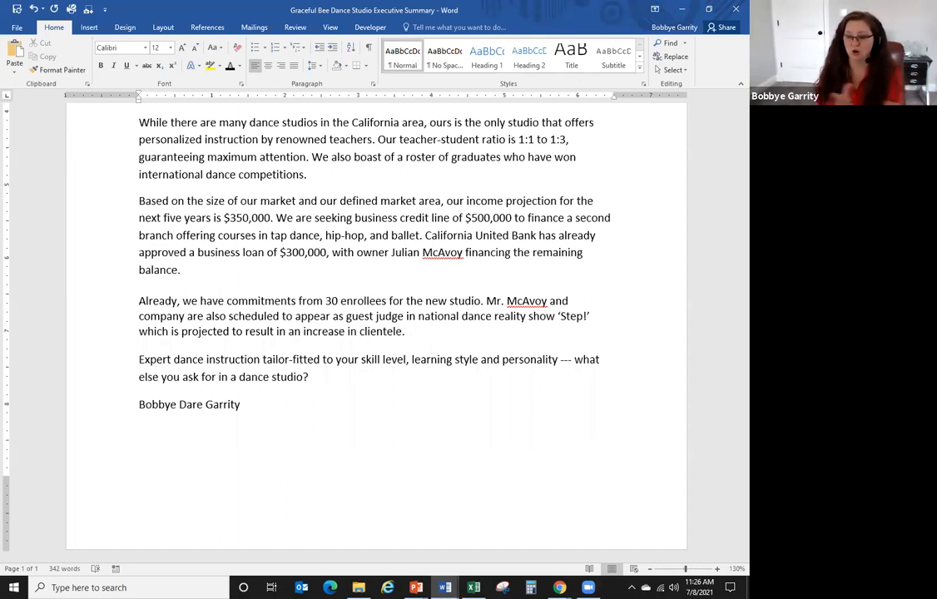
{"action": "left_click", "coordinate": [17, 27]}
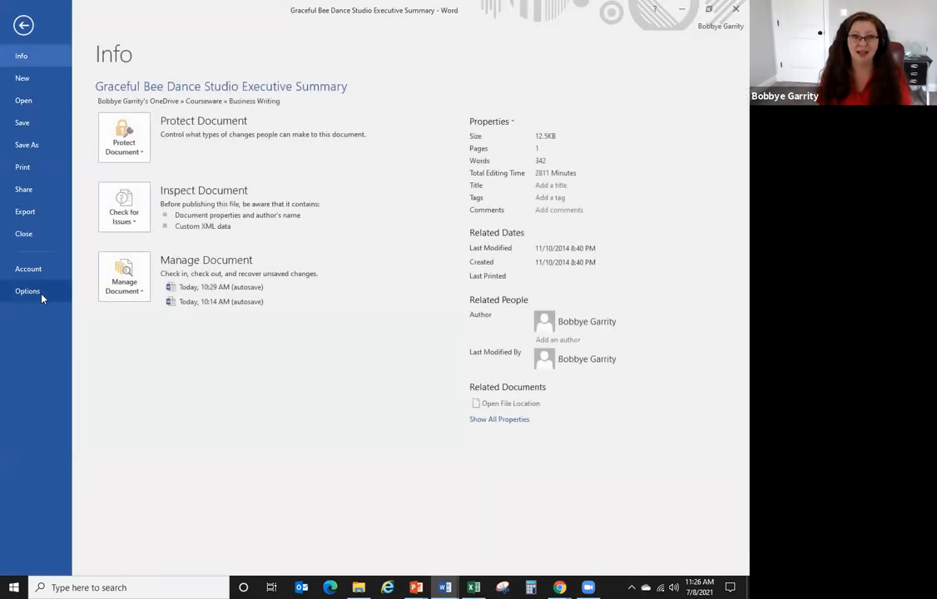
{"action": "left_click", "coordinate": [37, 292]}
{"action": "left_click", "coordinate": [169, 150]}
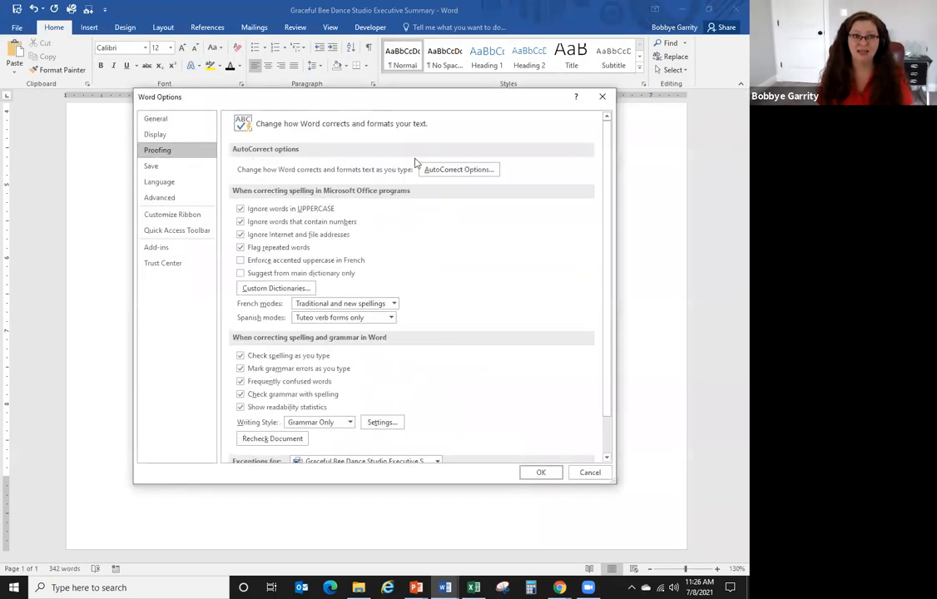
{"action": "left_click", "coordinate": [430, 168]}
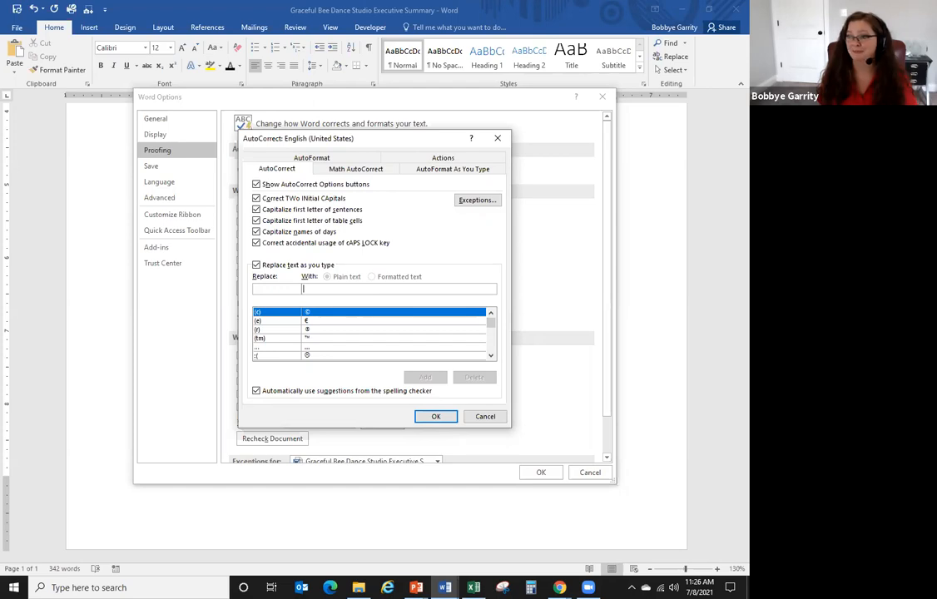
{"action": "left_click", "coordinate": [487, 418]}
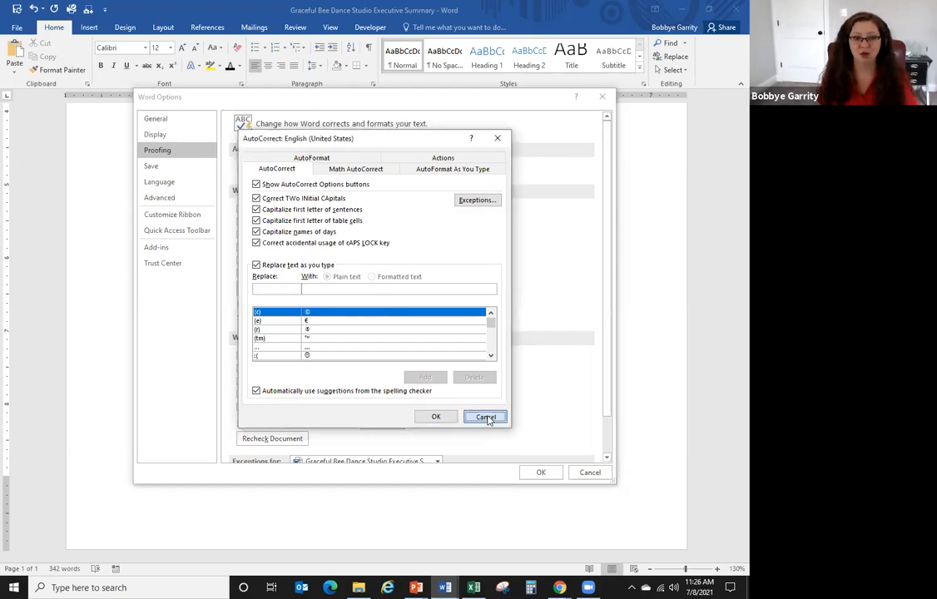
{"action": "left_click", "coordinate": [589, 472]}
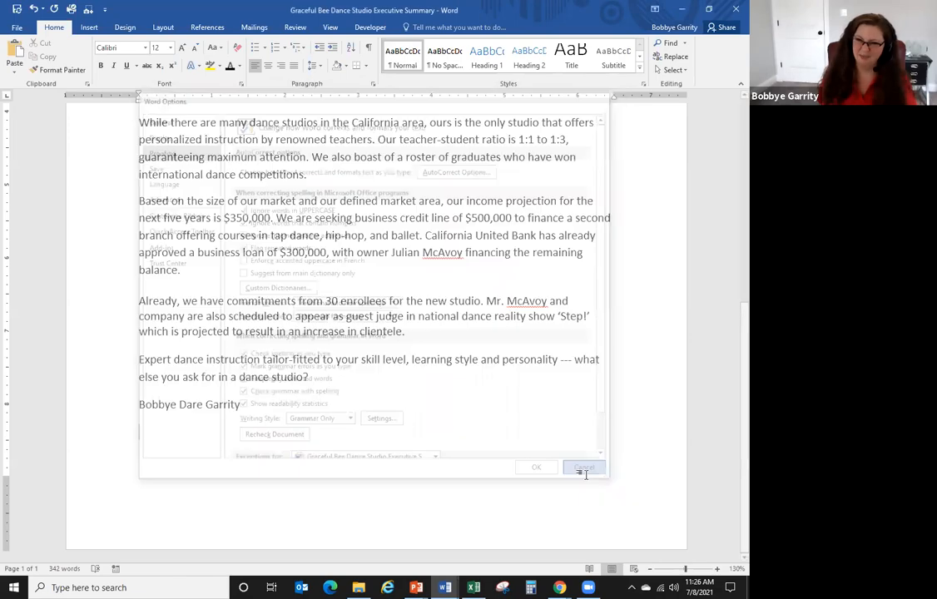
{"action": "scroll", "coordinate": [394, 392], "scroll_direction": "up", "scroll_amount": 8}
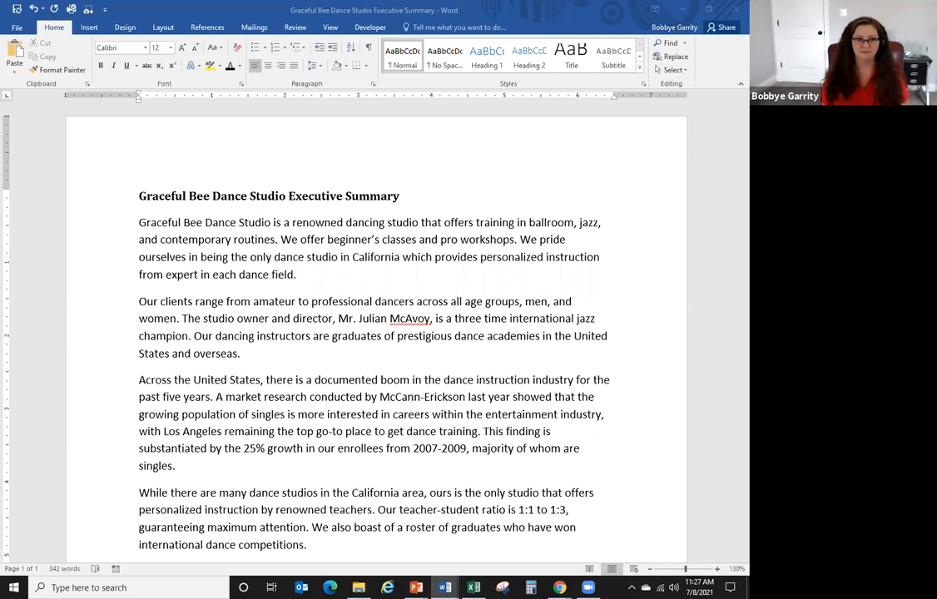
{"action": "left_click", "coordinate": [90, 30]}
{"action": "left_click", "coordinate": [204, 70]}
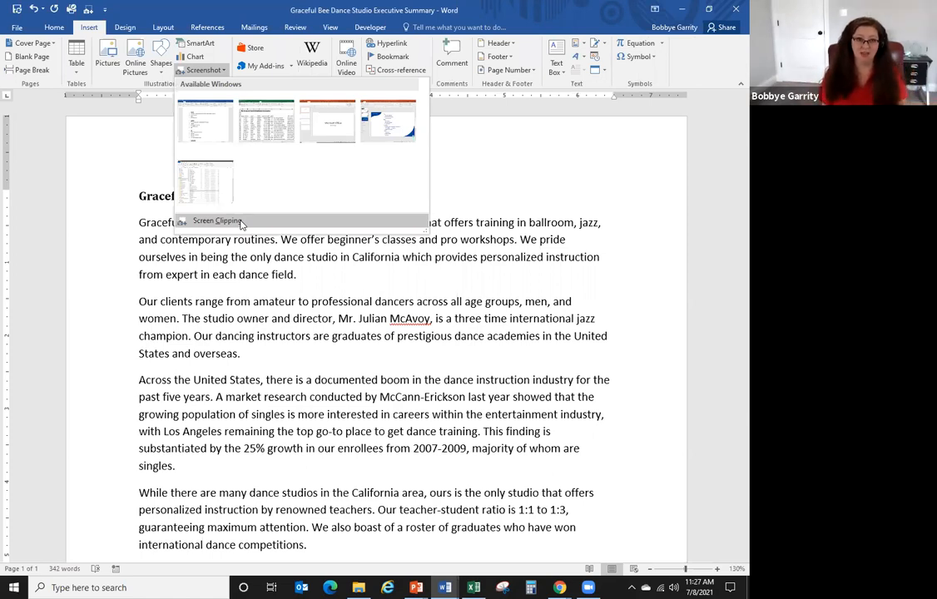
{"action": "left_click", "coordinate": [240, 221]}
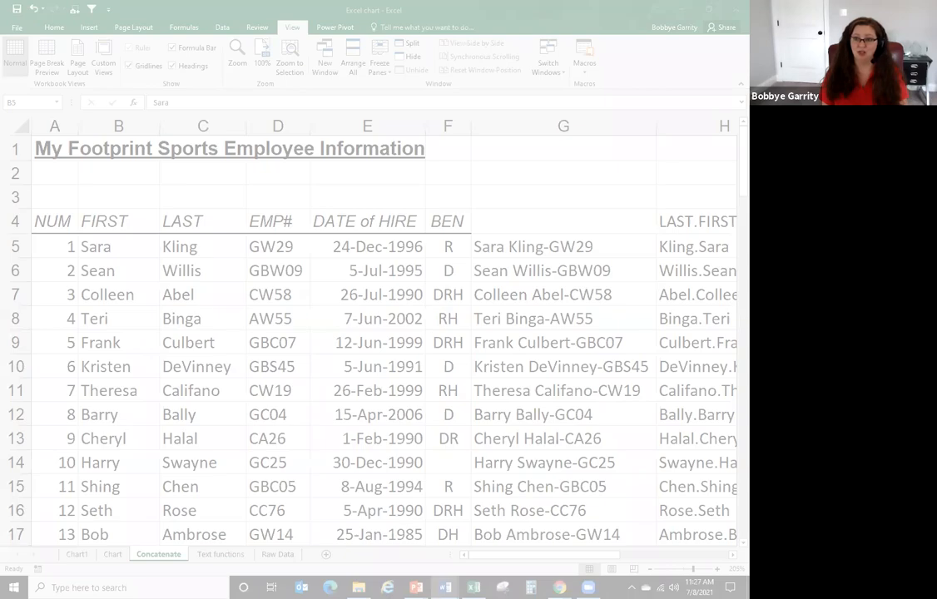
{"action": "key", "text": "Escape"}
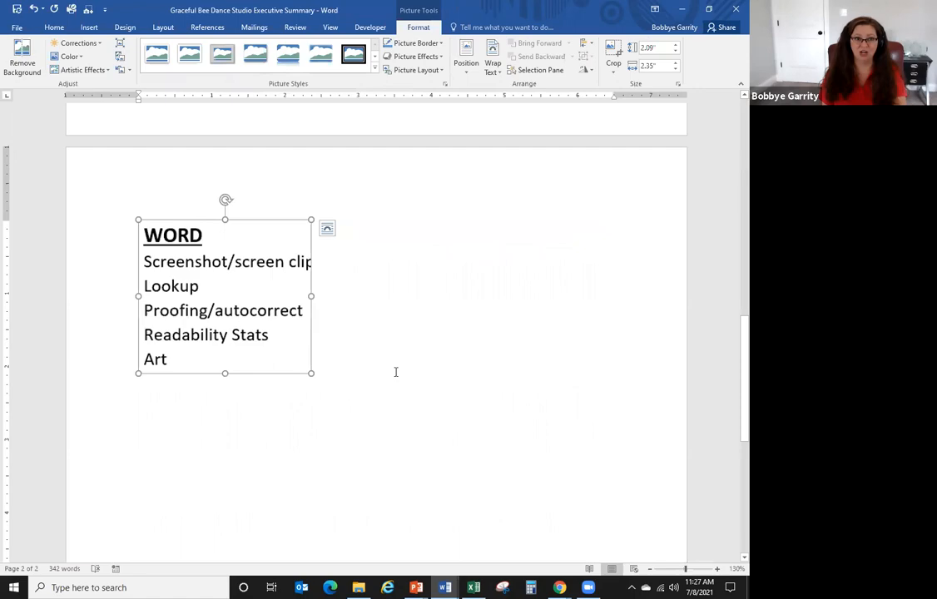
{"action": "key", "text": "Delete"}
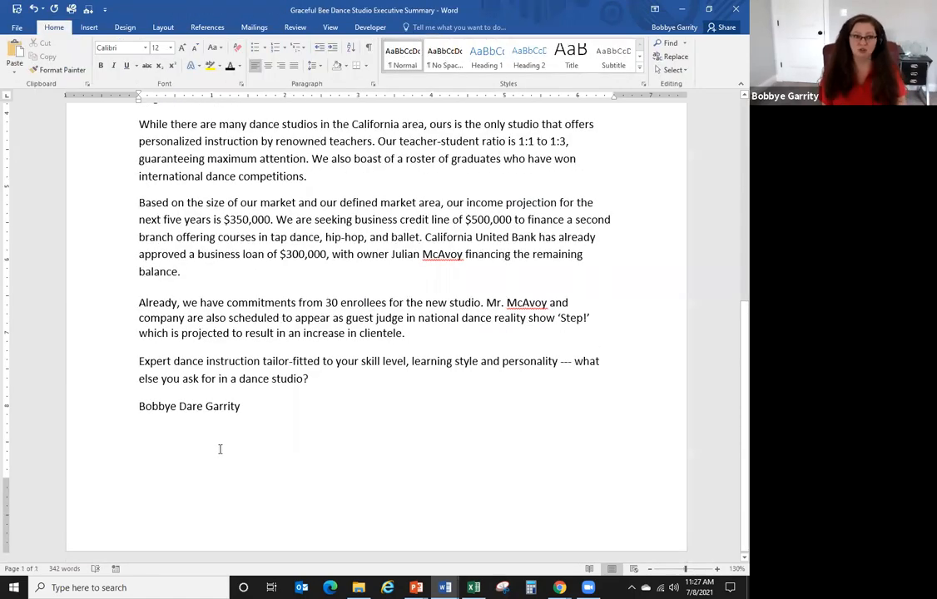
{"action": "scroll", "coordinate": [553, 180], "scroll_direction": "up", "scroll_amount": 1}
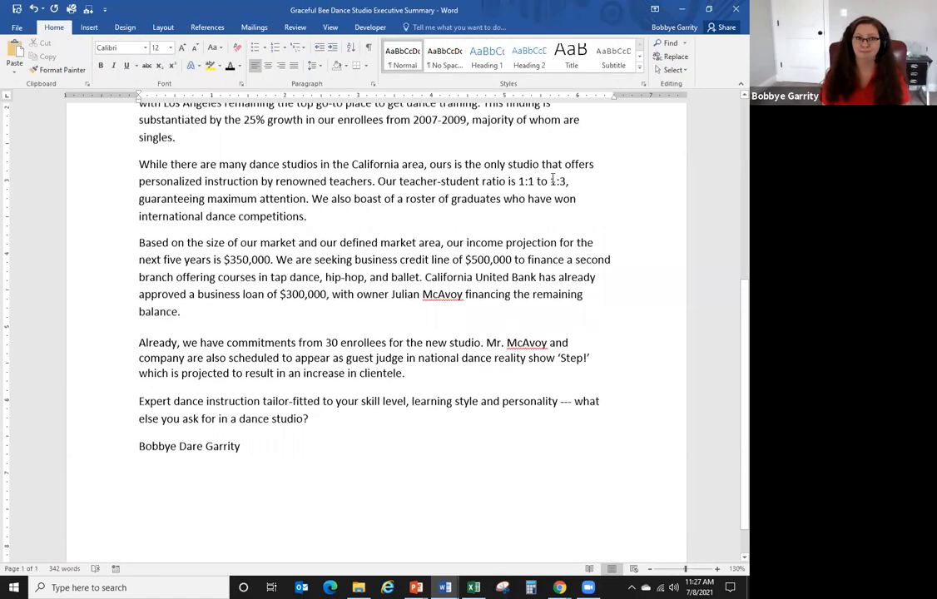
{"action": "scroll", "coordinate": [553, 179], "scroll_direction": "up", "scroll_amount": 7}
{"action": "left_click", "coordinate": [512, 194]}
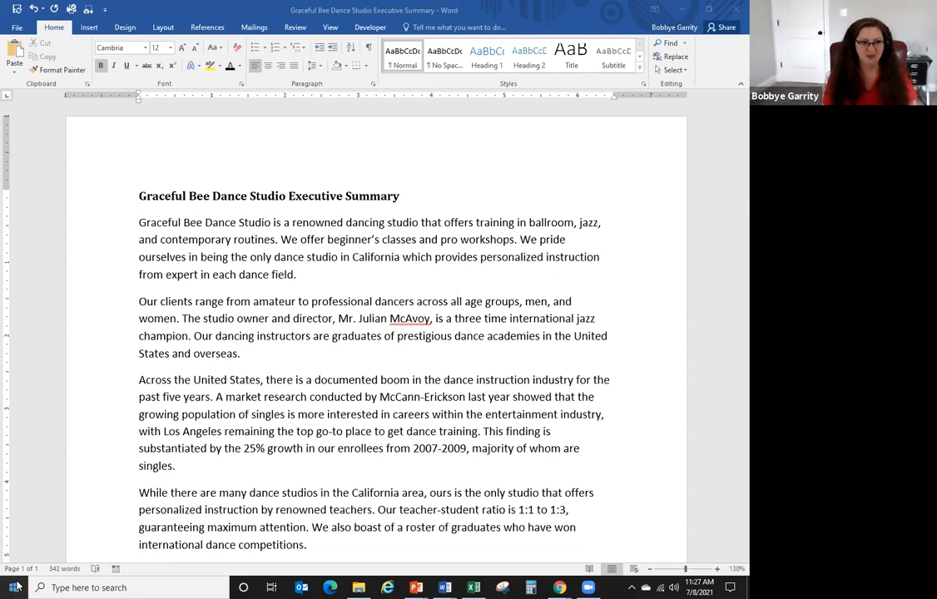
- Search Windows for 'snipp' and launch Snipping Tool
{"action": "left_click", "coordinate": [18, 586]}
{"action": "type", "text": "s"}
{"action": "key", "text": "BackSpace"}
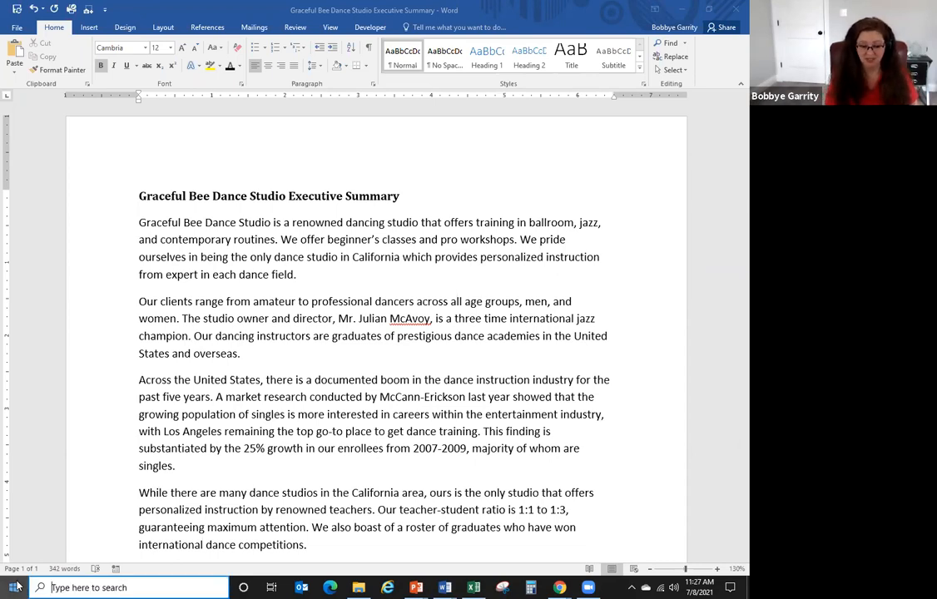
{"action": "left_click", "coordinate": [19, 587]}
{"action": "type", "text": "snippi"}
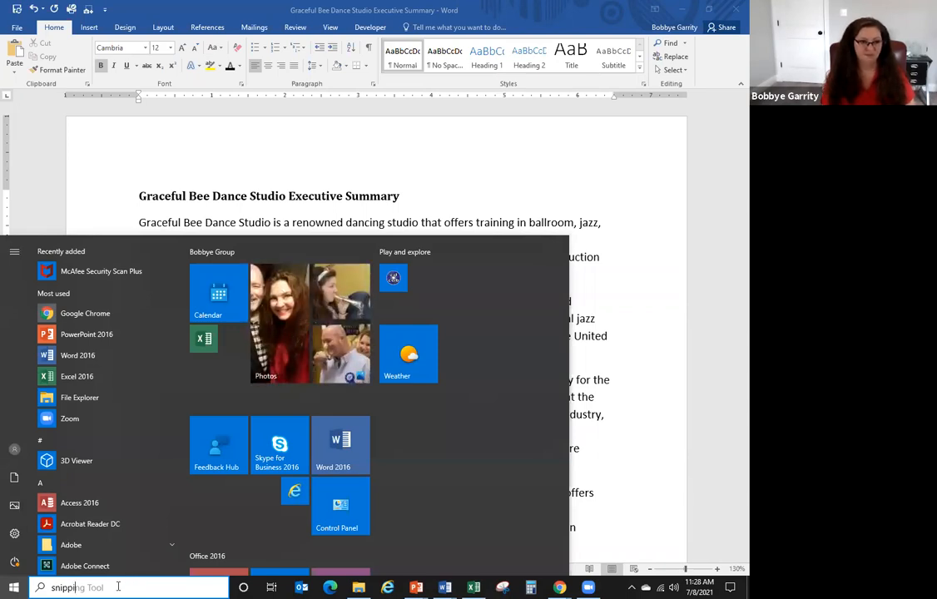
{"action": "key", "text": "Escape"}
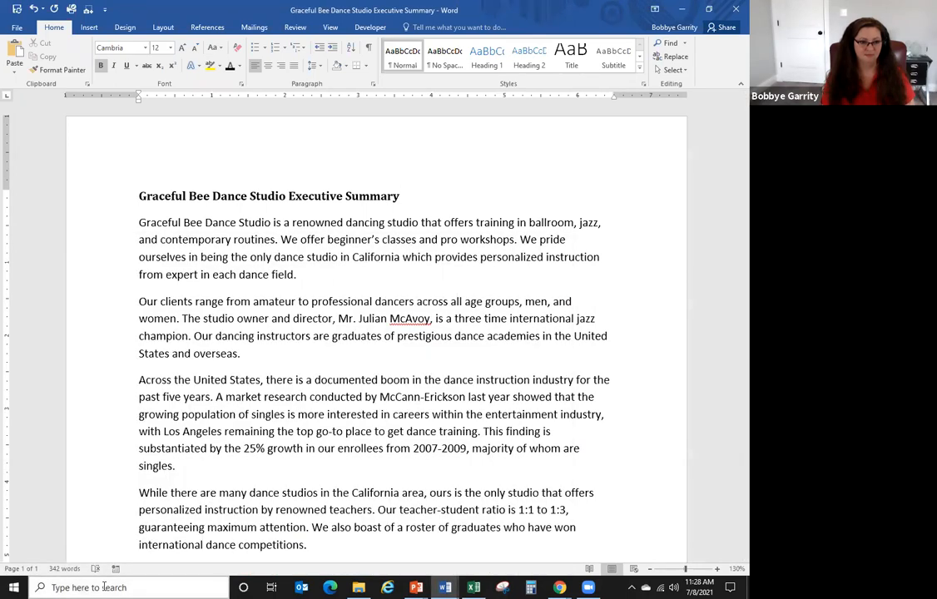
{"action": "left_click", "coordinate": [103, 588]}
{"action": "type", "text": "snipp"}
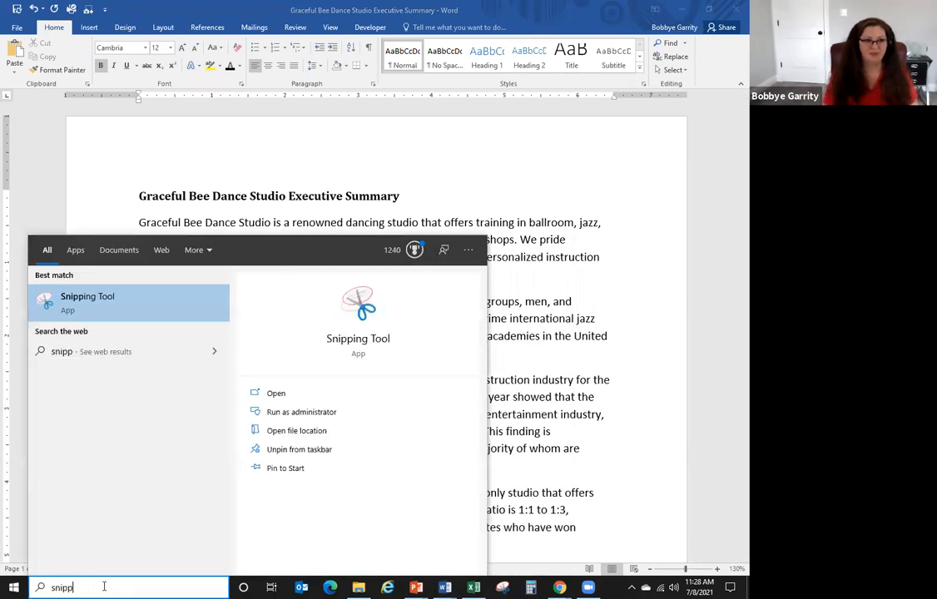
{"action": "left_click", "coordinate": [102, 298]}
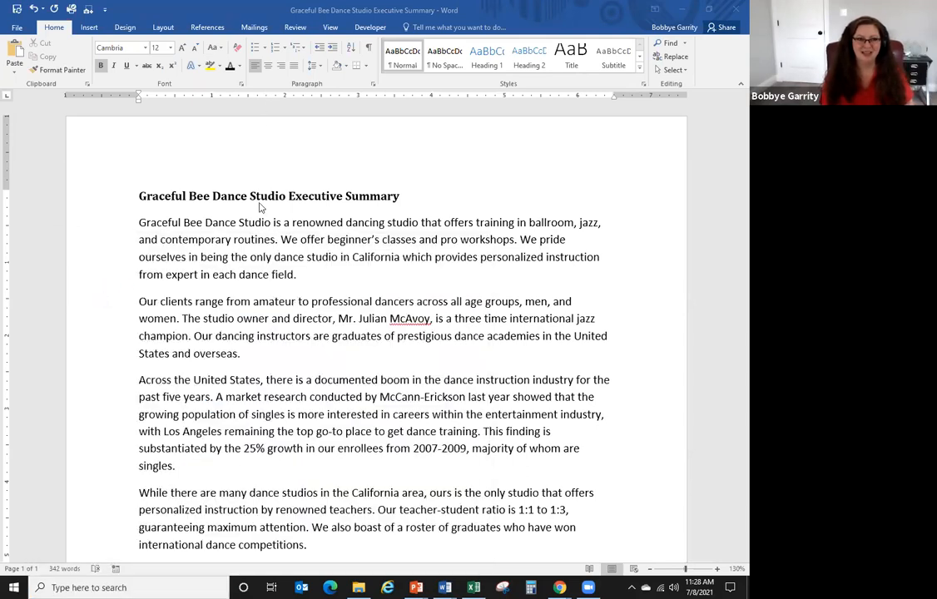
- Snip the summary's first paragraph, then close Snipping Tool without saving the capture
{"action": "left_click", "coordinate": [284, 208]}
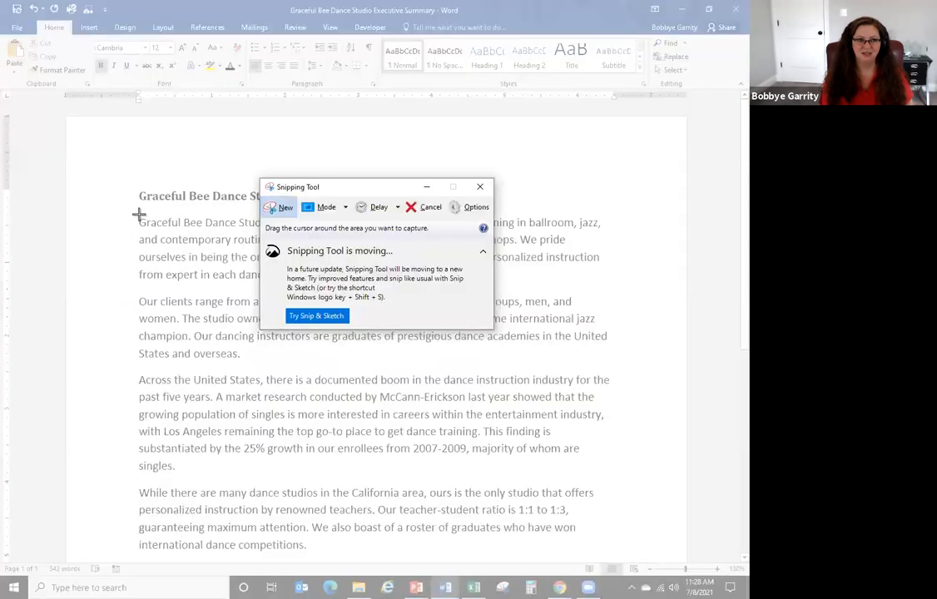
{"action": "left_click_drag", "start_coordinate": [139, 214], "coordinate": [599, 281]}
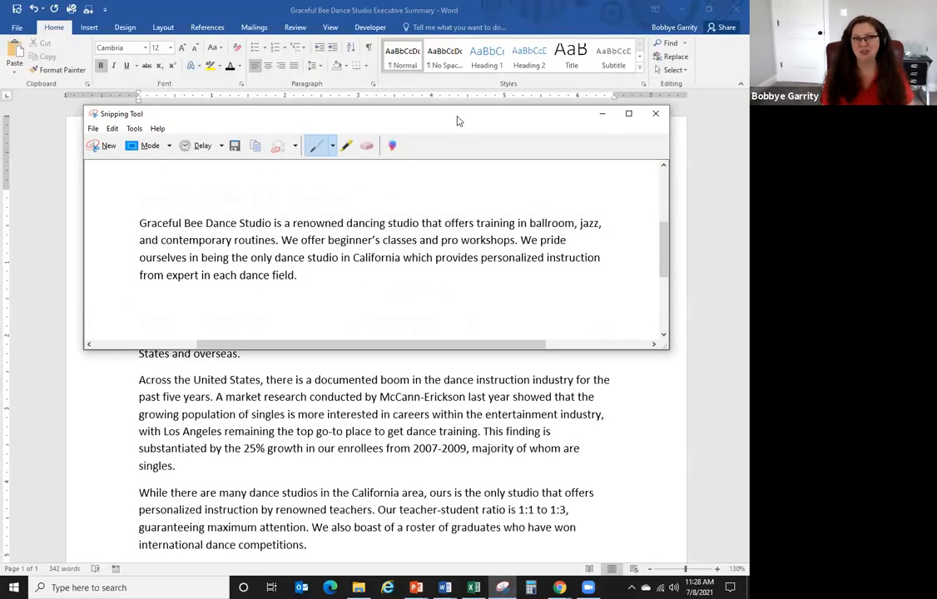
{"action": "left_click_drag", "start_coordinate": [457, 114], "coordinate": [472, 150]}
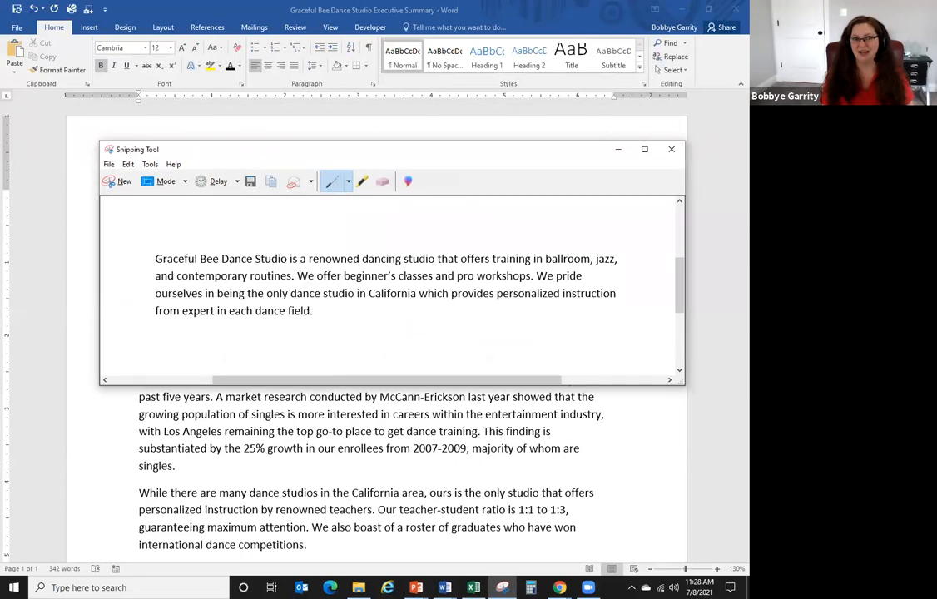
{"action": "right_click", "coordinate": [406, 286]}
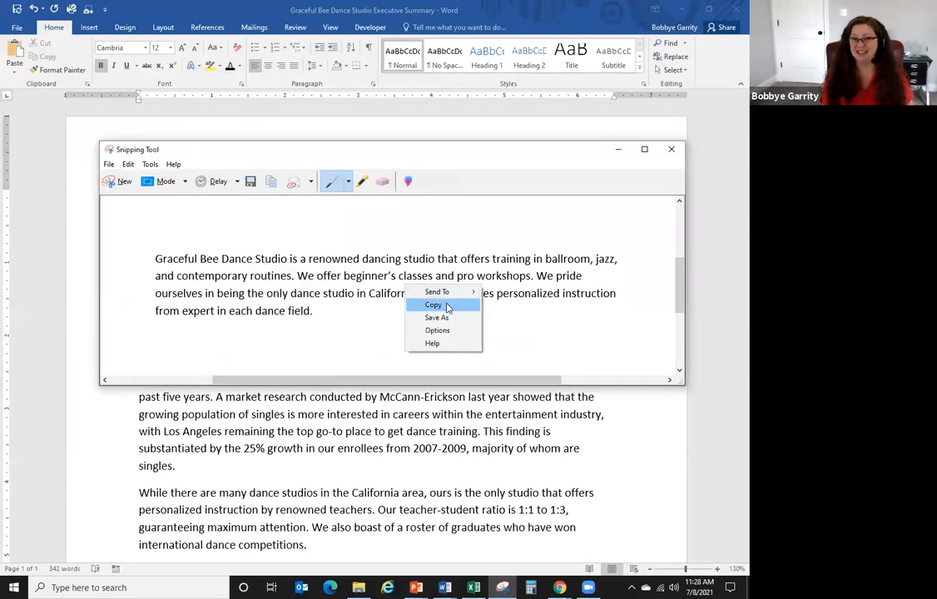
{"action": "left_click", "coordinate": [109, 164]}
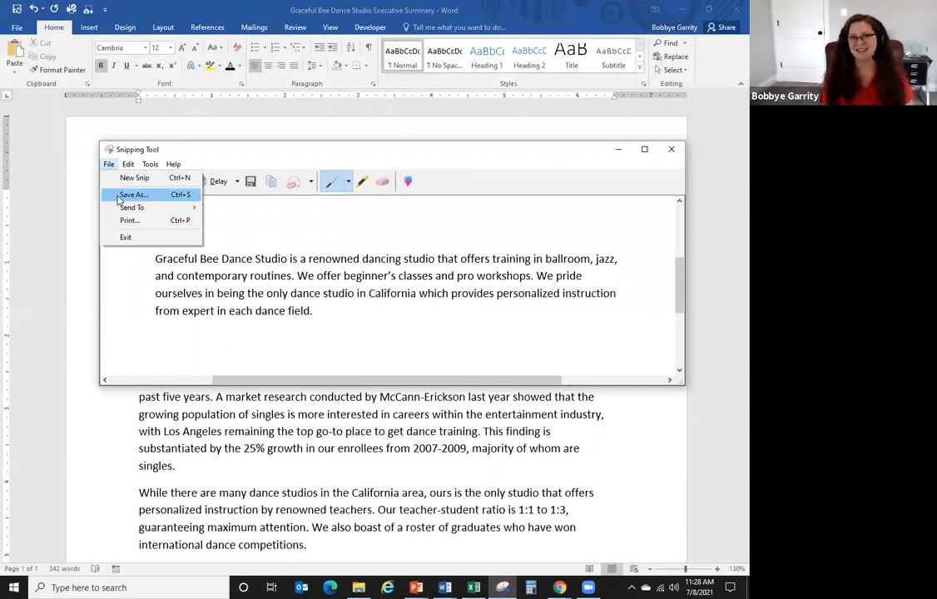
{"action": "left_click", "coordinate": [673, 150]}
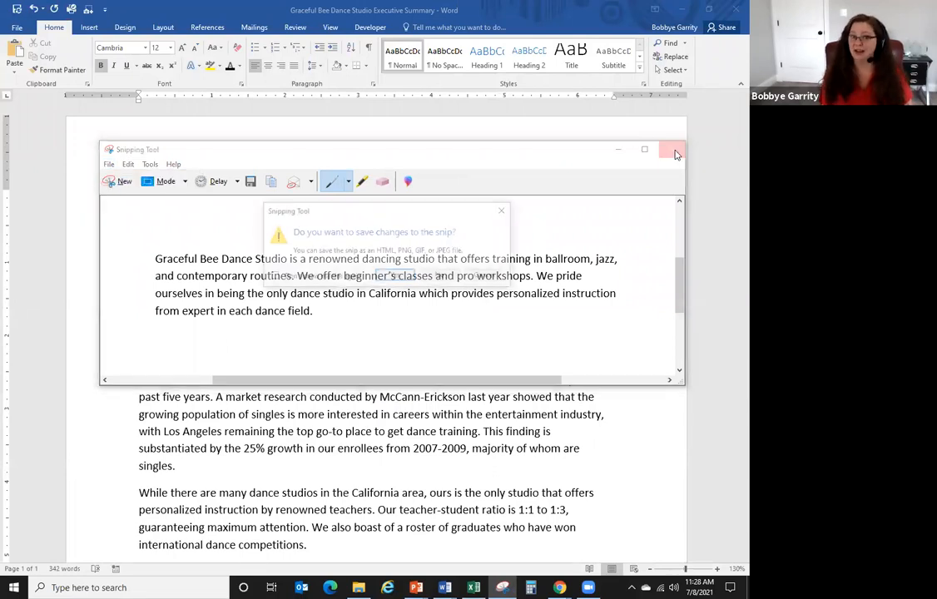
{"action": "left_click", "coordinate": [441, 276]}
{"action": "left_click", "coordinate": [92, 28]}
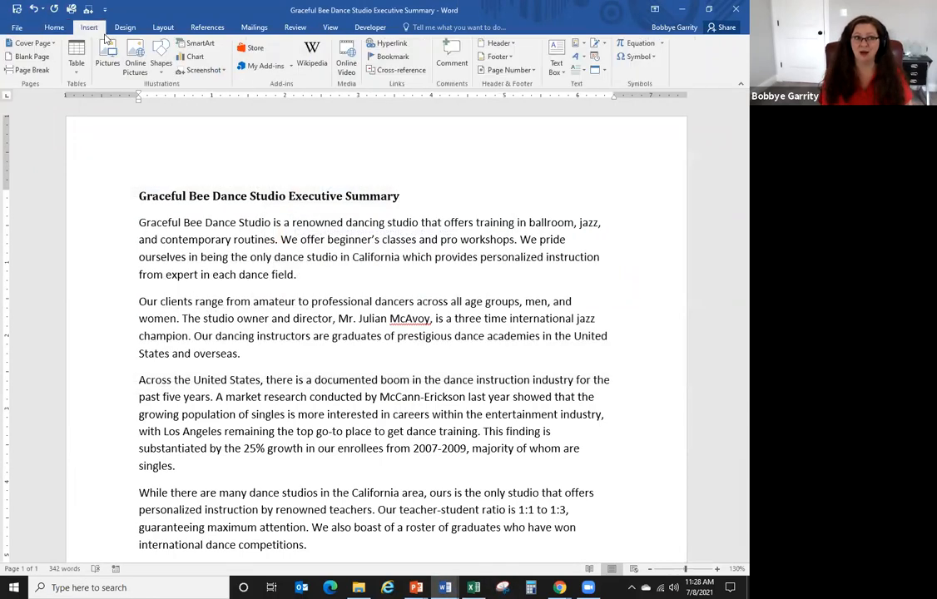
{"action": "left_click", "coordinate": [203, 70]}
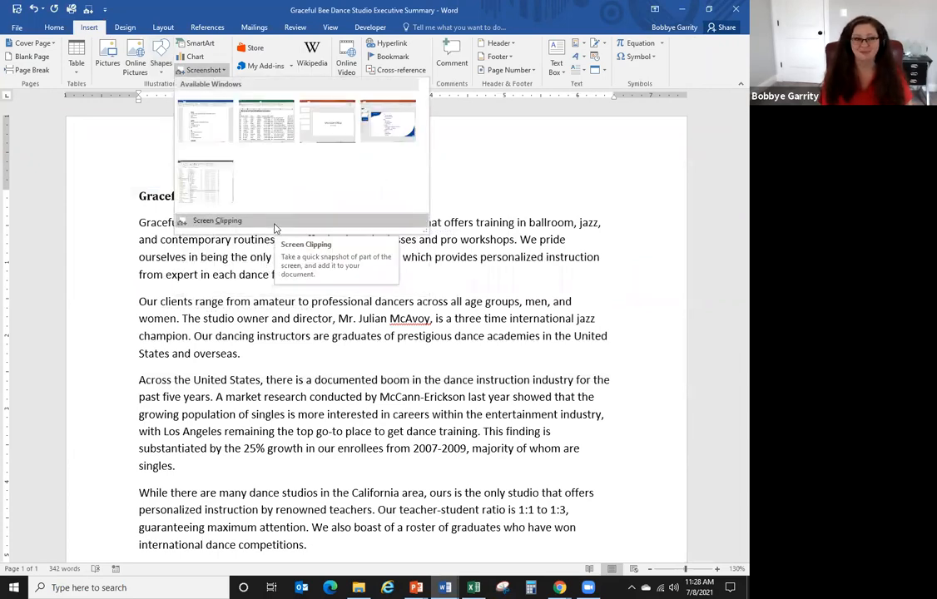
{"action": "left_click", "coordinate": [538, 309]}
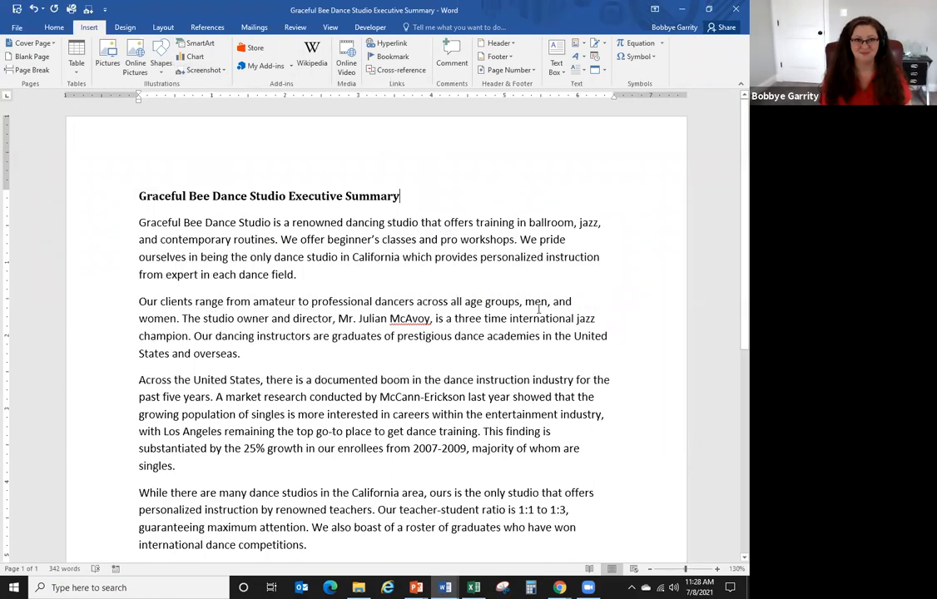
{"action": "left_click", "coordinate": [487, 273]}
{"action": "left_click", "coordinate": [460, 198]}
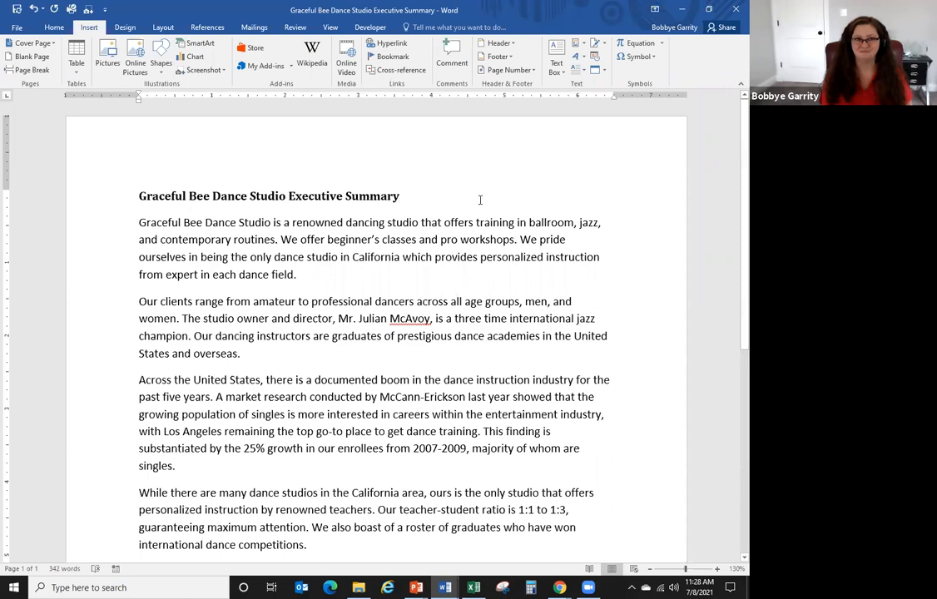
{"action": "double_click", "coordinate": [343, 139]}
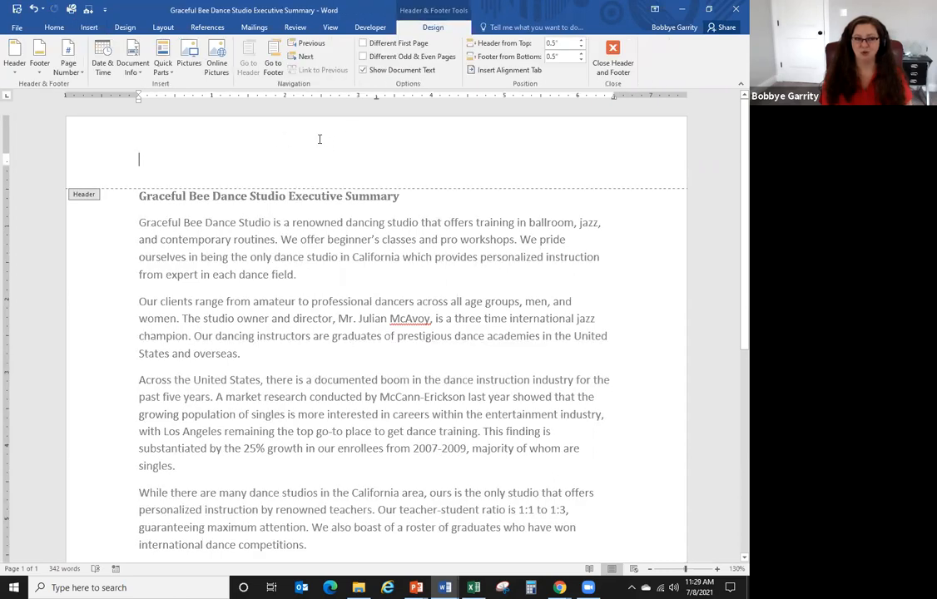
{"action": "scroll", "coordinate": [347, 146], "scroll_direction": "down", "scroll_amount": 1}
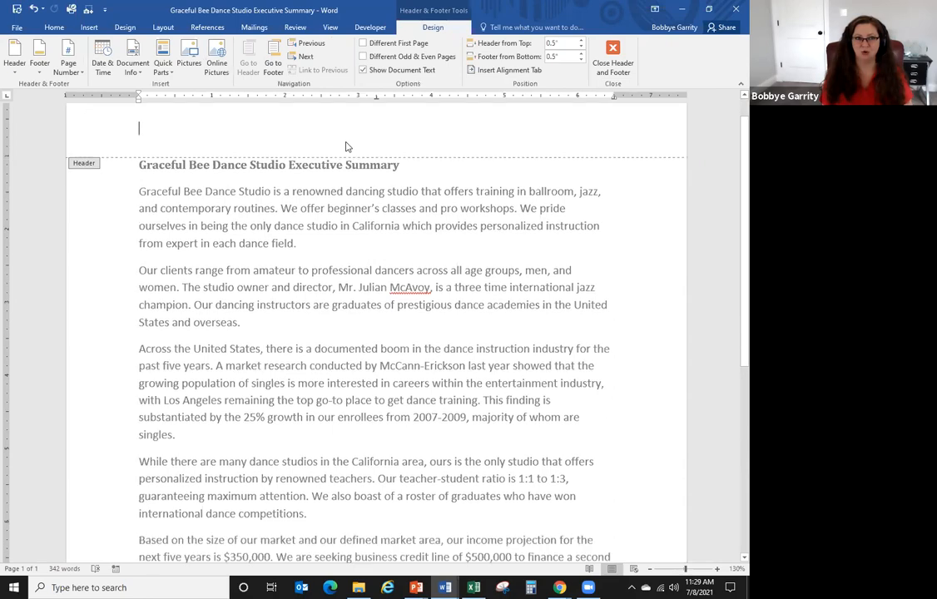
{"action": "scroll", "coordinate": [347, 147], "scroll_direction": "down", "scroll_amount": 5}
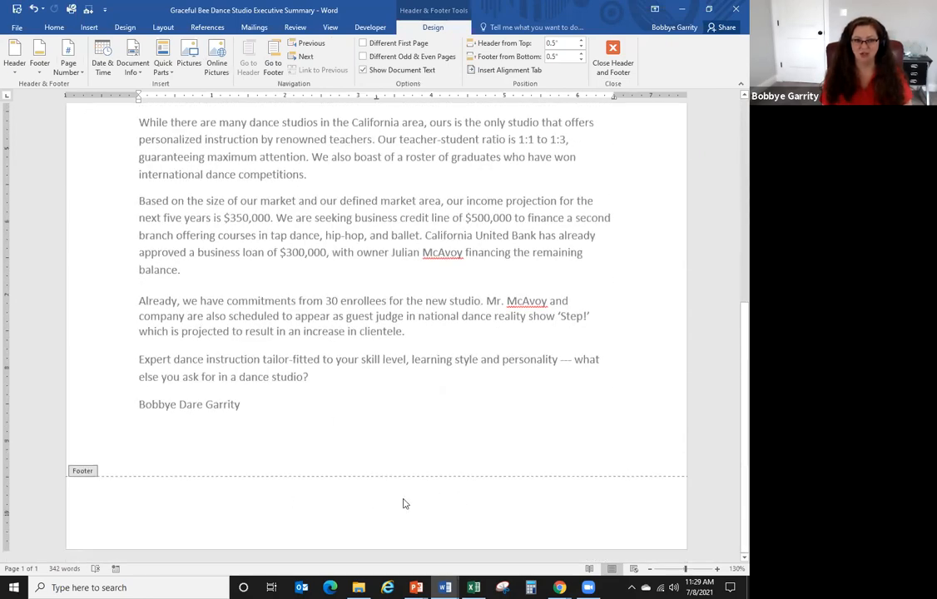
{"action": "scroll", "coordinate": [372, 503], "scroll_direction": "up", "scroll_amount": 6}
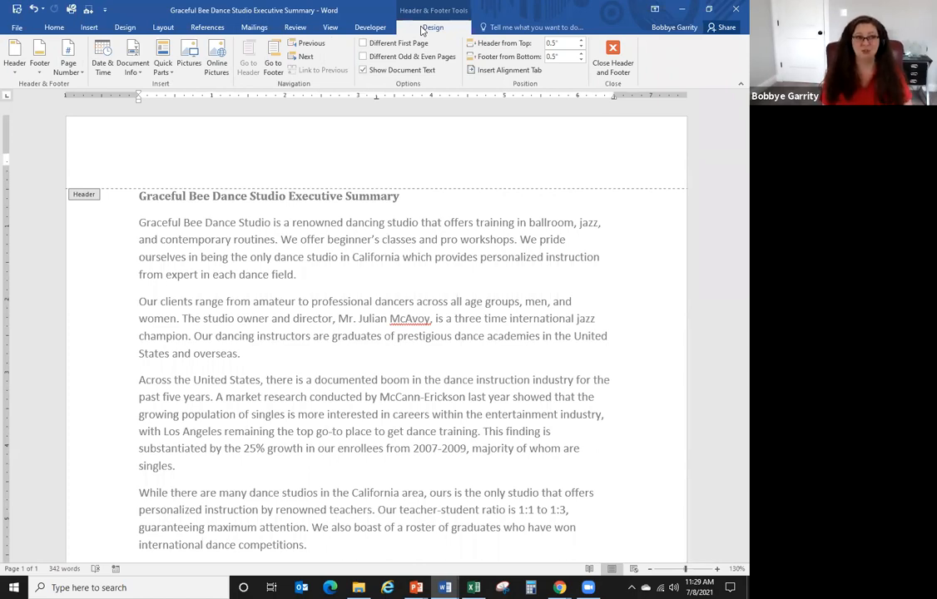
{"action": "left_click", "coordinate": [15, 67]}
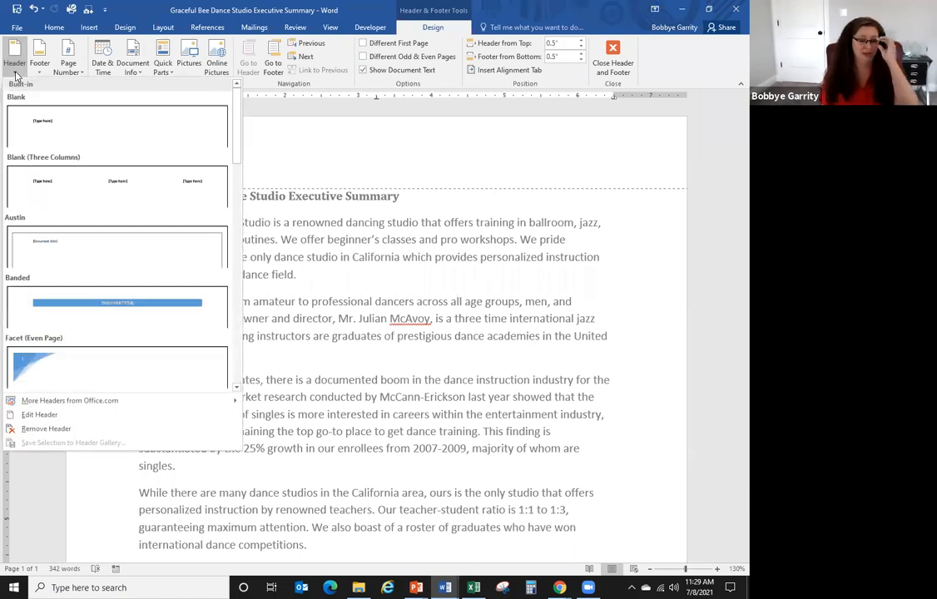
{"action": "left_click", "coordinate": [508, 288]}
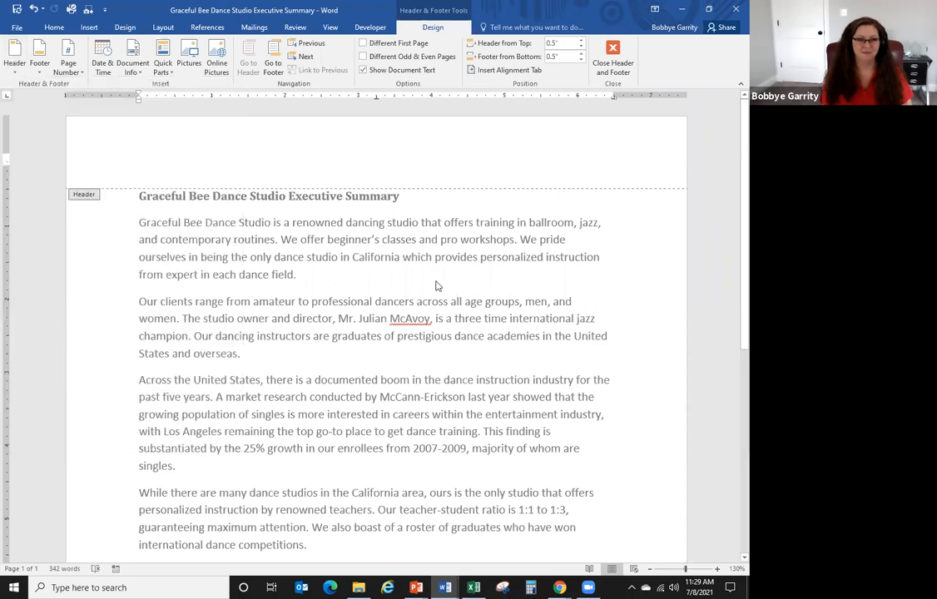
{"action": "double_click", "coordinate": [436, 283]}
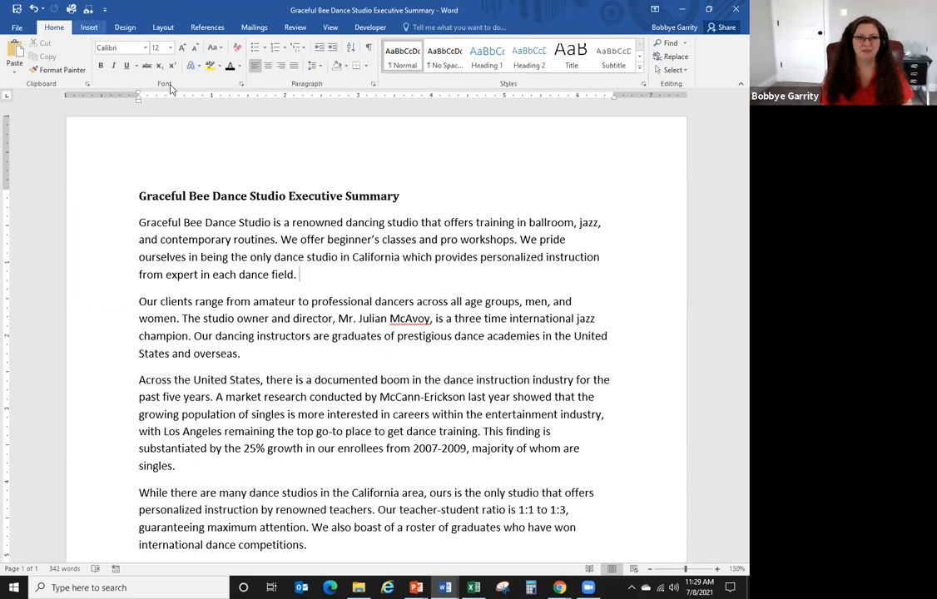
- Move the insertion point to the end of the summary title, then Alt+Tab to PowerPoint's Presentation3
{"action": "right_click", "coordinate": [381, 258]}
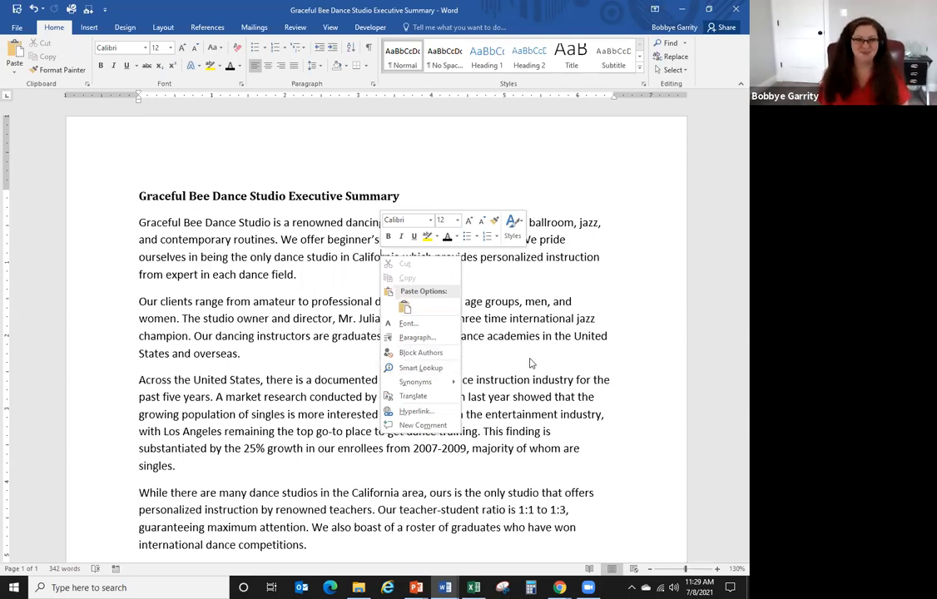
{"action": "key", "text": "Escape"}
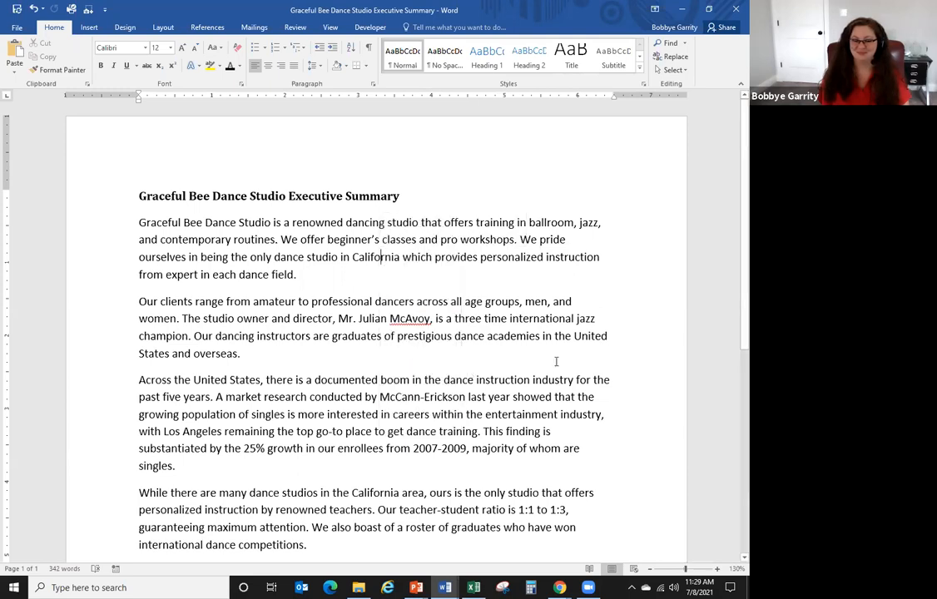
{"action": "left_click", "coordinate": [506, 351]}
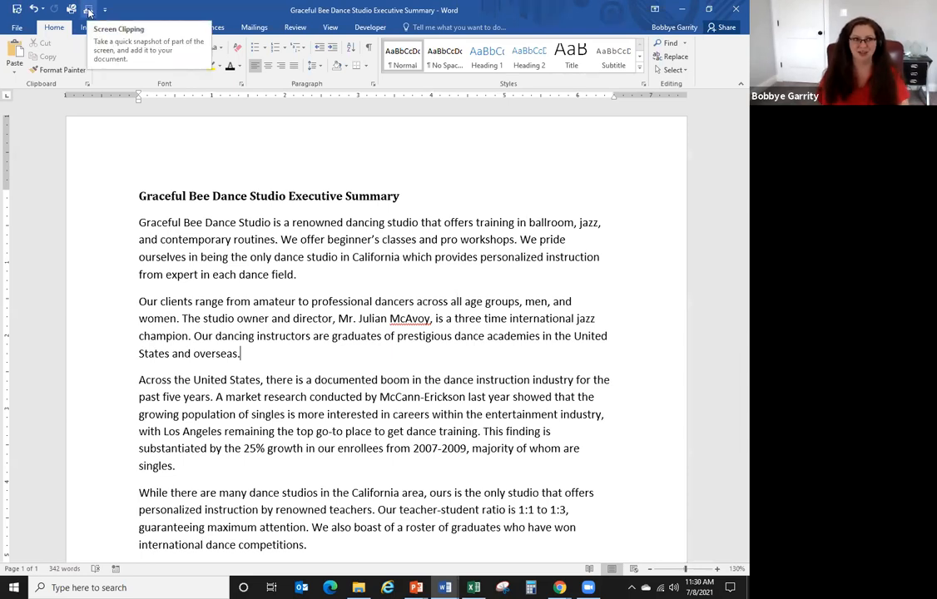
{"action": "left_click", "coordinate": [524, 196]}
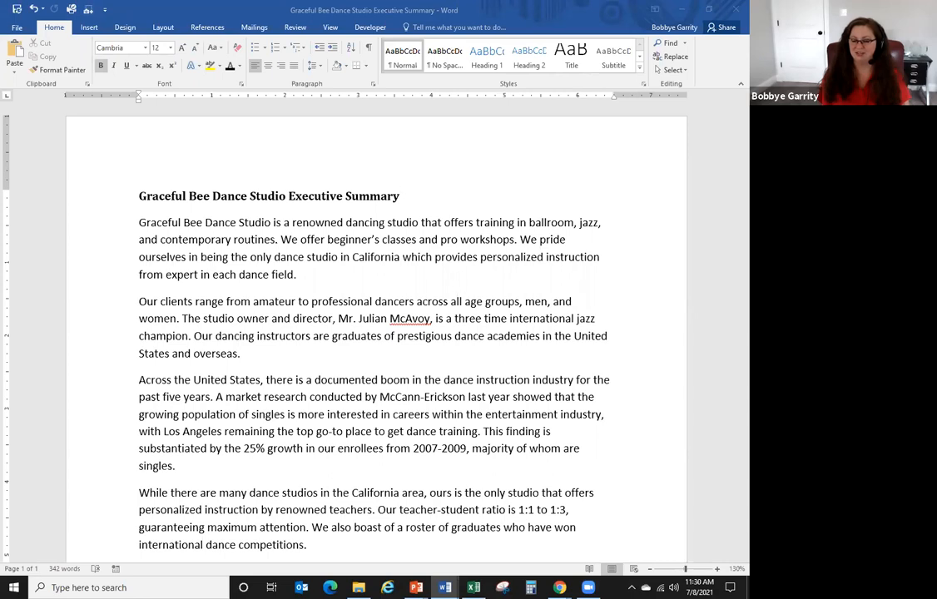
{"action": "key", "text": "alt+Tab"}
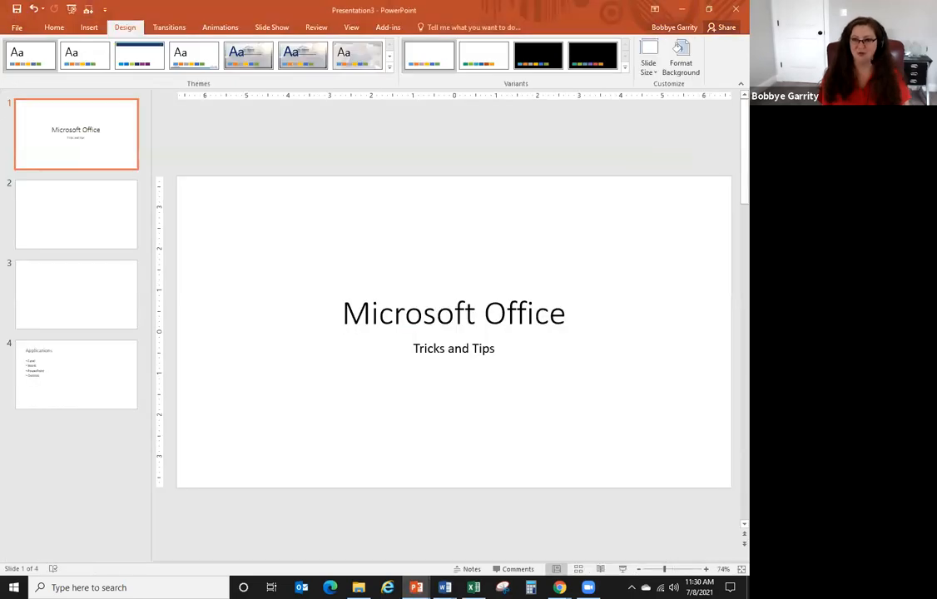
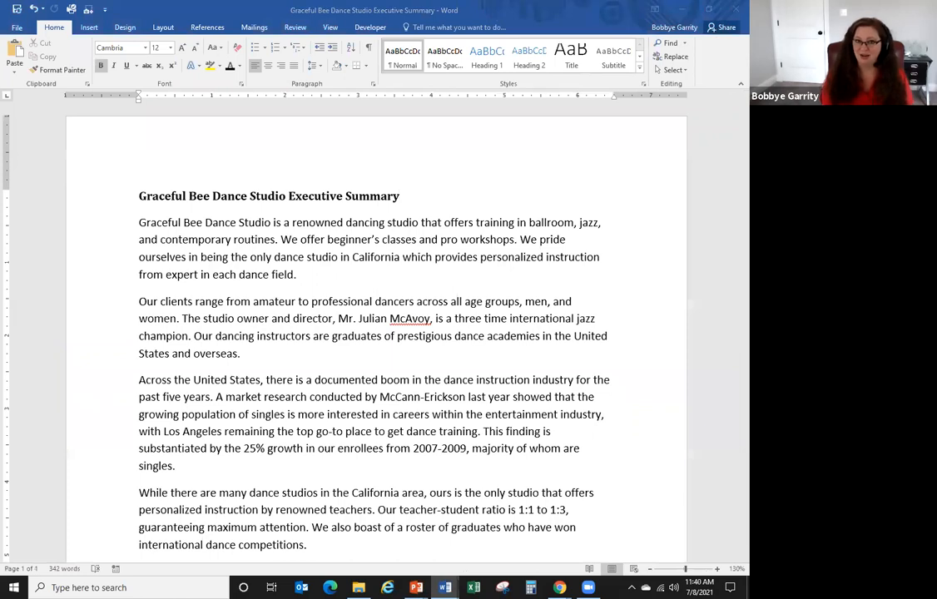
- Switch from the Word executive summary to the Outlook lab window
{"action": "key", "text": "alt+Tab"}
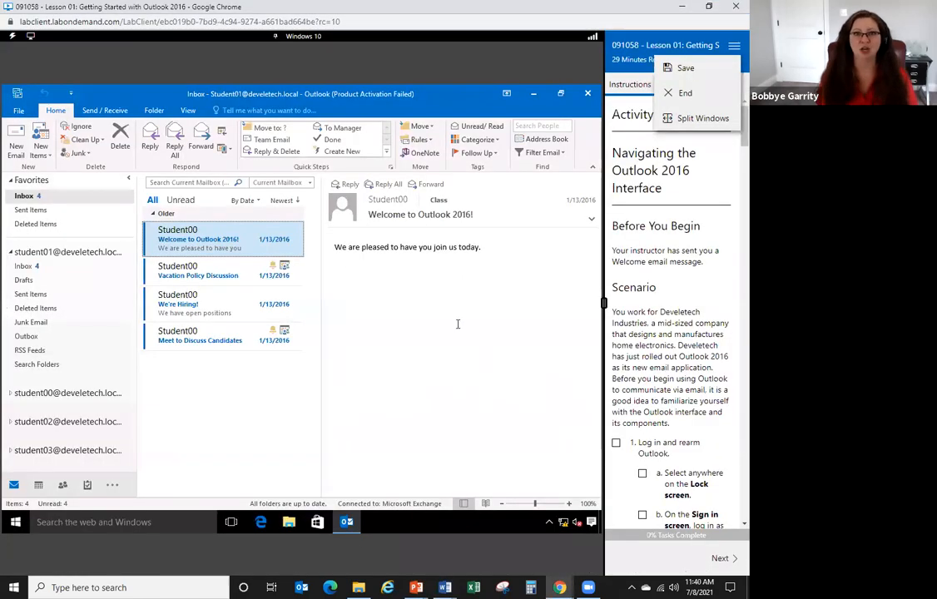
- Close the lab instructions panel and minimize the popped-out instructions window
{"action": "left_click", "coordinate": [688, 118]}
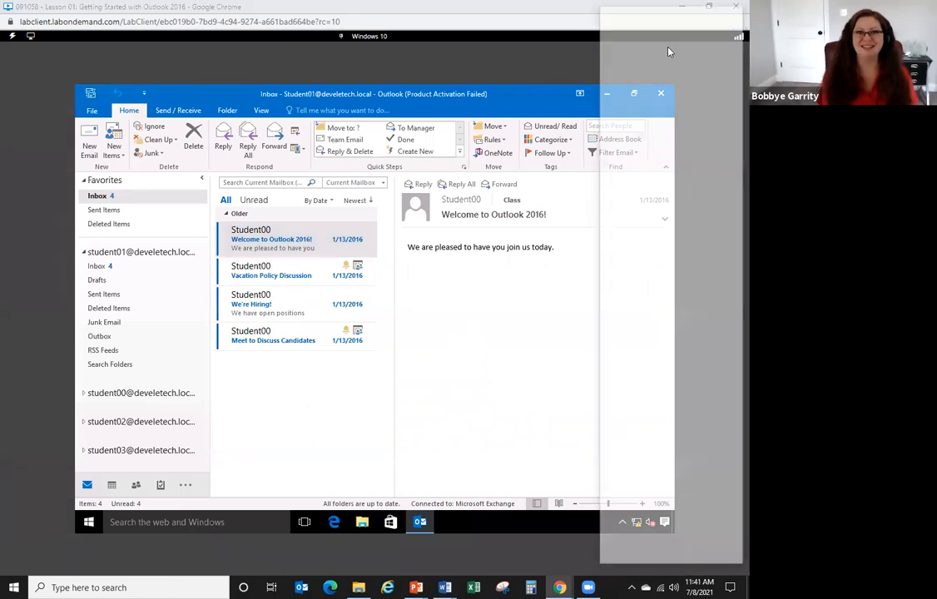
{"action": "left_click", "coordinate": [679, 8]}
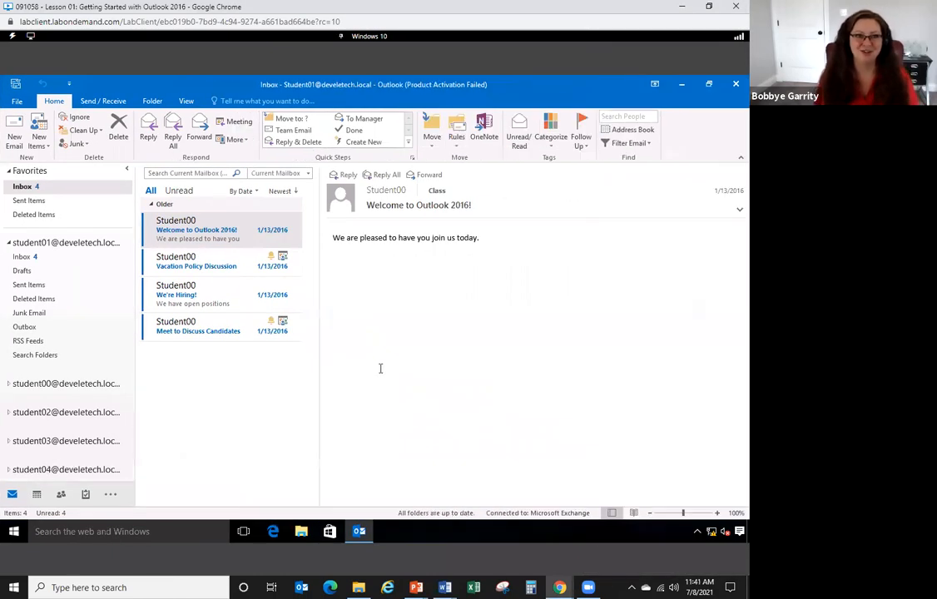
{"action": "left_click", "coordinate": [215, 419]}
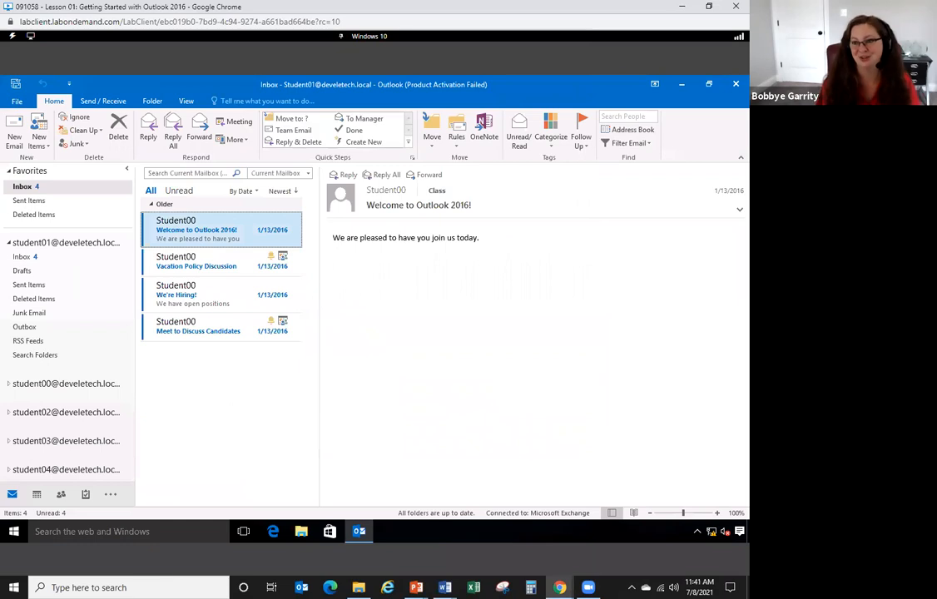
- Bring the Outlook lab back into focus and begin setting up the Team Email quick step
{"action": "key", "text": "alt+Tab"}
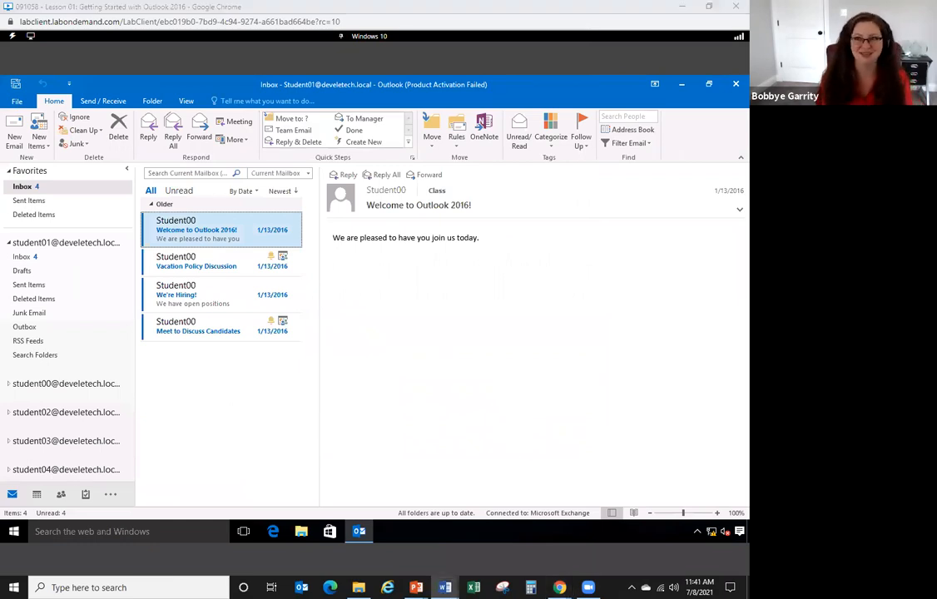
{"action": "left_click", "coordinate": [225, 440]}
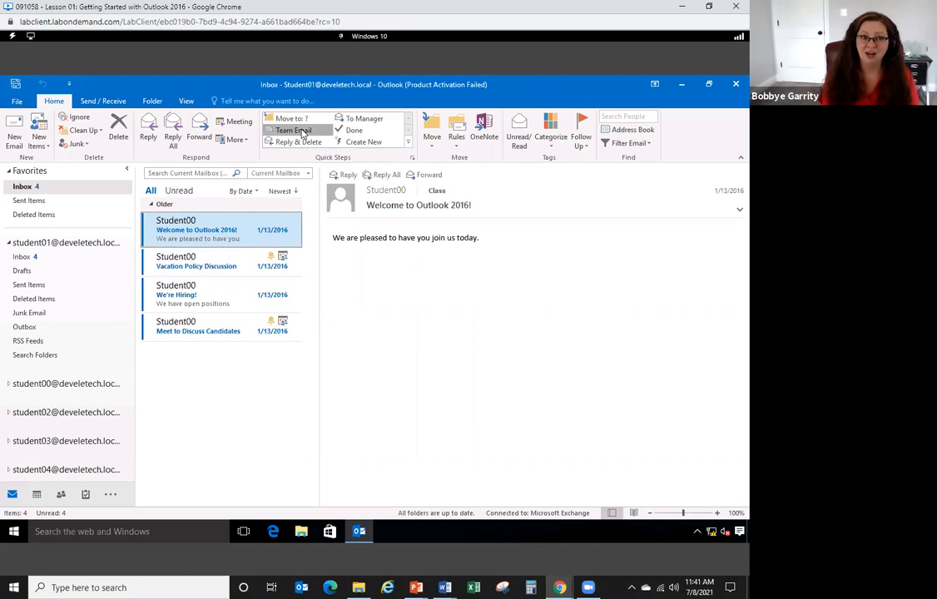
{"action": "left_click", "coordinate": [293, 131]}
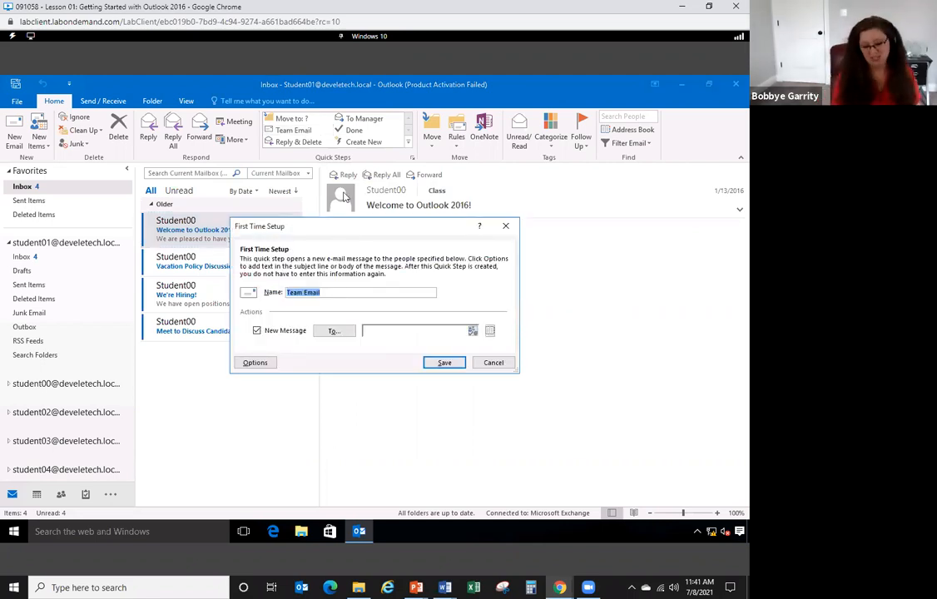
- Rename the Team Email quick step to 'Accounting', address it to five student contacts, and save
{"action": "type", "text": "Accounting"}
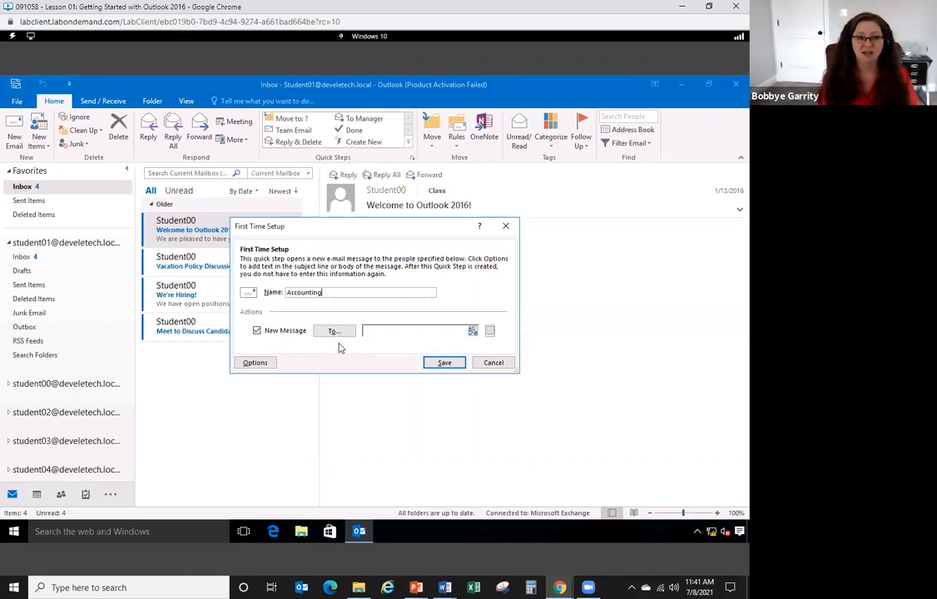
{"action": "left_click_drag", "start_coordinate": [326, 294], "coordinate": [273, 292]}
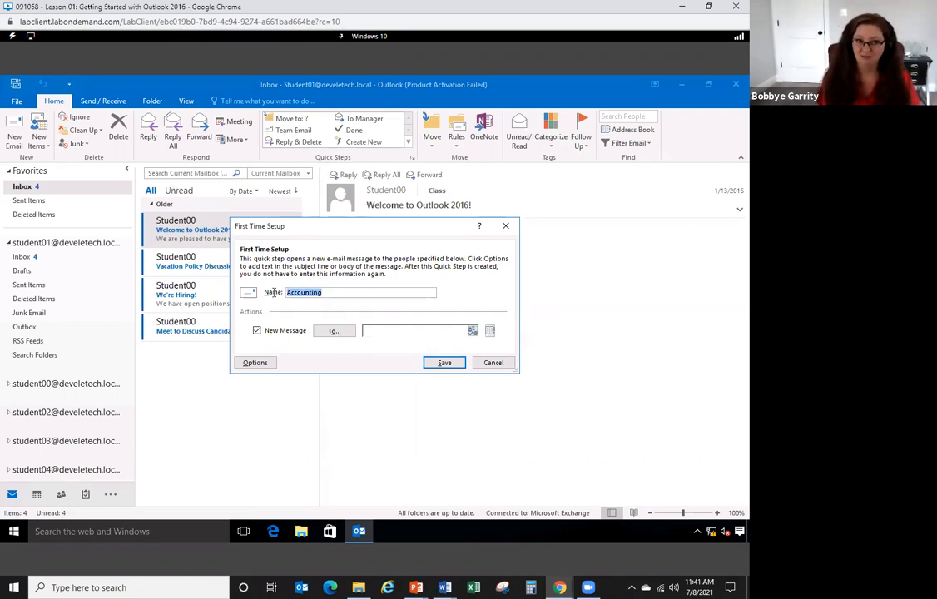
{"action": "left_click", "coordinate": [334, 332]}
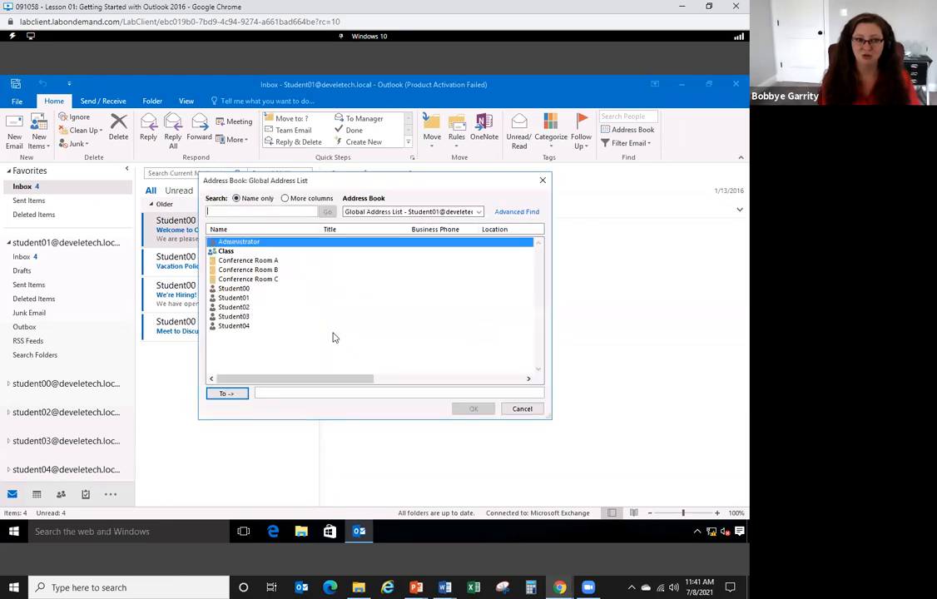
{"action": "double_click", "coordinate": [237, 287]}
{"action": "double_click", "coordinate": [237, 297]}
{"action": "double_click", "coordinate": [240, 307]}
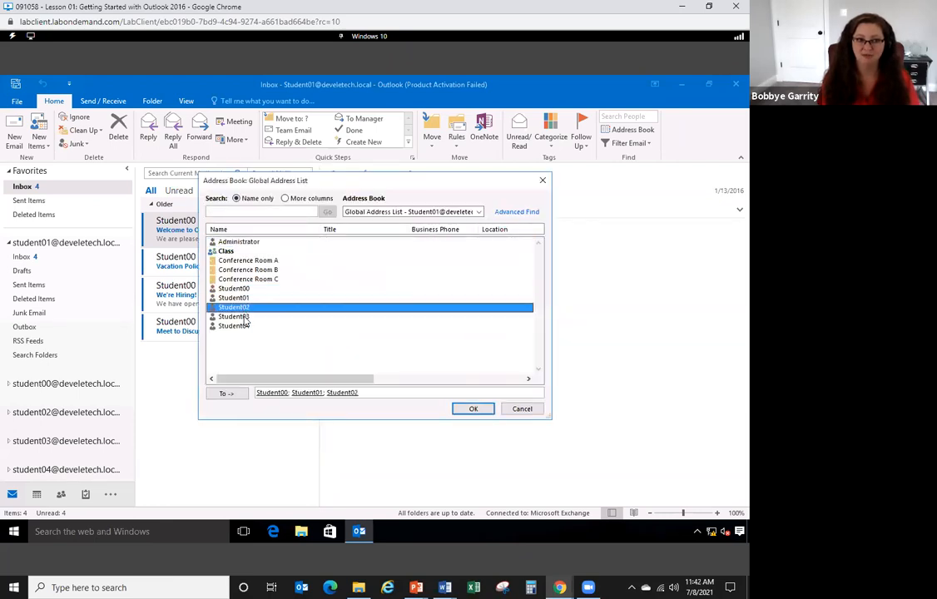
{"action": "double_click", "coordinate": [241, 317]}
{"action": "double_click", "coordinate": [243, 326]}
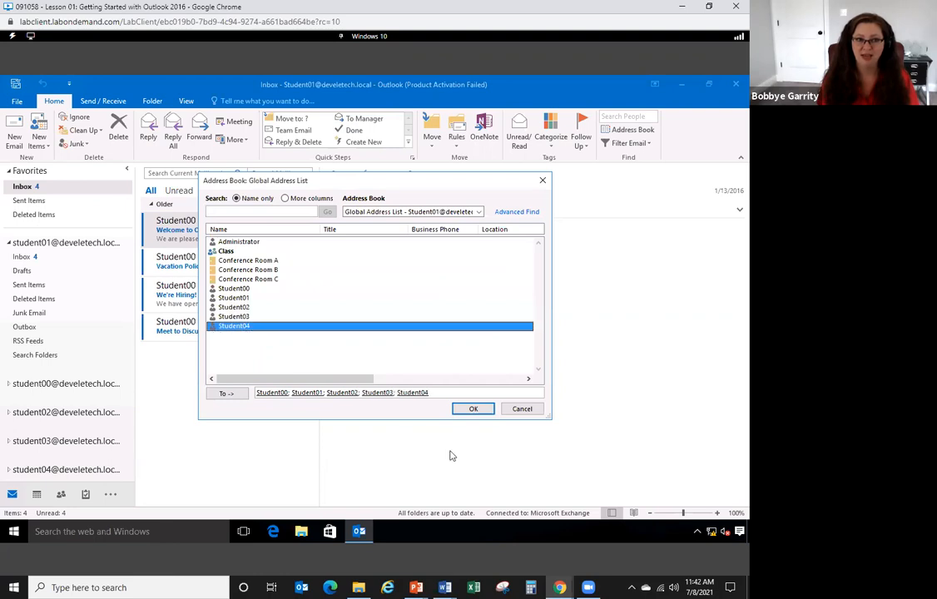
{"action": "left_click", "coordinate": [487, 413]}
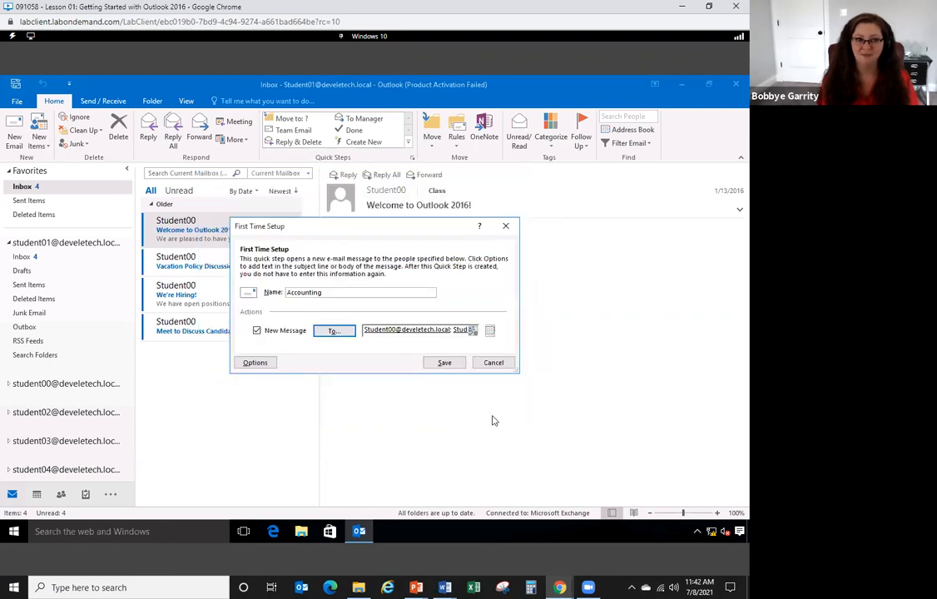
{"action": "left_click", "coordinate": [445, 363]}
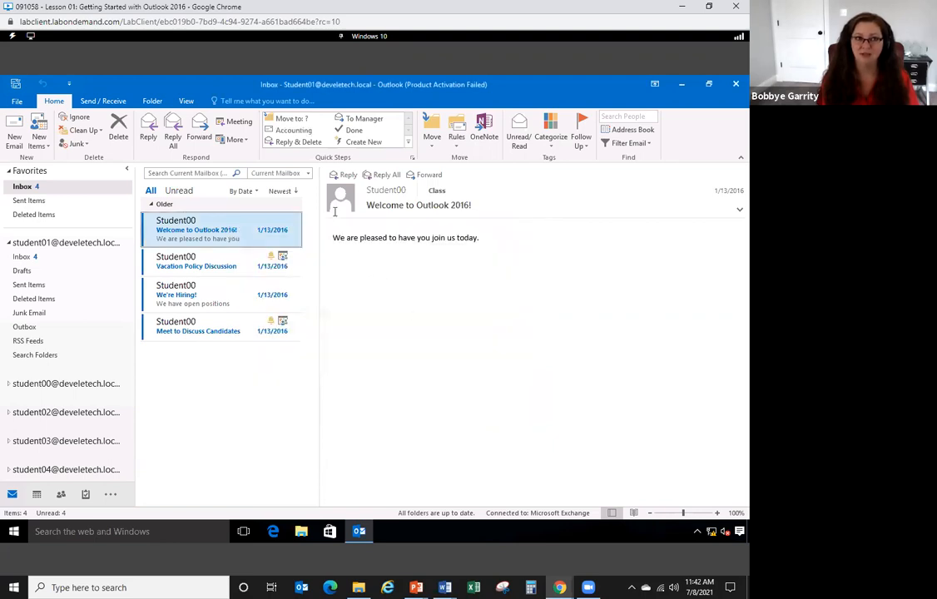
{"action": "left_click", "coordinate": [292, 133]}
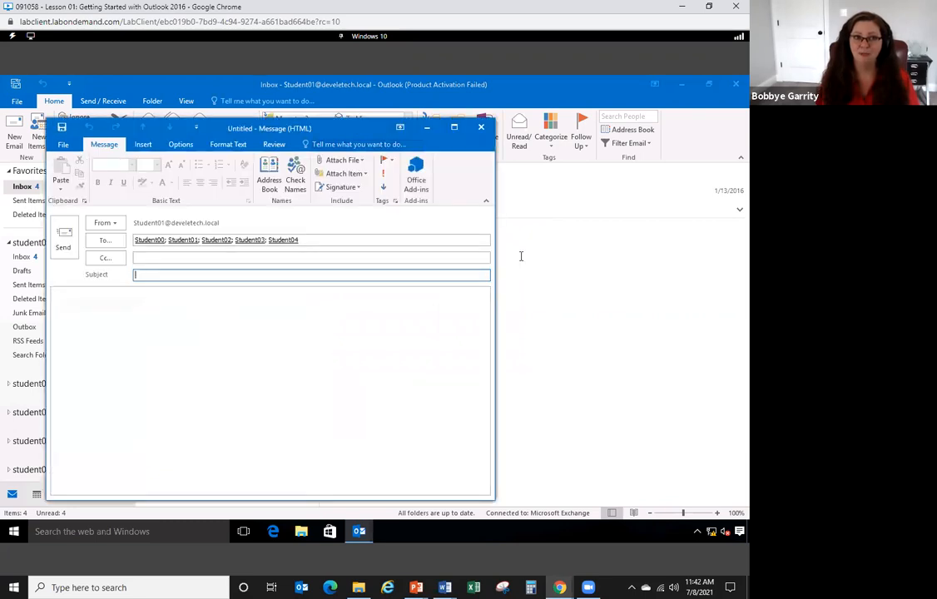
{"action": "left_click", "coordinate": [454, 126]}
{"action": "left_click_drag", "start_coordinate": [325, 202], "coordinate": [78, 215]}
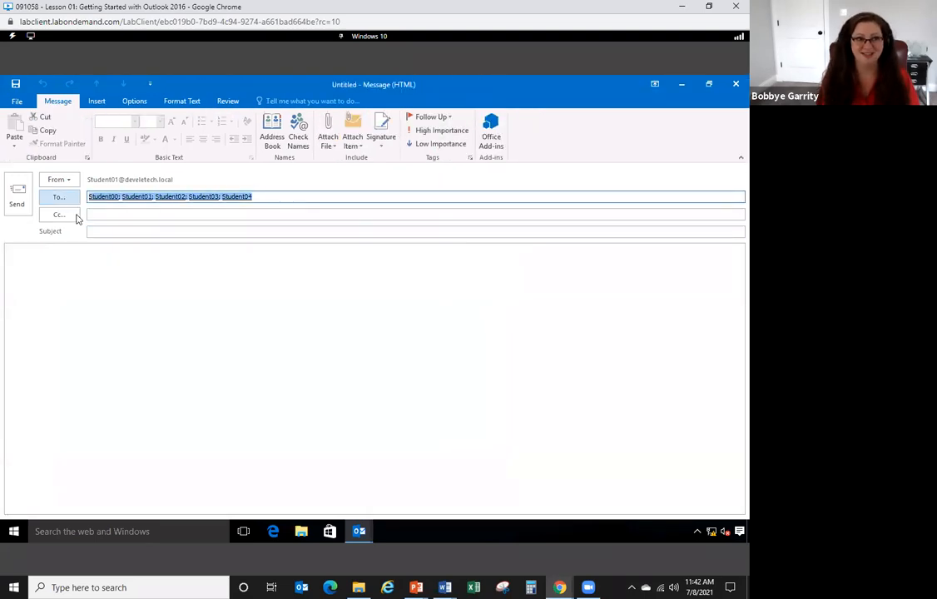
{"action": "left_click", "coordinate": [291, 366]}
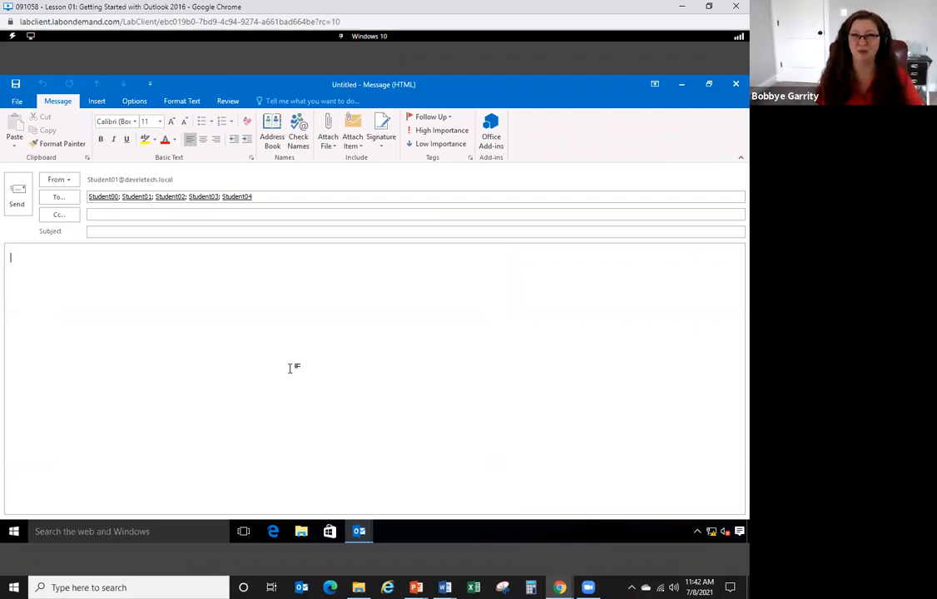
{"action": "left_click", "coordinate": [734, 85]}
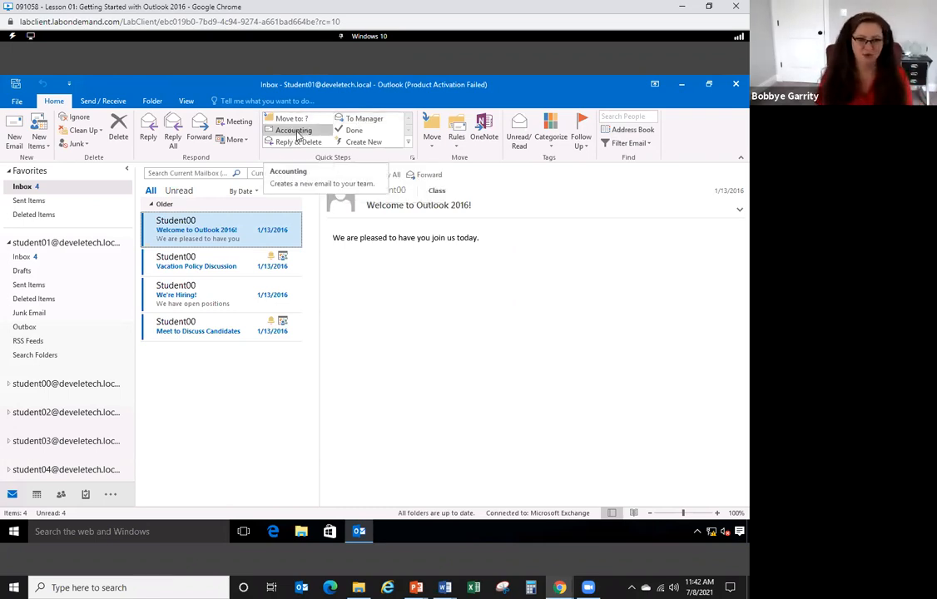
- Create a new quick step named 'Operations' with a New Message action
{"action": "left_click", "coordinate": [366, 142]}
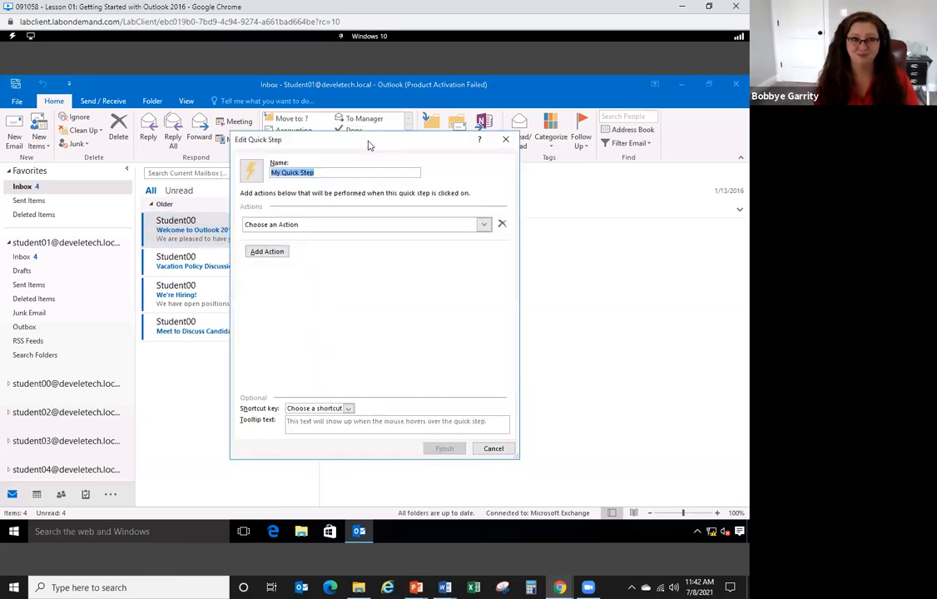
{"action": "type", "text": "Operations"}
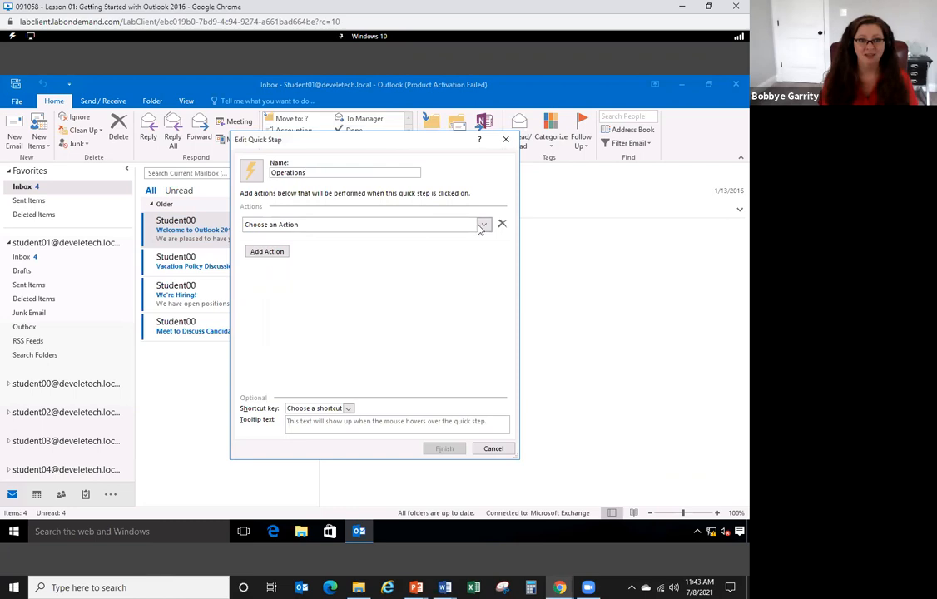
{"action": "left_click", "coordinate": [484, 225]}
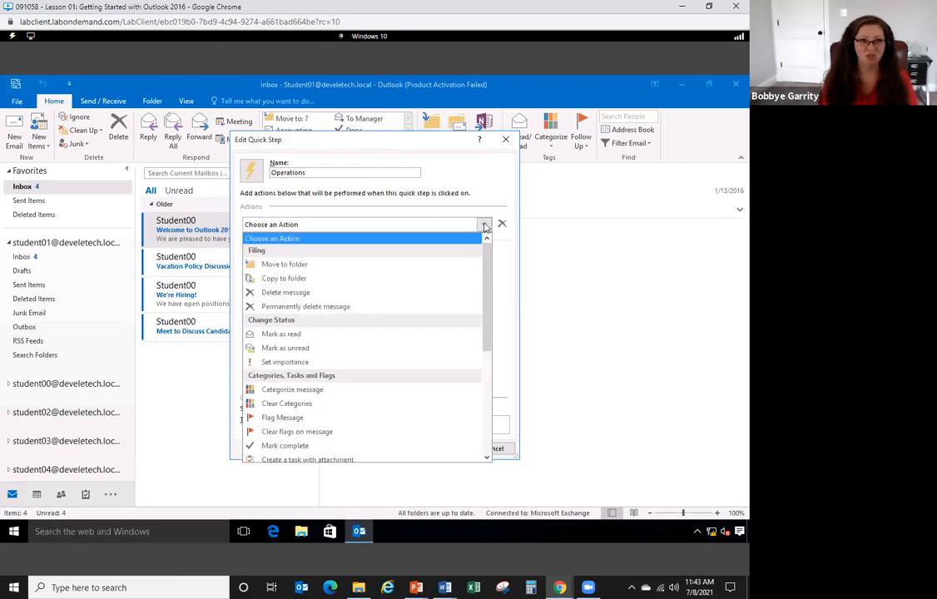
{"action": "left_click_drag", "start_coordinate": [487, 264], "coordinate": [506, 380]}
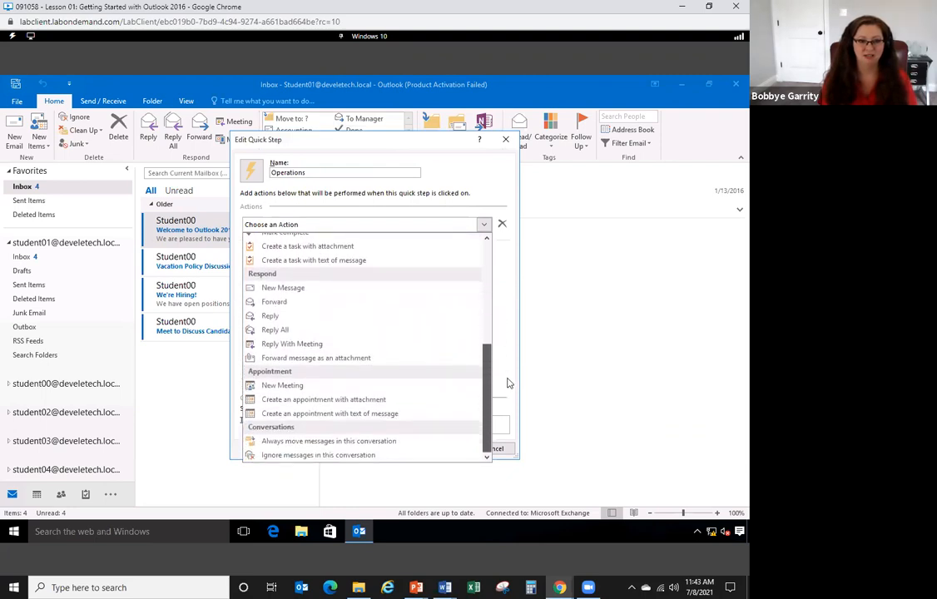
{"action": "left_click", "coordinate": [306, 289]}
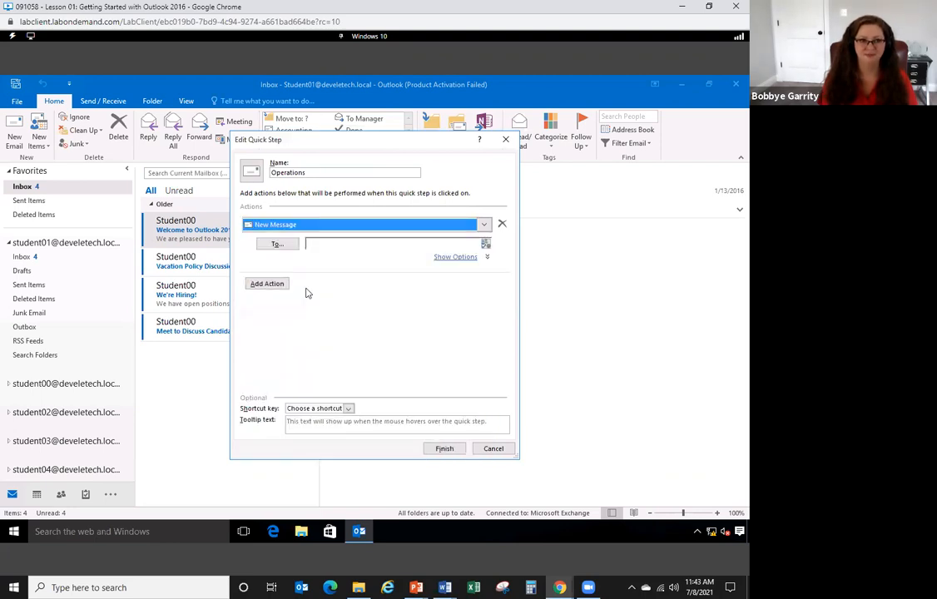
- Address the Operations message to one student contact, review shortcut keys, and finish the step
{"action": "left_click", "coordinate": [276, 243]}
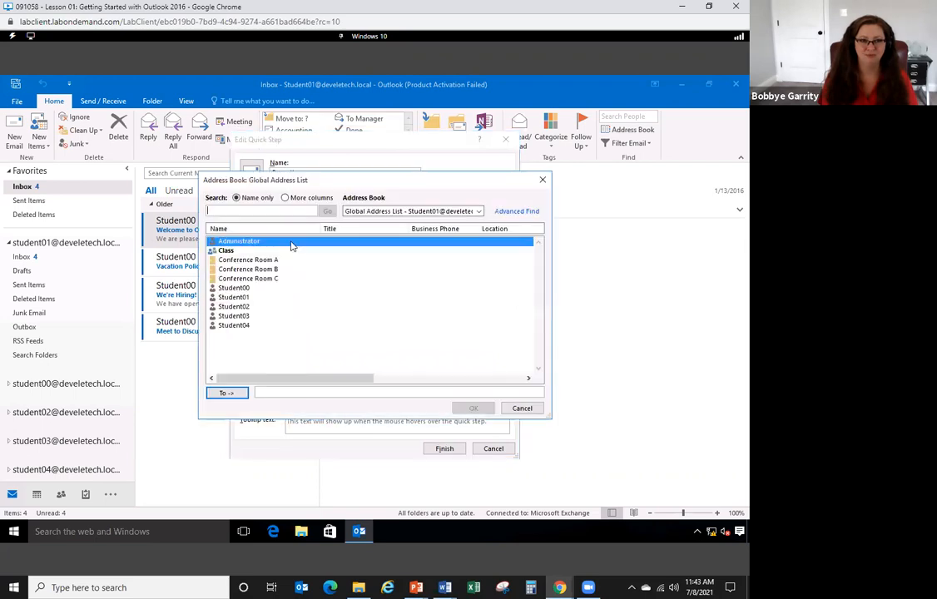
{"action": "double_click", "coordinate": [234, 306]}
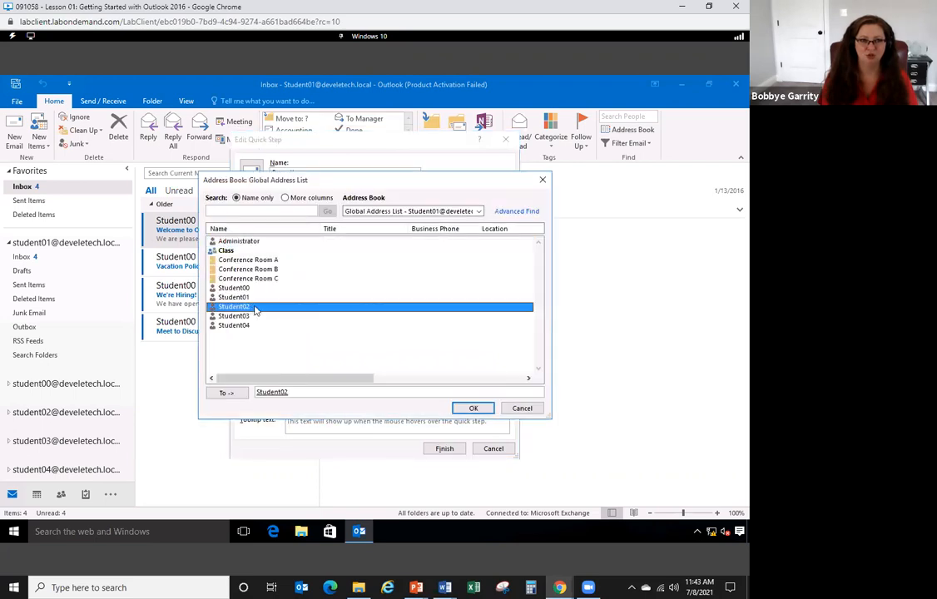
{"action": "left_click", "coordinate": [472, 408]}
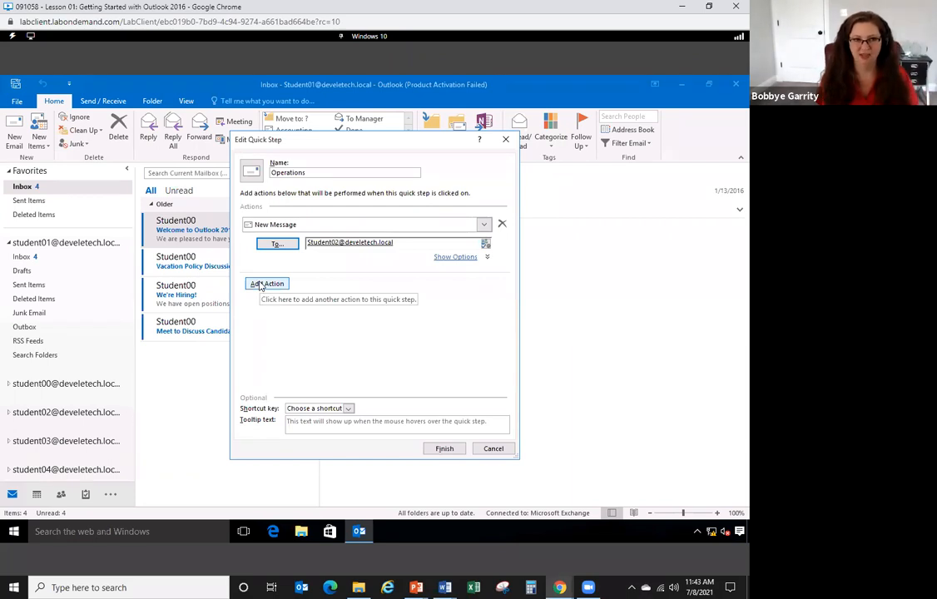
{"action": "left_click", "coordinate": [349, 408]}
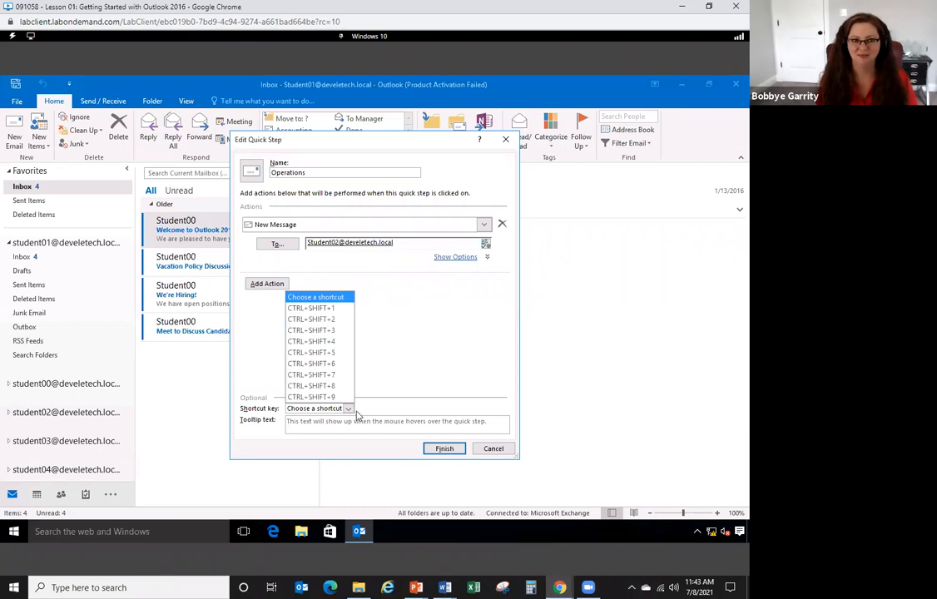
{"action": "left_click", "coordinate": [443, 448]}
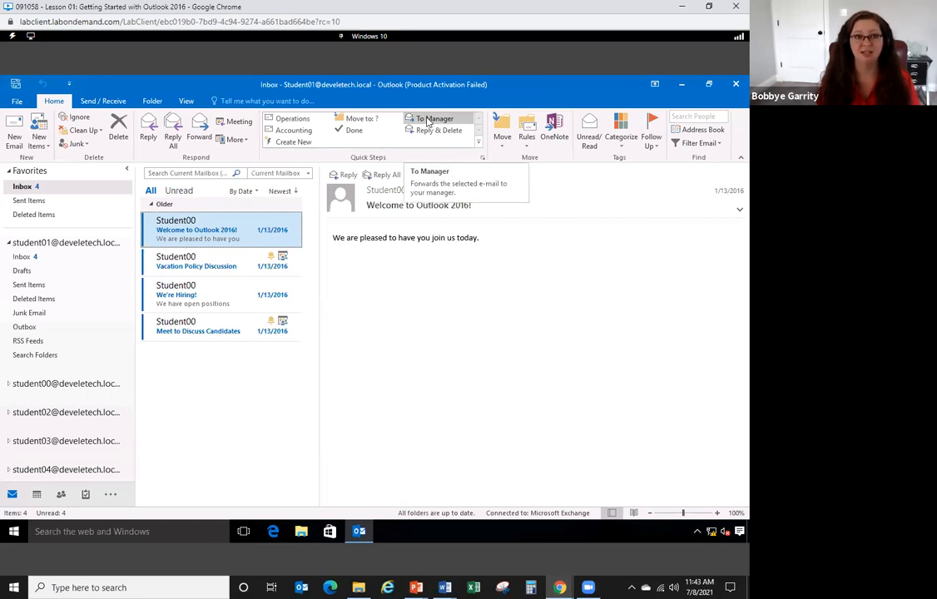
{"action": "left_click", "coordinate": [293, 121]}
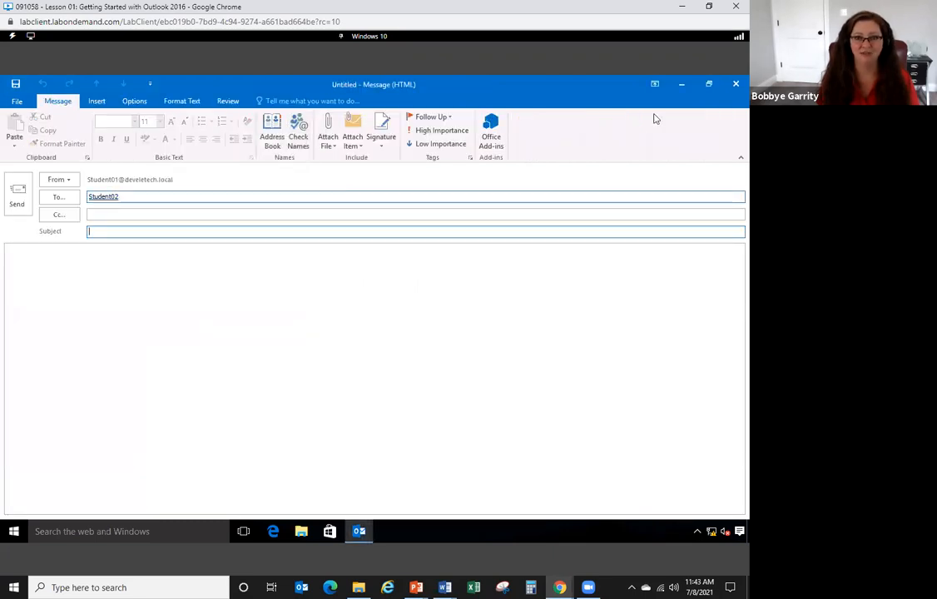
{"action": "left_click", "coordinate": [734, 86]}
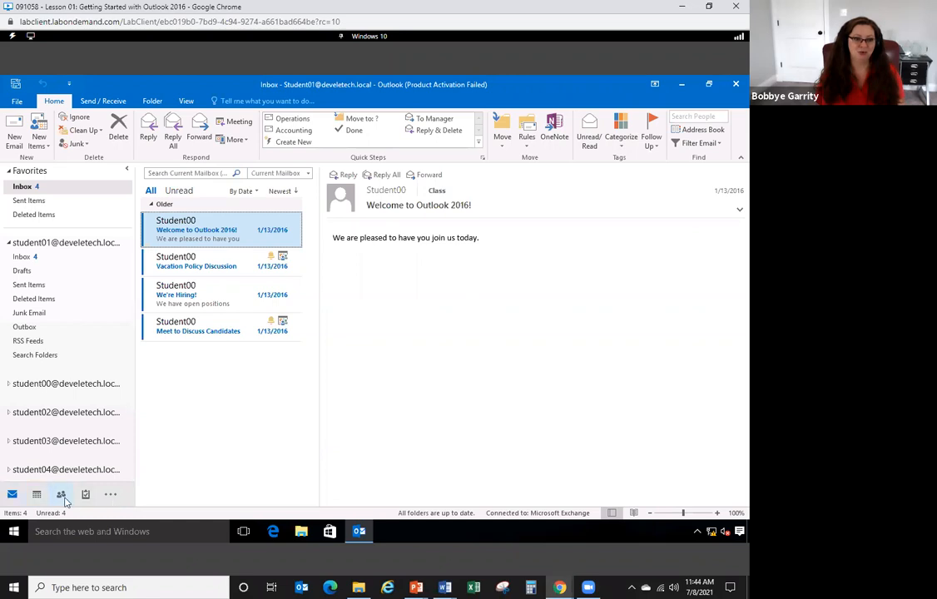
- Open the Journal folder from the Folders list in the navigation bar
{"action": "left_click", "coordinate": [111, 494]}
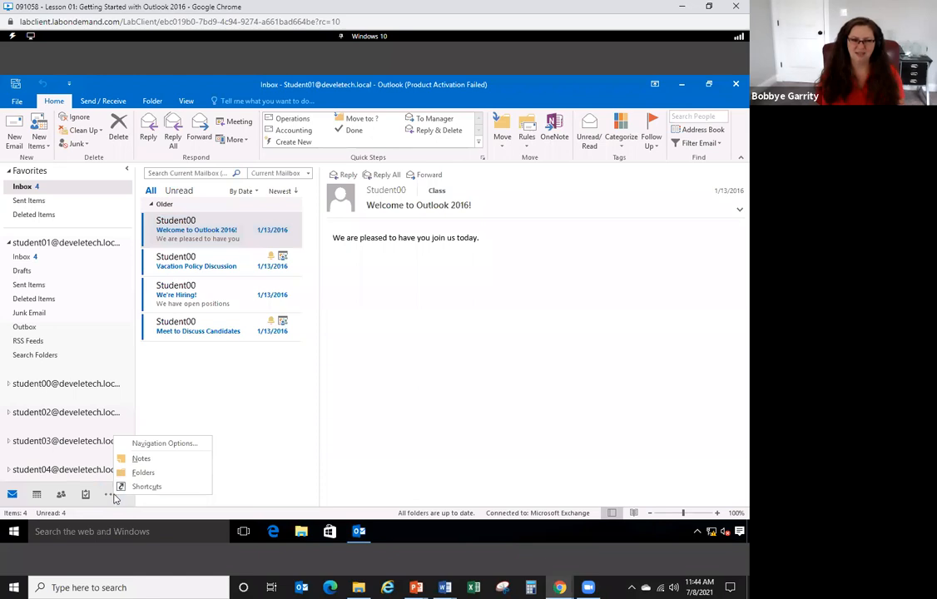
{"action": "left_click", "coordinate": [162, 475]}
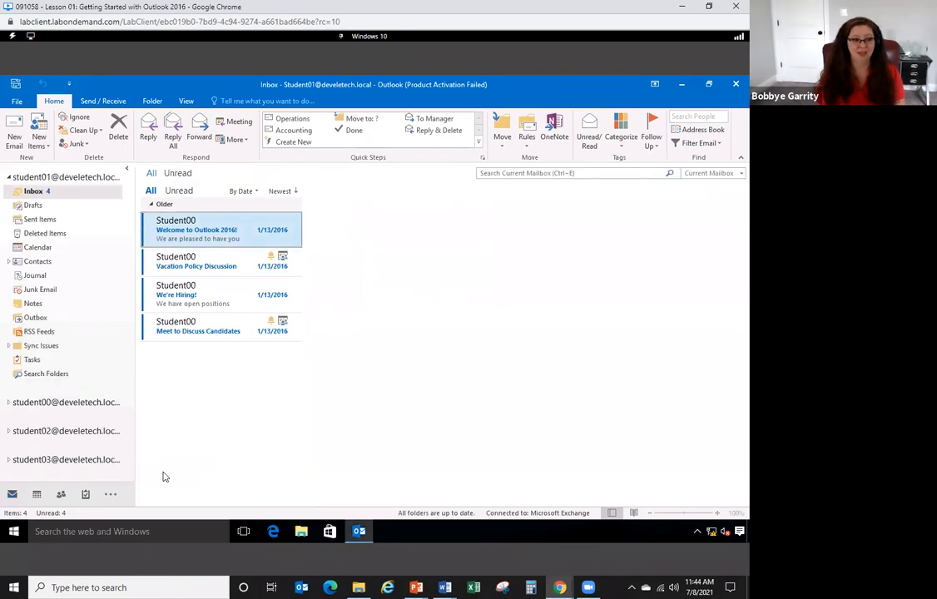
{"action": "left_click", "coordinate": [48, 277]}
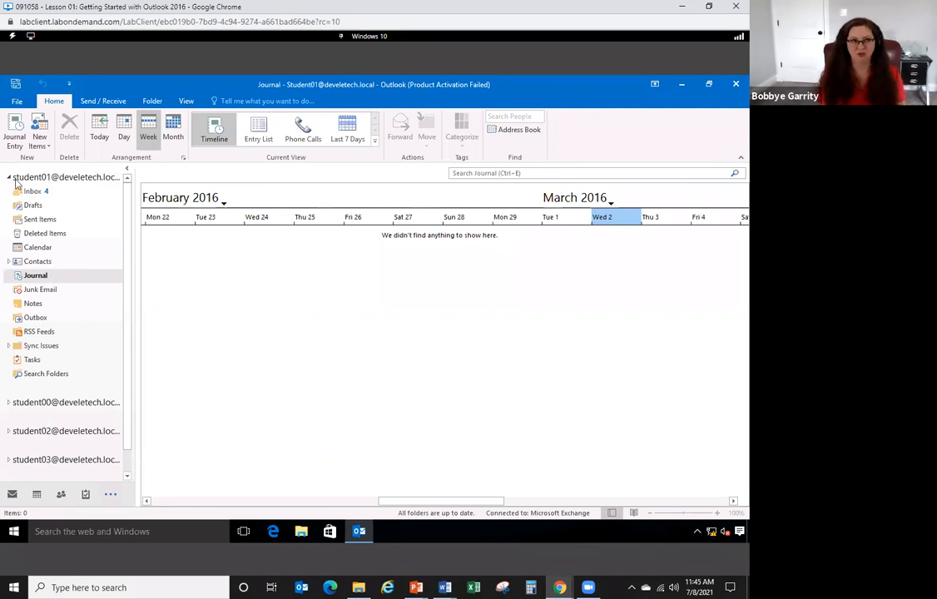
- Start a journal entry titled 'Conversation with Bob' with entry type Conversation
{"action": "left_click", "coordinate": [14, 130]}
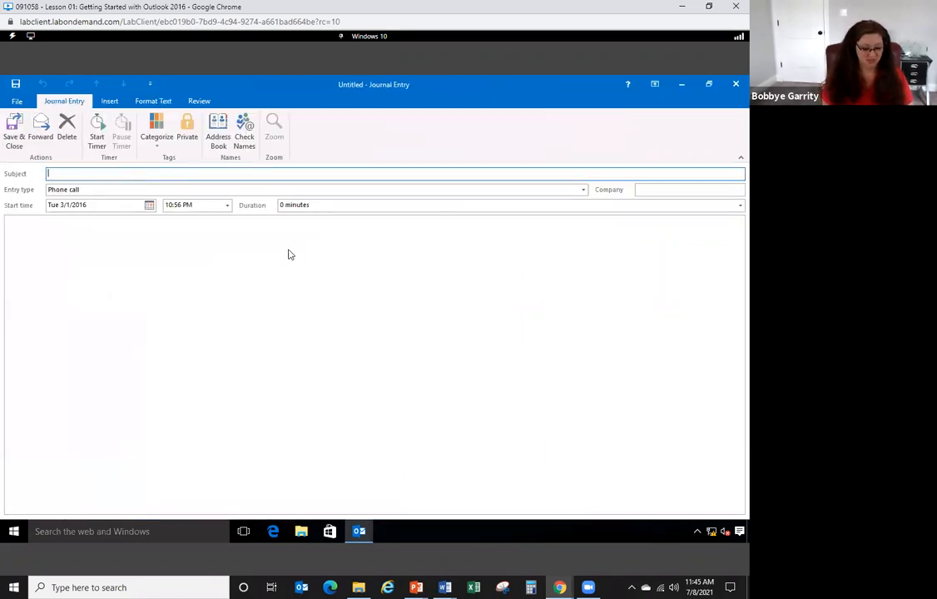
{"action": "type", "text": "Conve"}
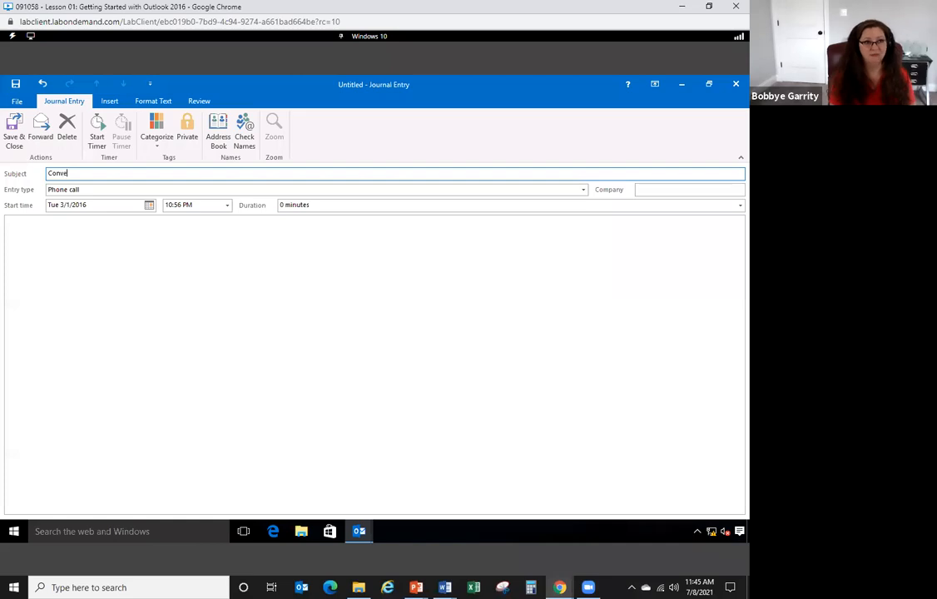
{"action": "type", "text": "rsation with B"}
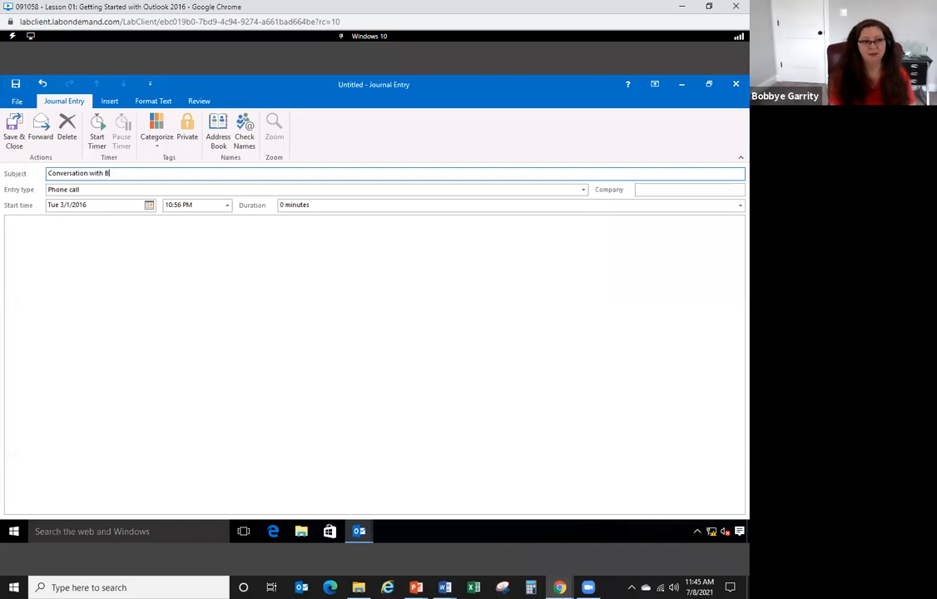
{"action": "type", "text": "ob"}
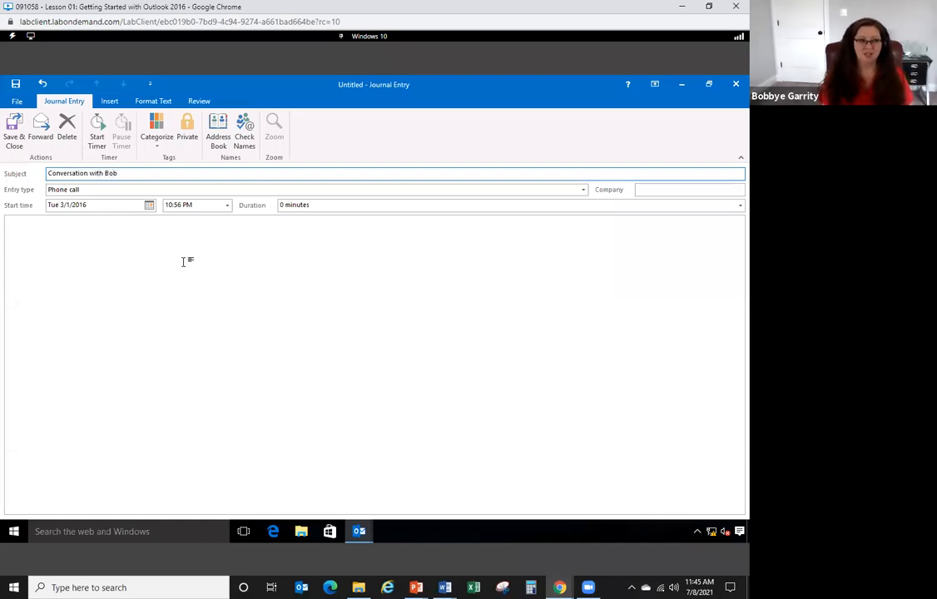
{"action": "left_click", "coordinate": [583, 191]}
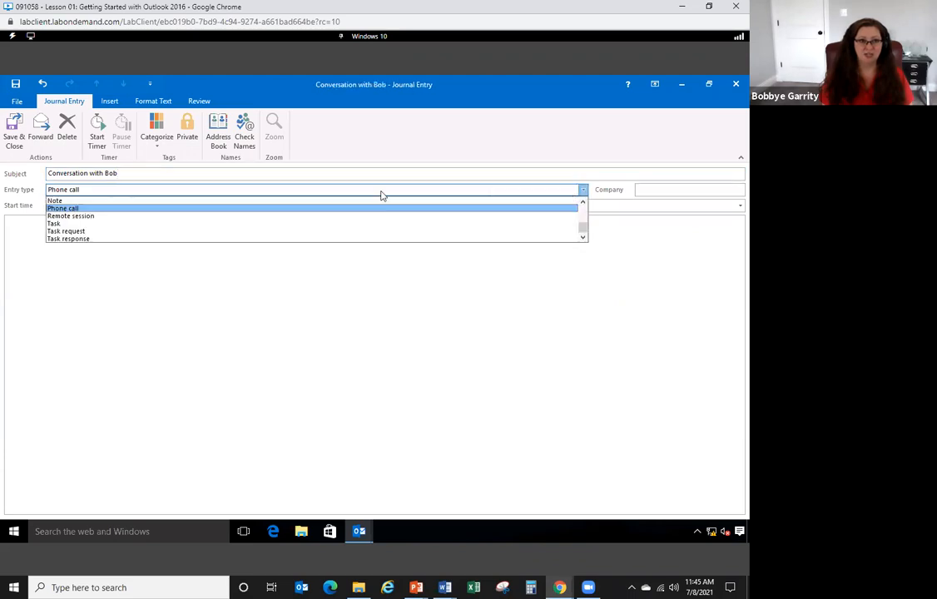
{"action": "scroll", "coordinate": [565, 213], "scroll_direction": "up", "scroll_amount": 4}
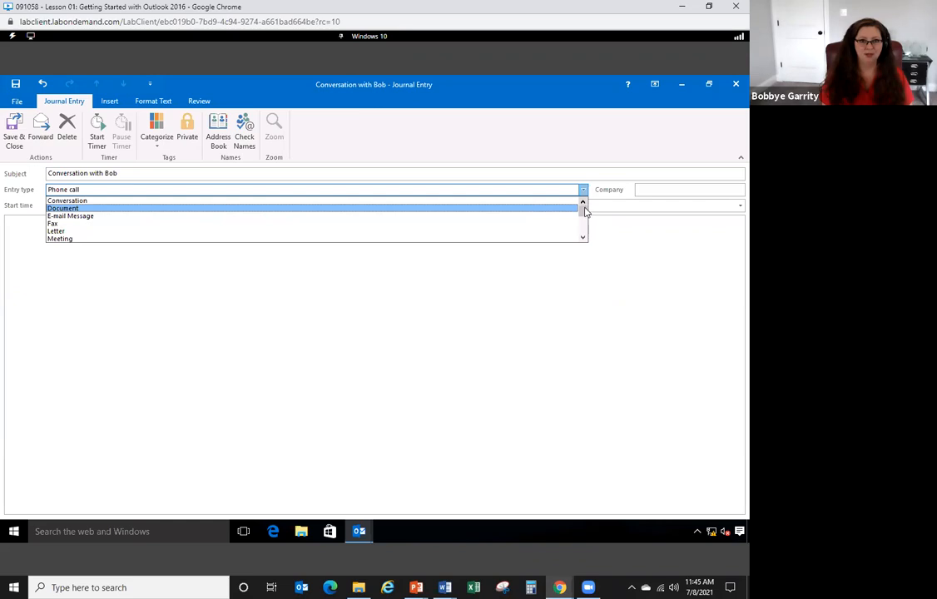
{"action": "mouse_move", "coordinate": [583, 213]}
{"action": "left_mouse_down"}
{"action": "mouse_move", "coordinate": [589, 237]}
{"action": "mouse_move", "coordinate": [592, 203]}
{"action": "mouse_move", "coordinate": [583, 208]}
{"action": "left_mouse_up"}
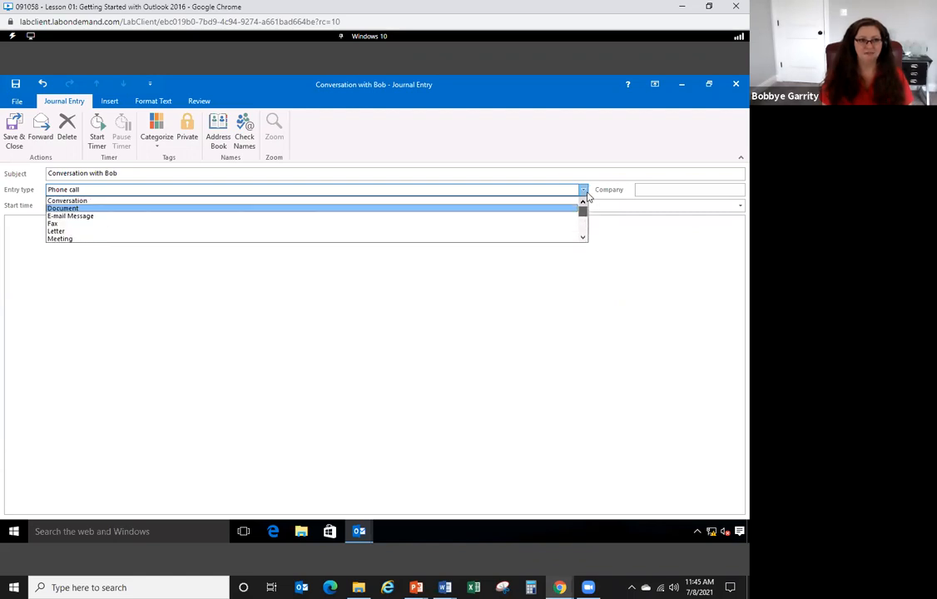
{"action": "left_click", "coordinate": [142, 201]}
- Type five lines of filler notes in the entry body and save it
{"action": "type", "text": "Adkjsf;lakjsdflkjasdflkjasd;fklj"}
{"action": "key", "text": "Return"}
{"action": "type", "text": "Adsfkljasdf;lkjad;lsfkja"}
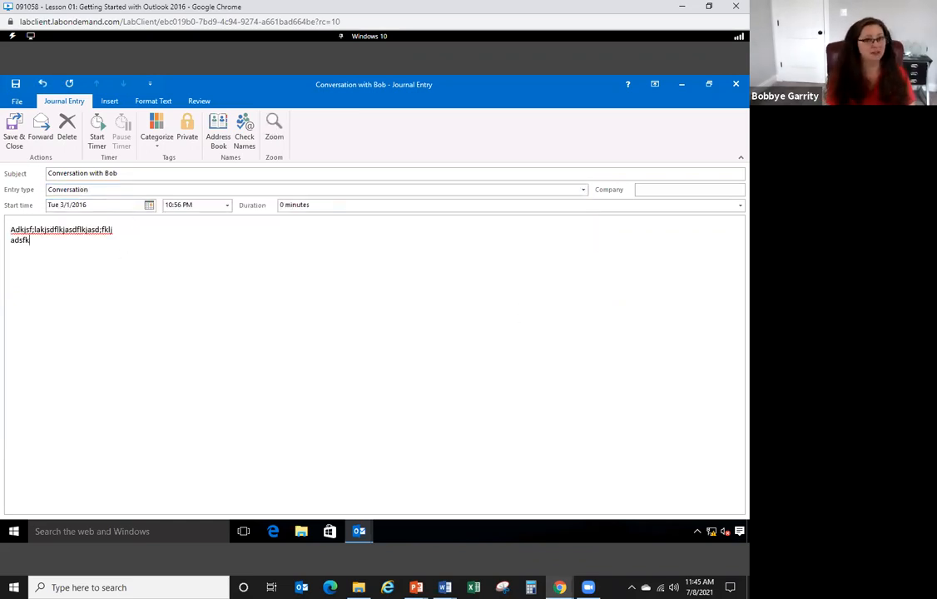
{"action": "key", "text": "Return"}
{"action": "type", "text": "Sdfjasd;lfkja;ldfkjs;aldfjs;lkjasdf;lkjasdf"}
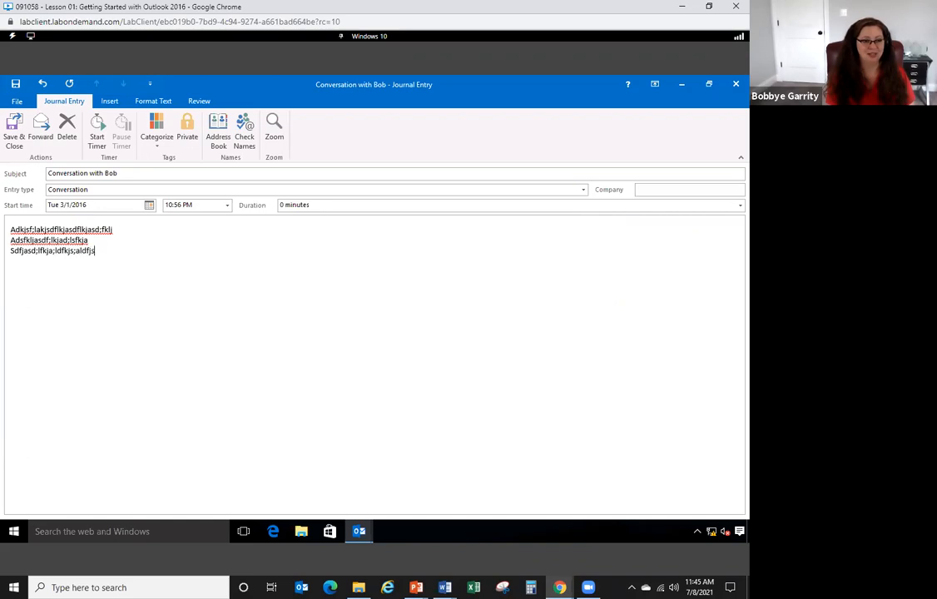
{"action": "key", "text": "Return"}
{"action": "type", "text": "Asdfklja;ldfkjs;aldkjsf;ldjasf"}
{"action": "key", "text": "Return"}
{"action": "type", "text": "Asdfkja;sdlfkja;ldfjs;ladjsf;ldjasf;lkjasdf;ljasdf"}
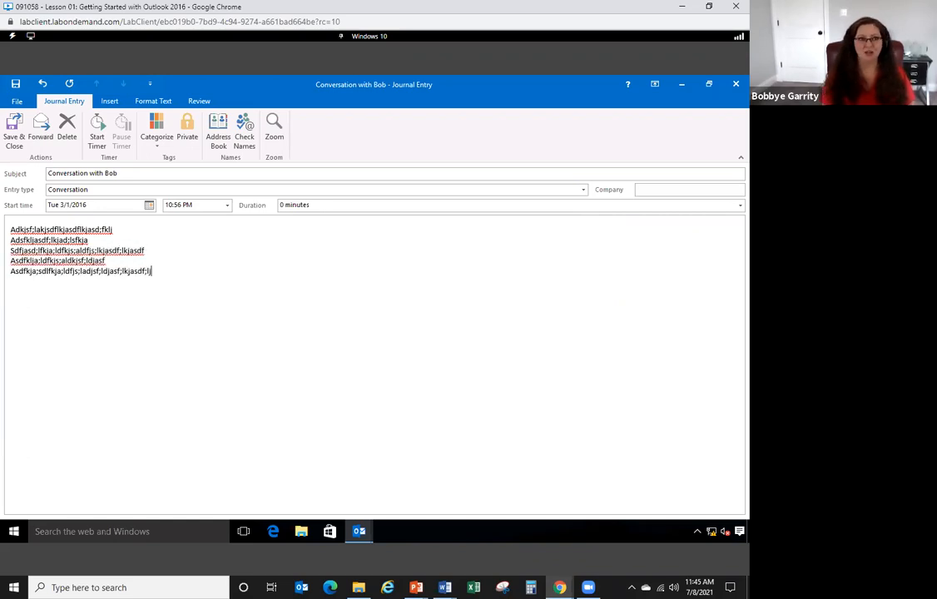
{"action": "left_click", "coordinate": [13, 140]}
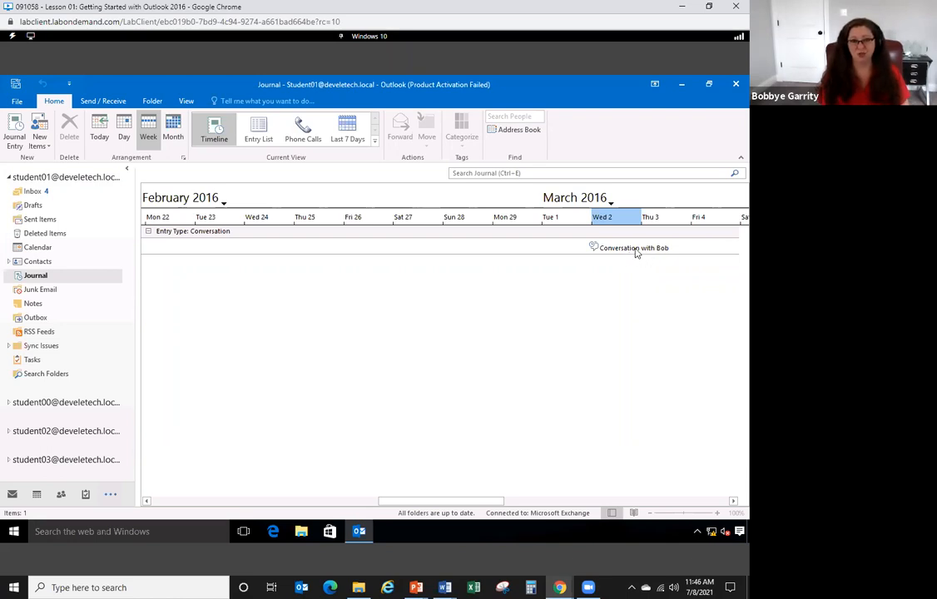
{"action": "left_click", "coordinate": [636, 251]}
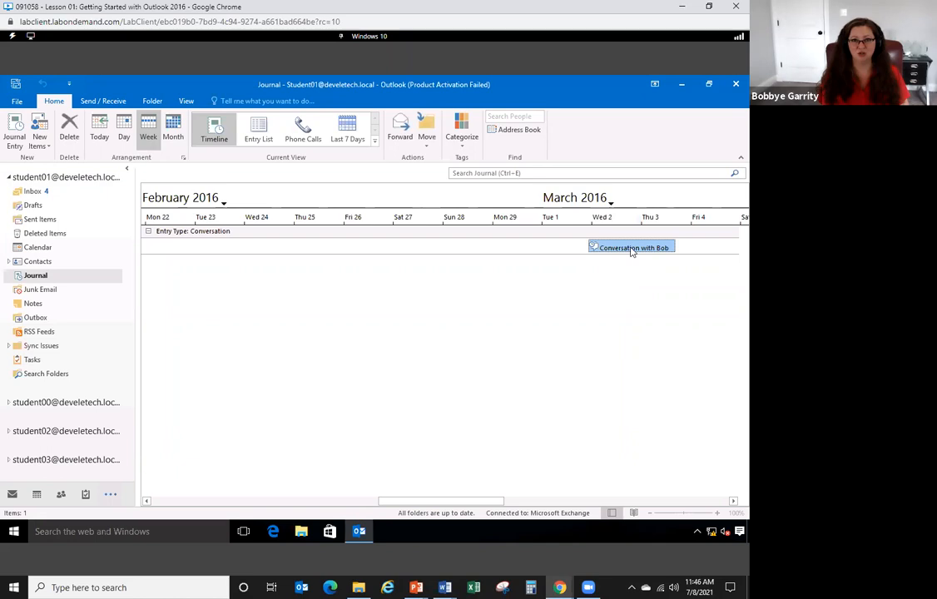
{"action": "left_click_drag", "start_coordinate": [631, 251], "coordinate": [38, 496]}
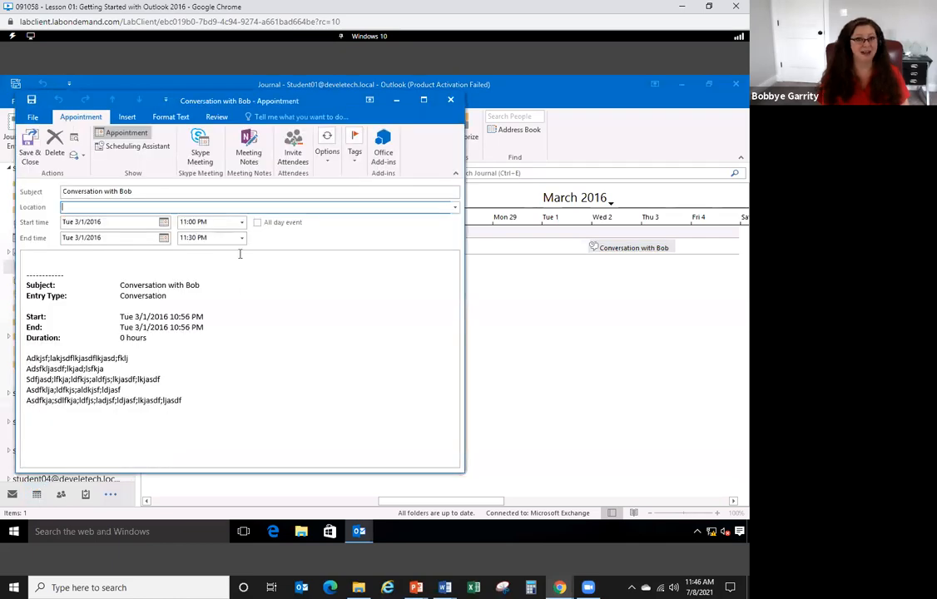
{"action": "left_click", "coordinate": [424, 105]}
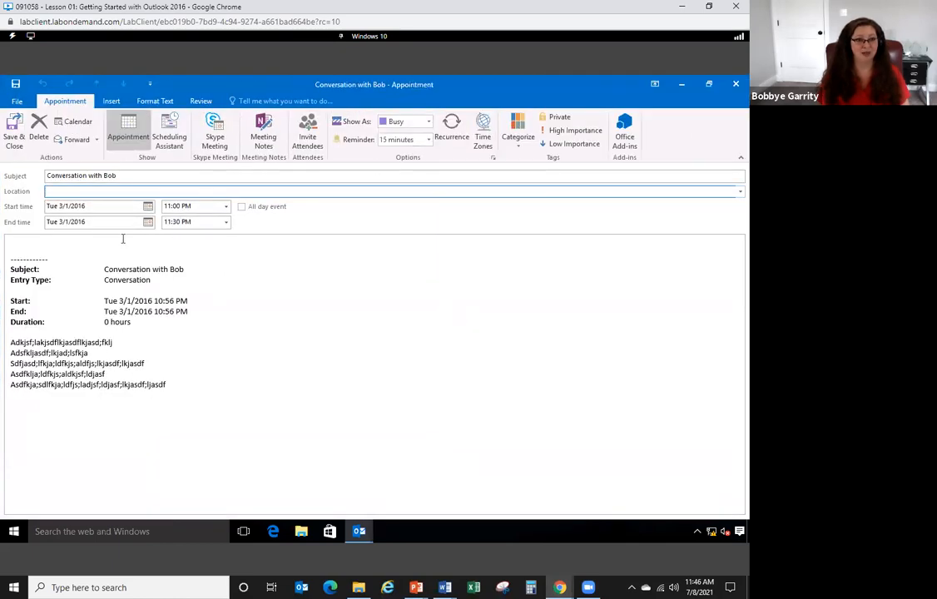
{"action": "left_click_drag", "start_coordinate": [114, 247], "coordinate": [220, 404]}
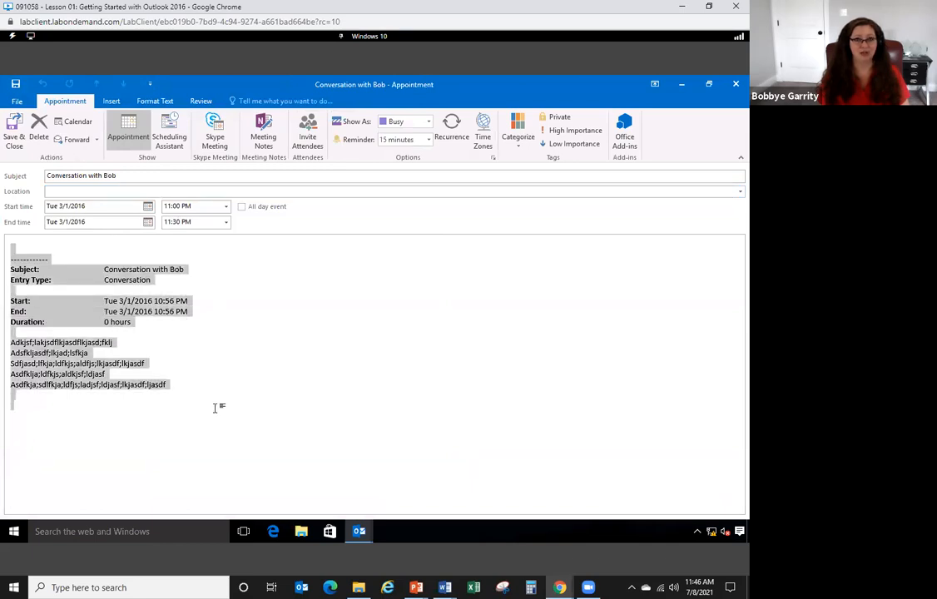
{"action": "left_click", "coordinate": [345, 294]}
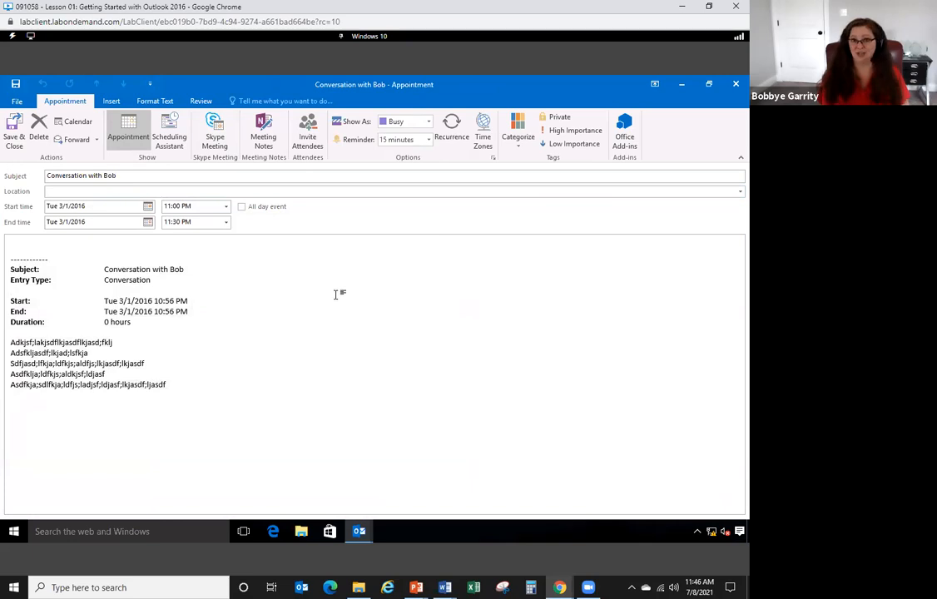
{"action": "left_click", "coordinate": [735, 84]}
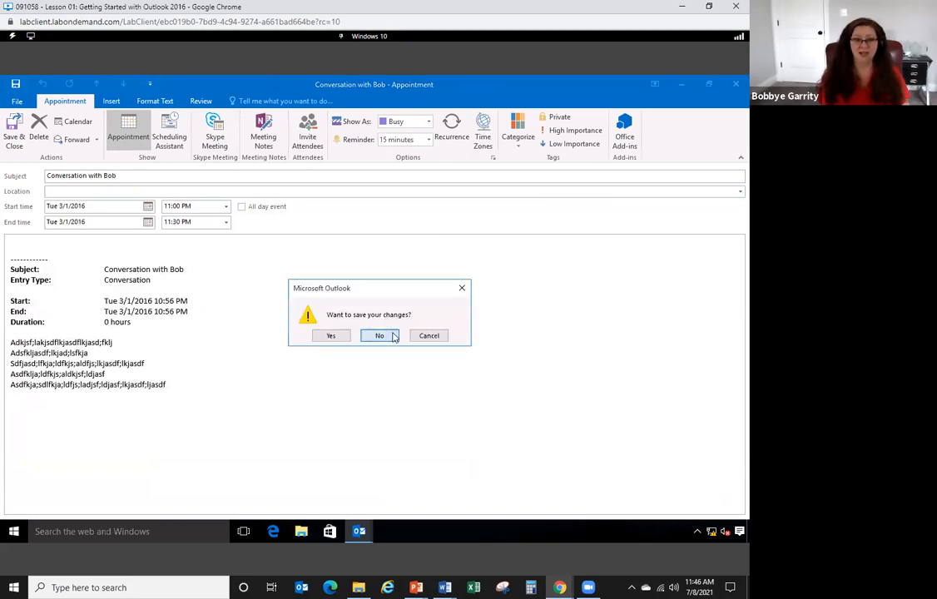
{"action": "left_click", "coordinate": [379, 334]}
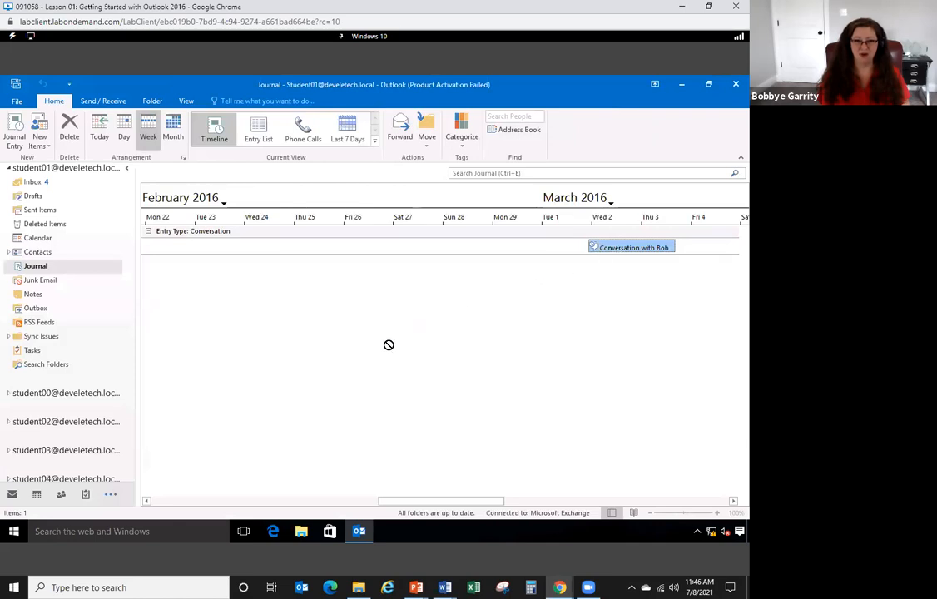
{"action": "scroll", "coordinate": [91, 466], "scroll_direction": "down", "scroll_amount": 1}
{"action": "left_click_drag", "start_coordinate": [66, 502], "coordinate": [11, 491]}
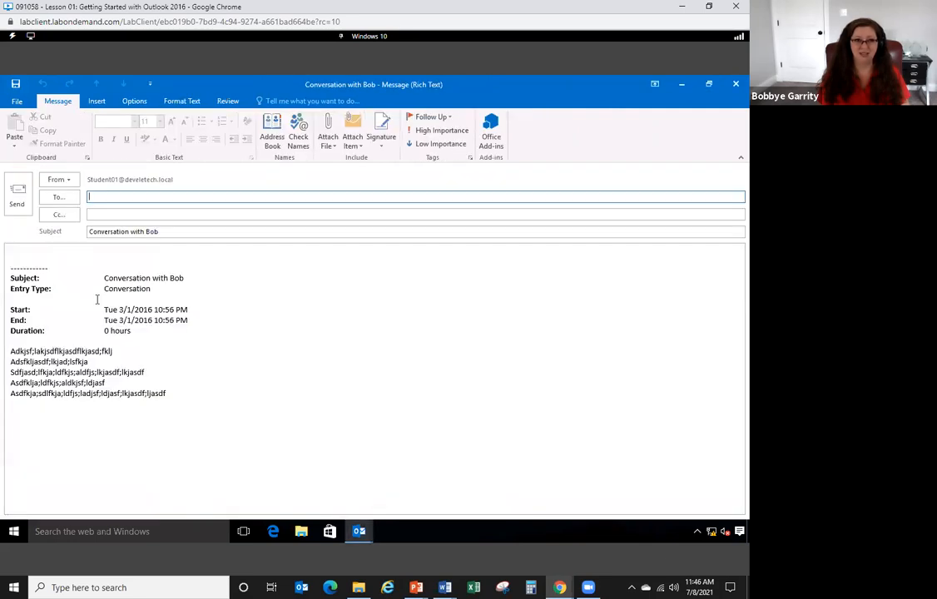
- Close the e-mail created from the journal entry without saving and return to Mail
{"action": "left_click_drag", "start_coordinate": [73, 264], "coordinate": [206, 411]}
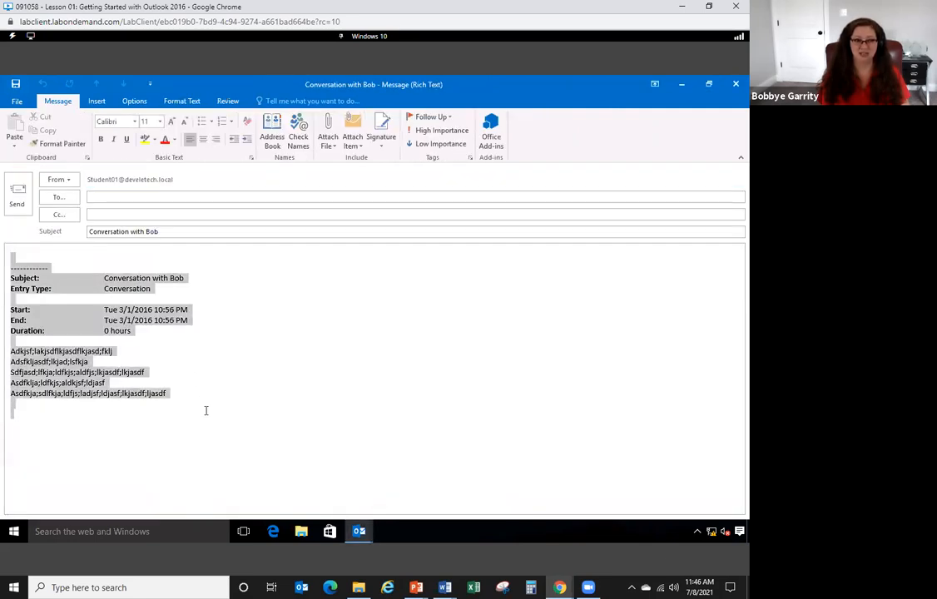
{"action": "left_click", "coordinate": [331, 271]}
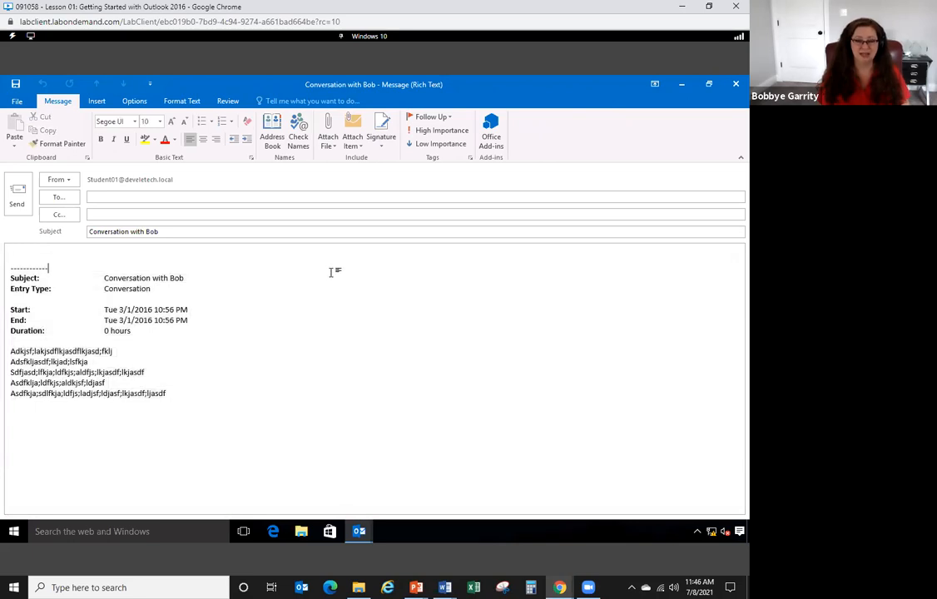
{"action": "left_click", "coordinate": [733, 86]}
{"action": "left_click", "coordinate": [382, 335]}
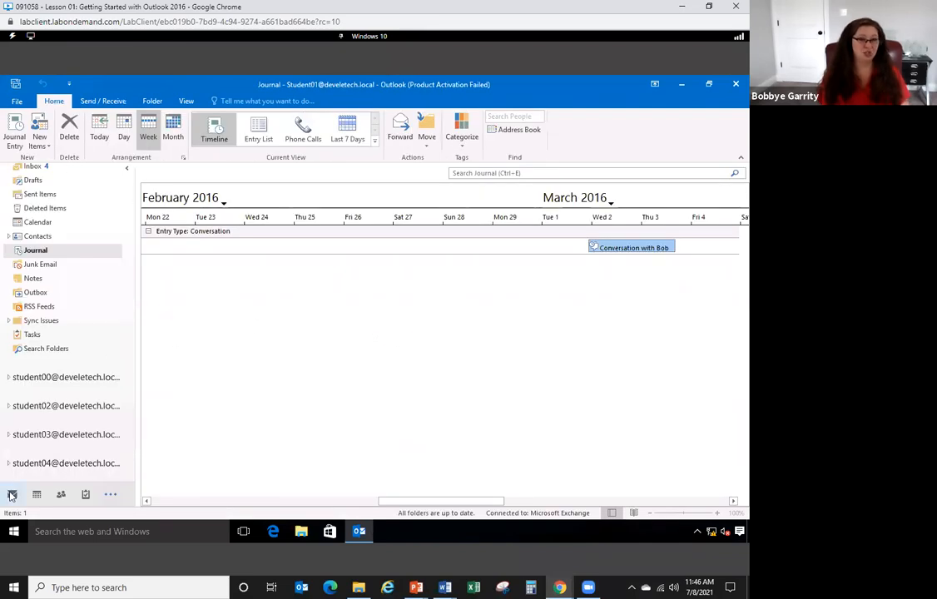
{"action": "left_click", "coordinate": [12, 496]}
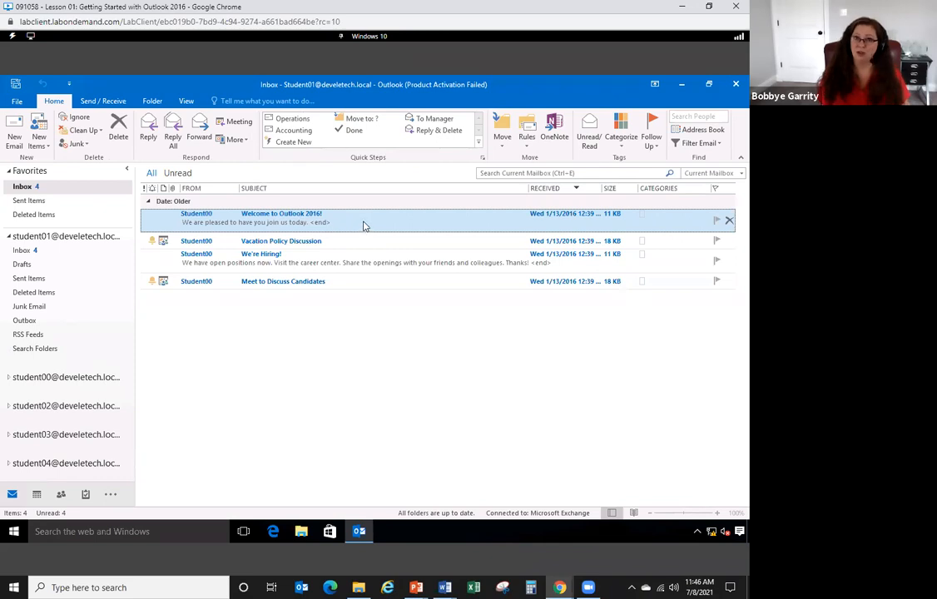
{"action": "left_click_drag", "start_coordinate": [363, 223], "coordinate": [38, 498]}
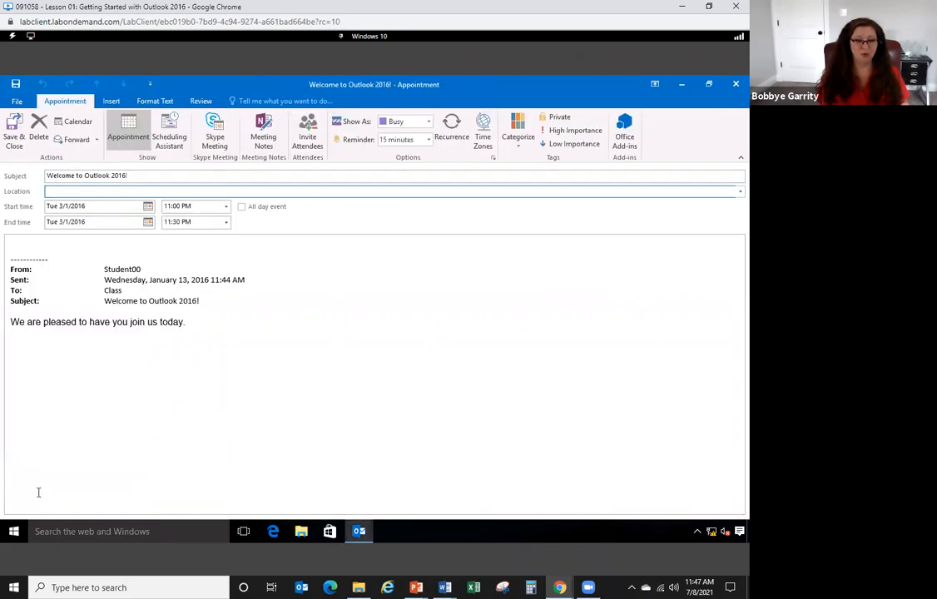
{"action": "left_click_drag", "start_coordinate": [12, 247], "coordinate": [249, 349]}
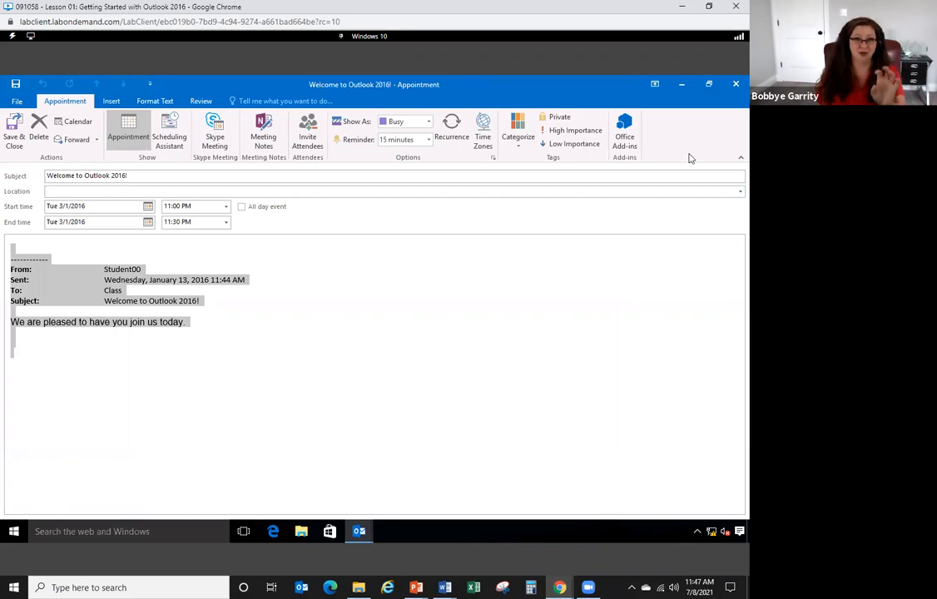
{"action": "key", "text": "Escape"}
{"action": "left_click", "coordinate": [381, 335]}
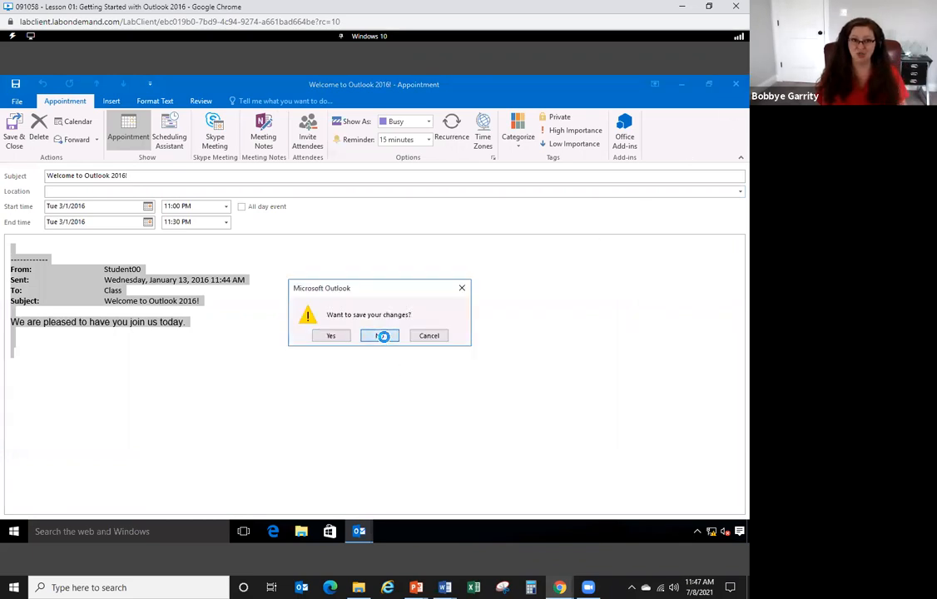
{"action": "left_click", "coordinate": [323, 244]}
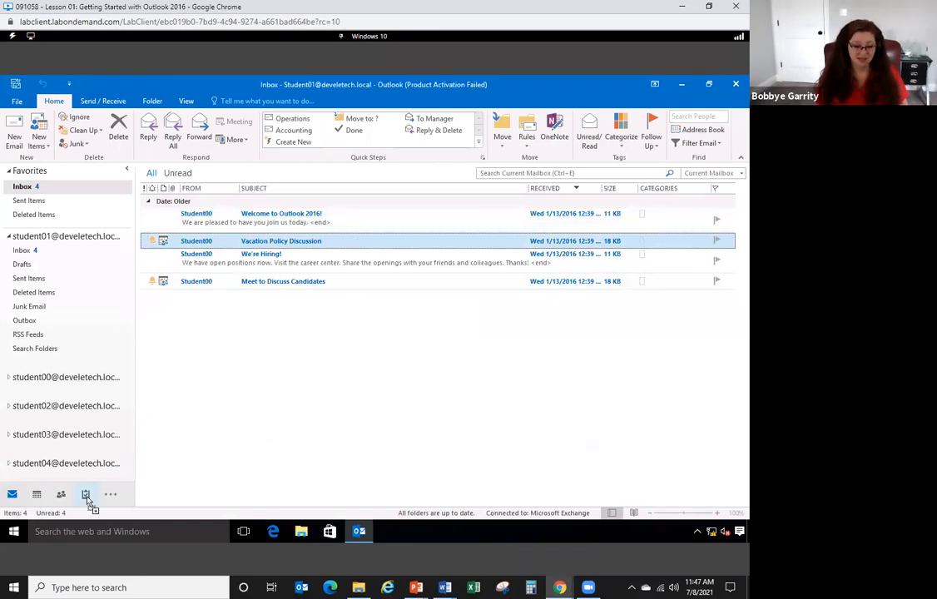
{"action": "left_click_drag", "start_coordinate": [86, 496], "coordinate": [86, 494]}
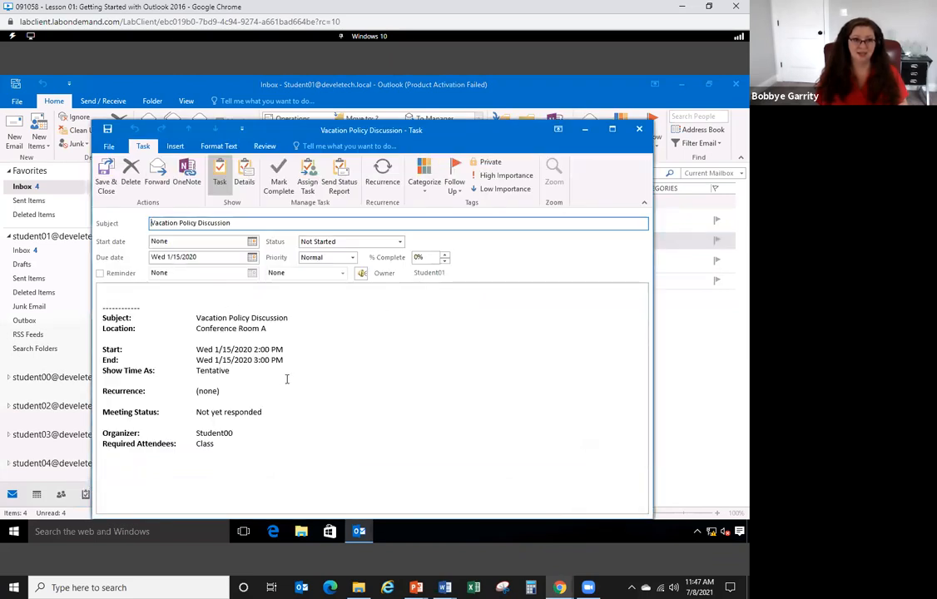
{"action": "left_click", "coordinate": [640, 131]}
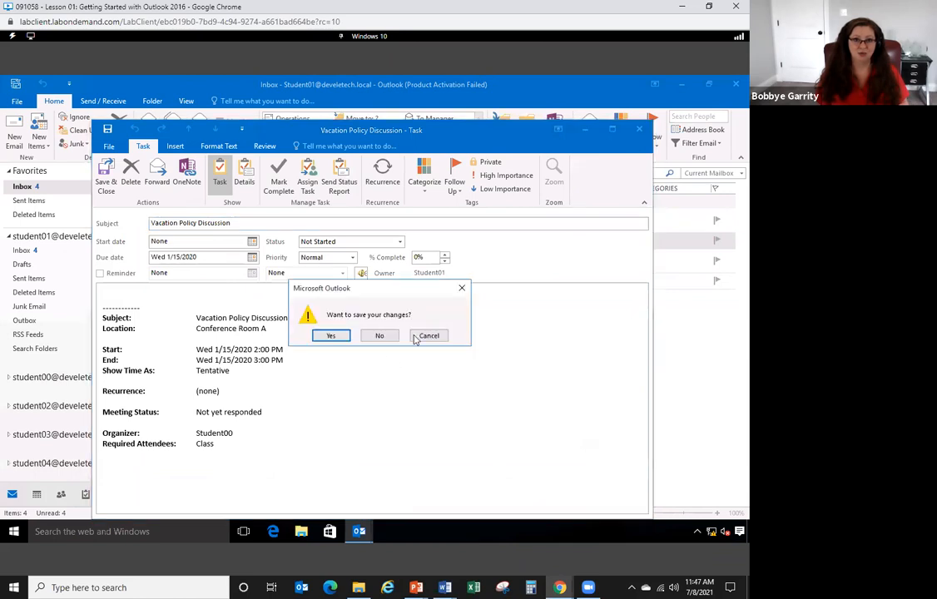
{"action": "left_click", "coordinate": [379, 335]}
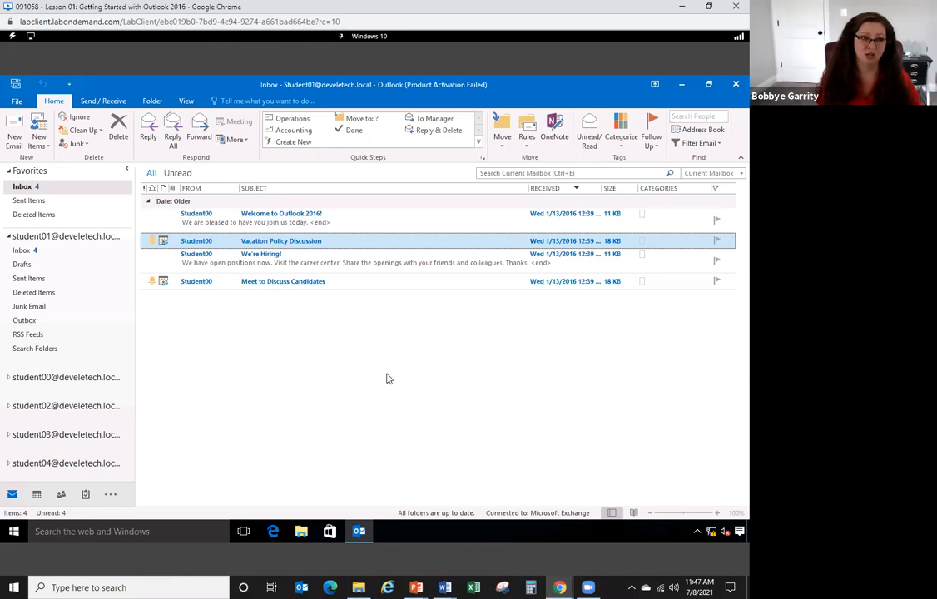
- Open Signatures and Stationery through File > Options > Mail
{"action": "left_click", "coordinate": [17, 101]}
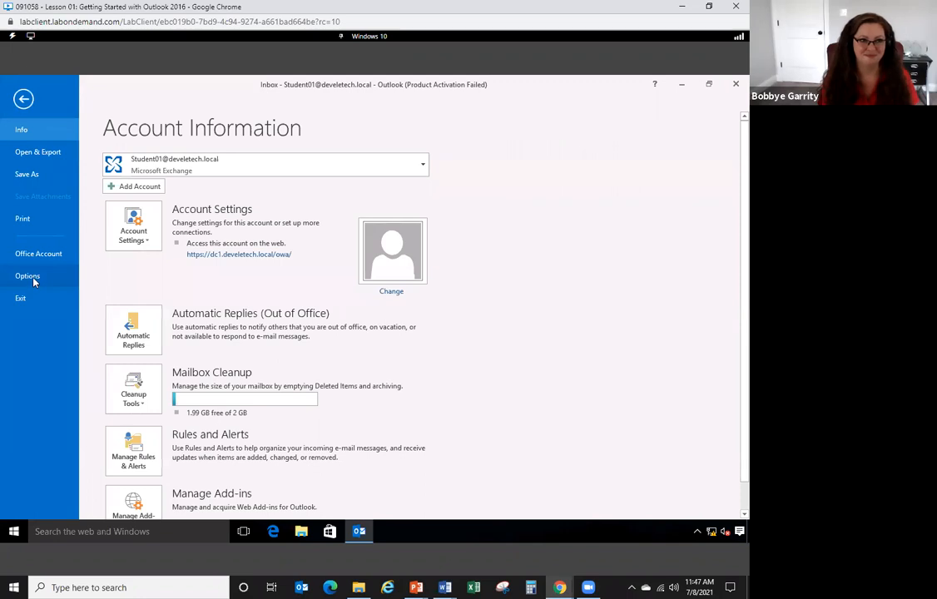
{"action": "left_click", "coordinate": [33, 282]}
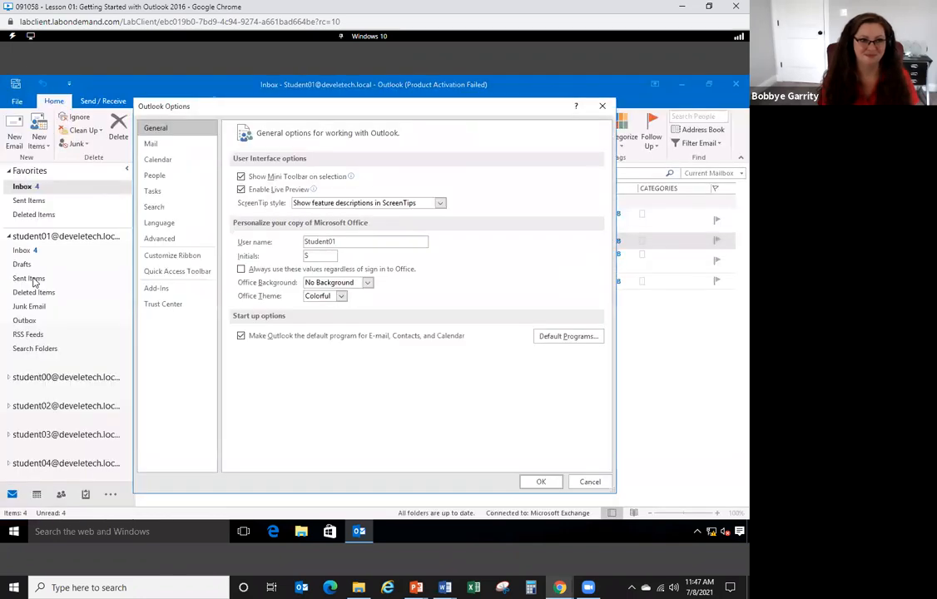
{"action": "left_click", "coordinate": [171, 144]}
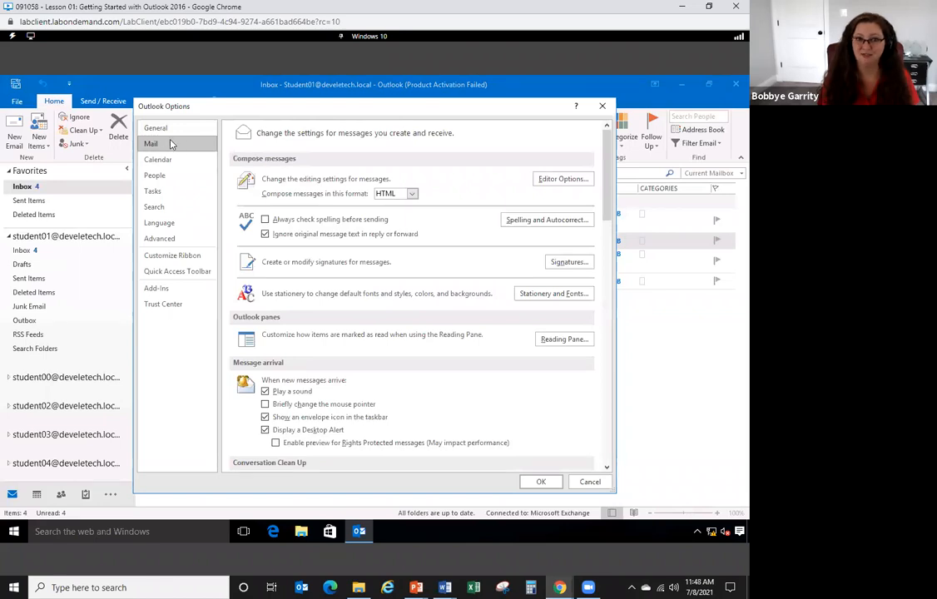
{"action": "left_click", "coordinate": [570, 263]}
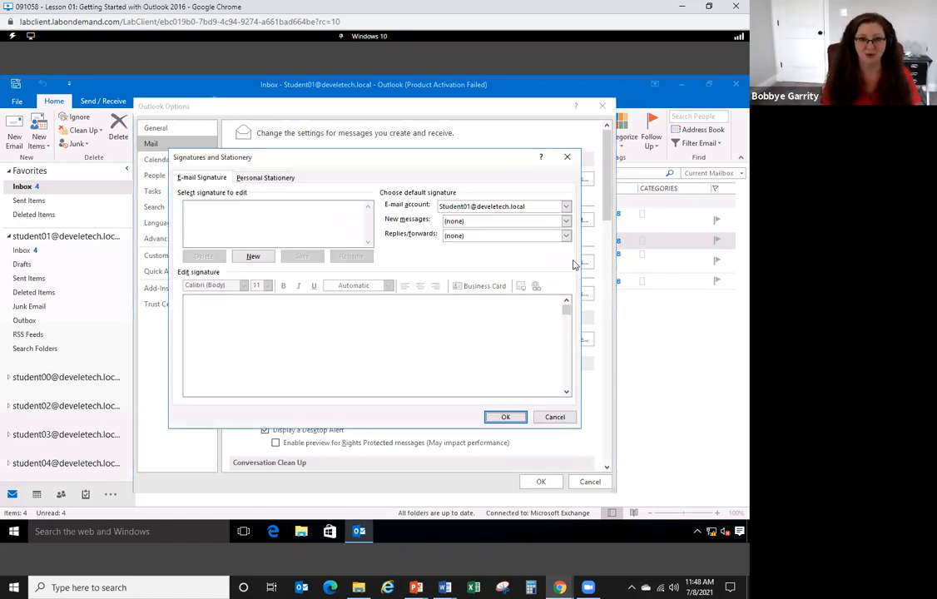
- Create a 'Personal' signature reading 'Thank you,' followed by the sender's name
{"action": "left_click", "coordinate": [255, 258]}
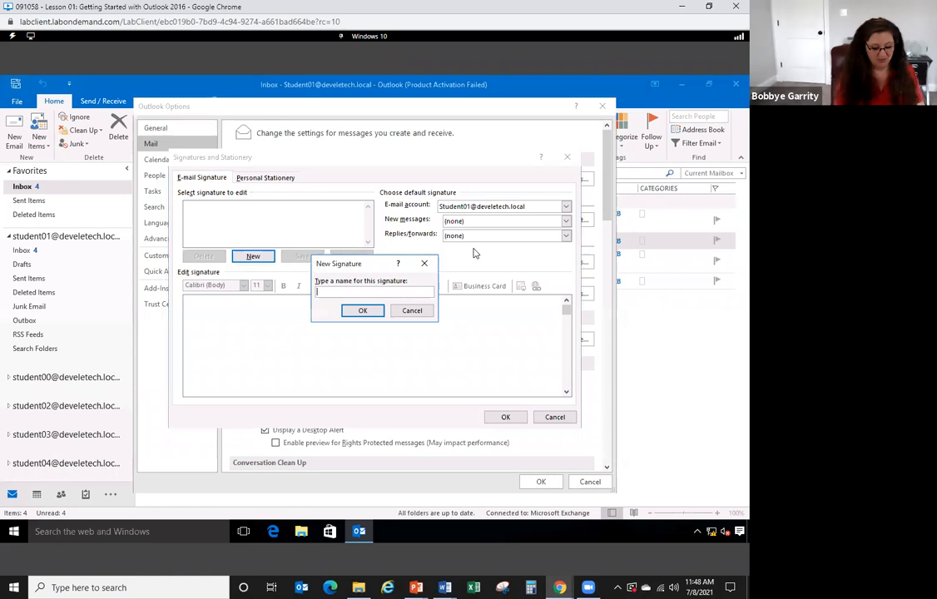
{"action": "type", "text": "Personal"}
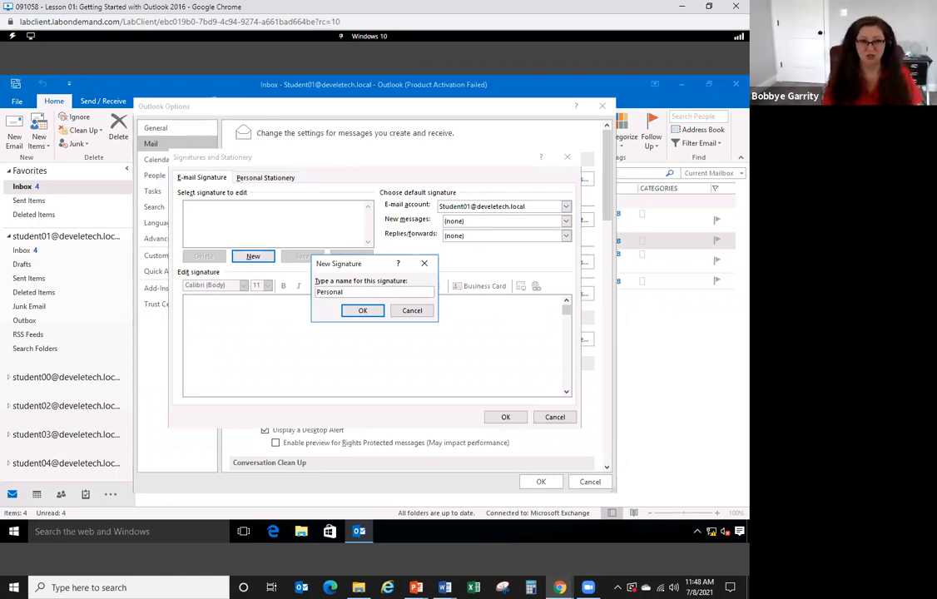
{"action": "left_click", "coordinate": [362, 310]}
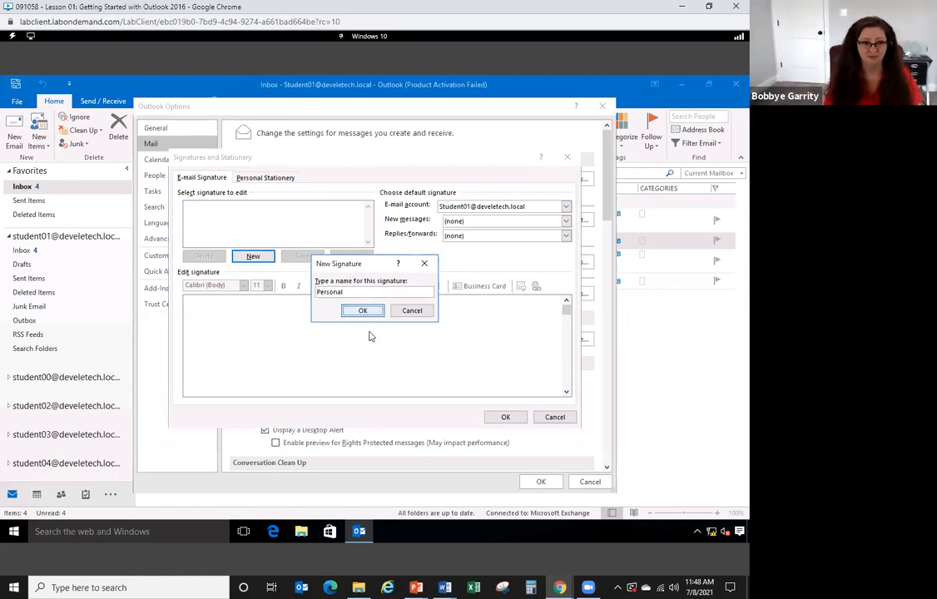
{"action": "left_click", "coordinate": [371, 331]}
{"action": "type", "text": "Thank"}
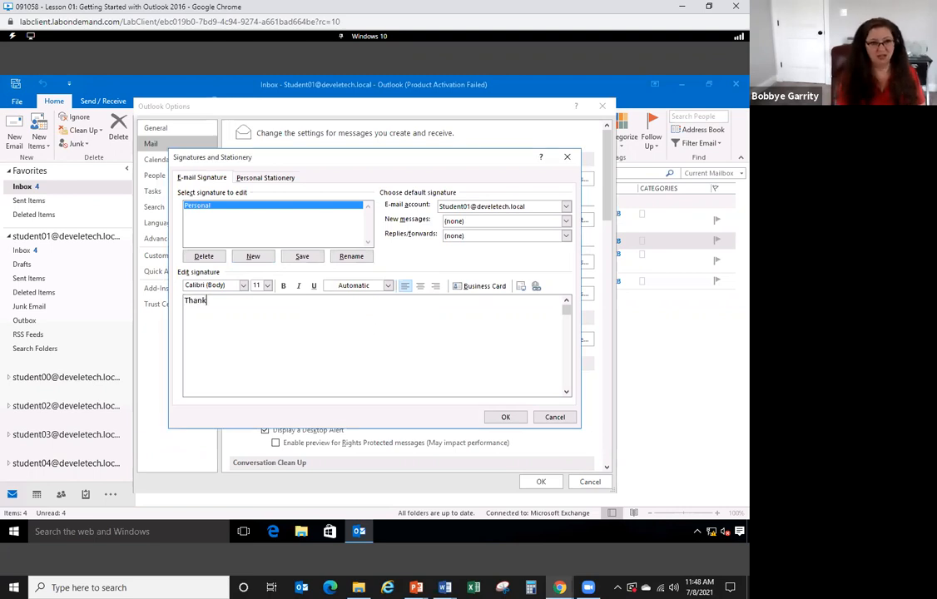
{"action": "type", "text": " you,"}
{"action": "key", "text": "Return"}
{"action": "type", "text": "Bobbye "}
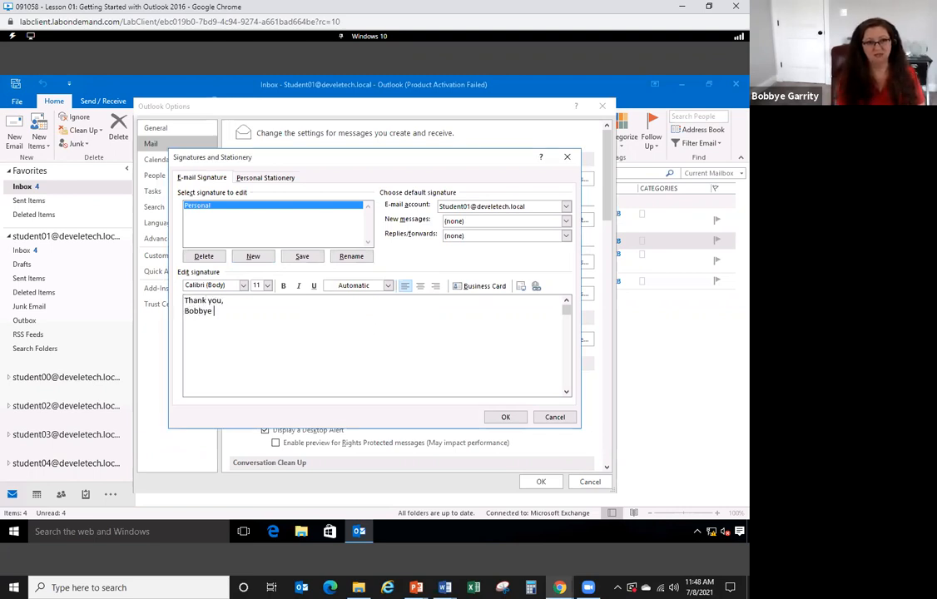
{"action": "type", "text": "Garity"}
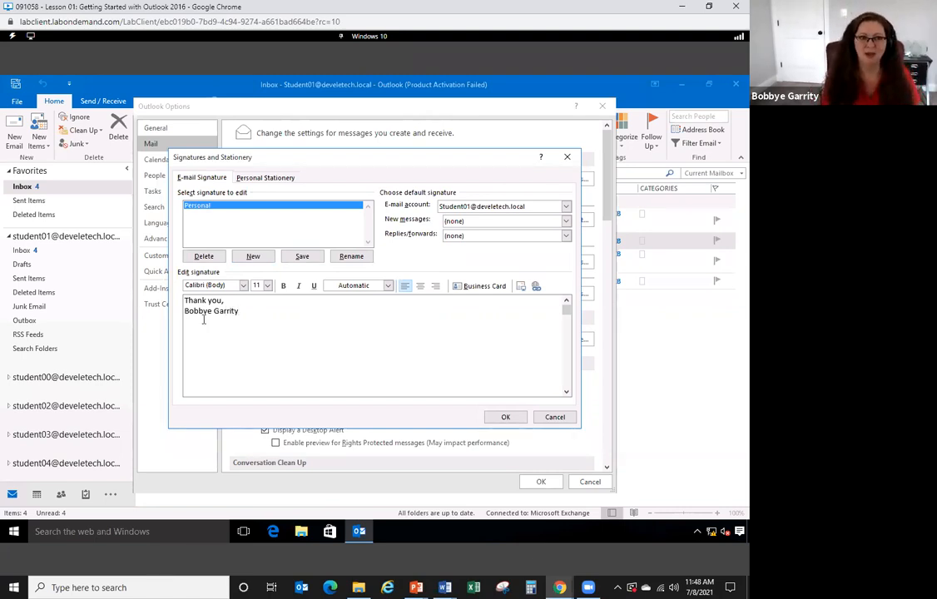
{"action": "left_click", "coordinate": [308, 257]}
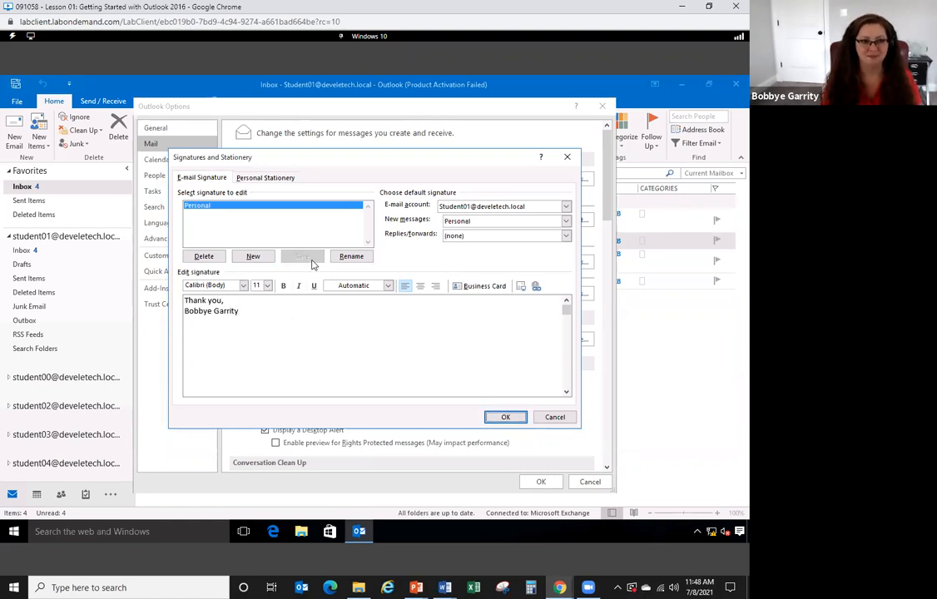
- Create a 'Business' signature with 'Thank you,', the instructor's name and title, and 'New Horizons'
{"action": "left_click", "coordinate": [254, 257]}
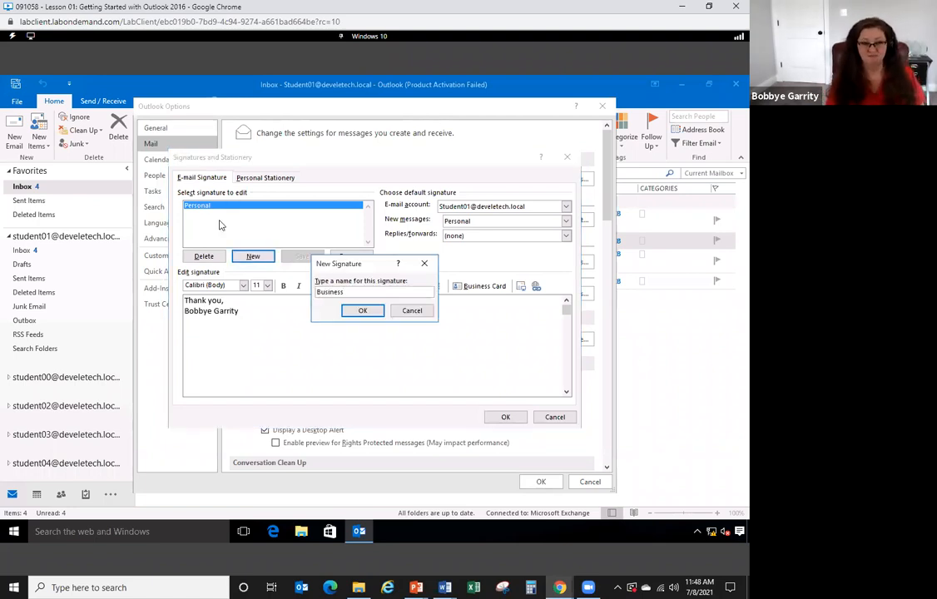
{"action": "left_click", "coordinate": [359, 313]}
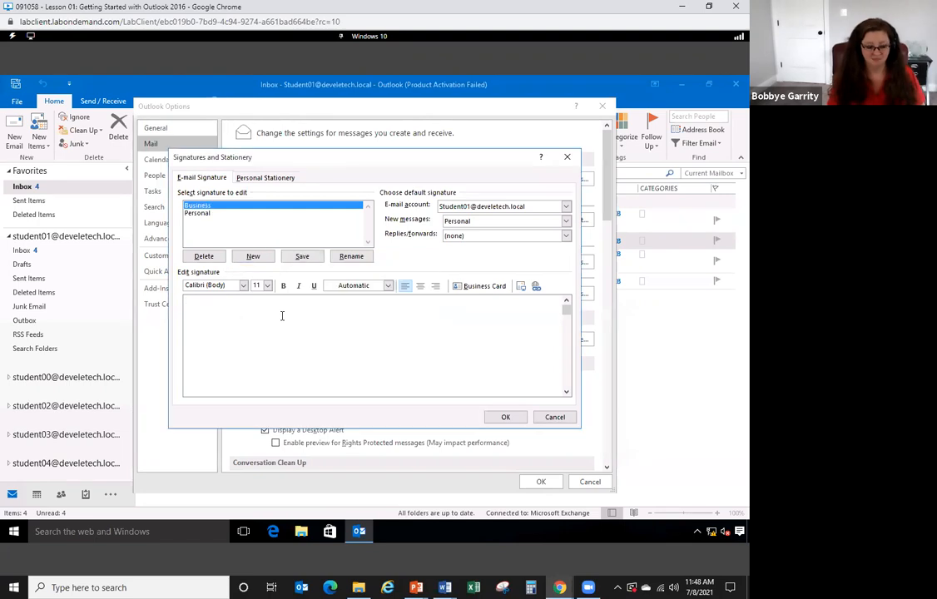
{"action": "type", "text": "Thank you,"}
{"action": "key", "text": "Return"}
{"action": "type", "text": "Bobbye Garri"}
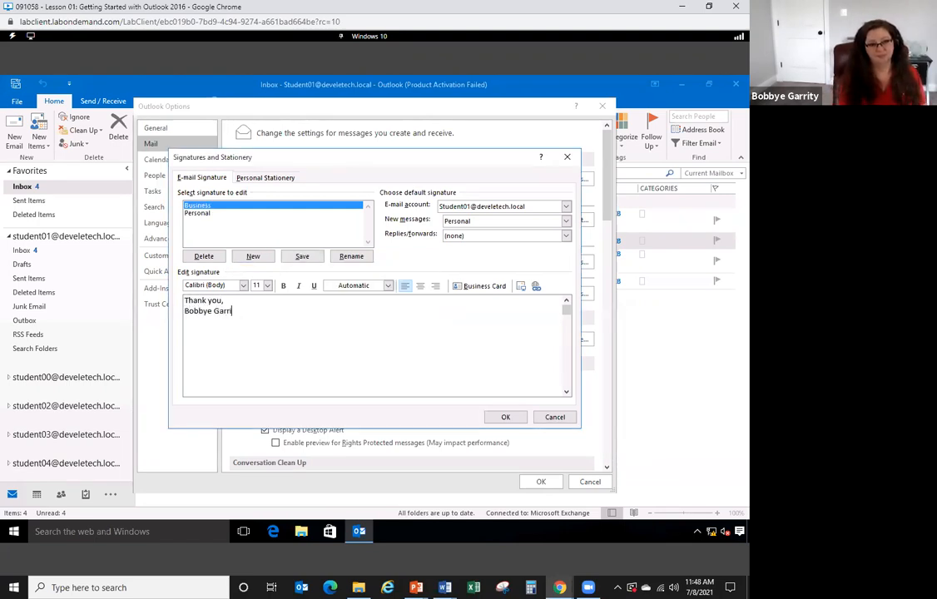
{"action": "type", "text": "ty Instructor"}
{"action": "key", "text": "Return"}
{"action": "type", "text": "New Horizons"}
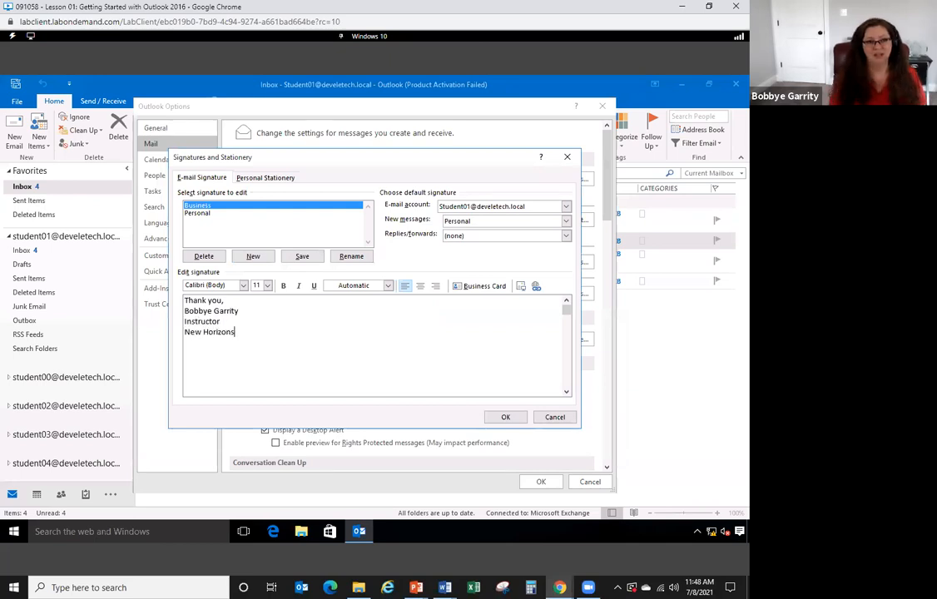
{"action": "left_click", "coordinate": [301, 256]}
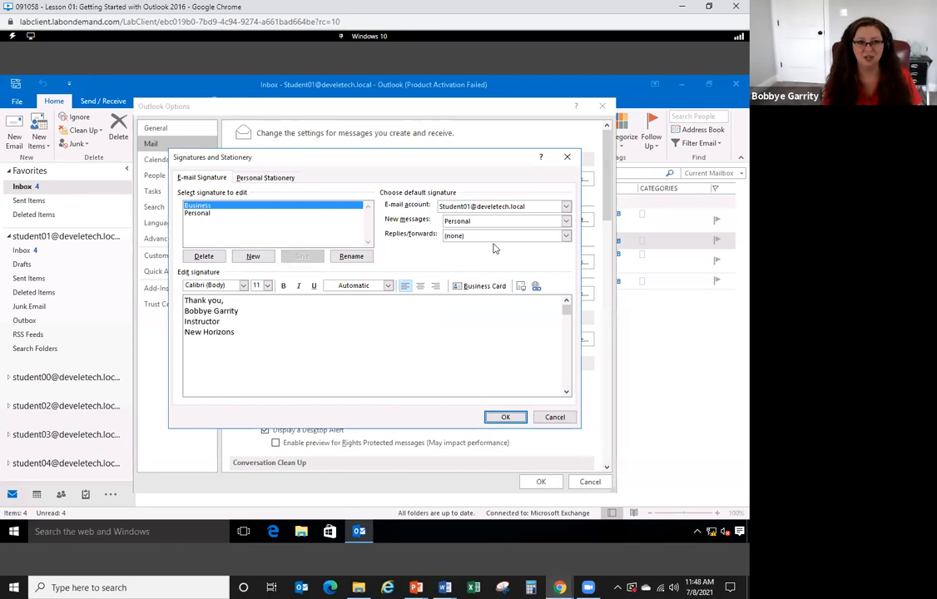
- Make Business the default signature for new messages and for replies/forwards
{"action": "left_click", "coordinate": [565, 220]}
{"action": "left_click", "coordinate": [497, 239]}
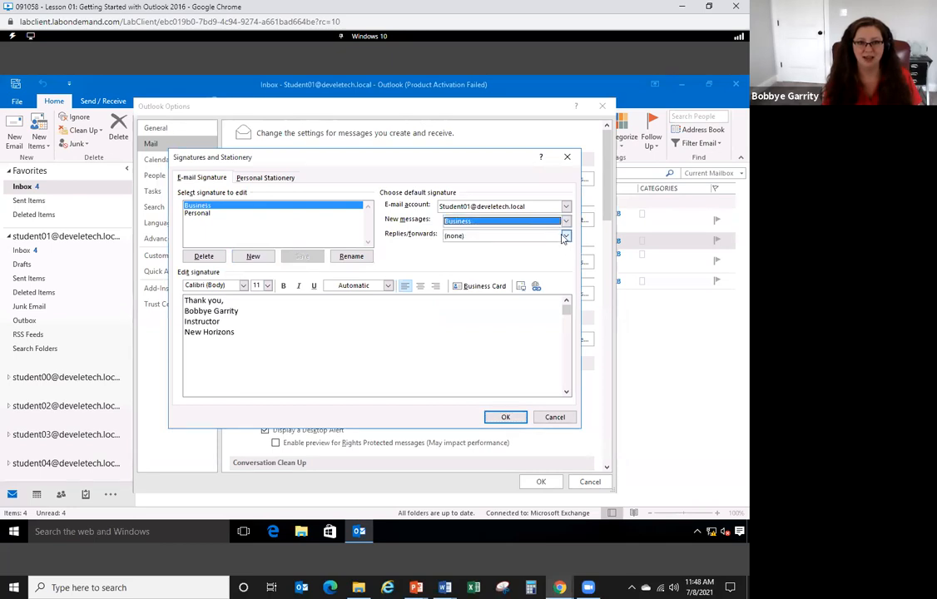
{"action": "left_click", "coordinate": [565, 236]}
{"action": "left_click", "coordinate": [470, 254]}
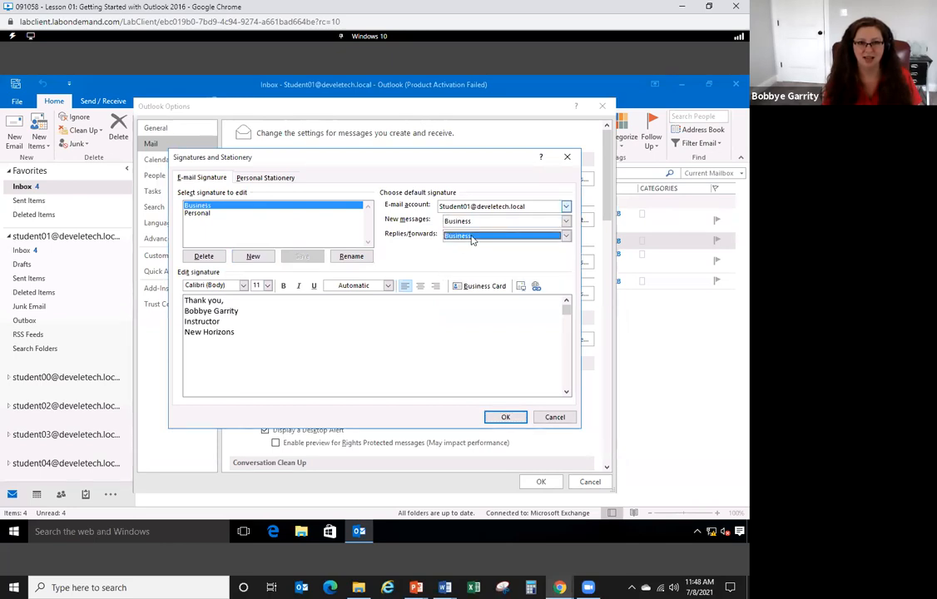
- Create a 'Repetitive' signature of four filler lines plus an instructor sign-off, then close both dialogs
{"action": "left_click", "coordinate": [262, 258]}
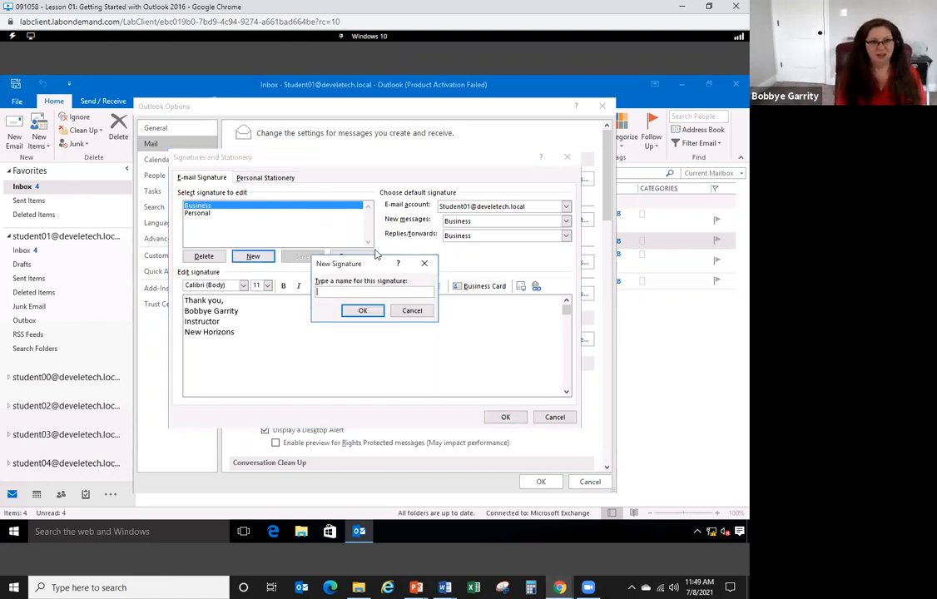
{"action": "type", "text": "Repetitive"}
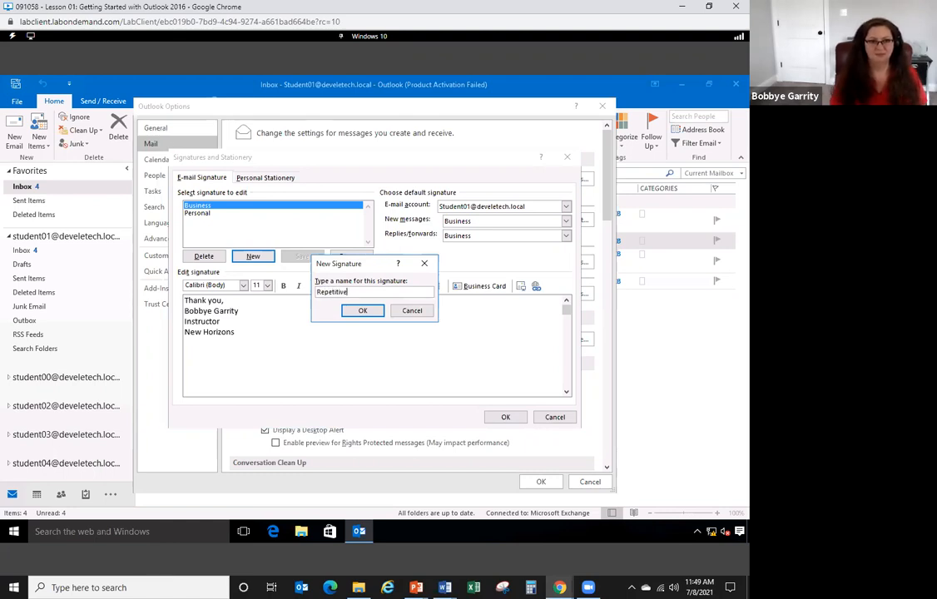
{"action": "left_click", "coordinate": [359, 310]}
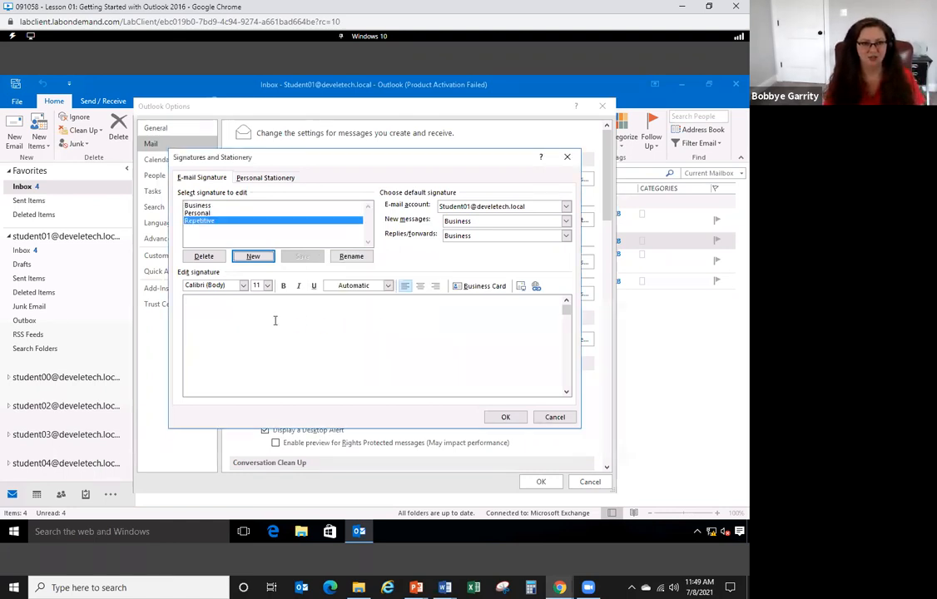
{"action": "left_click", "coordinate": [274, 321]}
{"action": "type", "text": "A;ldjsf;lakjsdf;lkjad;sflkja;lsdfkj;aldkjsf"}
{"action": "key", "text": "Return"}
{"action": "type", "text": "Adsfklja;lsdfkj;ladkjsf;ldjasf;ldjasf;ljasdf;lkjasdf"}
{"action": "key", "text": "Return"}
{"action": "type", "text": "Asdfklj;aldfjs;ladfjs;ldjasf;ljasdf;lkj"}
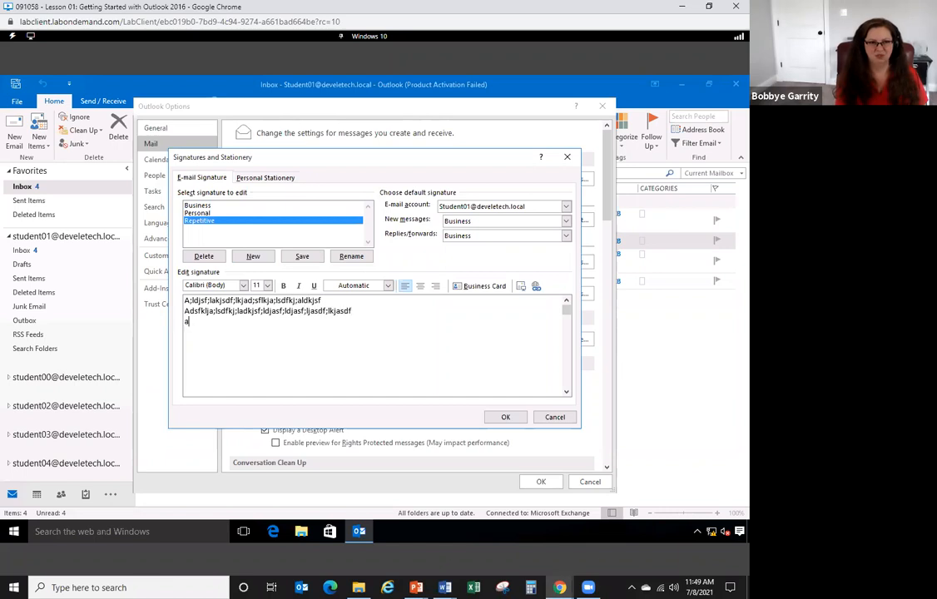
{"action": "type", "text": "ads;flkjad;slfkja;ldfj"}
{"action": "key", "text": "Return"}
{"action": "type", "text": "Asdfkja;lsdkfj;ladkjsf;ldkjasf;ldjasf;ldjasf;lkjadfs;lkjadsf;kjasdf"}
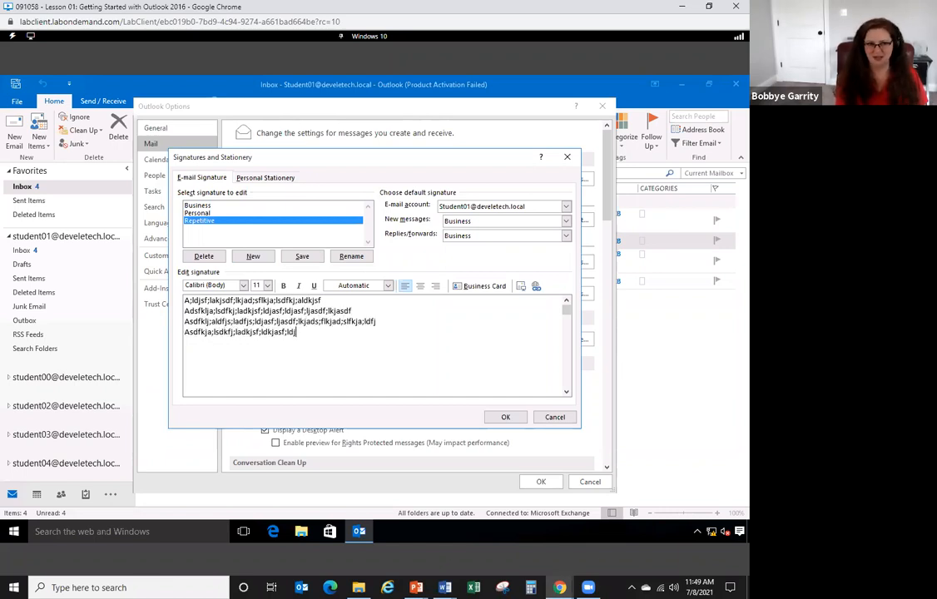
{"action": "key", "text": "Return"}
{"action": "key", "text": "Return"}
{"action": "type", "text": "Thanks "}
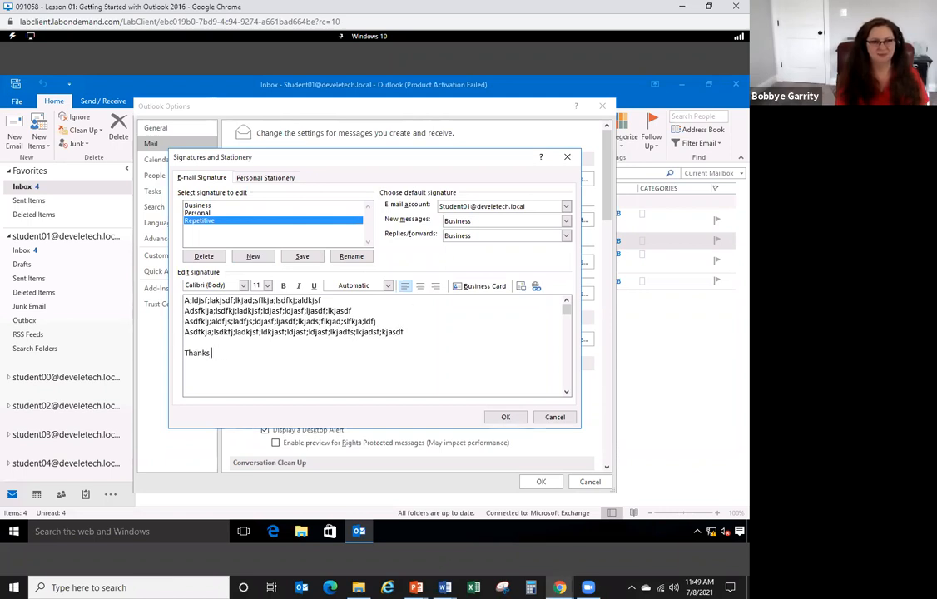
{"action": "type", "text": "Bobbye "}
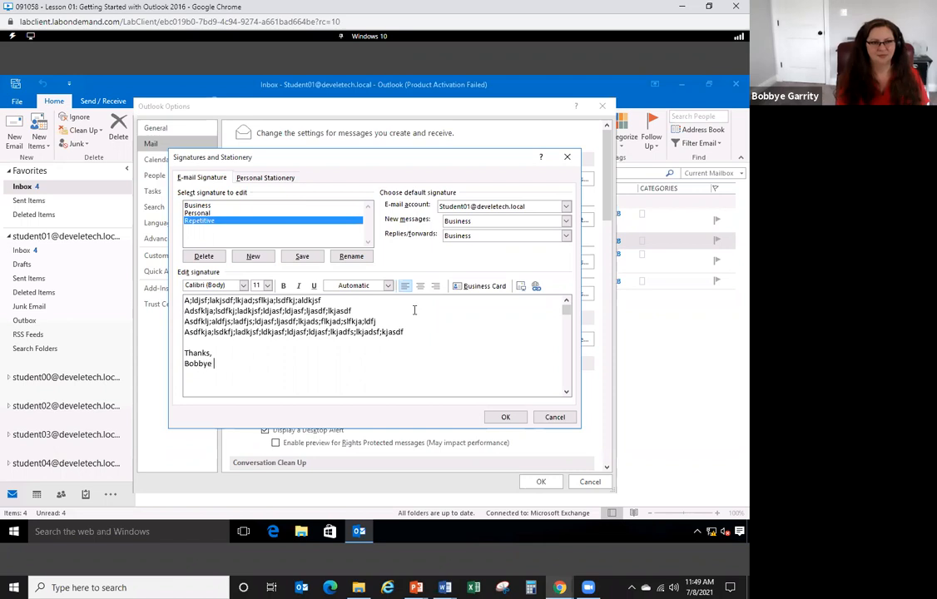
{"action": "type", "text": "GarrInst"}
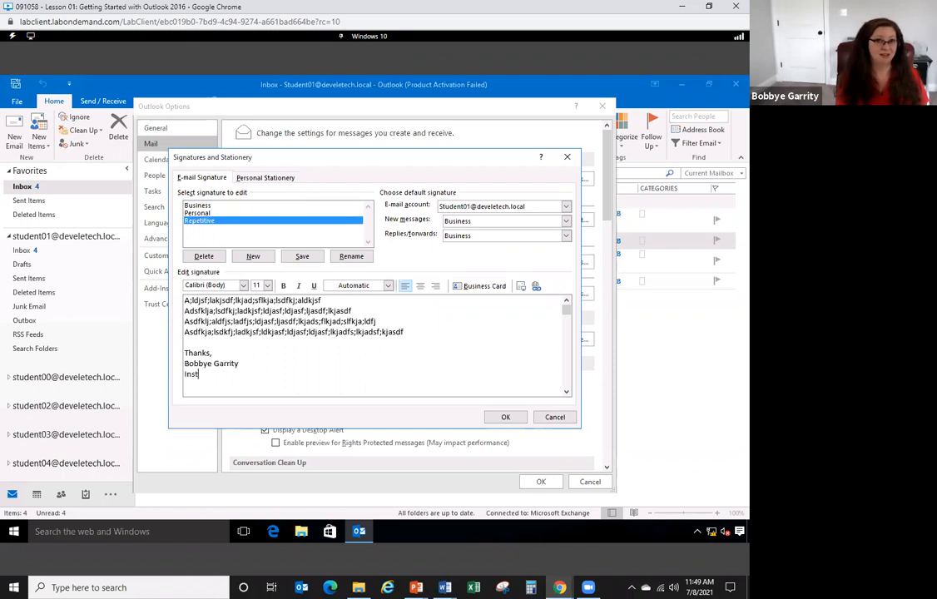
{"action": "type", "text": "ructor"}
{"action": "left_click", "coordinate": [302, 256]}
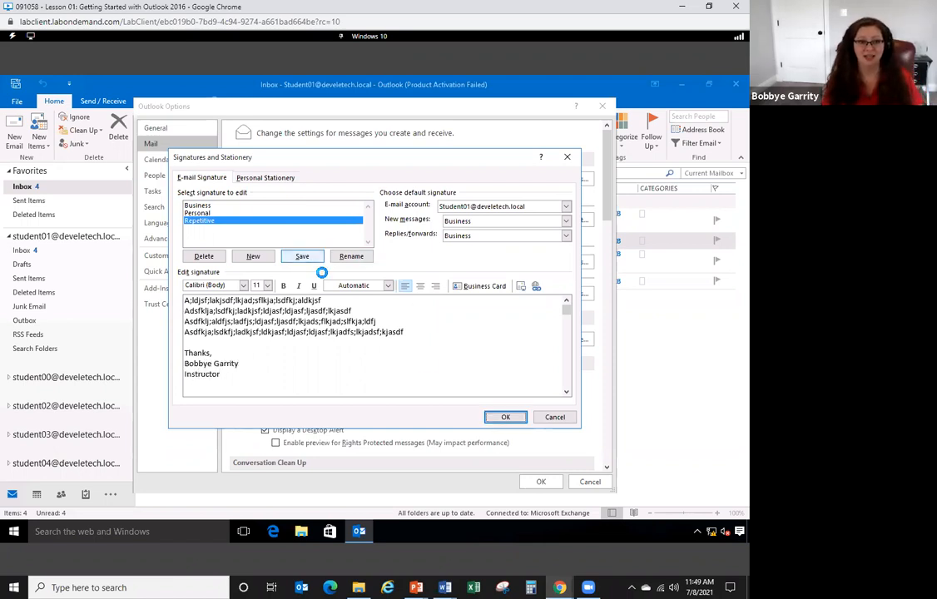
{"action": "left_click", "coordinate": [503, 417]}
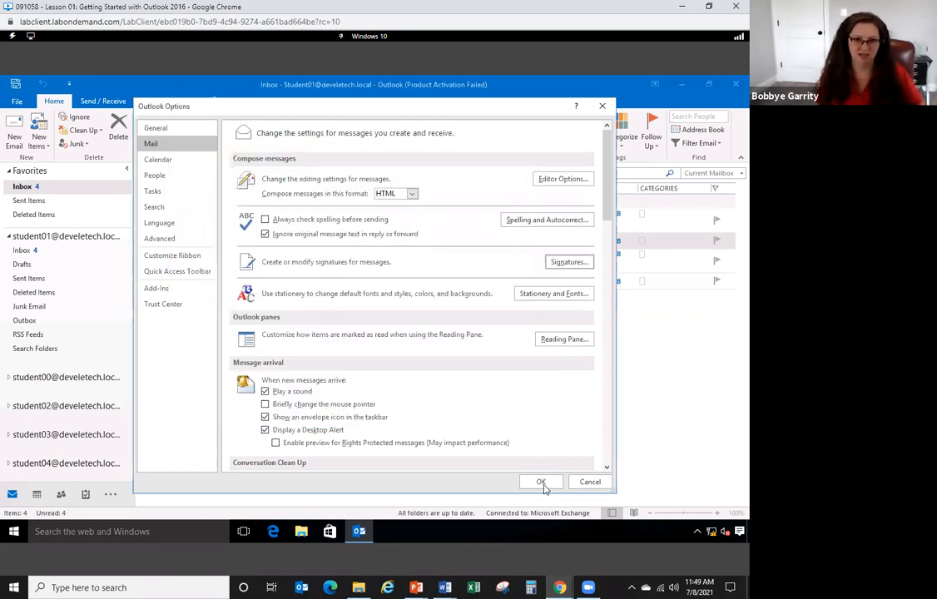
{"action": "left_click", "coordinate": [541, 482]}
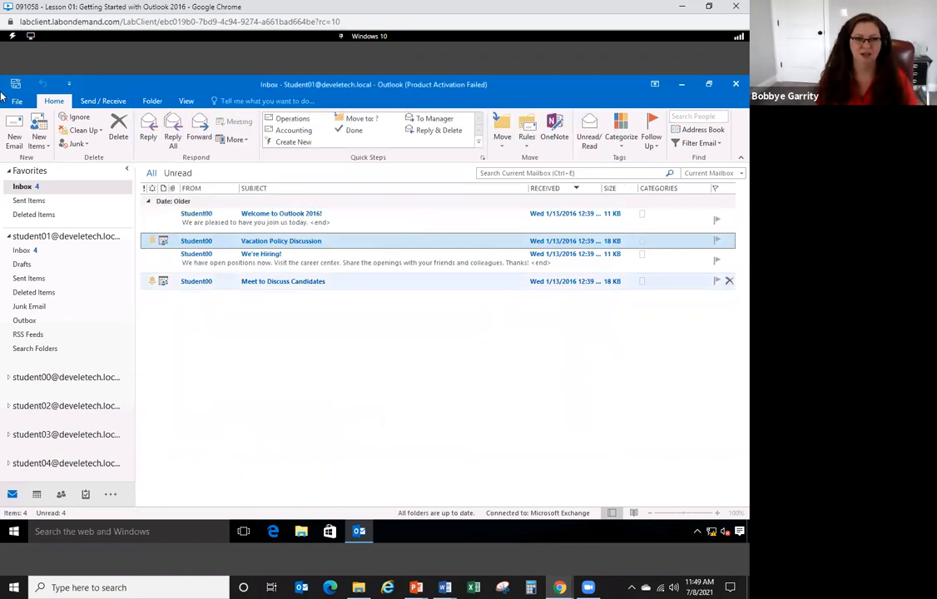
- Start a new email and swap its signature back and forth between Personal and Repetitive
{"action": "left_click", "coordinate": [15, 137]}
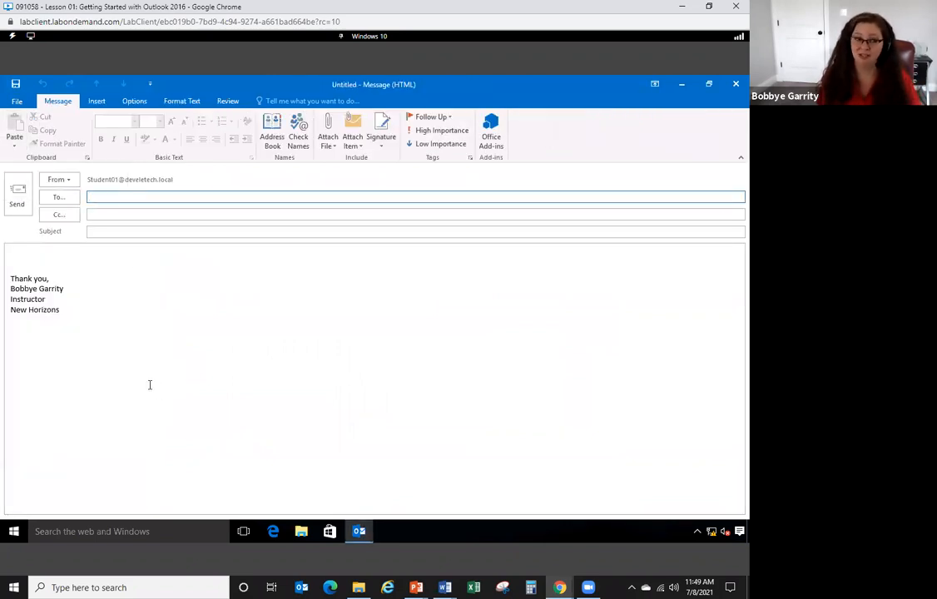
{"action": "right_click", "coordinate": [37, 298]}
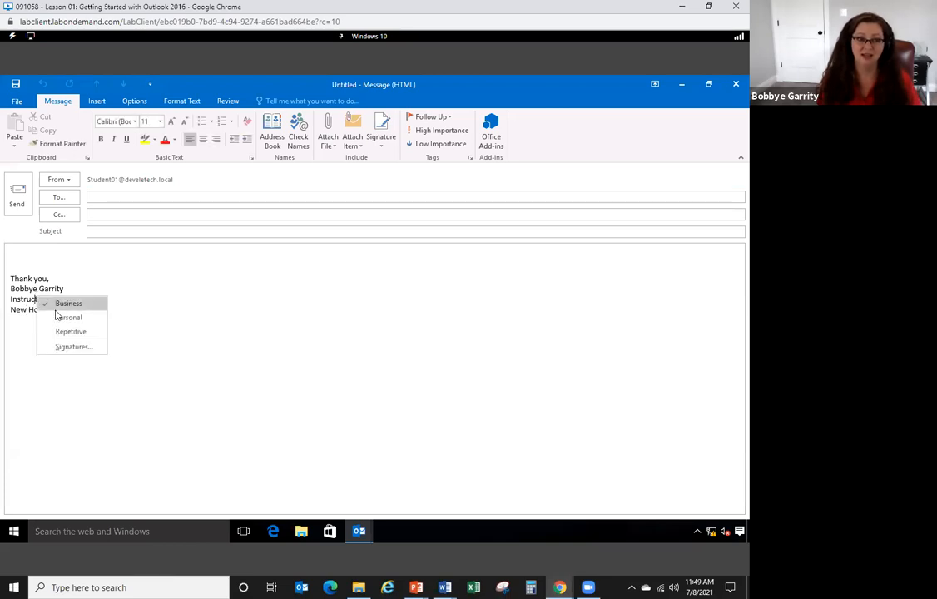
{"action": "left_click", "coordinate": [58, 319]}
{"action": "right_click", "coordinate": [47, 285]}
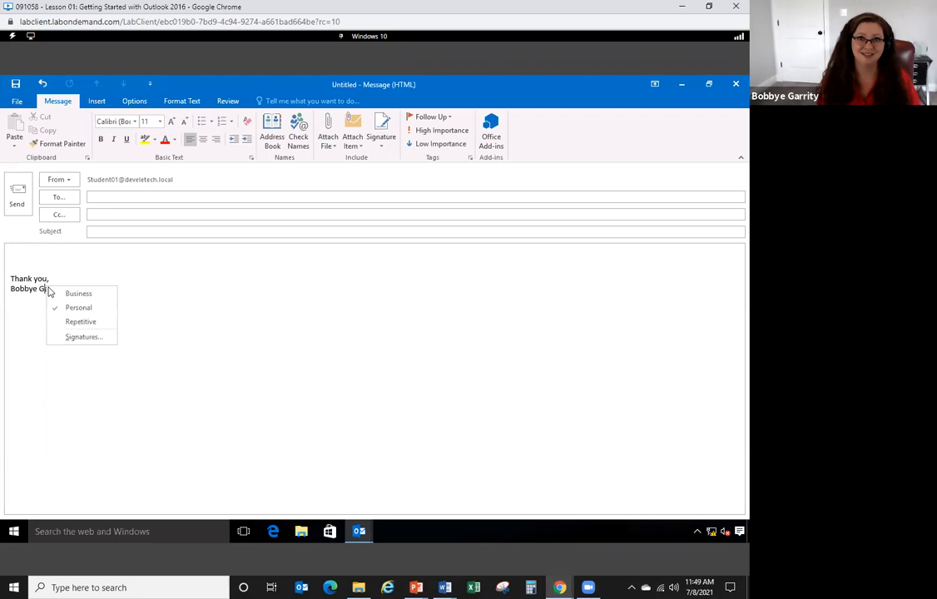
{"action": "left_click", "coordinate": [74, 323]}
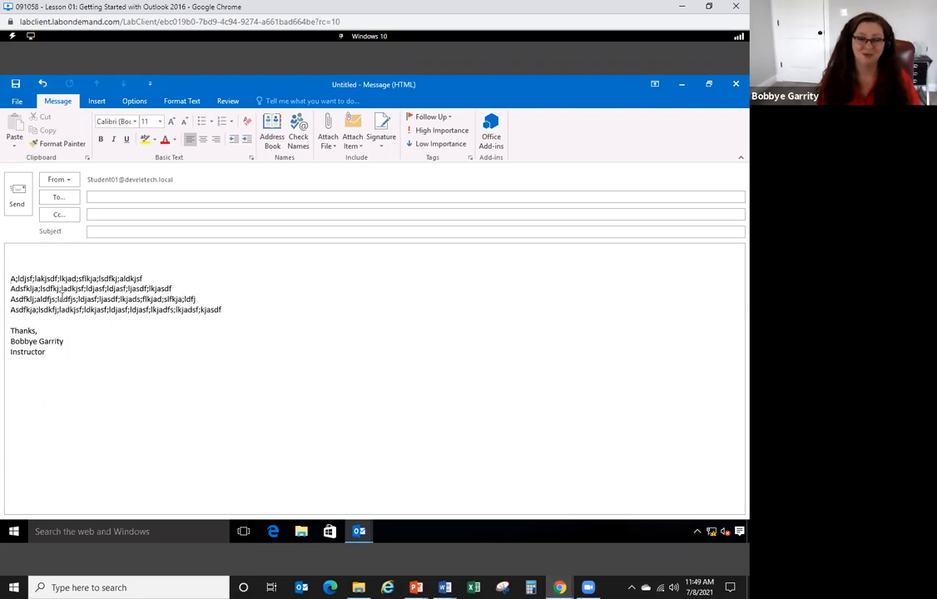
{"action": "right_click", "coordinate": [64, 301]}
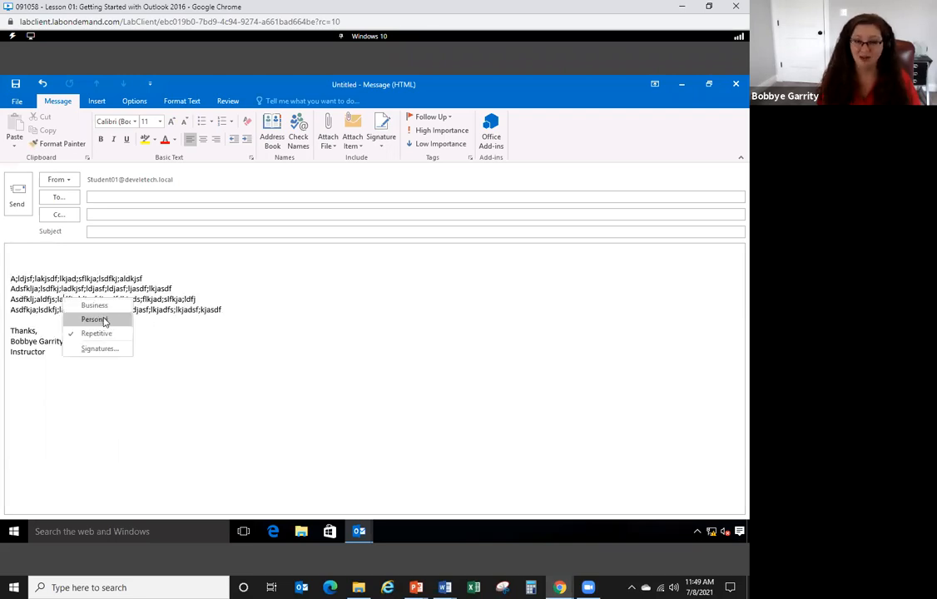
{"action": "left_click", "coordinate": [95, 319]}
{"action": "right_click", "coordinate": [73, 292]}
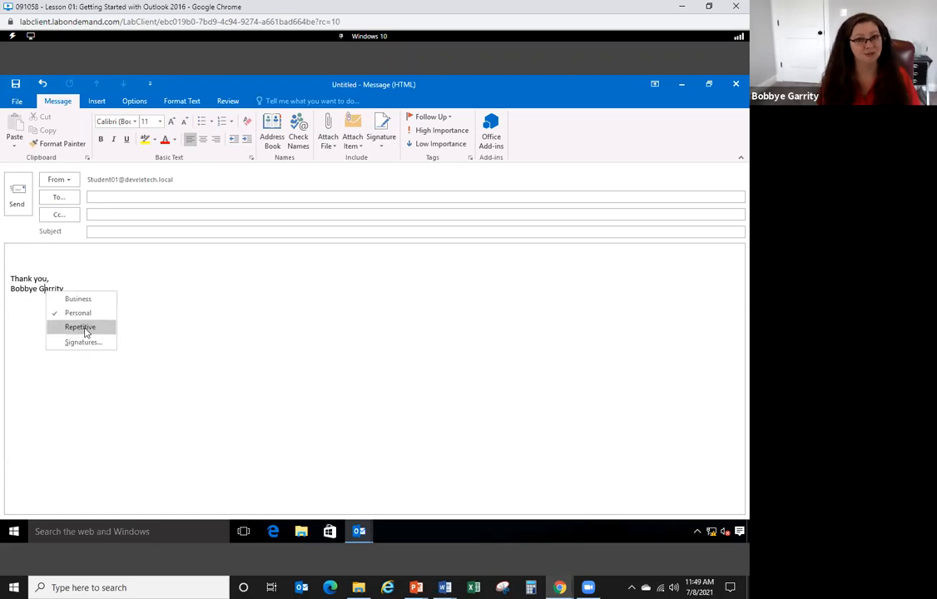
{"action": "left_click", "coordinate": [84, 327]}
{"action": "right_click", "coordinate": [130, 307]}
{"action": "left_click", "coordinate": [157, 313]}
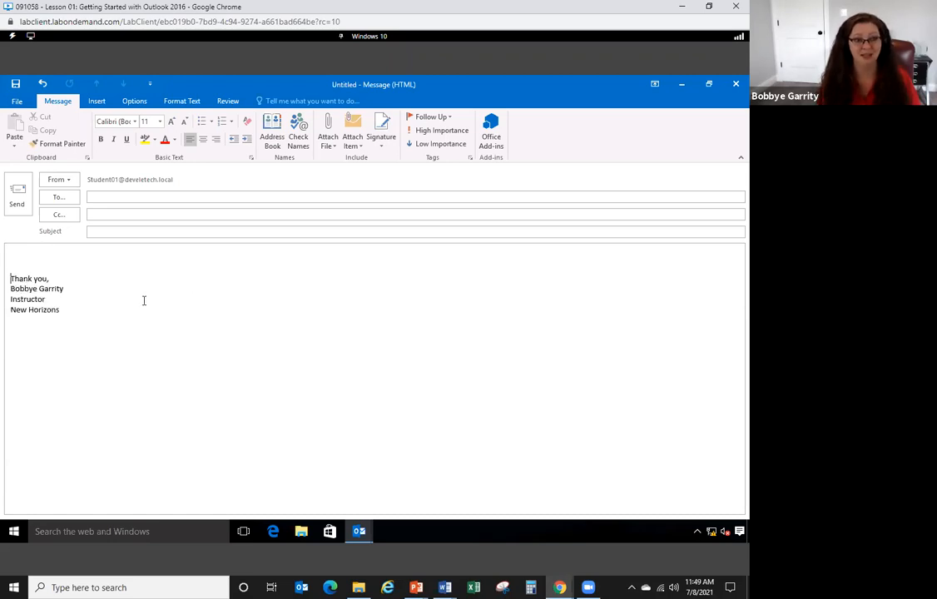
{"action": "right_click", "coordinate": [61, 295]}
{"action": "left_click", "coordinate": [124, 327]}
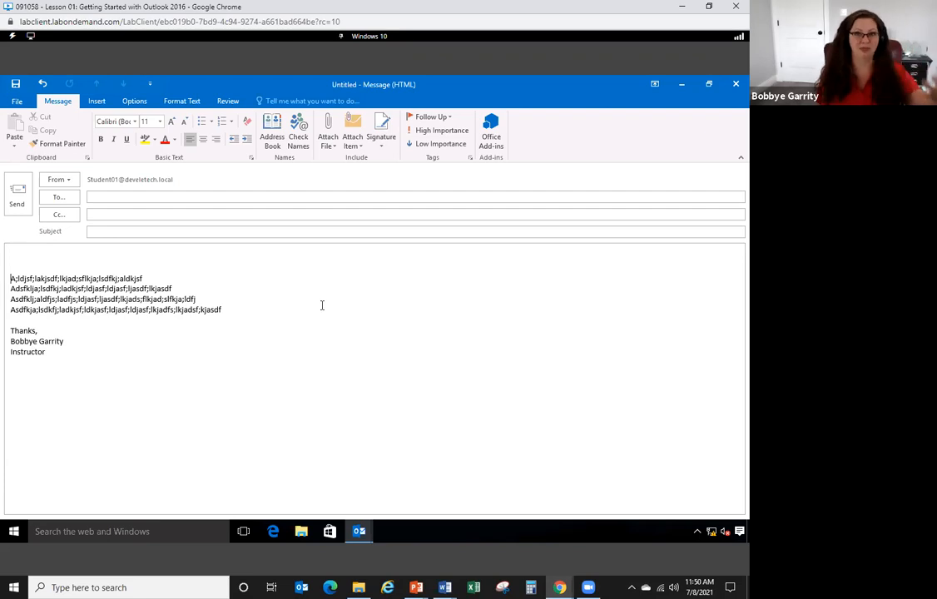
- View the Signature dropdown list, then close the draft and discard it
{"action": "left_click", "coordinate": [392, 133]}
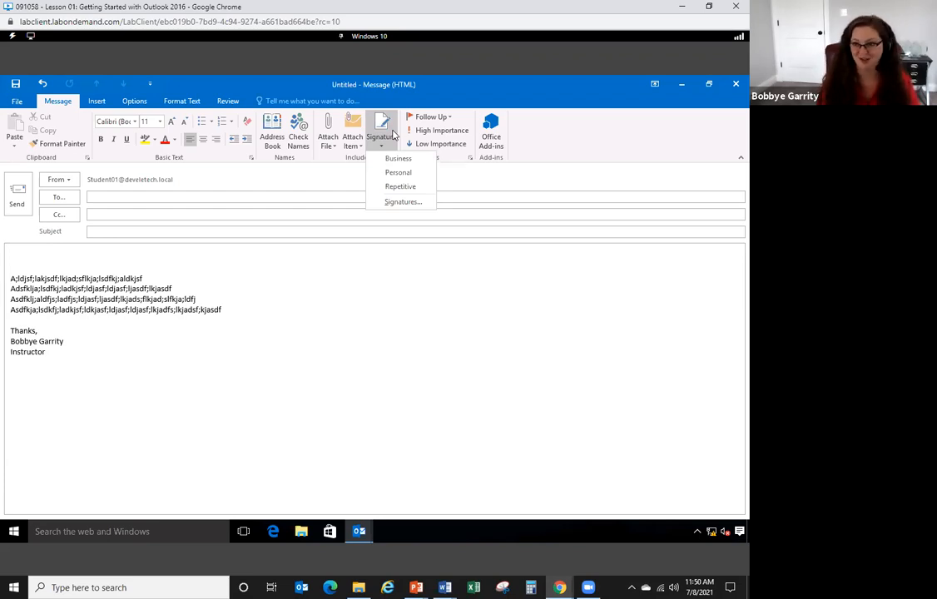
{"action": "left_click", "coordinate": [346, 266]}
{"action": "left_click", "coordinate": [734, 85]}
{"action": "left_click", "coordinate": [393, 339]}
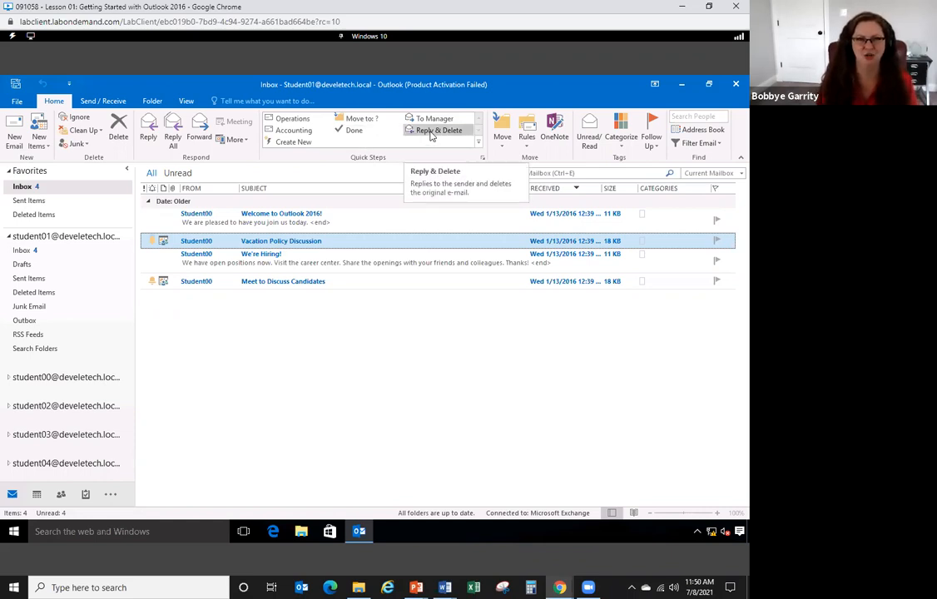
{"action": "left_click", "coordinate": [304, 146]}
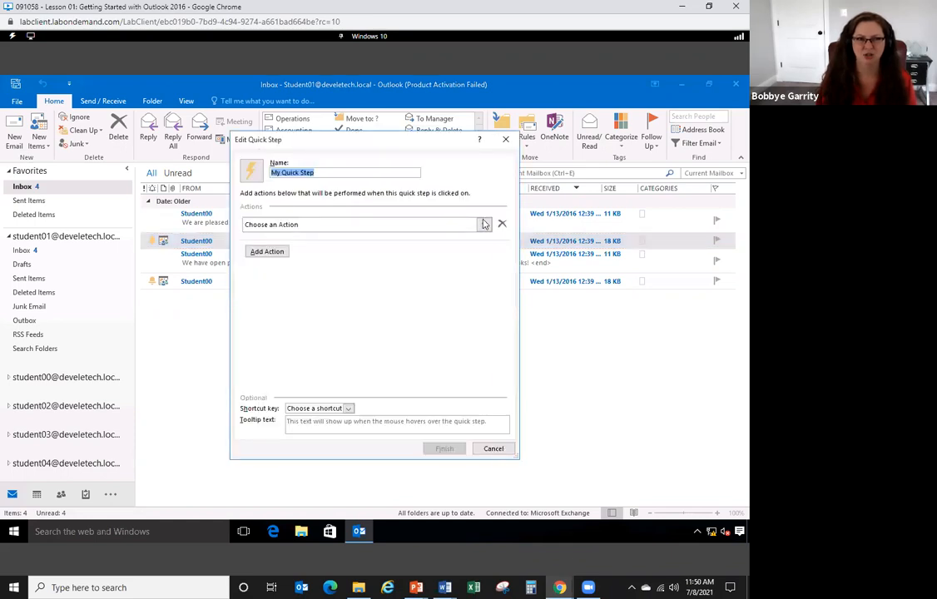
{"action": "left_click", "coordinate": [483, 224]}
{"action": "left_click_drag", "start_coordinate": [489, 293], "coordinate": [504, 413]}
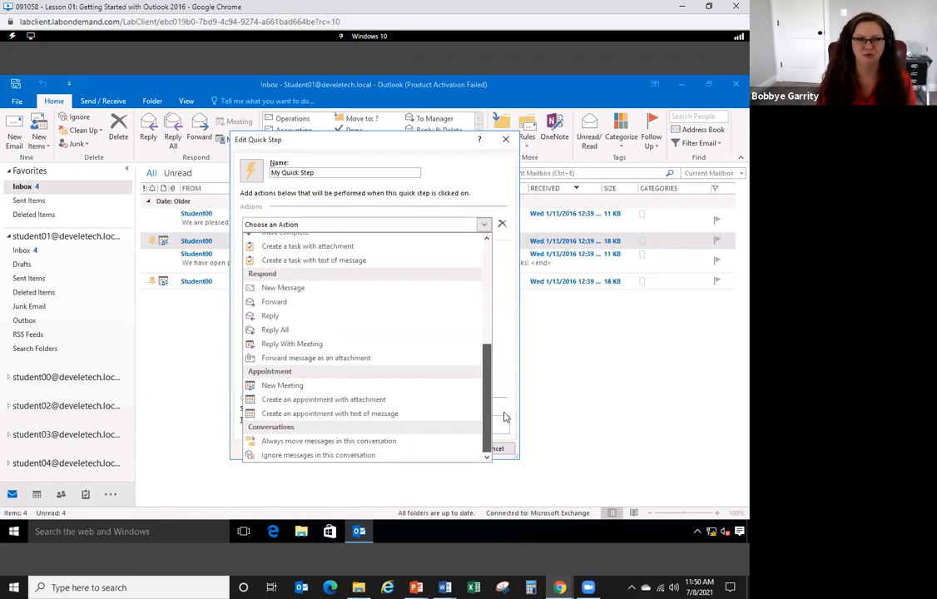
{"action": "left_click", "coordinate": [311, 288]}
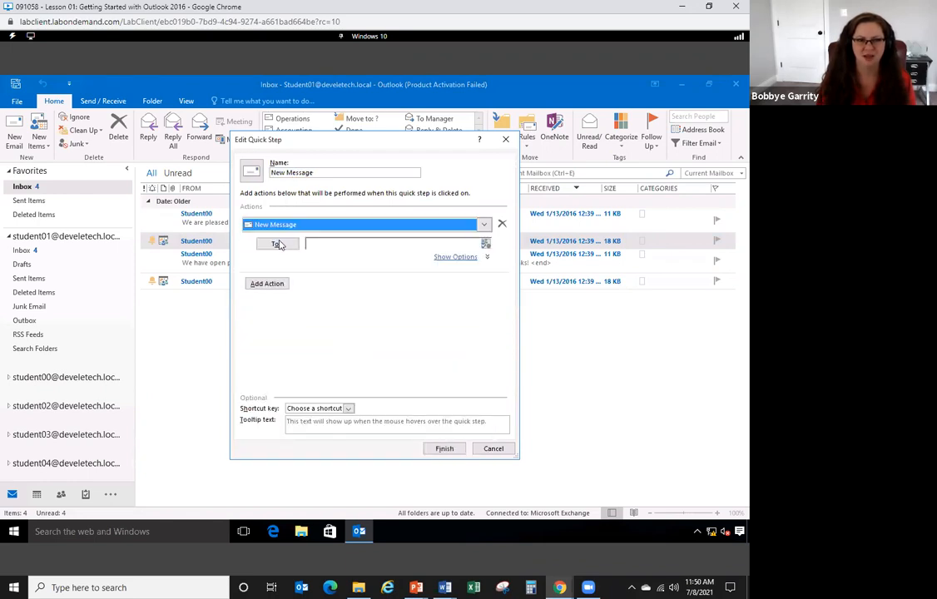
{"action": "left_click", "coordinate": [275, 241]}
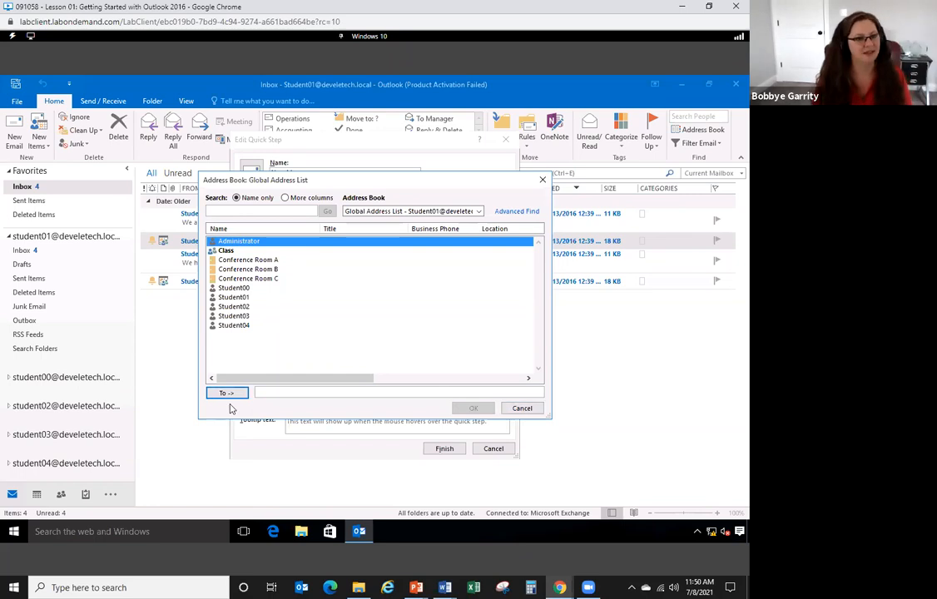
{"action": "left_click", "coordinate": [524, 408]}
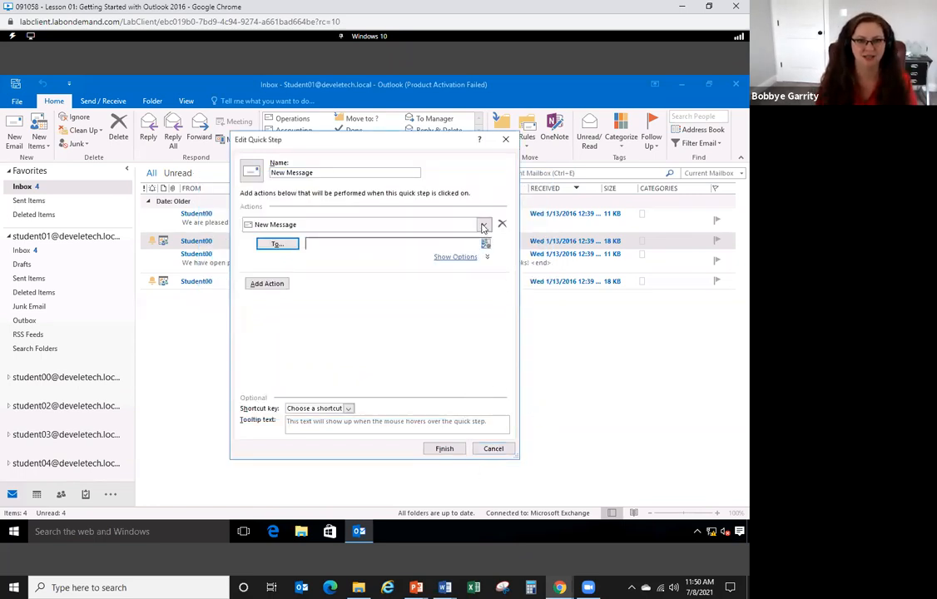
{"action": "left_click", "coordinate": [482, 225]}
{"action": "left_click", "coordinate": [493, 445]}
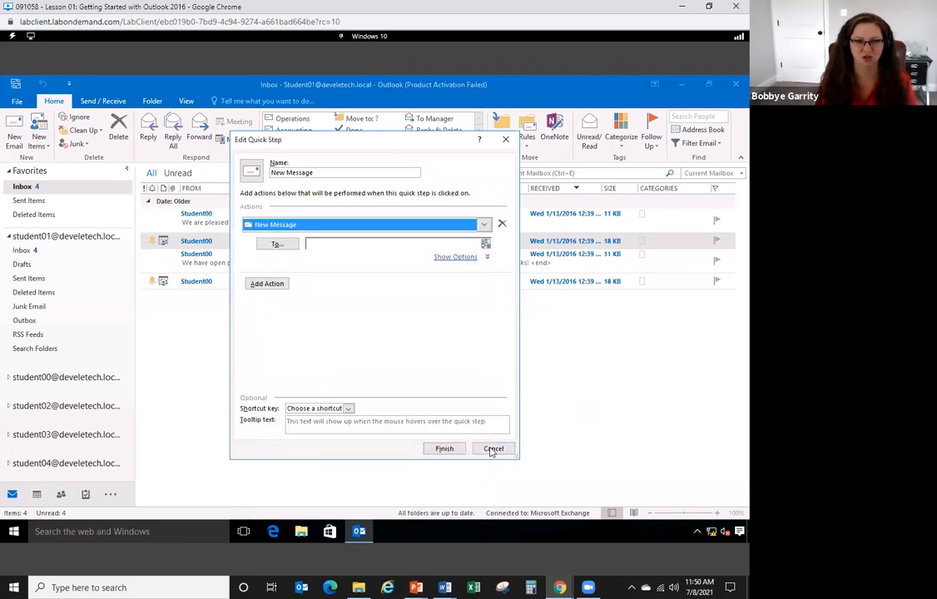
{"action": "left_click", "coordinate": [490, 448]}
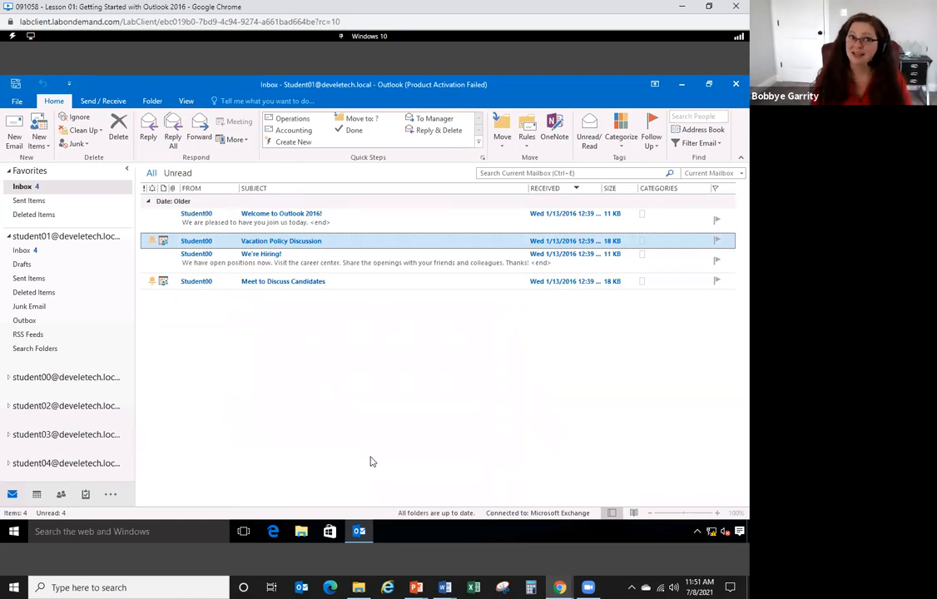
{"action": "left_click", "coordinate": [61, 497]}
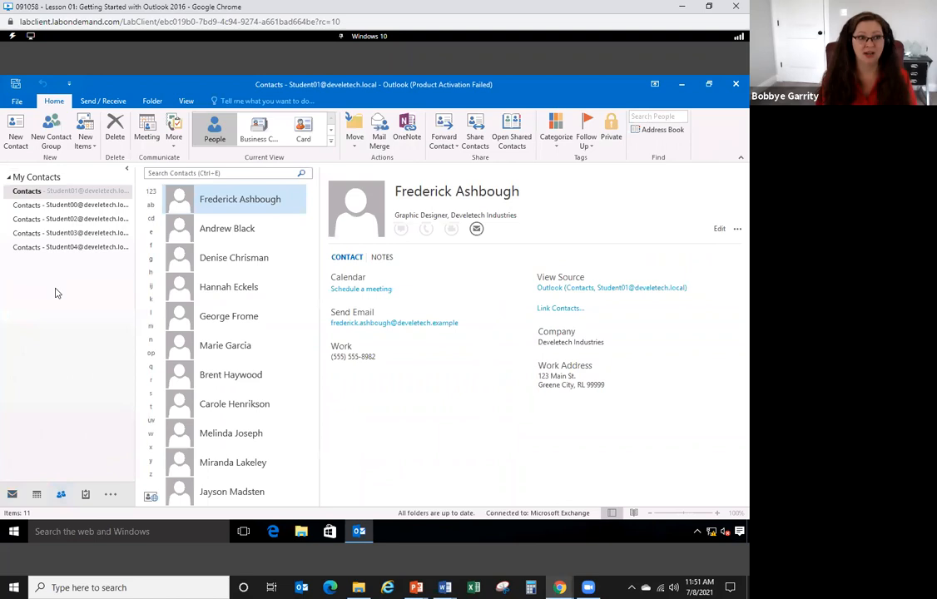
{"action": "left_click", "coordinate": [53, 134]}
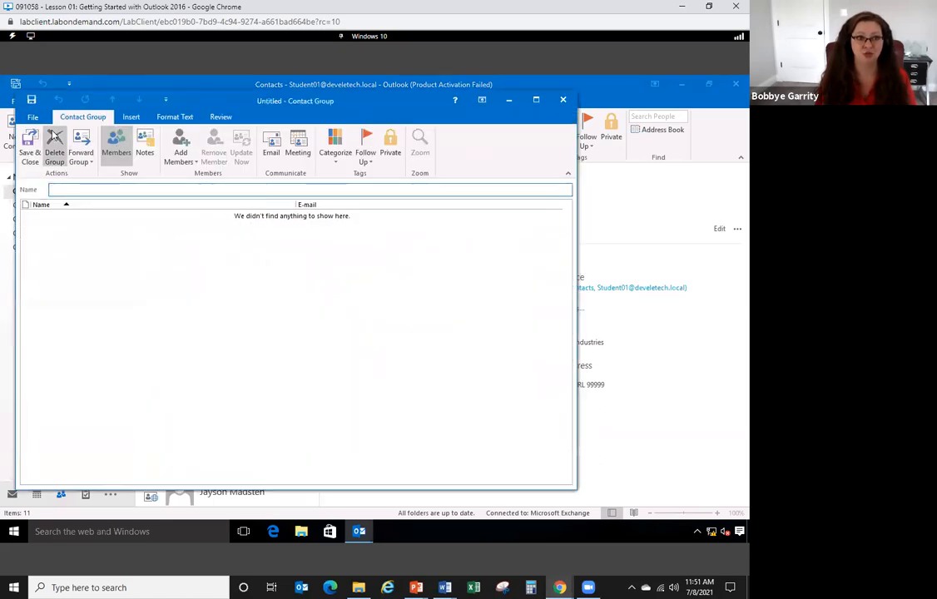
{"action": "left_click", "coordinate": [562, 99]}
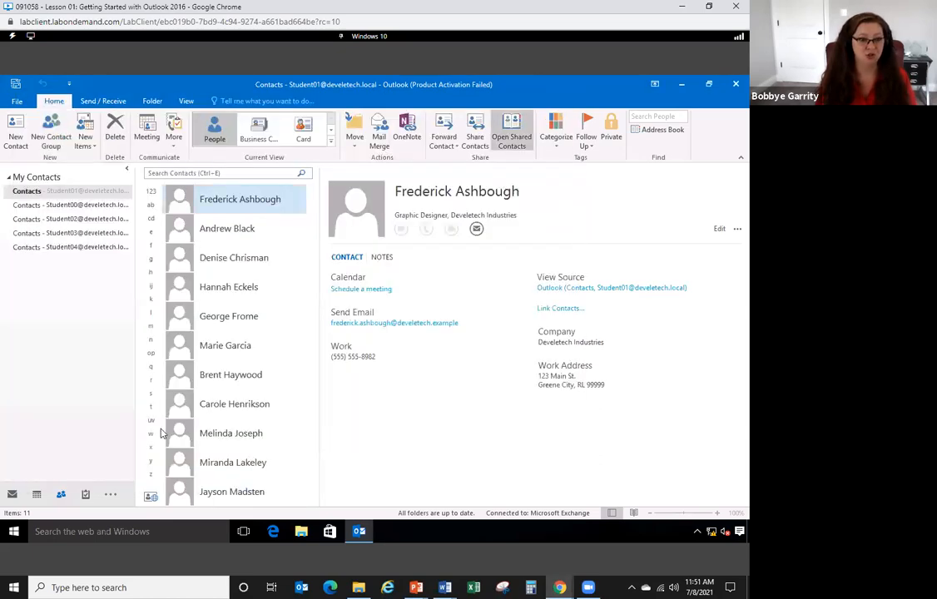
{"action": "left_click", "coordinate": [13, 495]}
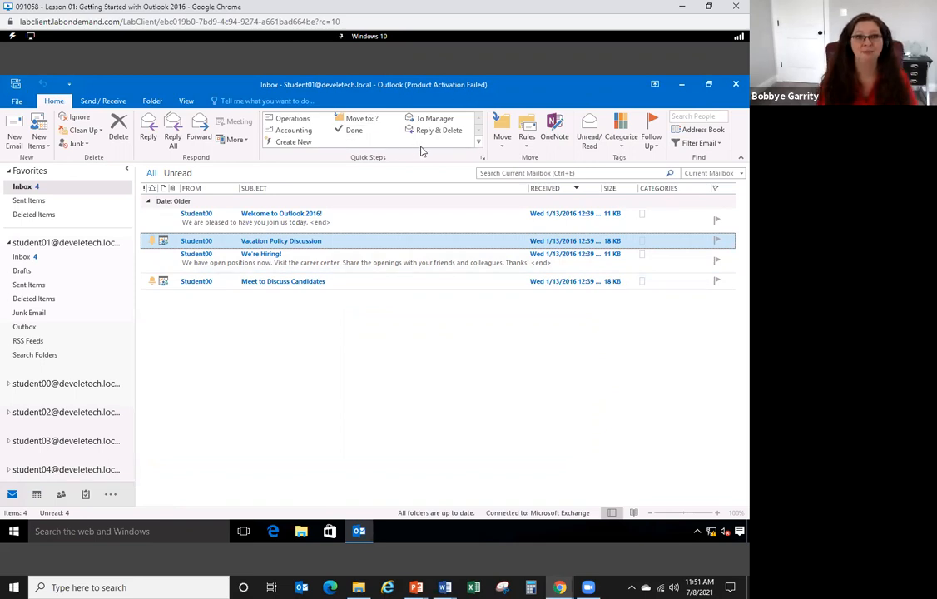
{"action": "left_click", "coordinate": [307, 145]}
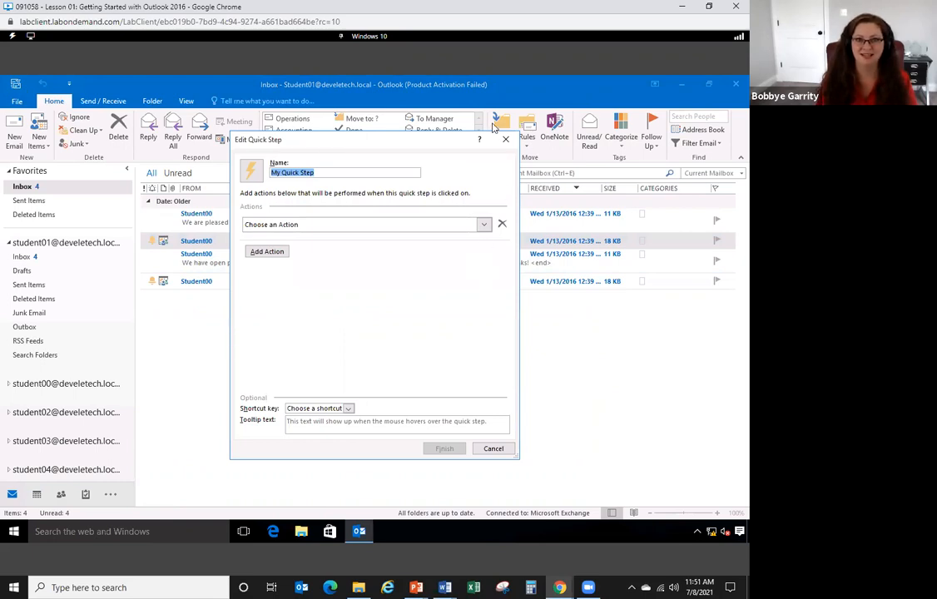
{"action": "left_click", "coordinate": [505, 139]}
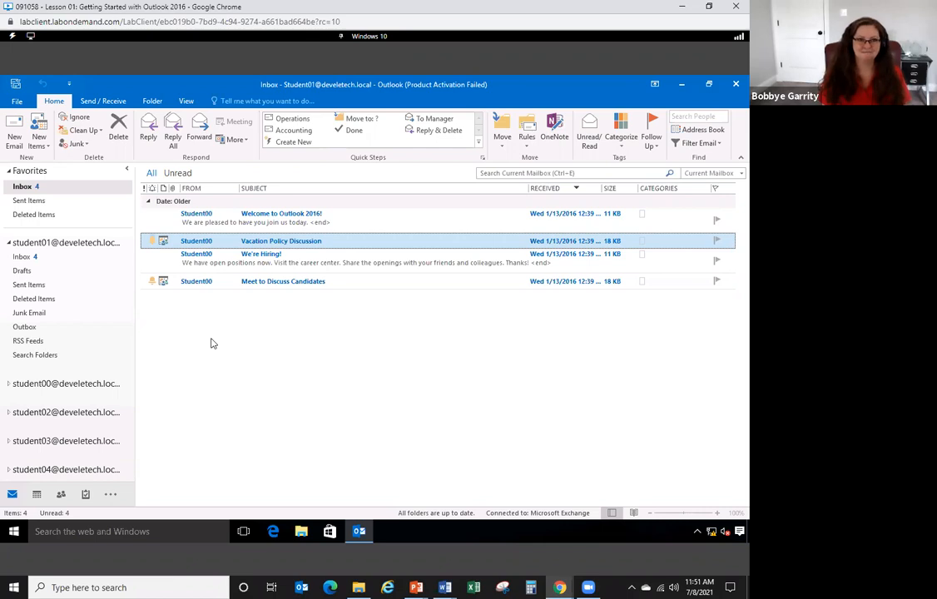
{"action": "left_click", "coordinate": [109, 497]}
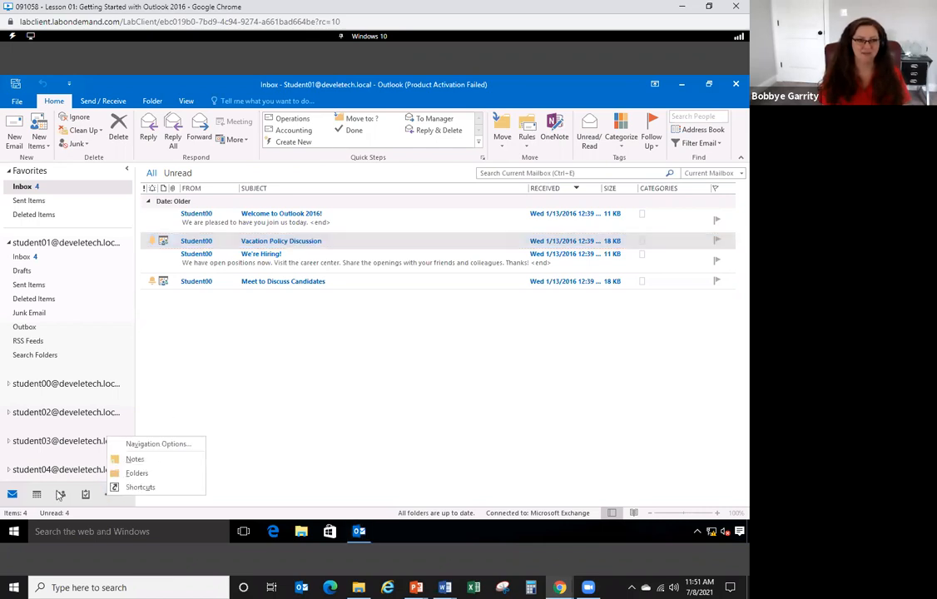
{"action": "left_click", "coordinate": [125, 489]}
{"action": "left_click", "coordinate": [111, 494]}
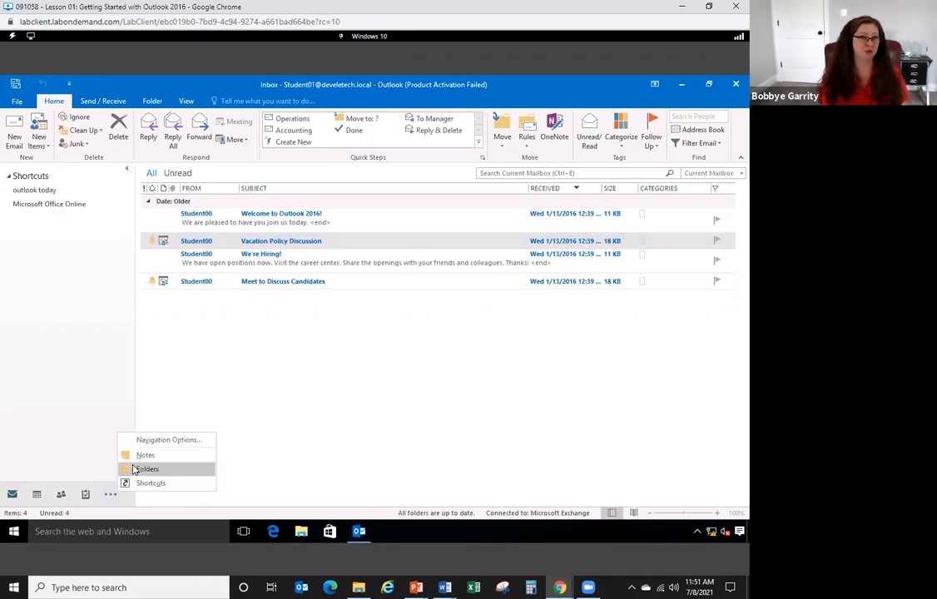
{"action": "left_click", "coordinate": [133, 471]}
{"action": "left_click", "coordinate": [111, 494]}
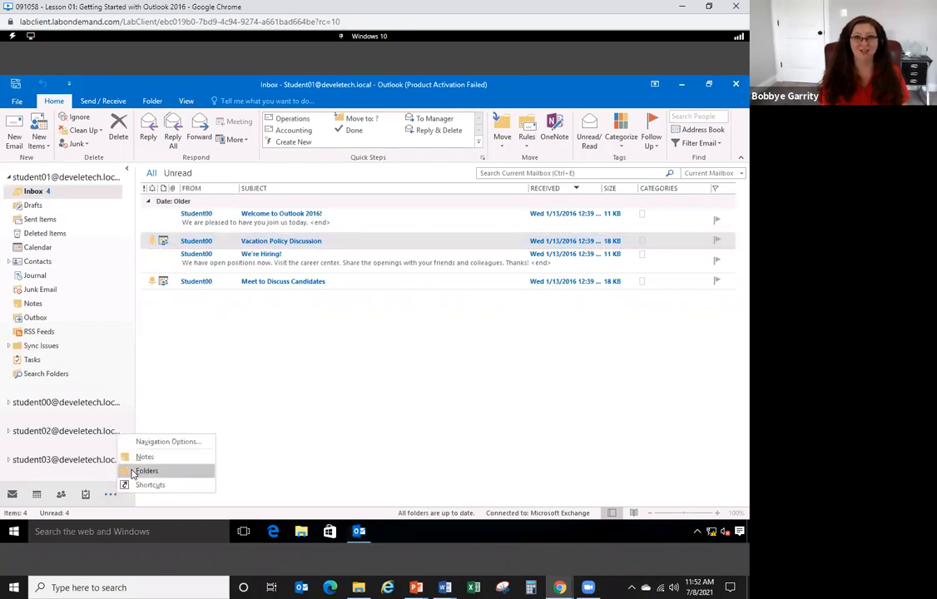
{"action": "left_click", "coordinate": [55, 281]}
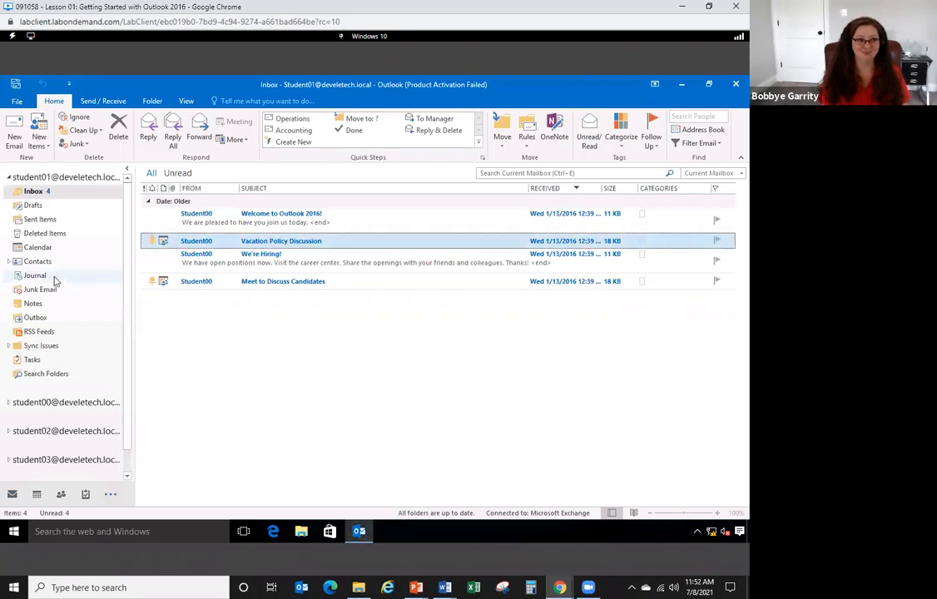
{"action": "left_click", "coordinate": [54, 280]}
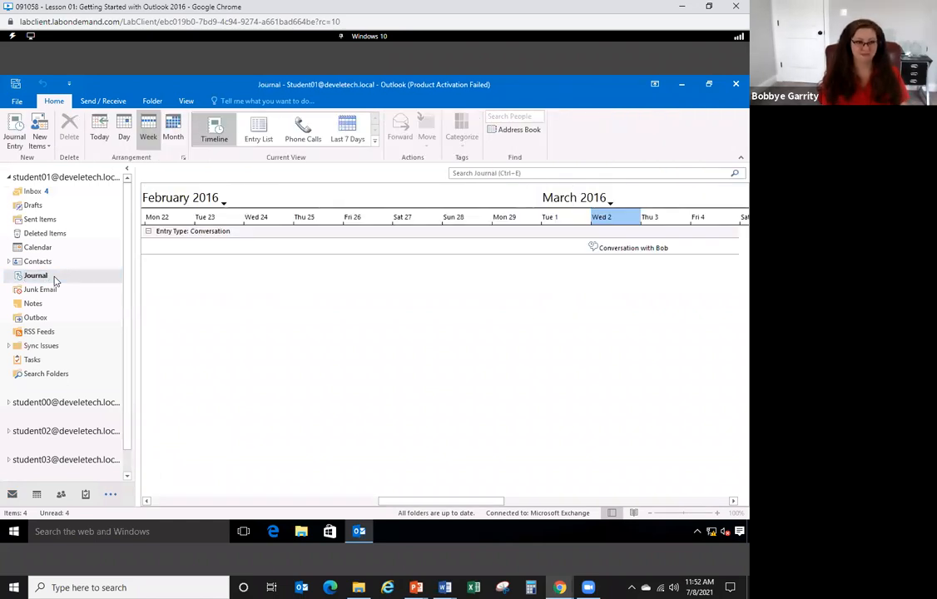
{"action": "left_click", "coordinate": [12, 494]}
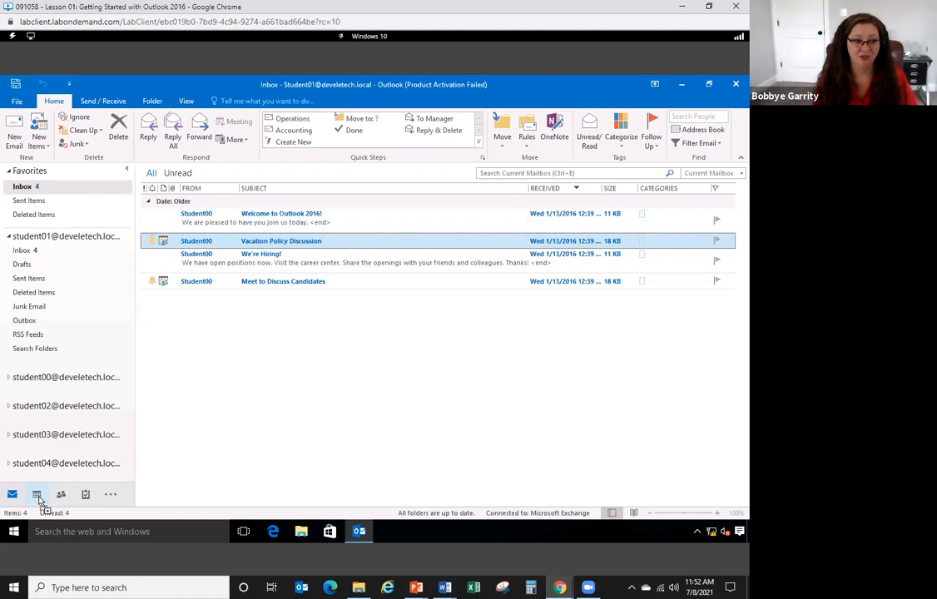
{"action": "right_click", "coordinate": [37, 496]}
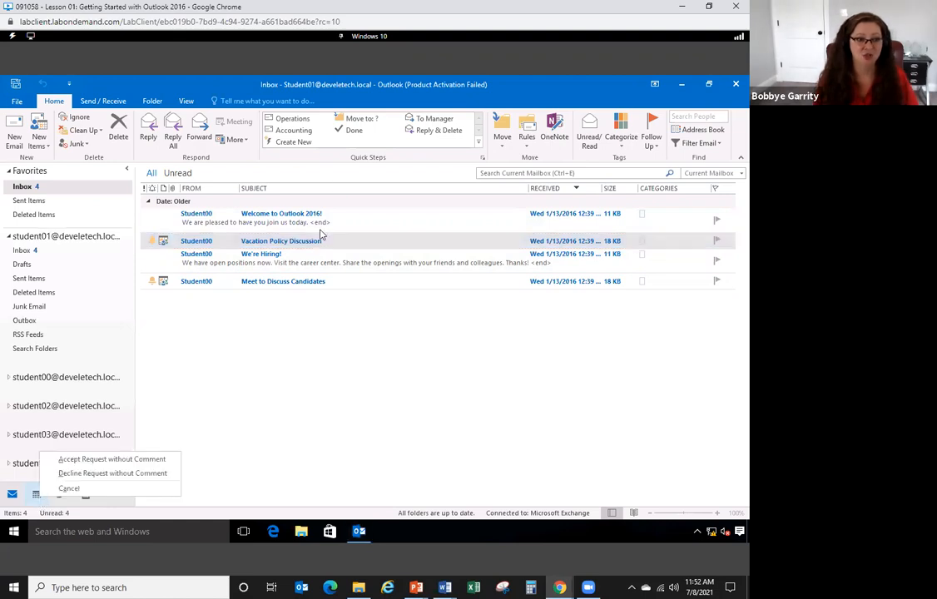
{"action": "left_click", "coordinate": [291, 241]}
{"action": "left_click", "coordinate": [314, 280]}
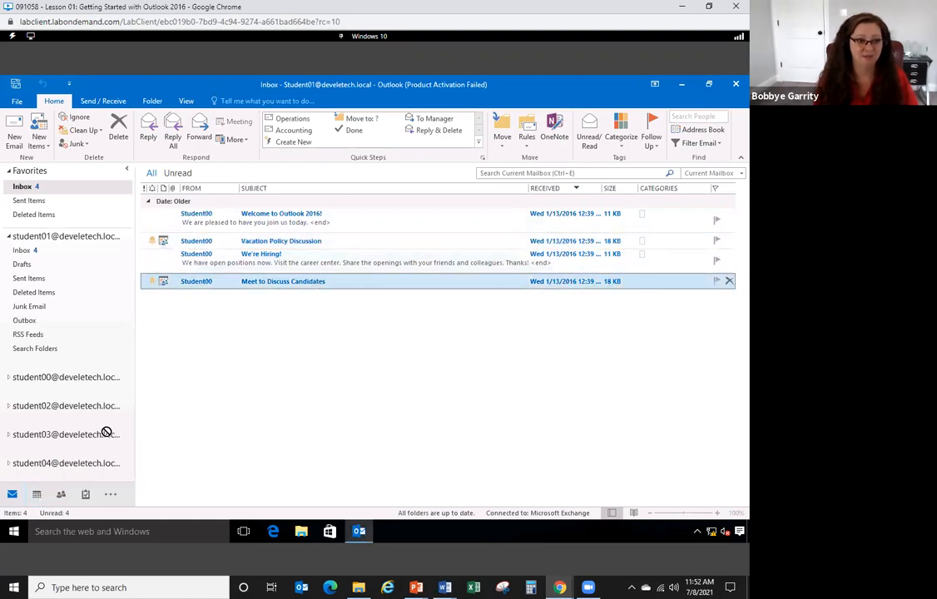
{"action": "right_click", "coordinate": [37, 494]}
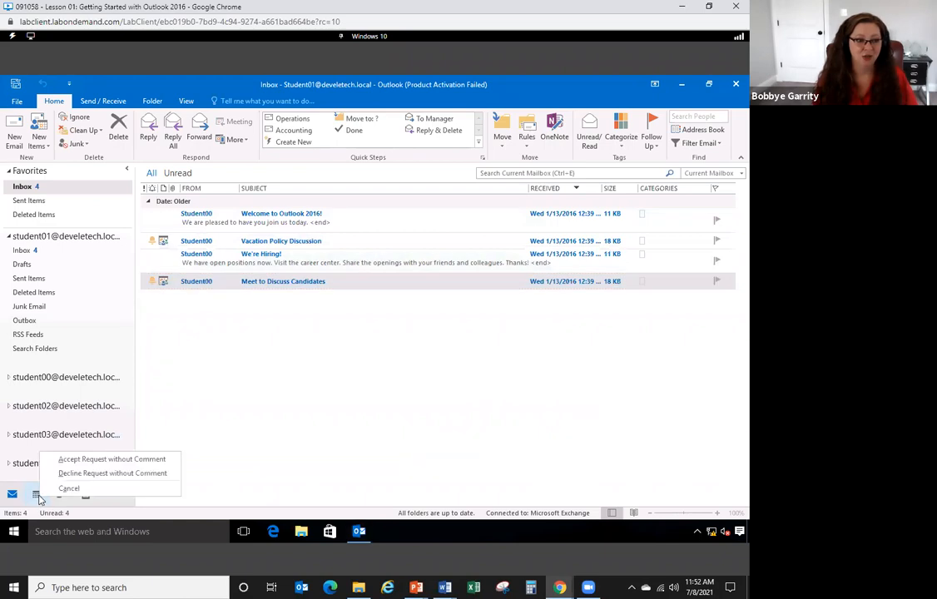
{"action": "left_click", "coordinate": [330, 213]}
{"action": "left_click", "coordinate": [333, 216]}
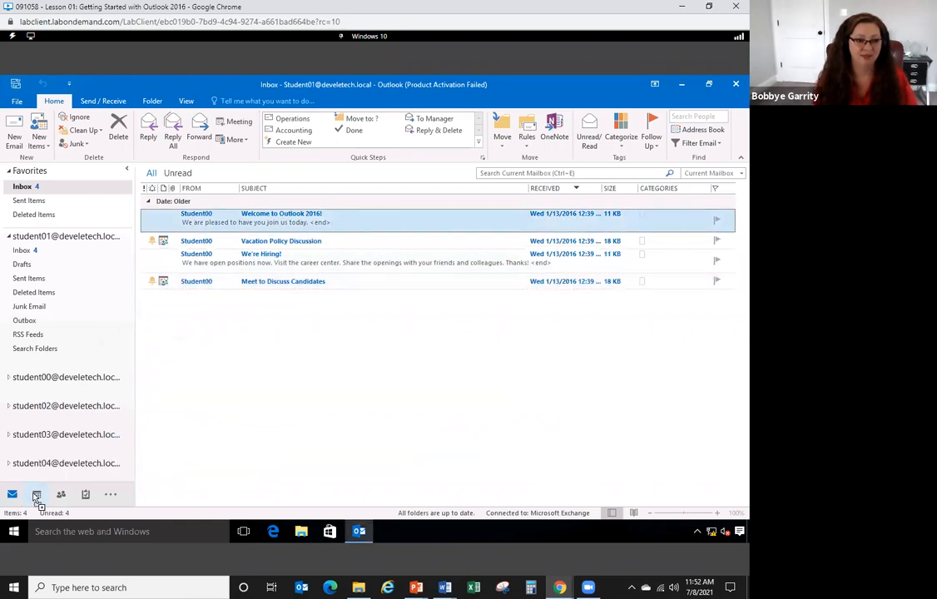
{"action": "right_click", "coordinate": [37, 494]}
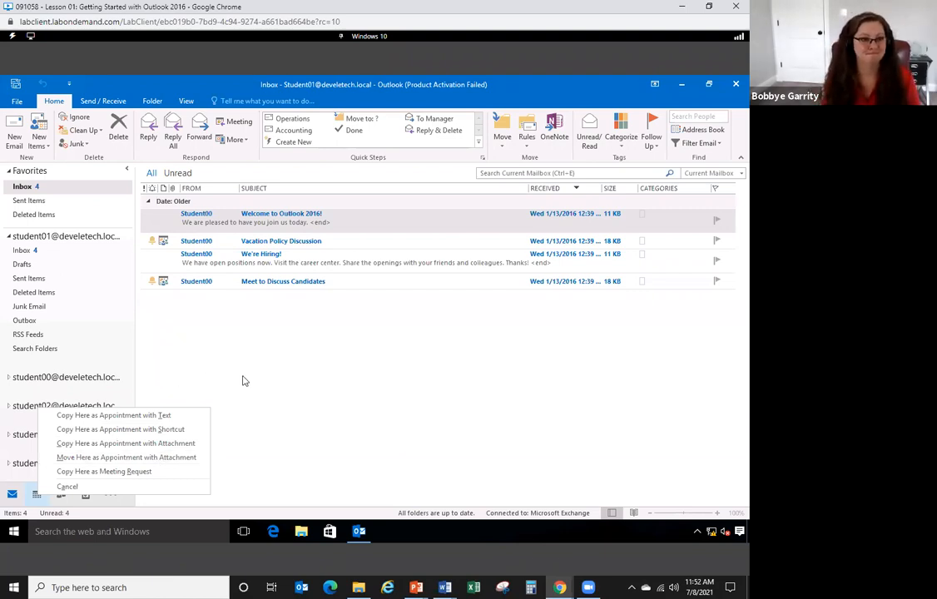
{"action": "left_click", "coordinate": [283, 371]}
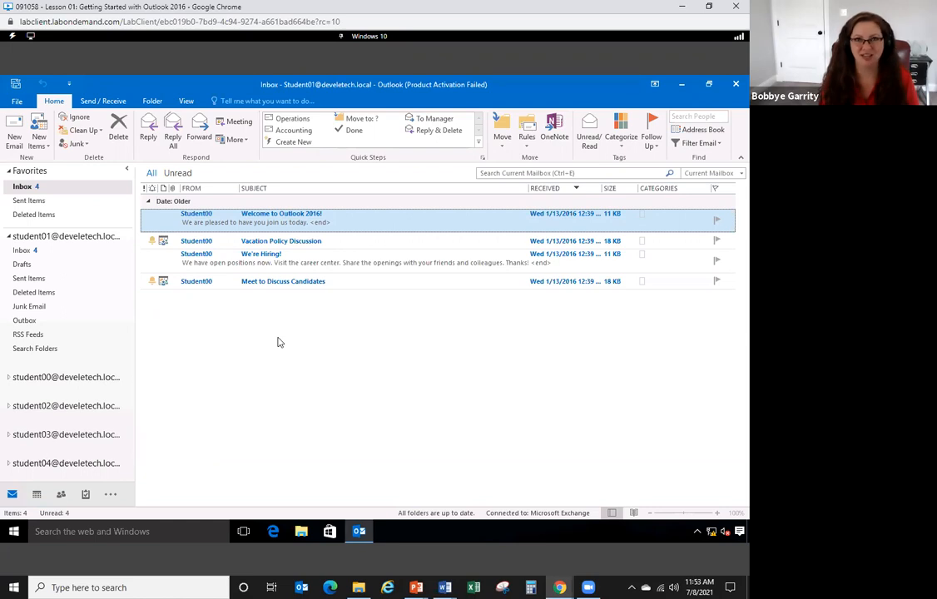
{"action": "left_click", "coordinate": [18, 101]}
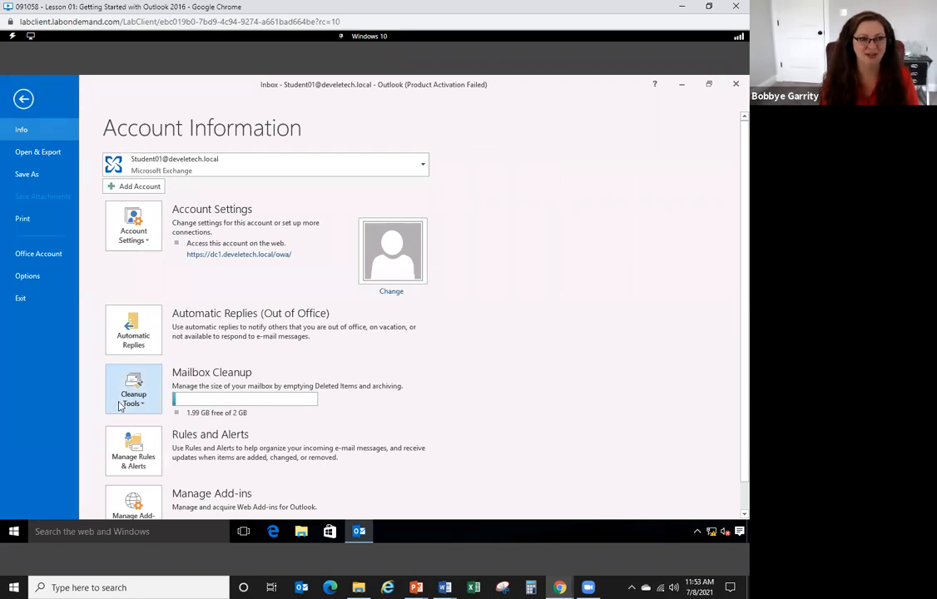
{"action": "left_click", "coordinate": [22, 97]}
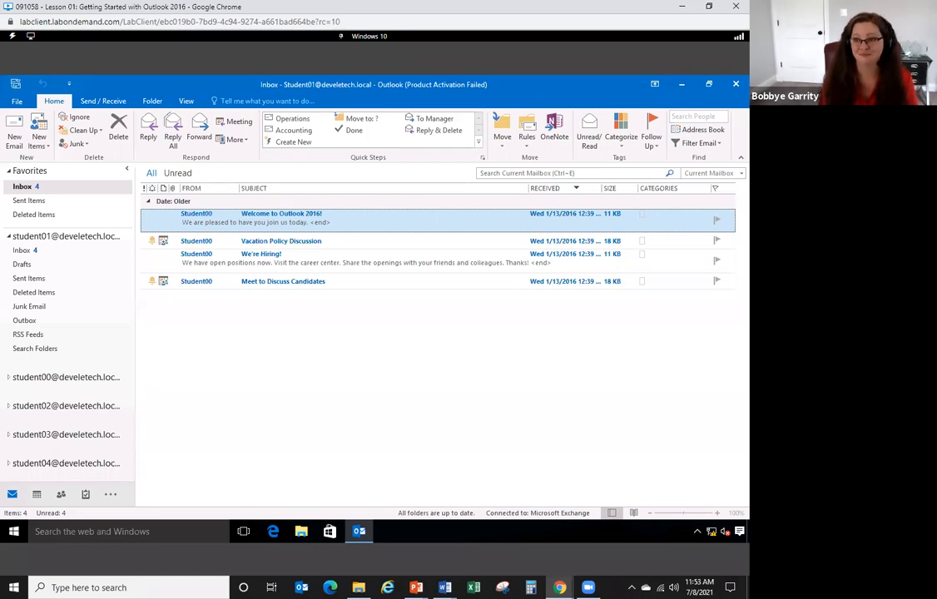
{"action": "left_click", "coordinate": [445, 587]}
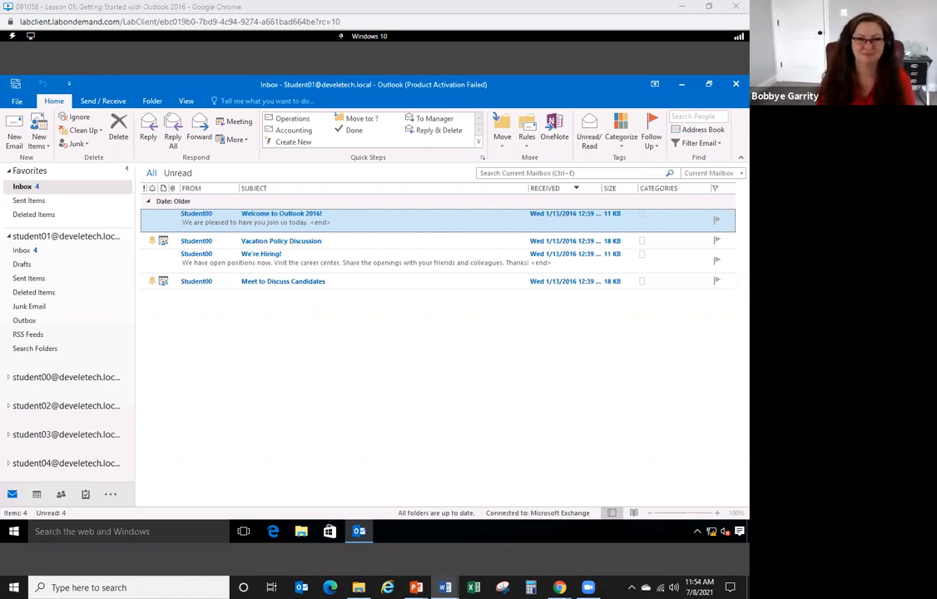
- Start a new email and type the test word 'adkfj;ladfjs' in the body above the signature
{"action": "left_click", "coordinate": [393, 374]}
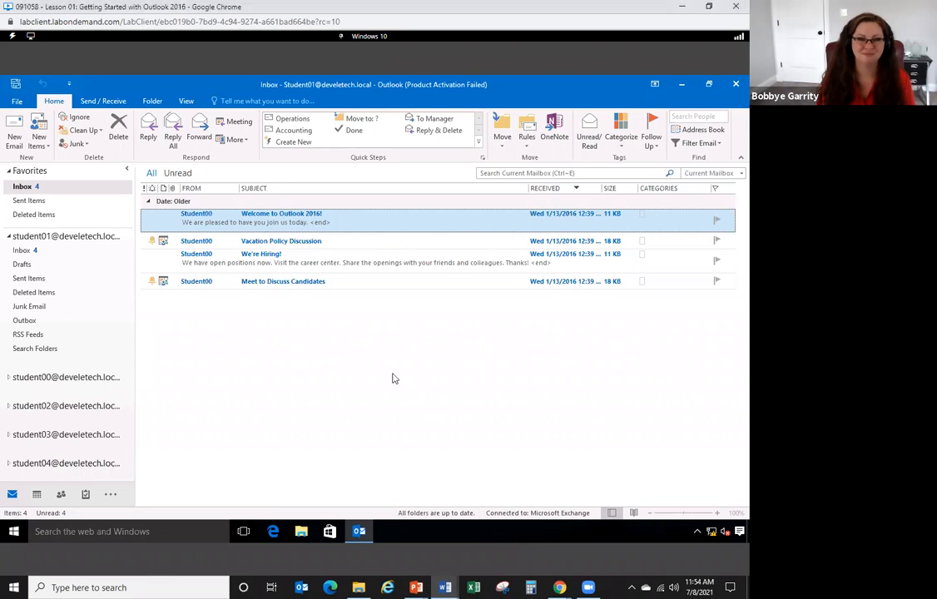
{"action": "left_click", "coordinate": [14, 129]}
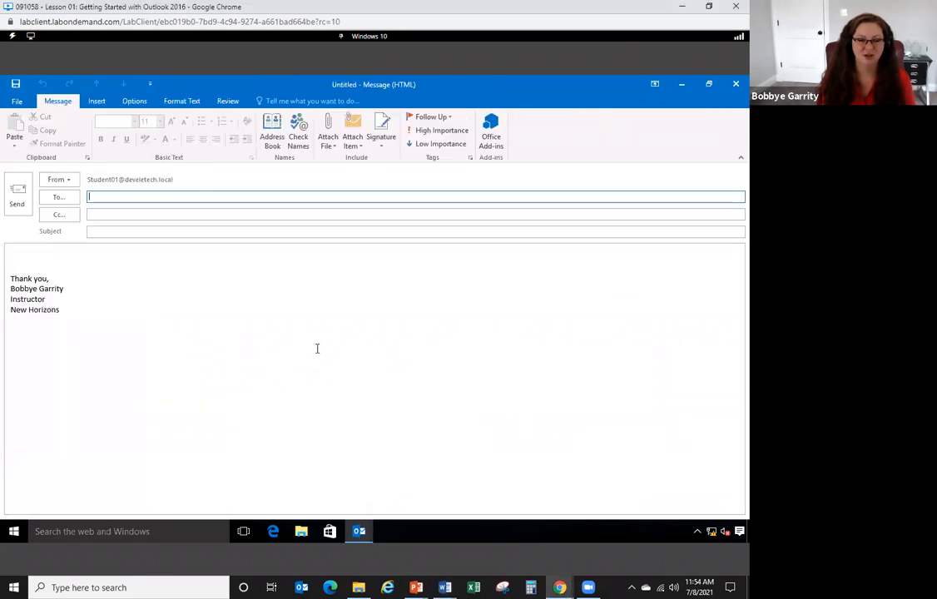
{"action": "left_click", "coordinate": [123, 258]}
{"action": "type", "text": "adkfj;ladfjs"}
{"action": "key", "text": "Return"}
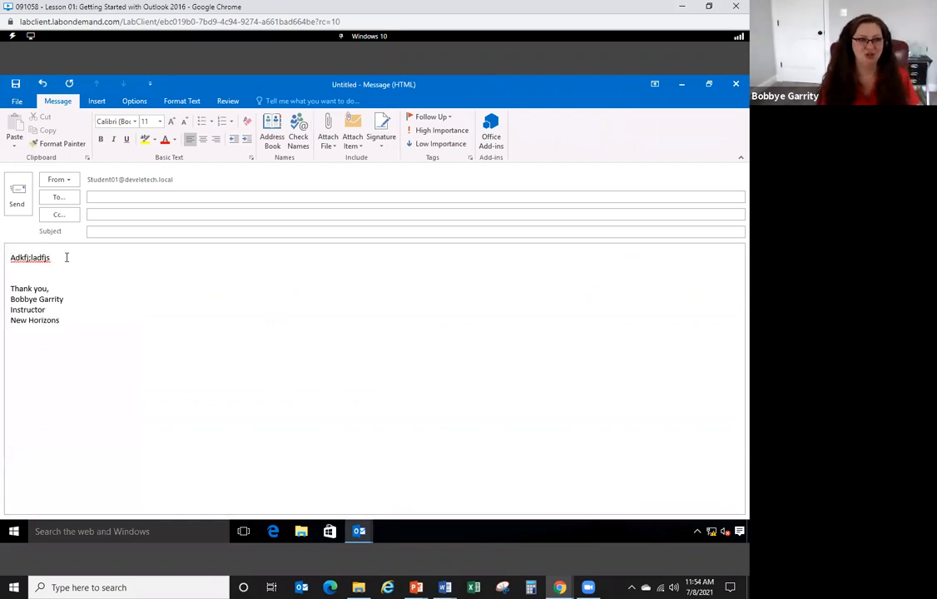
- View the misspelled word's spelling suggestions and look at Outlook's mail Options without changing anything
{"action": "right_click", "coordinate": [23, 260]}
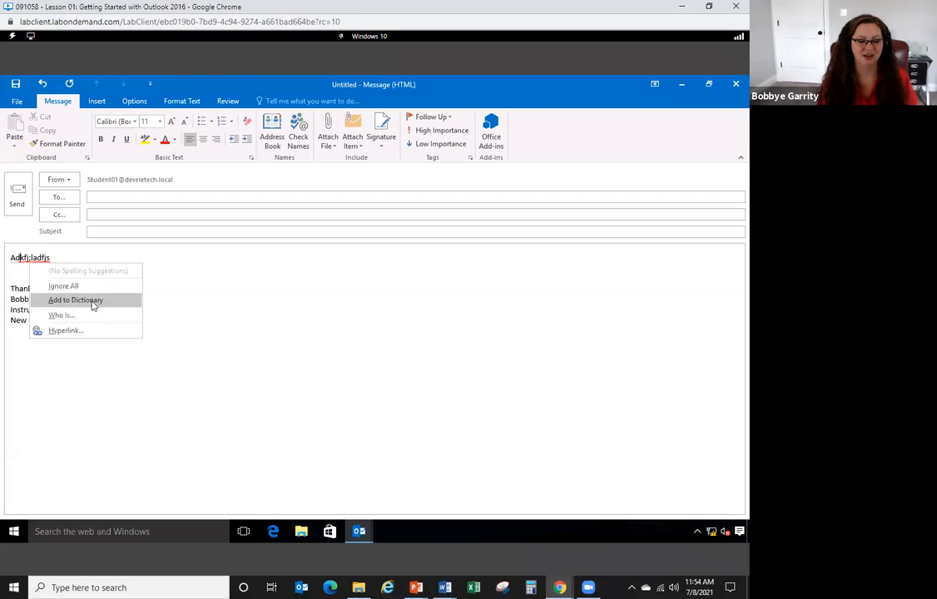
{"action": "left_click", "coordinate": [213, 301]}
{"action": "left_click", "coordinate": [18, 103]}
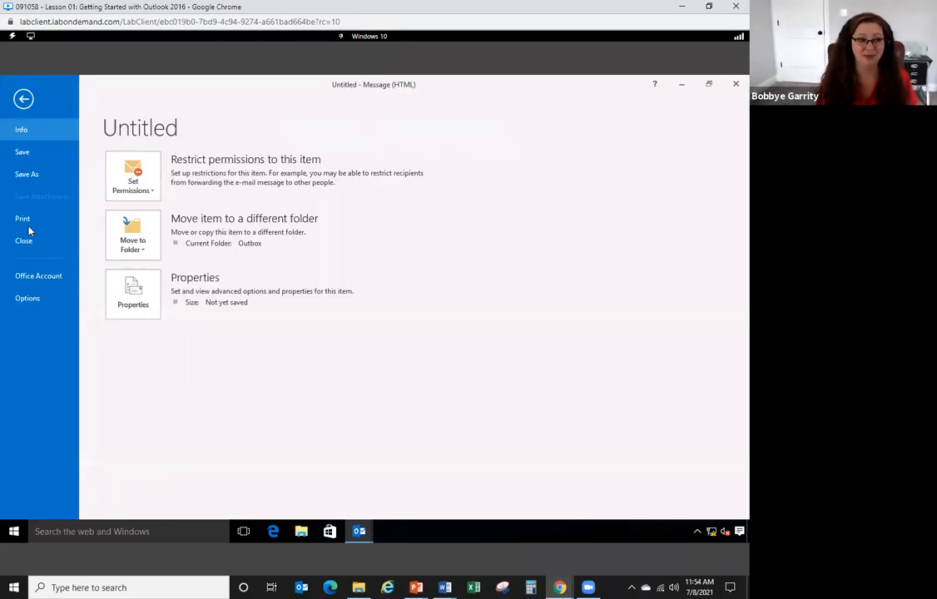
{"action": "left_click", "coordinate": [42, 299]}
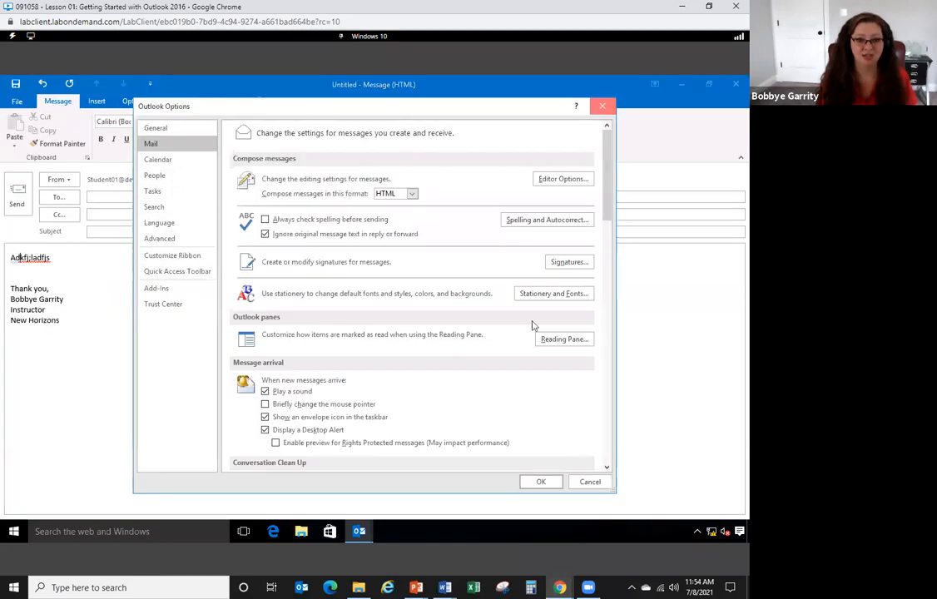
{"action": "left_click", "coordinate": [605, 105]}
{"action": "mouse_move", "coordinate": [453, 587]}
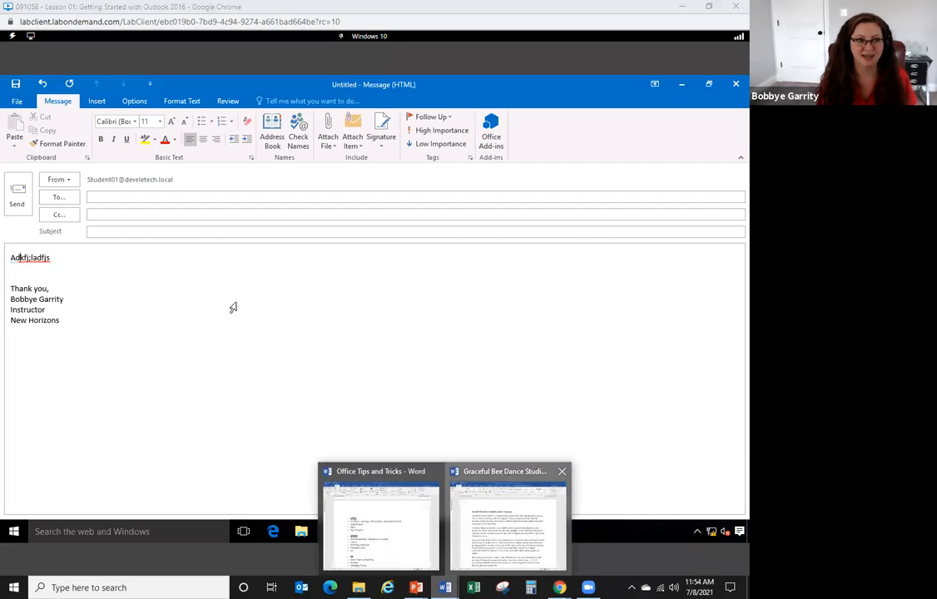
{"action": "left_click", "coordinate": [508, 516]}
{"action": "left_click", "coordinate": [19, 25]}
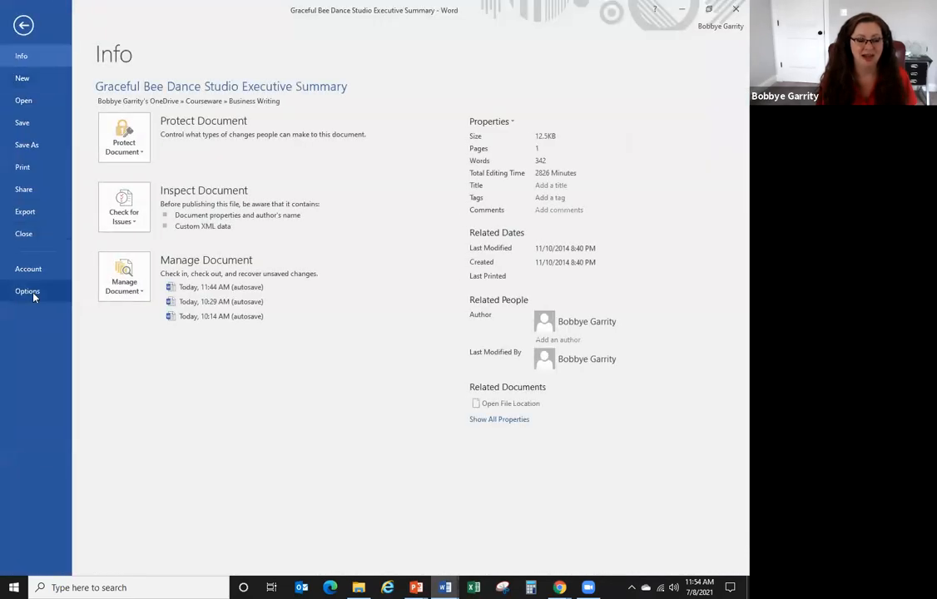
{"action": "left_click", "coordinate": [28, 292]}
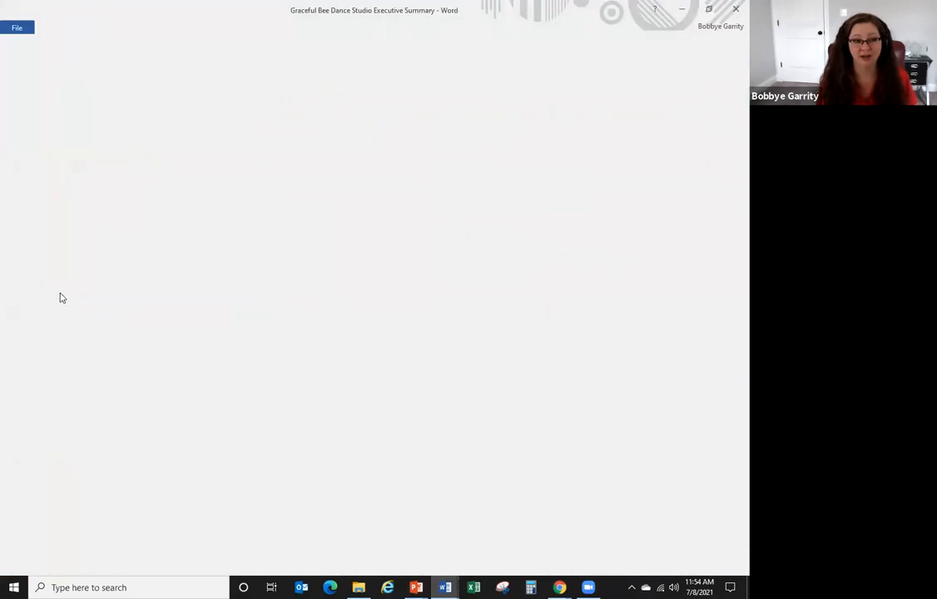
{"action": "left_click", "coordinate": [158, 151]}
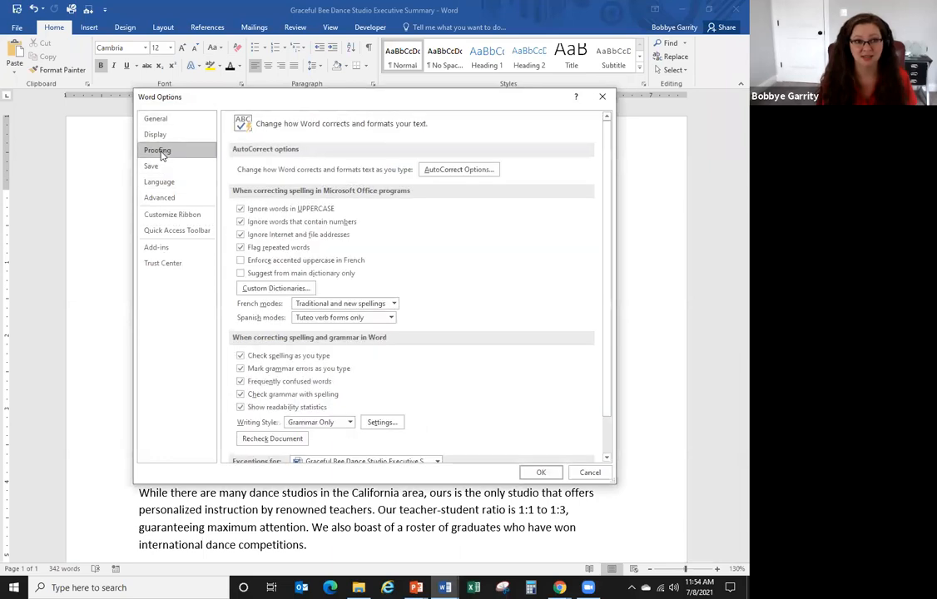
{"action": "left_click", "coordinate": [460, 169]}
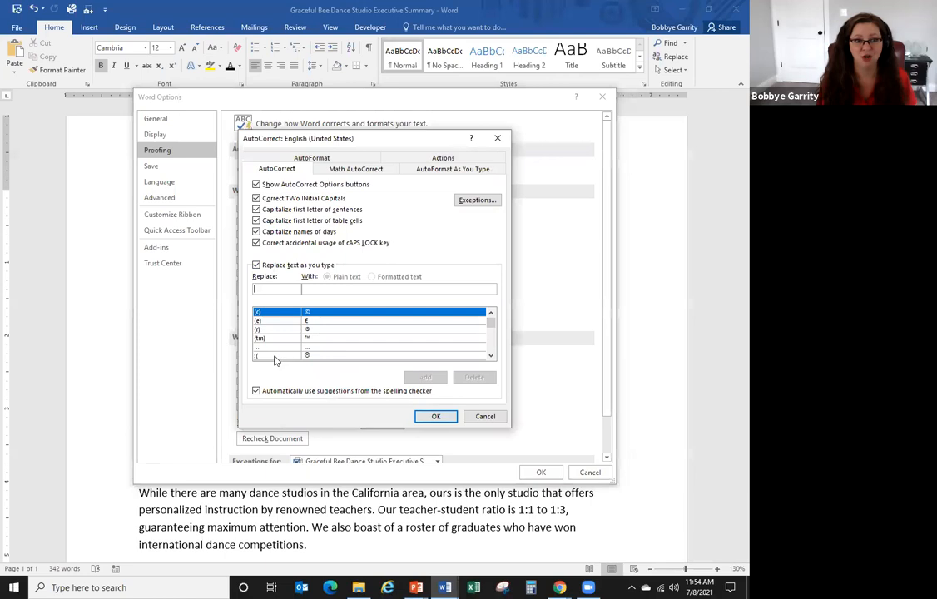
{"action": "left_click", "coordinate": [277, 357]}
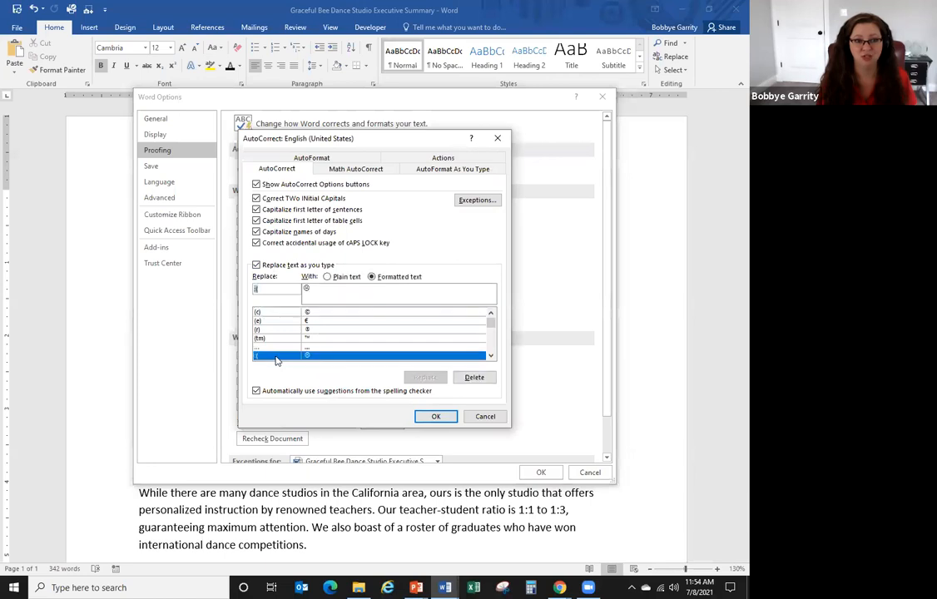
{"action": "left_click", "coordinate": [474, 378]}
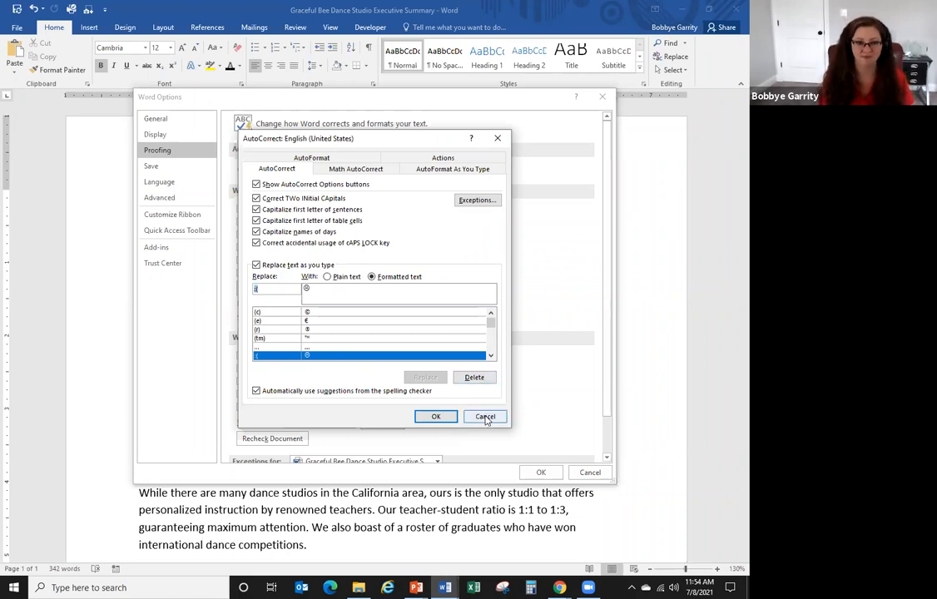
{"action": "left_click", "coordinate": [485, 415]}
{"action": "left_click", "coordinate": [589, 472]}
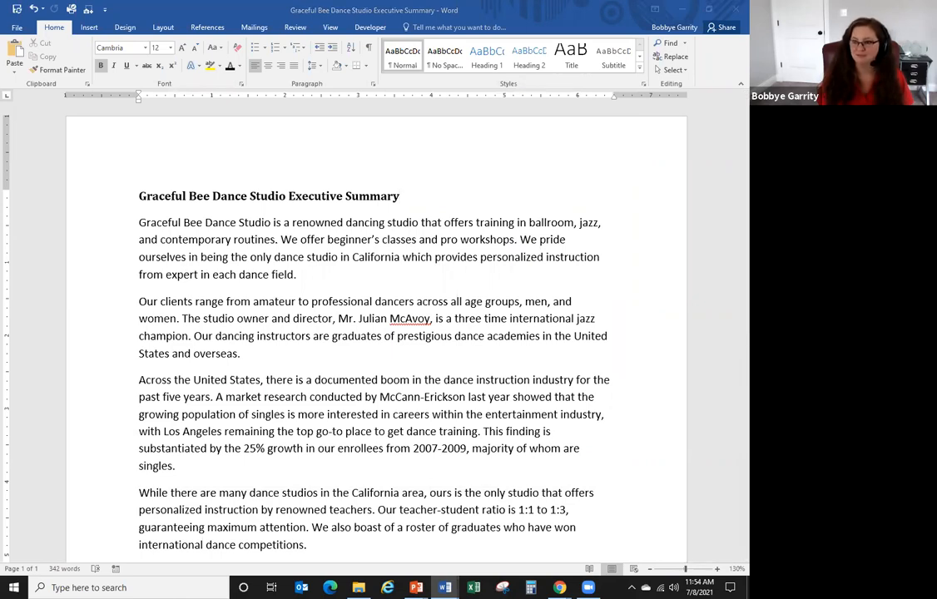
{"action": "left_click", "coordinate": [682, 9]}
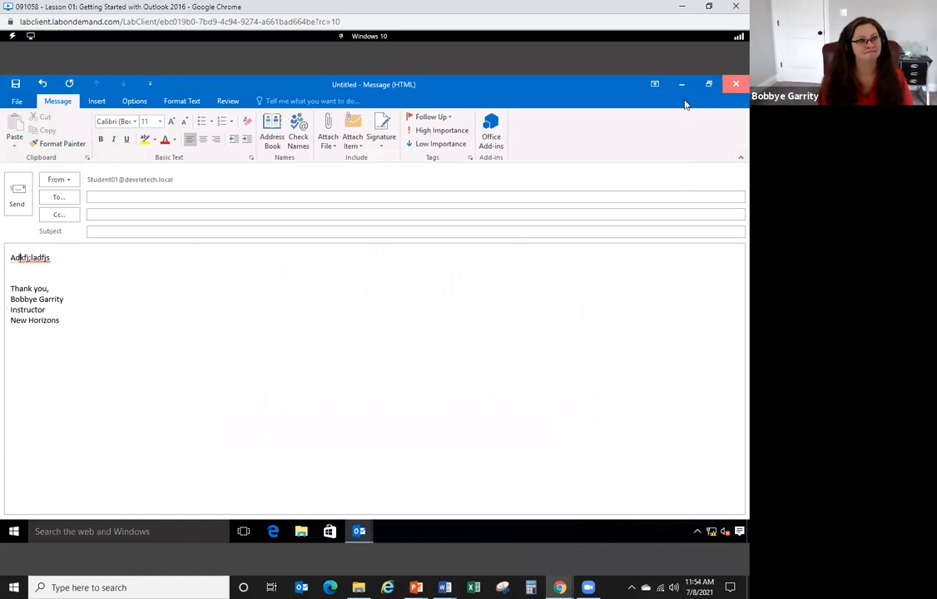
{"action": "left_click", "coordinate": [735, 84]}
- Discard the test draft without saving, view the Cleanup Tools archive options, then return to the Inbox
{"action": "left_click", "coordinate": [379, 335]}
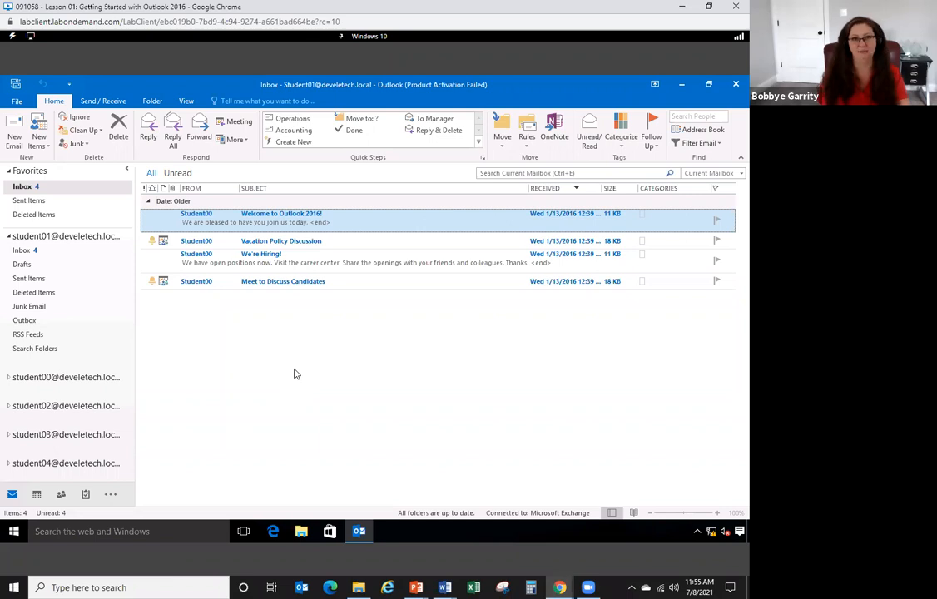
{"action": "left_click", "coordinate": [17, 101]}
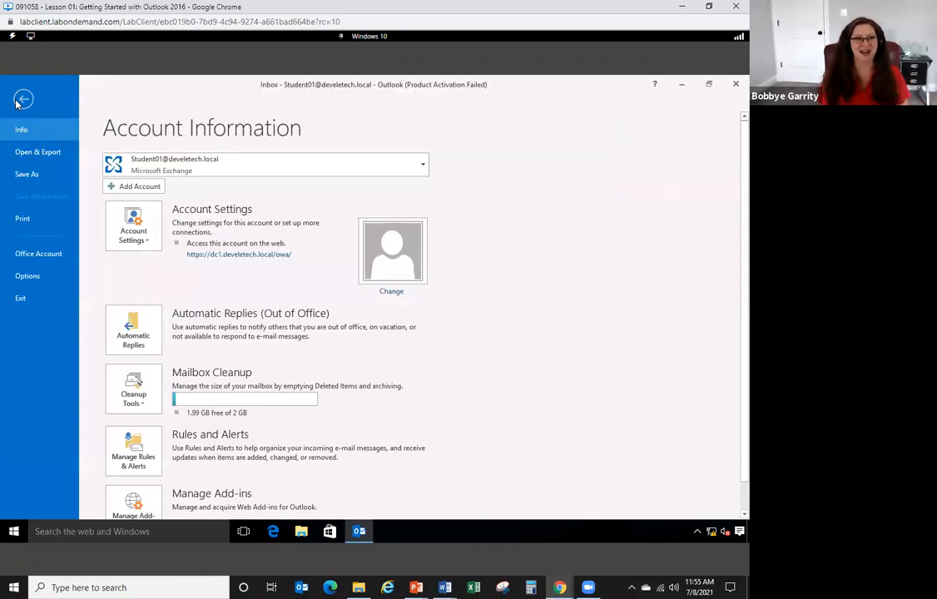
{"action": "left_click", "coordinate": [134, 398]}
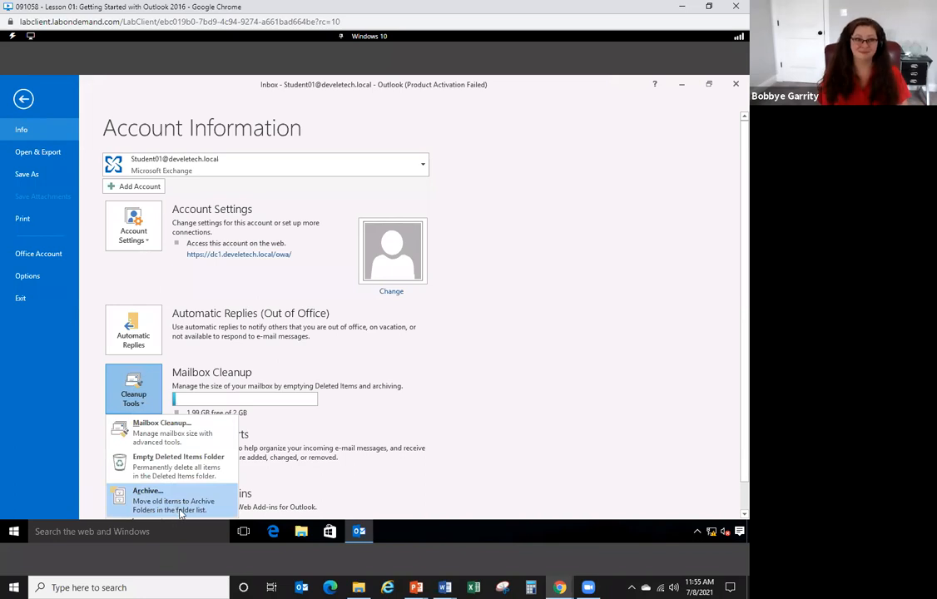
{"action": "left_click", "coordinate": [23, 94]}
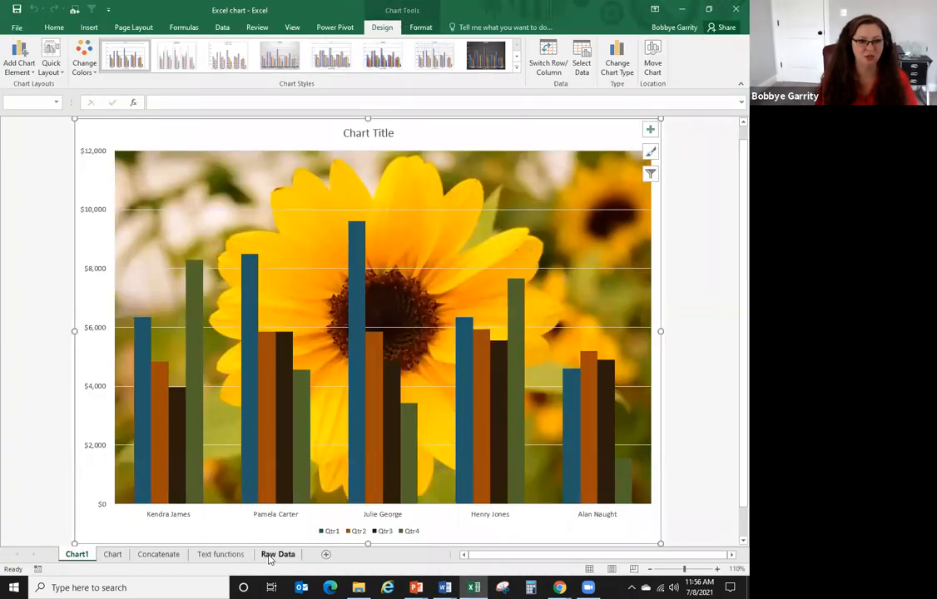
- Create a pivot table on a new sheet from the Raw Data sales table
{"action": "left_click", "coordinate": [278, 554]}
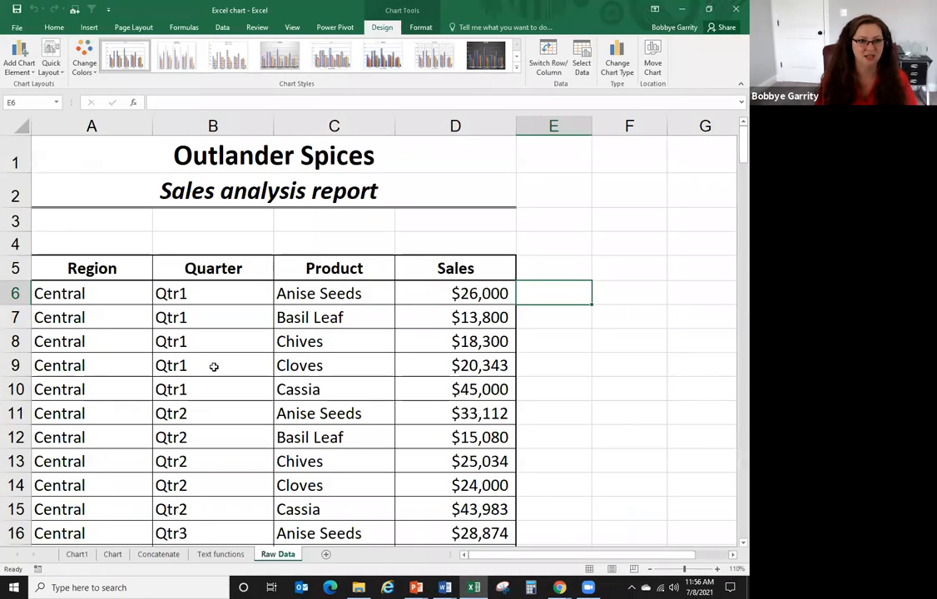
{"action": "left_click", "coordinate": [213, 366]}
{"action": "left_click", "coordinate": [91, 28]}
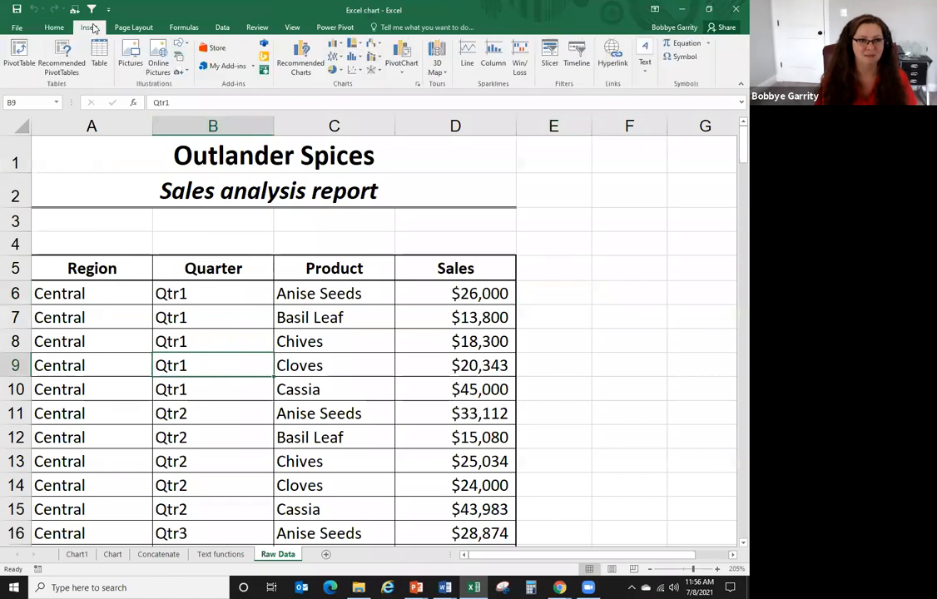
{"action": "left_click", "coordinate": [20, 53]}
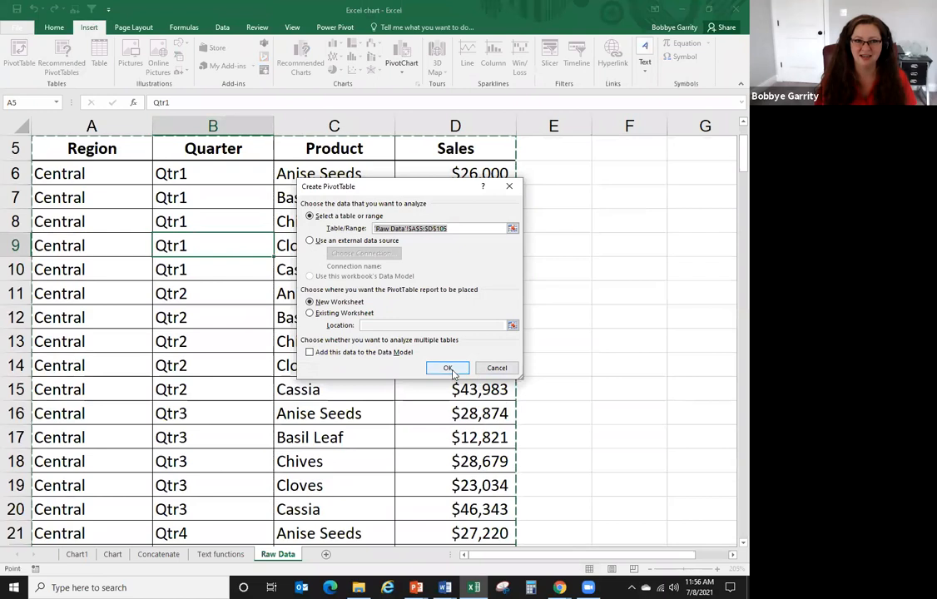
{"action": "left_click", "coordinate": [450, 369]}
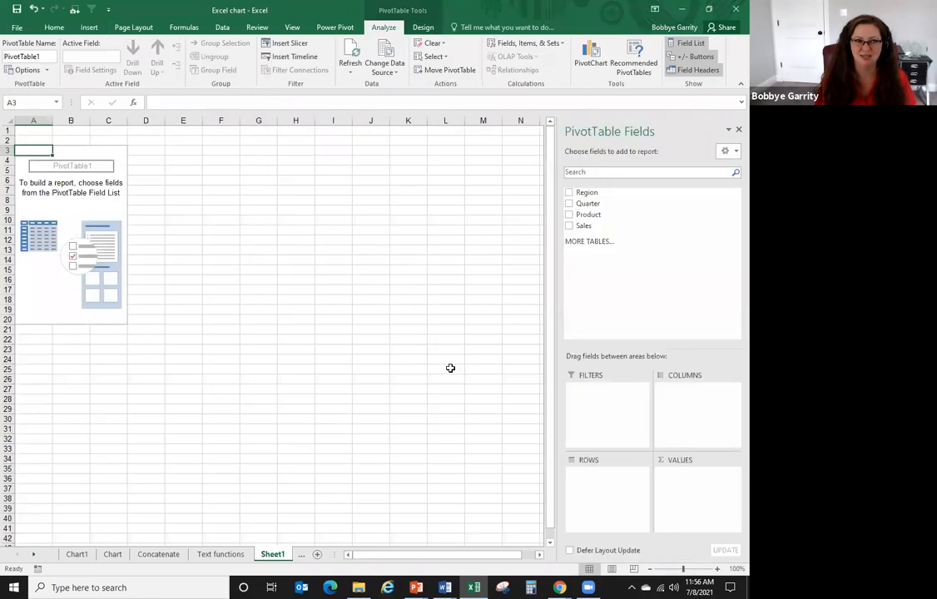
- Put Region in Filters, Quarter in Columns, Product in Rows and Sales in Values
{"action": "left_click_drag", "start_coordinate": [611, 196], "coordinate": [610, 397]}
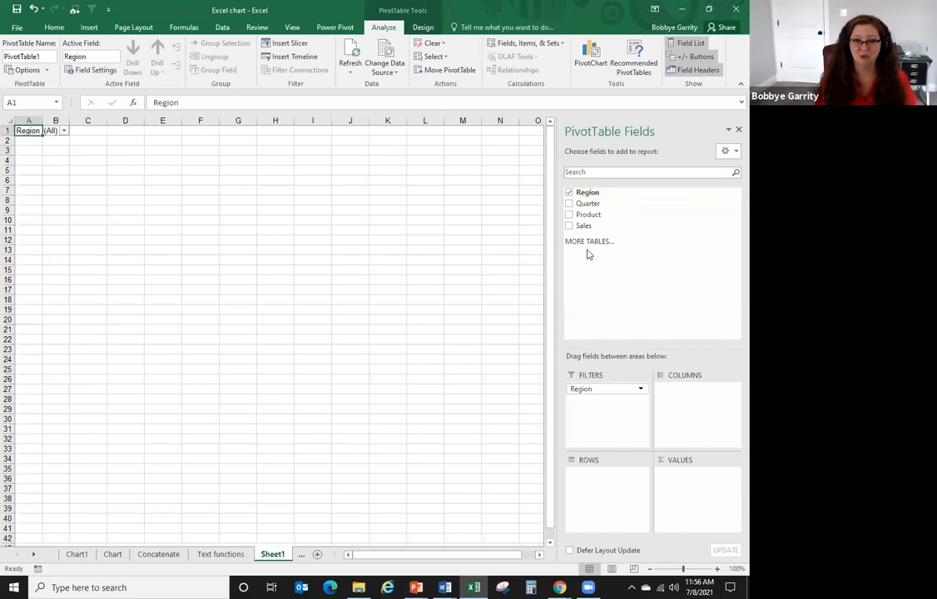
{"action": "left_click_drag", "start_coordinate": [600, 204], "coordinate": [692, 391]}
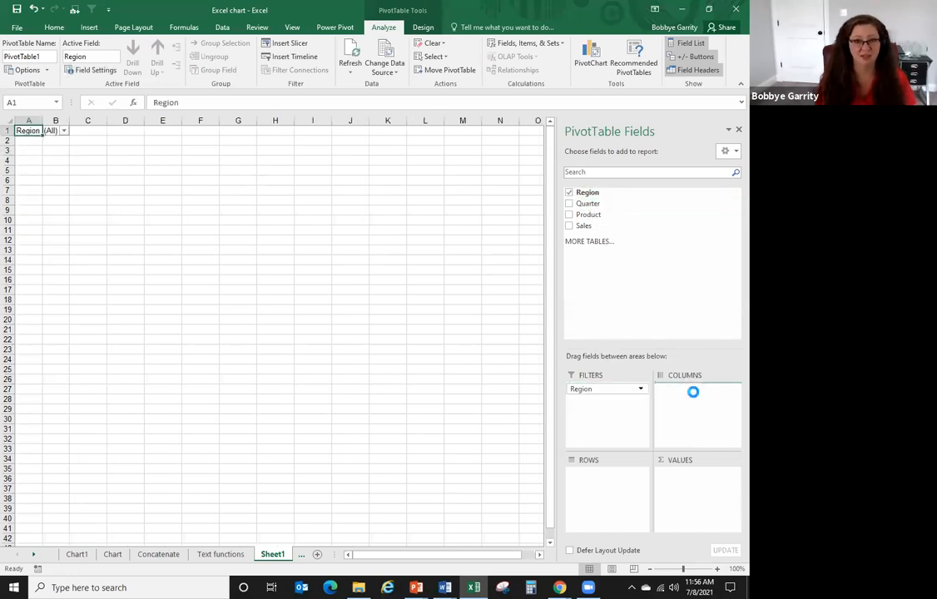
{"action": "left_click_drag", "start_coordinate": [587, 213], "coordinate": [604, 486]}
{"action": "left_click_drag", "start_coordinate": [584, 225], "coordinate": [698, 487]}
- Check the Basil Leaf Qtr3 sales figure, then show the Move to quick step's options in Outlook
{"action": "left_click", "coordinate": [174, 180]}
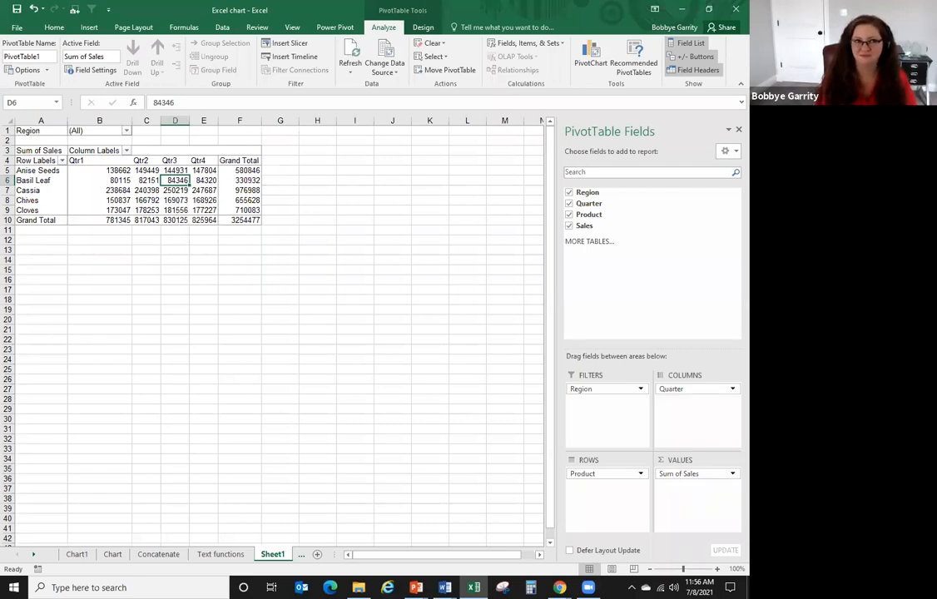
{"action": "left_click", "coordinate": [240, 554]}
{"action": "left_click", "coordinate": [275, 555]}
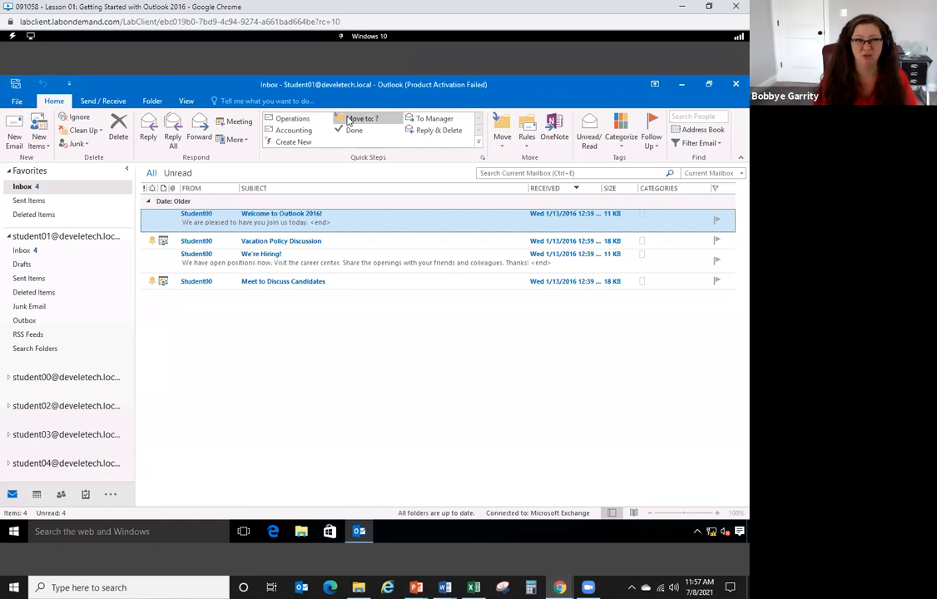
{"action": "right_click", "coordinate": [348, 121]}
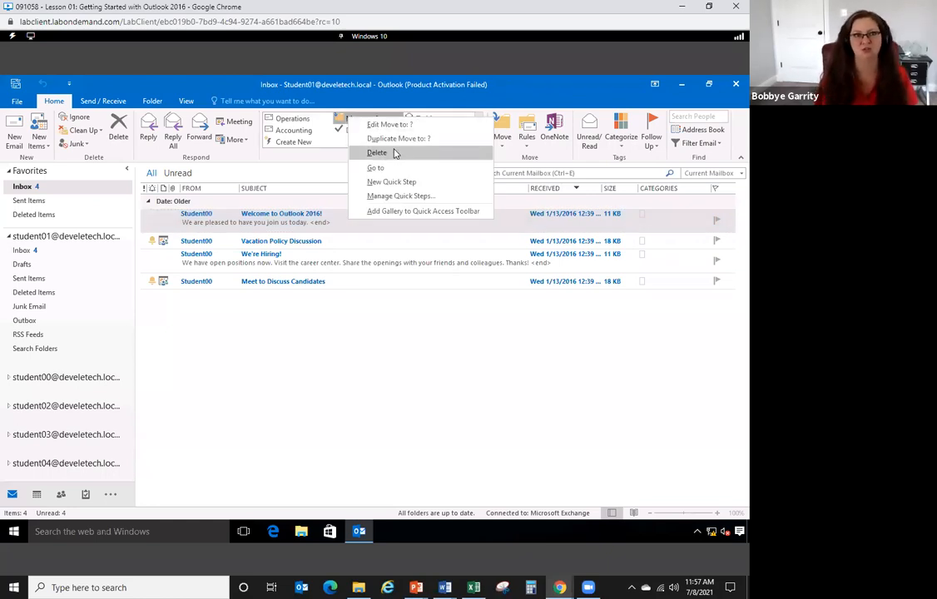
- Dismiss the quick step menu and move on to the closing Thank You slide
{"action": "left_click", "coordinate": [388, 376]}
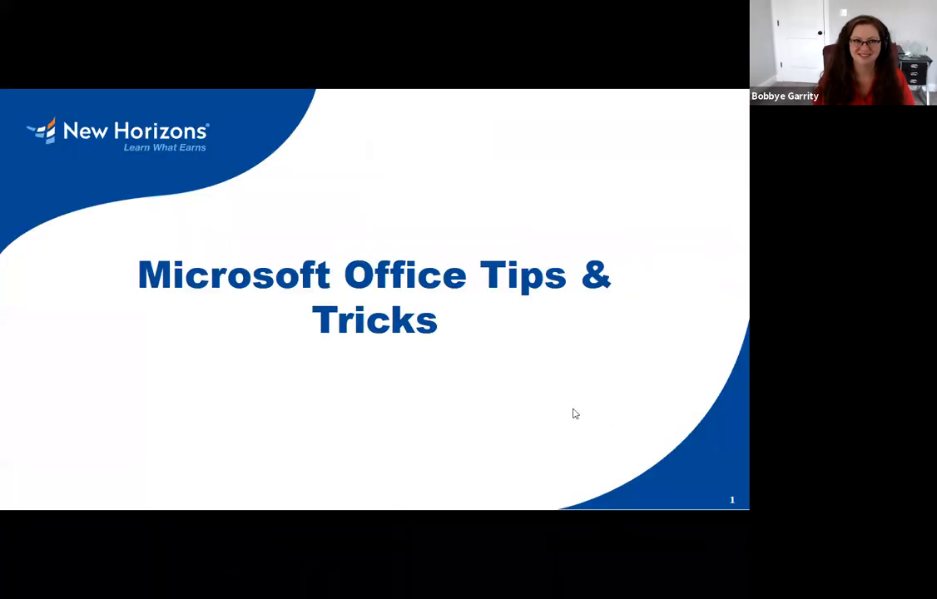
{"action": "left_click", "coordinate": [566, 407]}
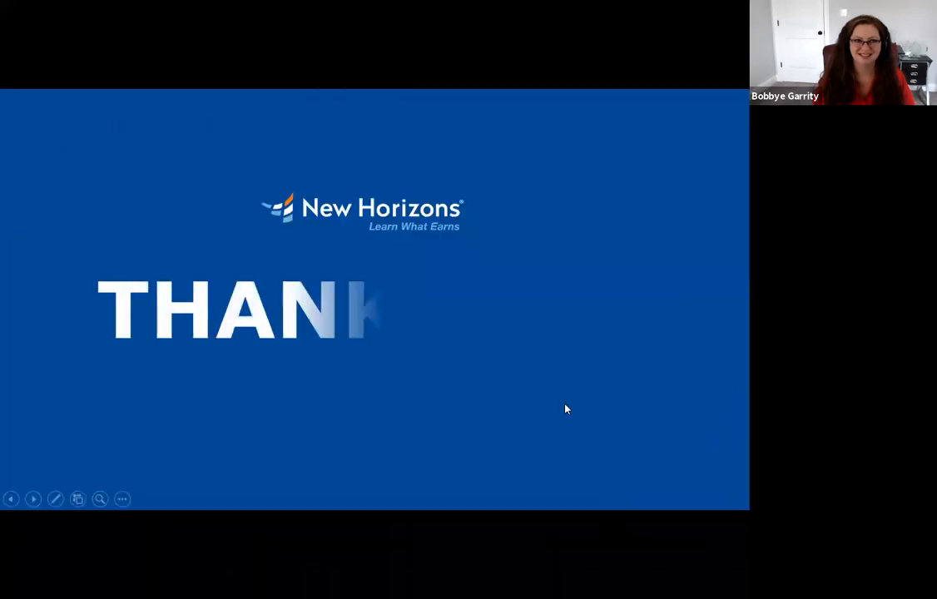